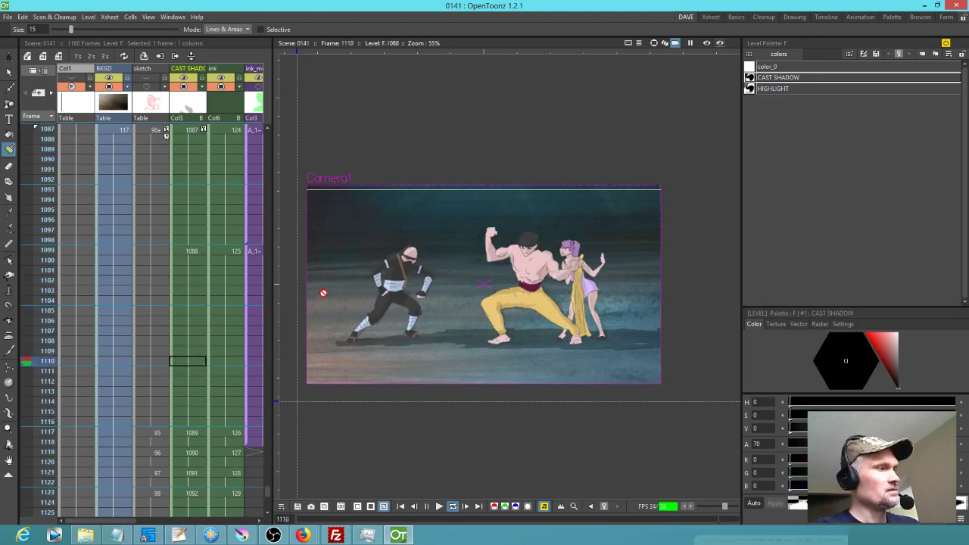
# - Switch to Blender and open the recent project "OPENING SCENE VIDEO EDIT - blender 2.8.blend"
pyautogui.press('l')
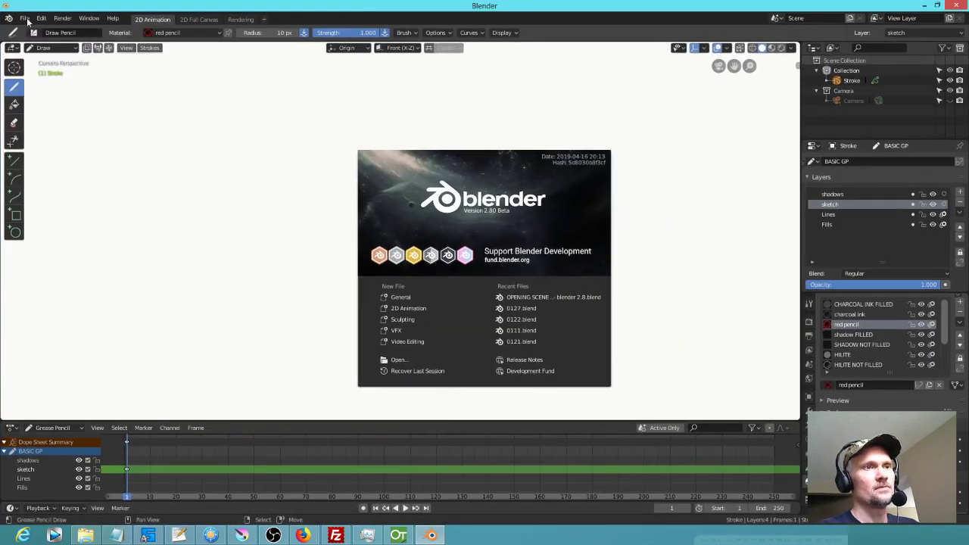
pyautogui.click(25, 18)
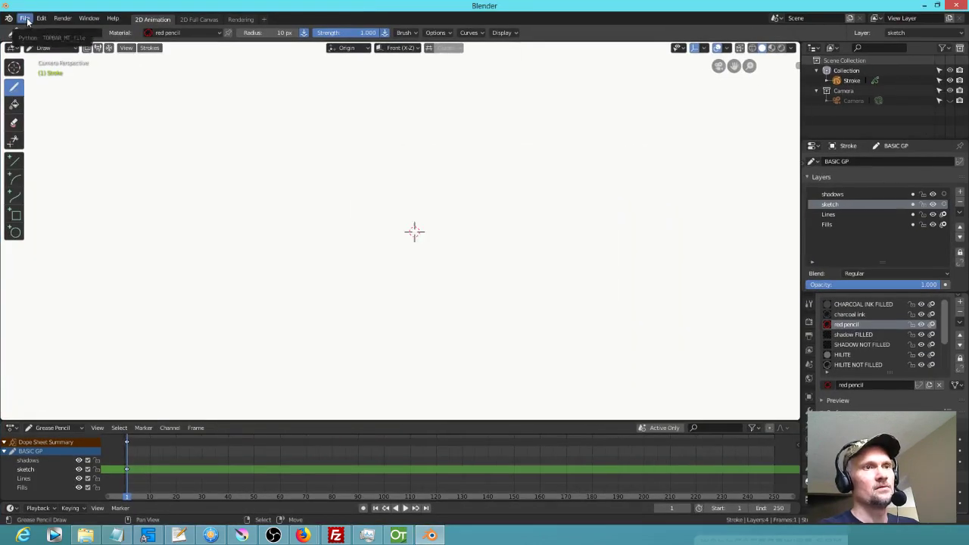
pyautogui.click(25, 18)
pyautogui.moveTo(45, 50)
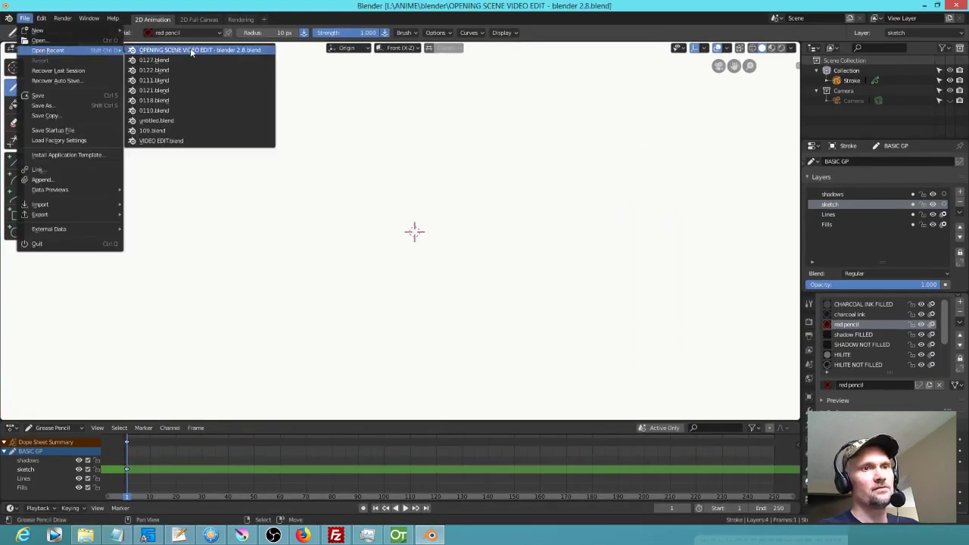
pyautogui.click(190, 49)
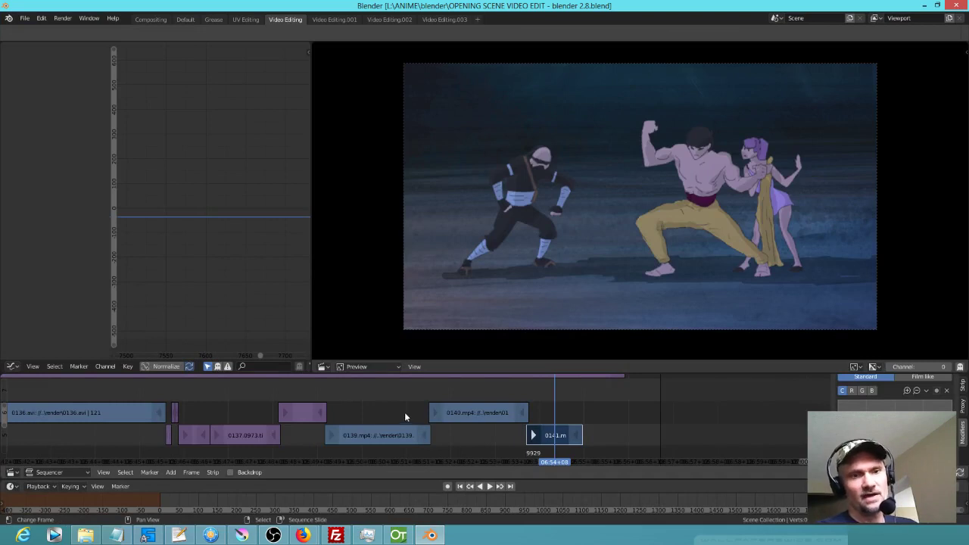
# - Play the edit from the 0139.mp4 strip past the end of 0141.mp4, and replay it from within 0140.mp4
pyautogui.click(405, 416)
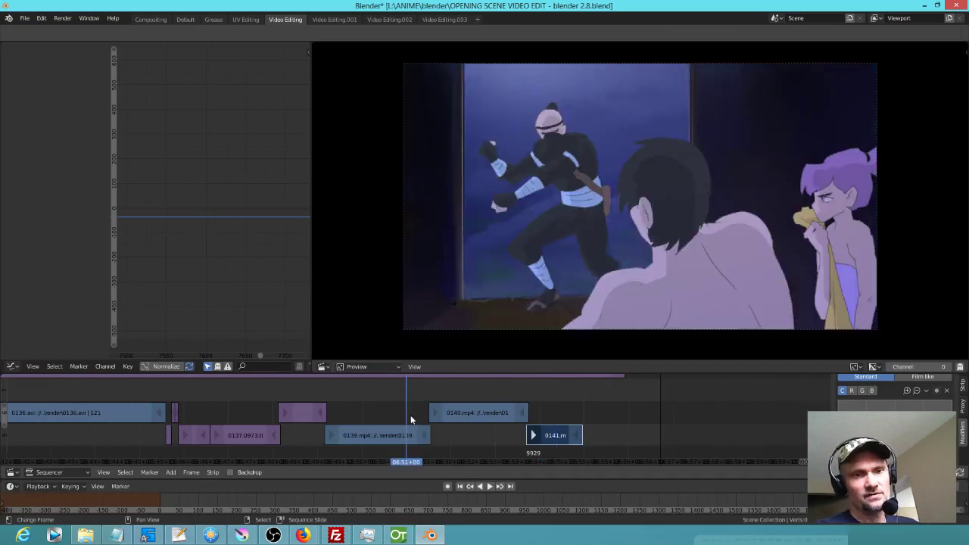
pyautogui.press('space')
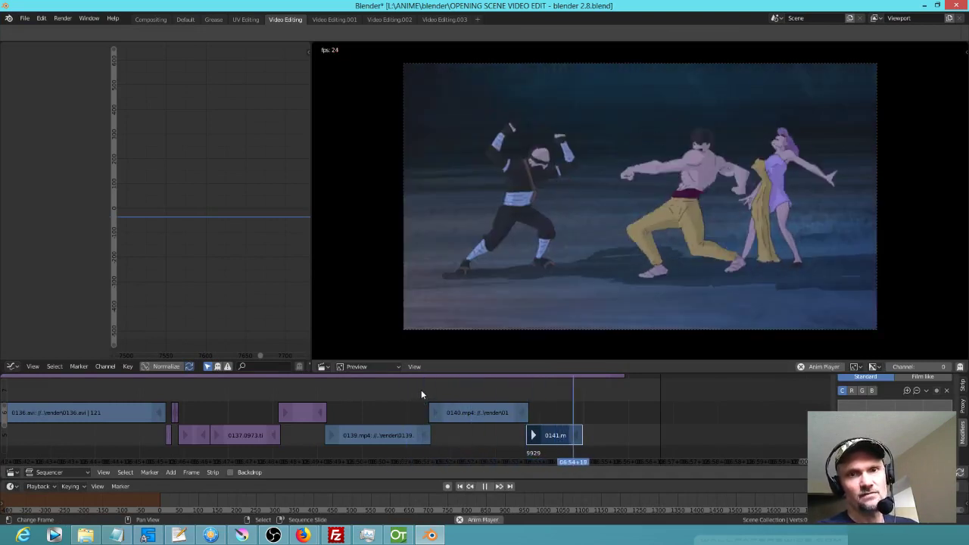
pyautogui.press('space')
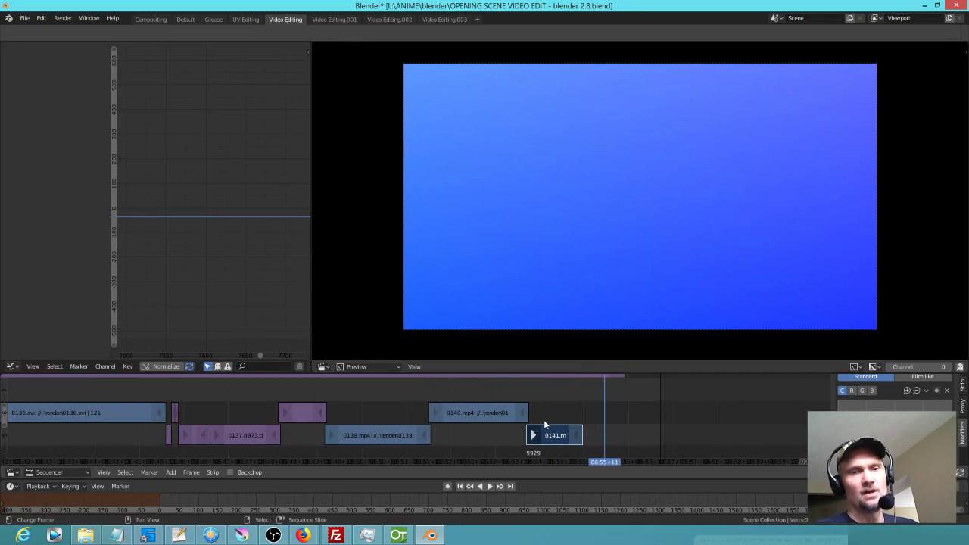
pyautogui.click(466, 435)
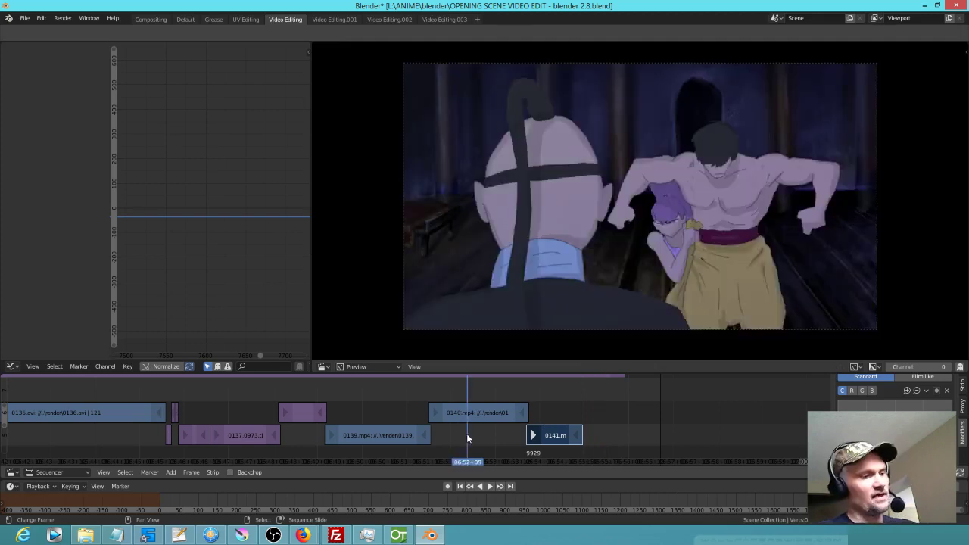
pyautogui.press('space')
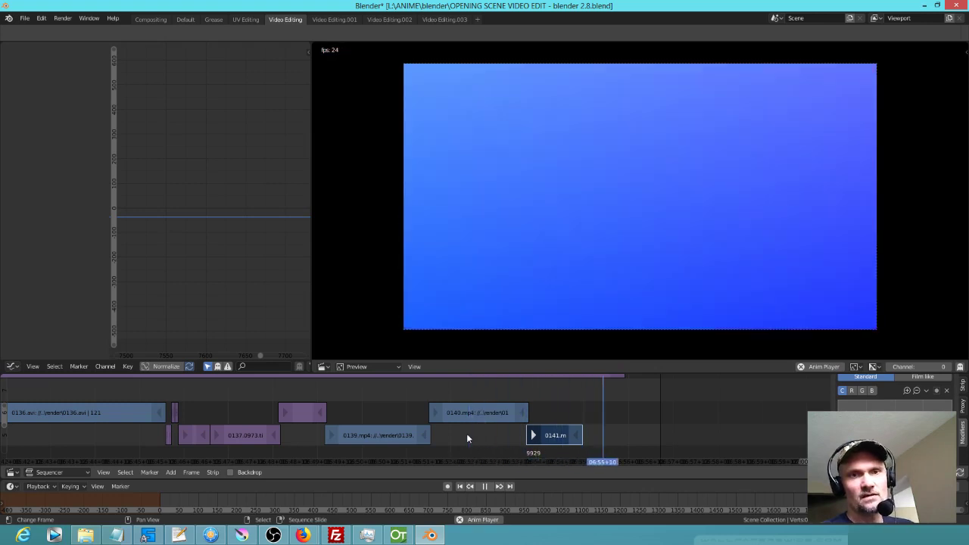
pyautogui.press('space')
# - Extend the start of the 0141.mp4 strip and place the strip directly after the end of 0140.mp4
pyautogui.moveTo(488, 435); pyautogui.dragTo(554, 439)
pyautogui.press('g')
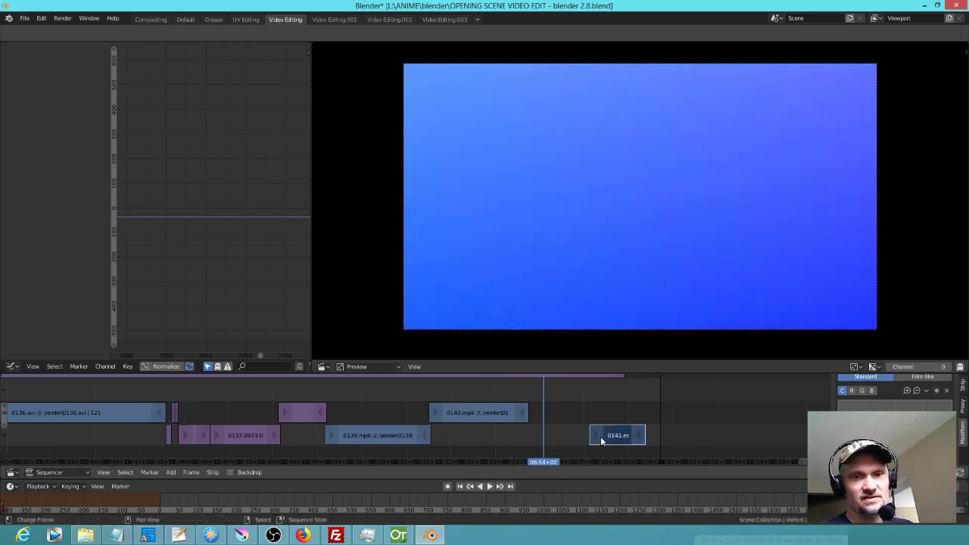
pyautogui.click(602, 440)
pyautogui.moveTo(603, 445); pyautogui.dragTo(550, 444)
# - Play back the transition from the end of 0140.mp4 through the lengthened 0141.mp4 strip twice
pyautogui.click(509, 431)
pyautogui.press('space')
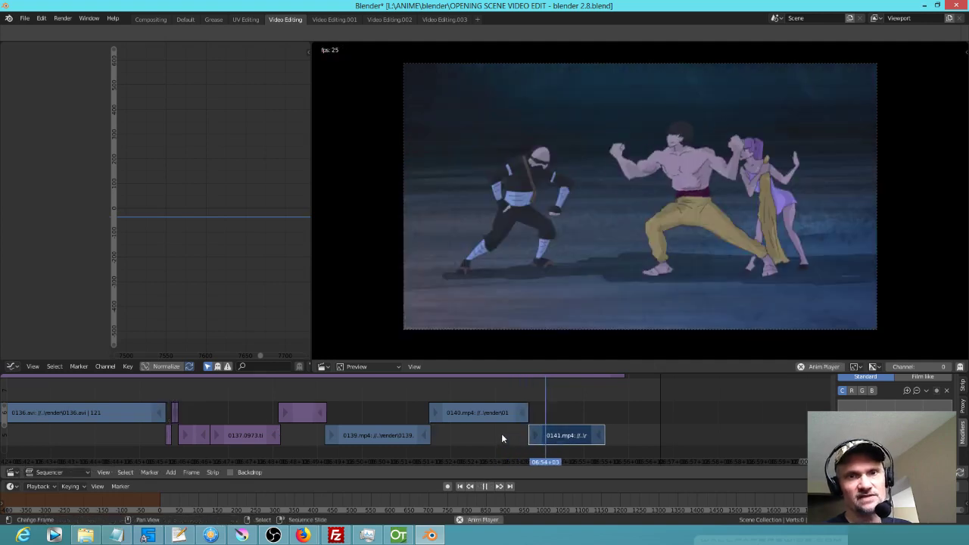
pyautogui.click(503, 432)
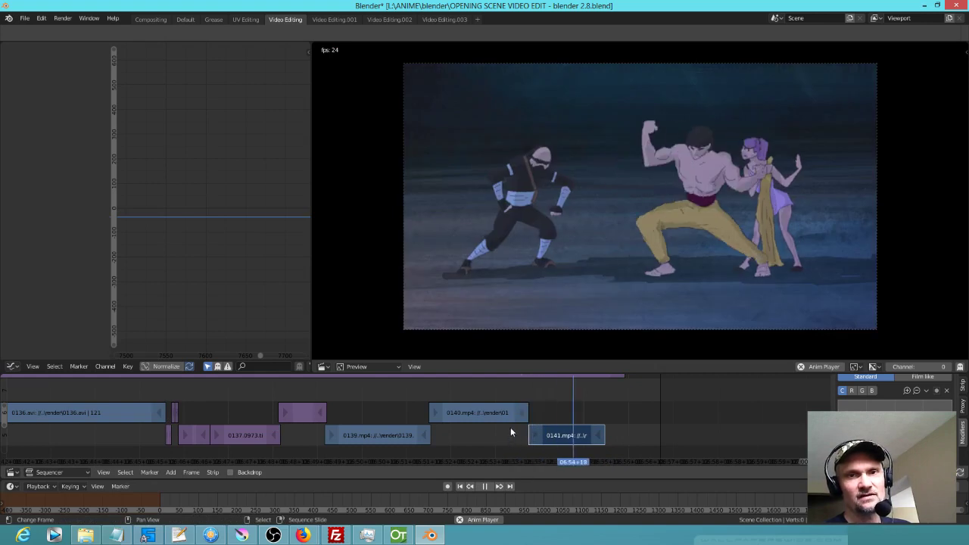
pyautogui.press('space')
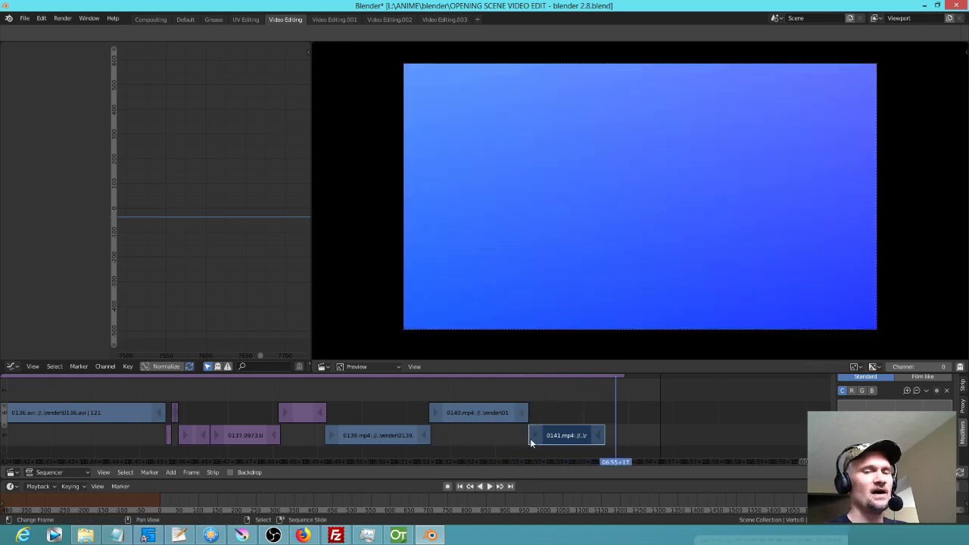
pyautogui.click(517, 433)
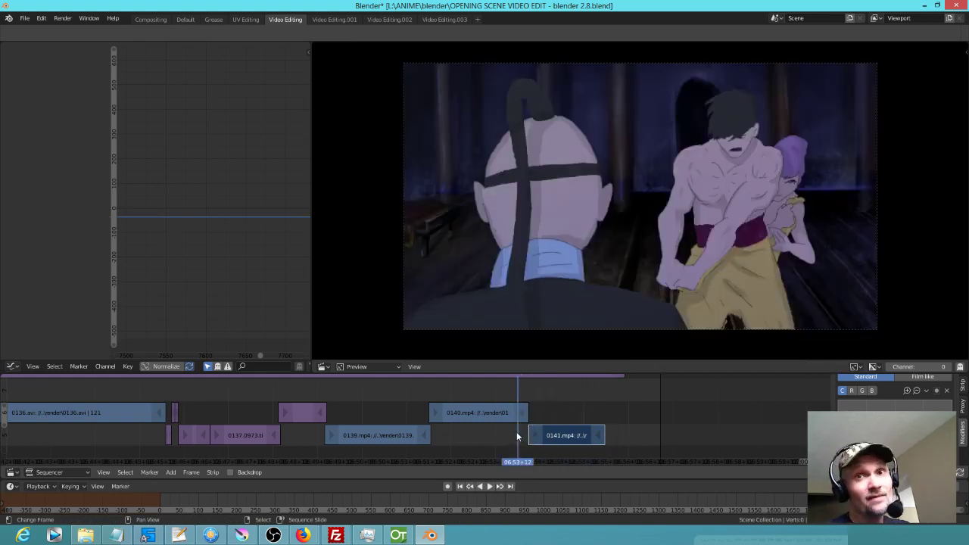
pyautogui.press('space')
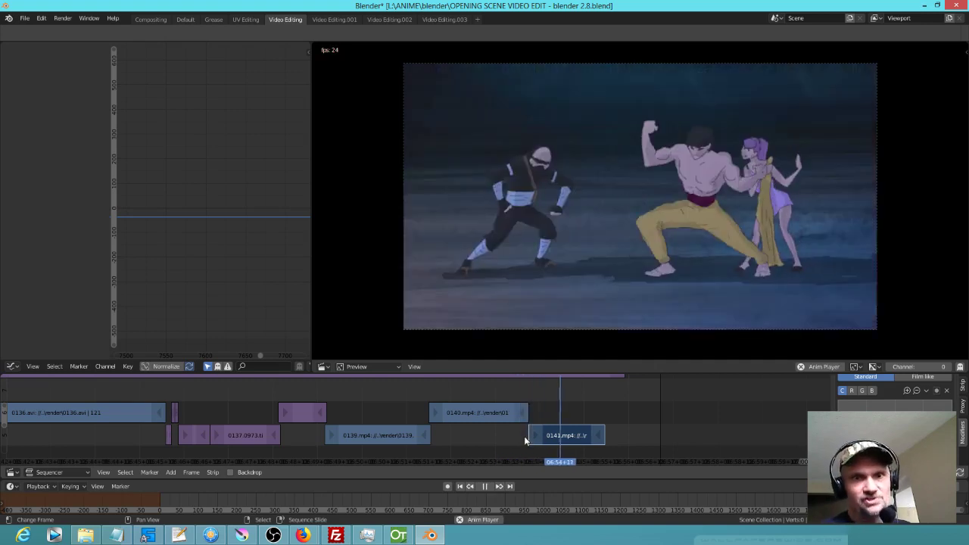
pyautogui.press('space')
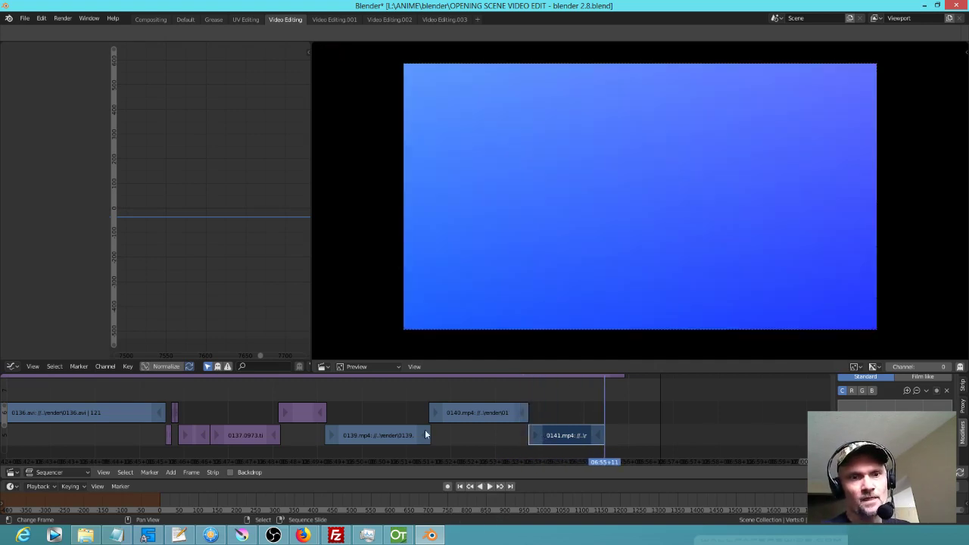
# - Play the sequence from near the end of the 0136.avi strip into the close-up shots twice
pyautogui.click(348, 409)
pyautogui.moveTo(370, 413); pyautogui.dragTo(312, 436)
pyautogui.click(150, 391)
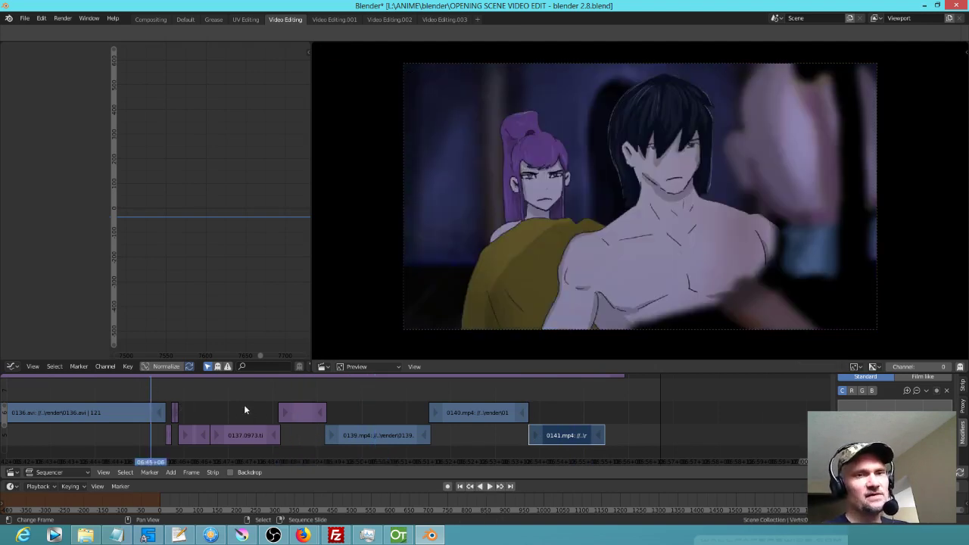
pyautogui.press('space')
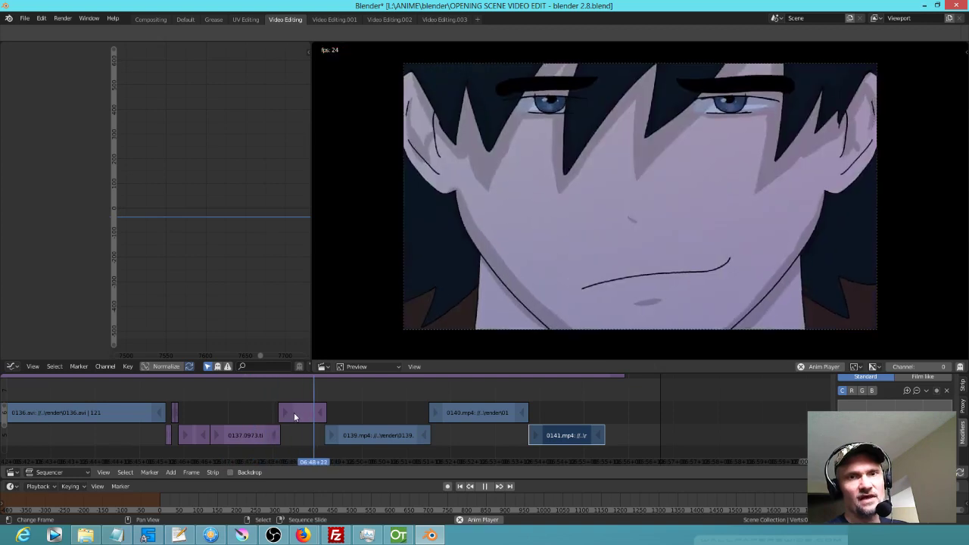
pyautogui.press('space')
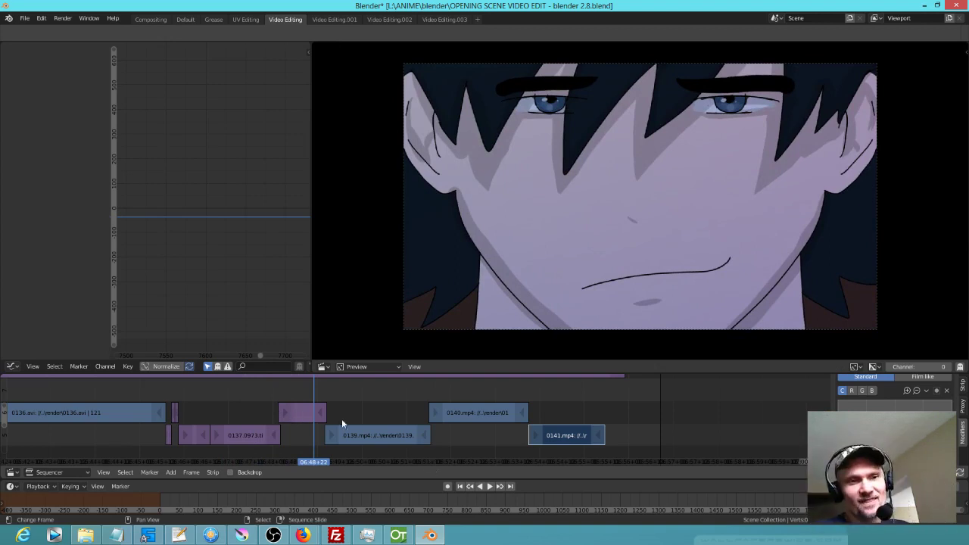
pyautogui.click(131, 391)
pyautogui.press('space')
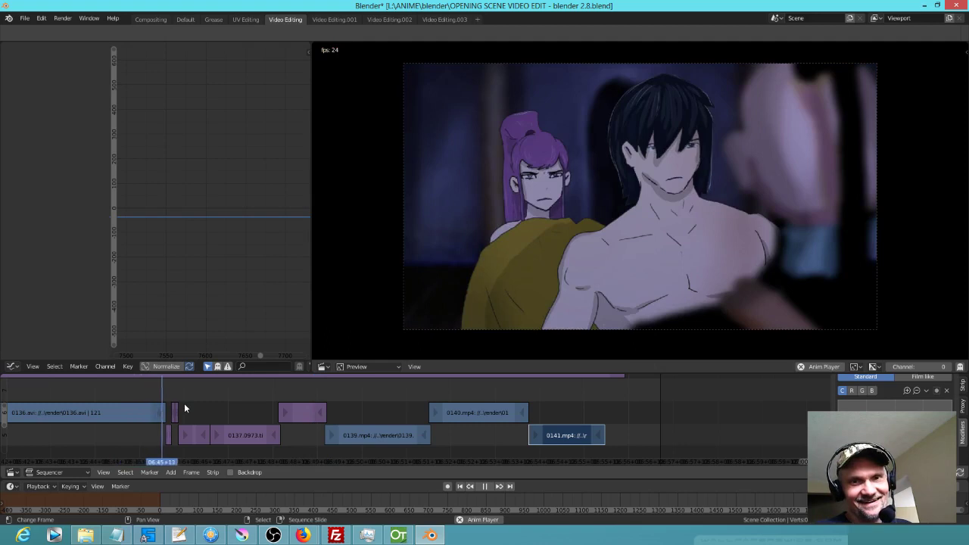
pyautogui.press('space')
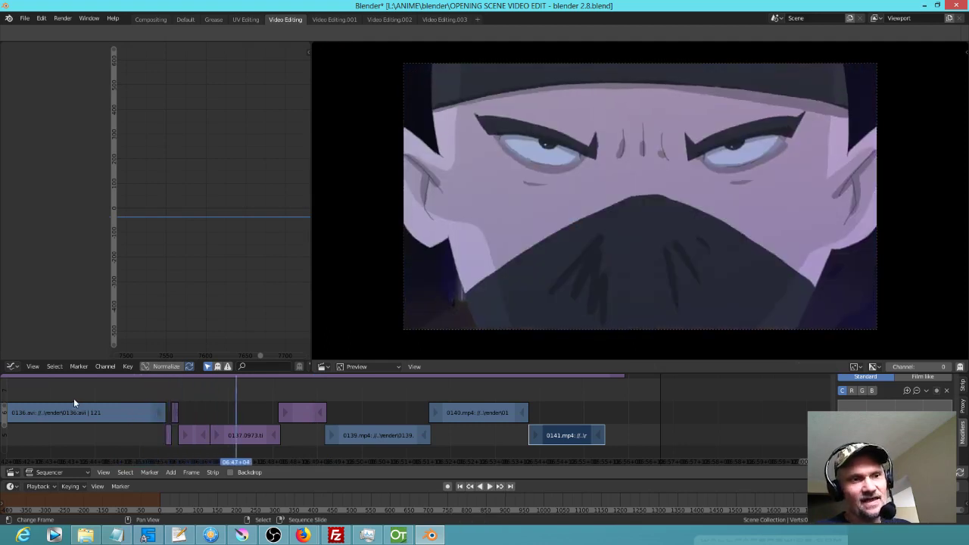
# - Play the sequence from within the 0136.avi strip through the close-ups to the 0139.mp4 strip
pyautogui.moveTo(129, 410); pyautogui.dragTo(257, 445)
pyautogui.click(103, 435)
pyautogui.press('space')
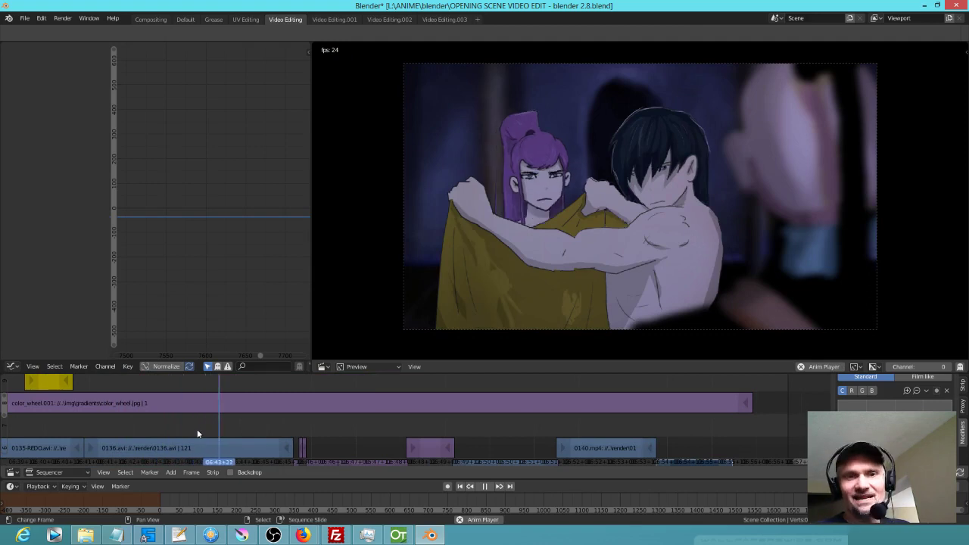
pyautogui.press('space')
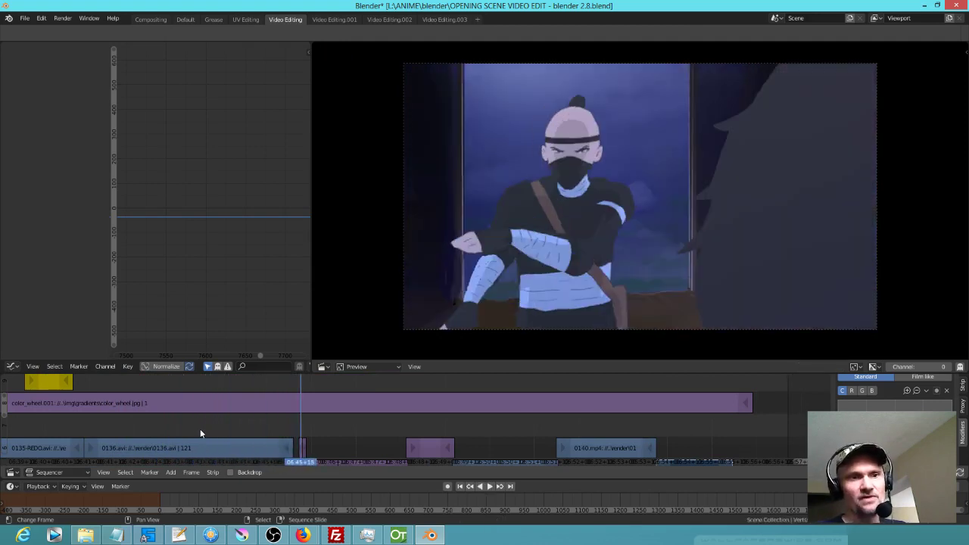
pyautogui.press('space')
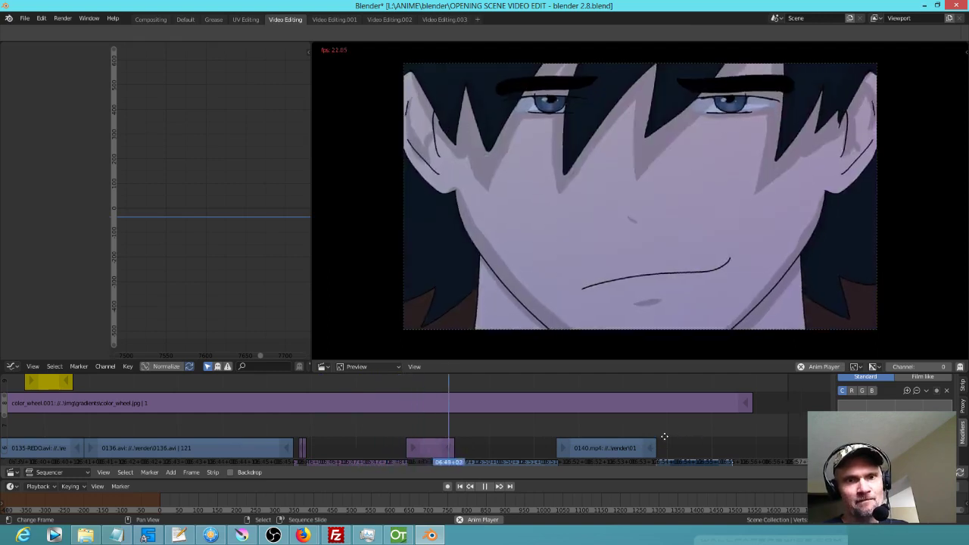
pyautogui.moveTo(676, 436); pyautogui.dragTo(580, 409)
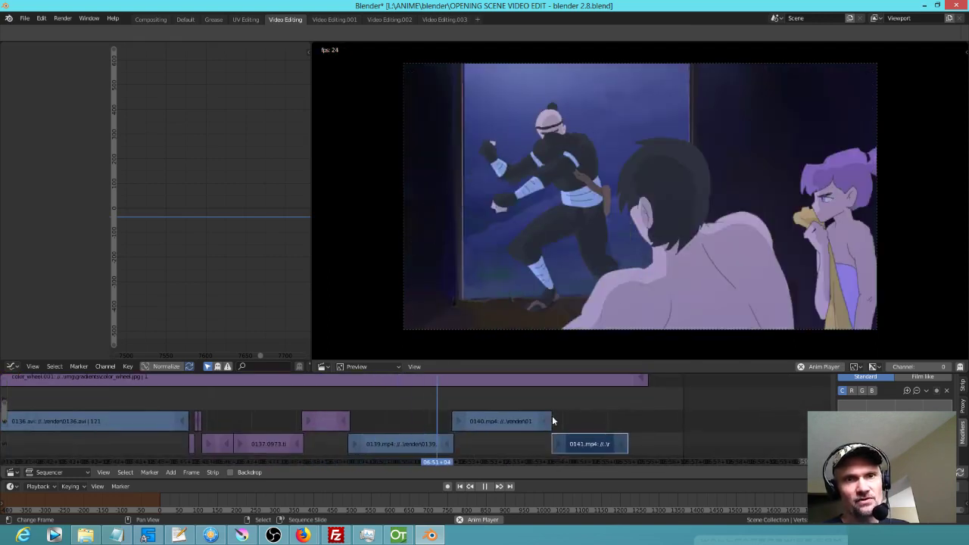
pyautogui.press('space')
# - Replay the edit from just before the 0139.mp4 strip, running the second pass into 0141.mp4
pyautogui.click(337, 399)
pyautogui.press('space')
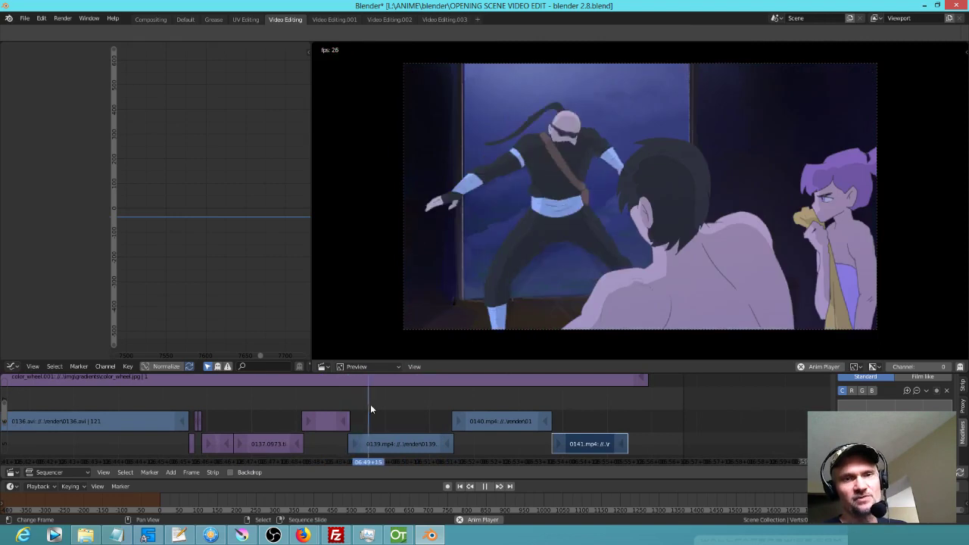
pyautogui.press('space')
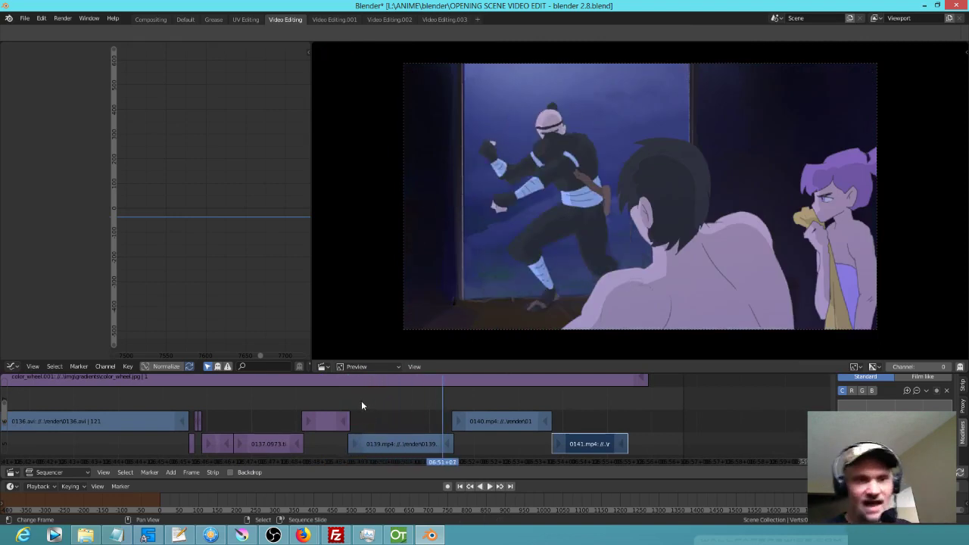
pyautogui.click(343, 397)
pyautogui.press('space')
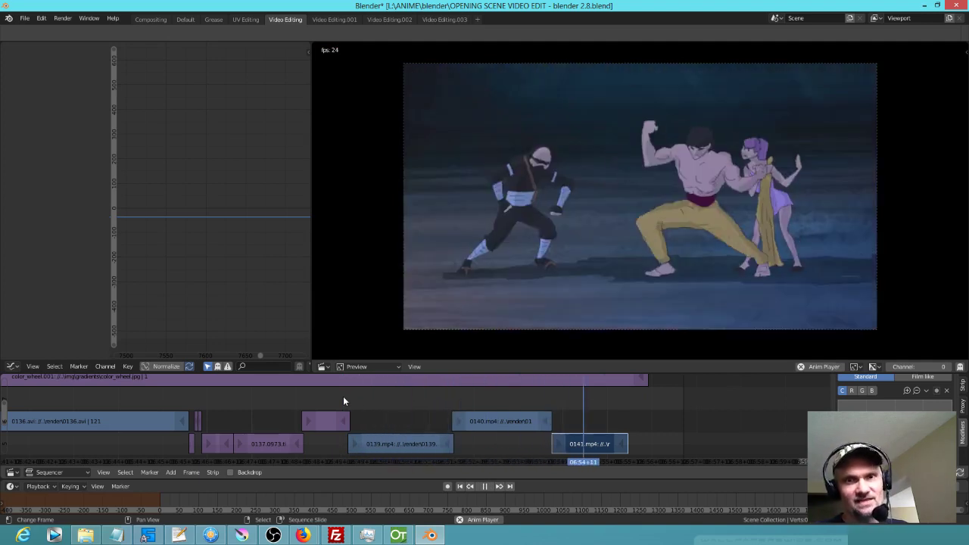
pyautogui.press('space')
# - Check the cut between 0140.mp4 and 0141.mp4 again by playing from the last part of 0140.mp4
pyautogui.click(519, 448)
pyautogui.press('space')
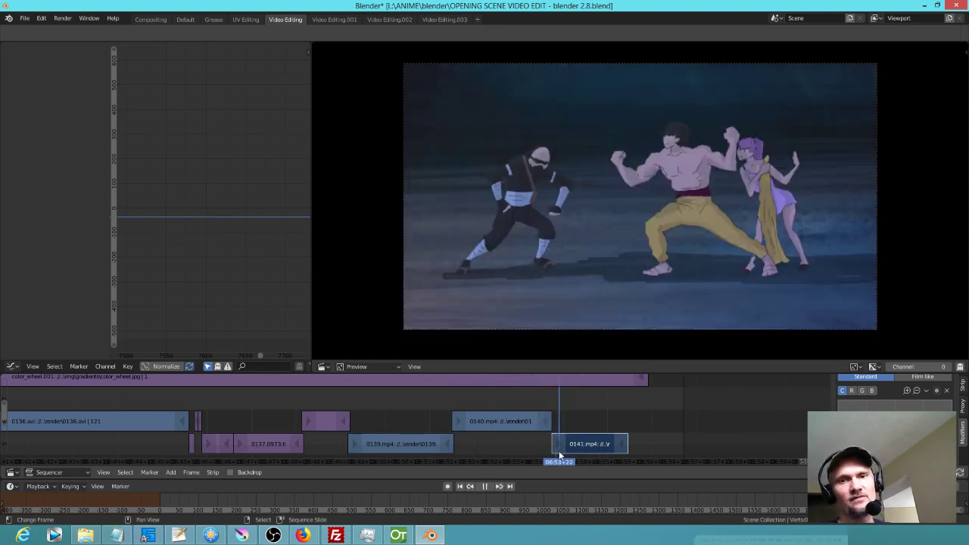
pyautogui.click(527, 451)
pyautogui.click(515, 448)
pyautogui.click(525, 450)
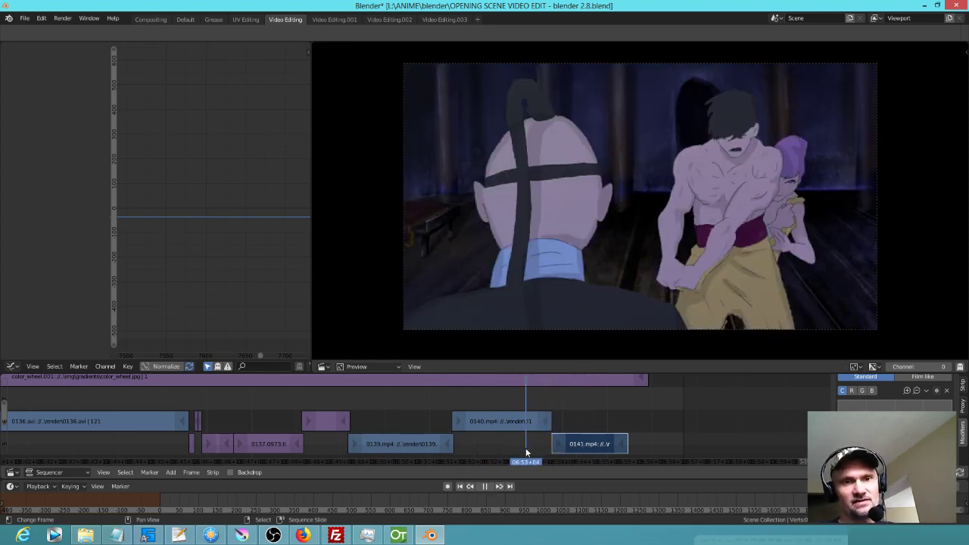
pyautogui.press('space')
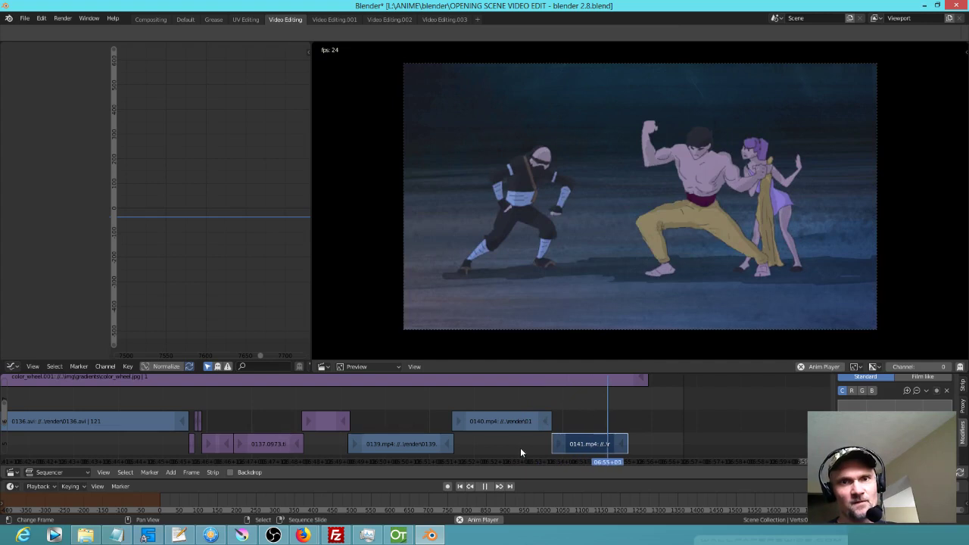
pyautogui.press('space')
# - Switch to OpenToonz, scrub through the frames of scene 0141 from frame 1127 onward, and return to Blender
pyautogui.click(398, 535)
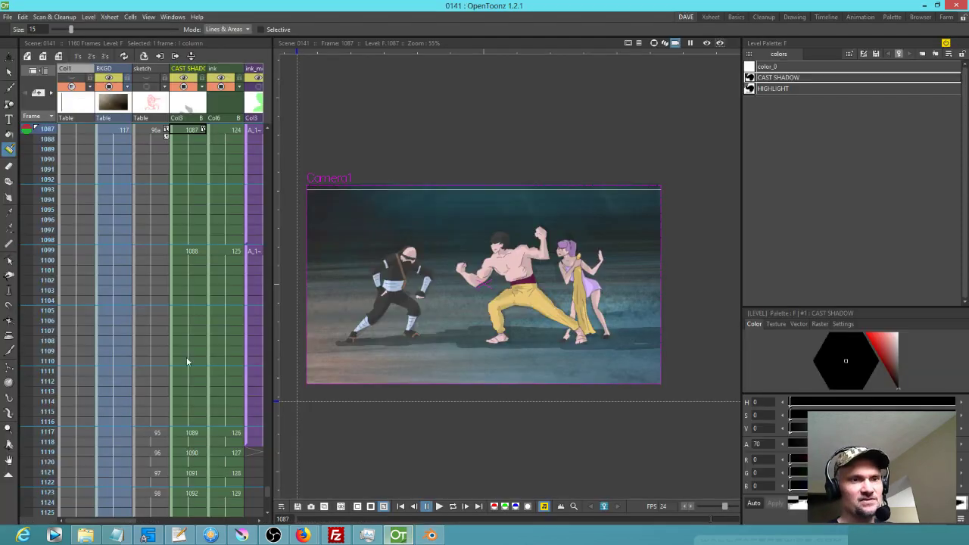
pyautogui.click(39, 412)
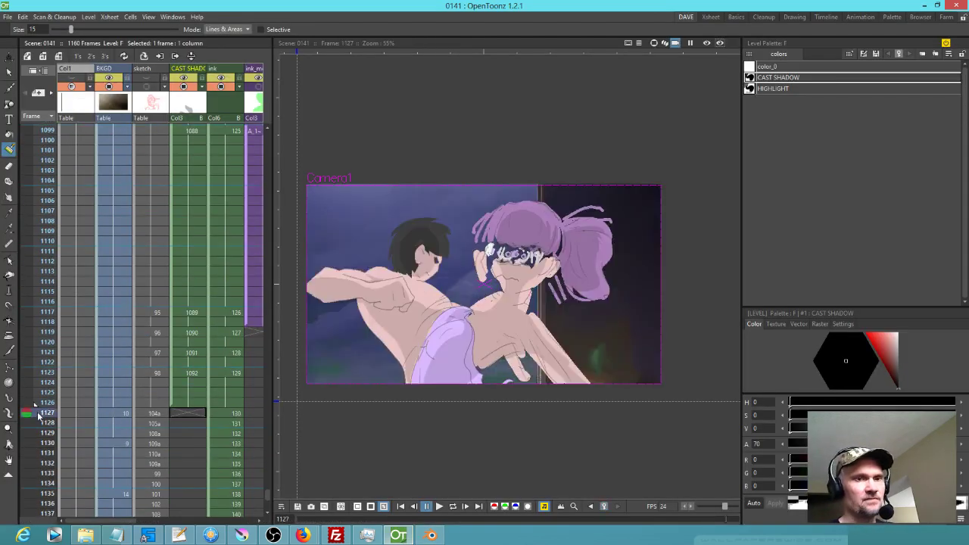
pyautogui.scroll(-5, 144, 316)
pyautogui.moveTo(43, 299)
pyautogui.mouseDown()
pyautogui.moveTo(47, 357)
pyautogui.moveTo(47, 347)
pyautogui.mouseUp()
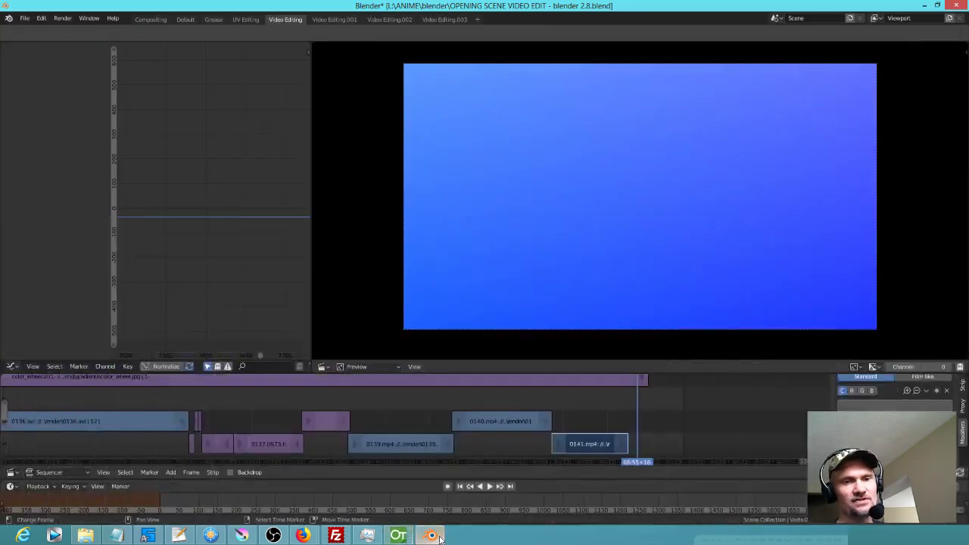
pyautogui.click(431, 535)
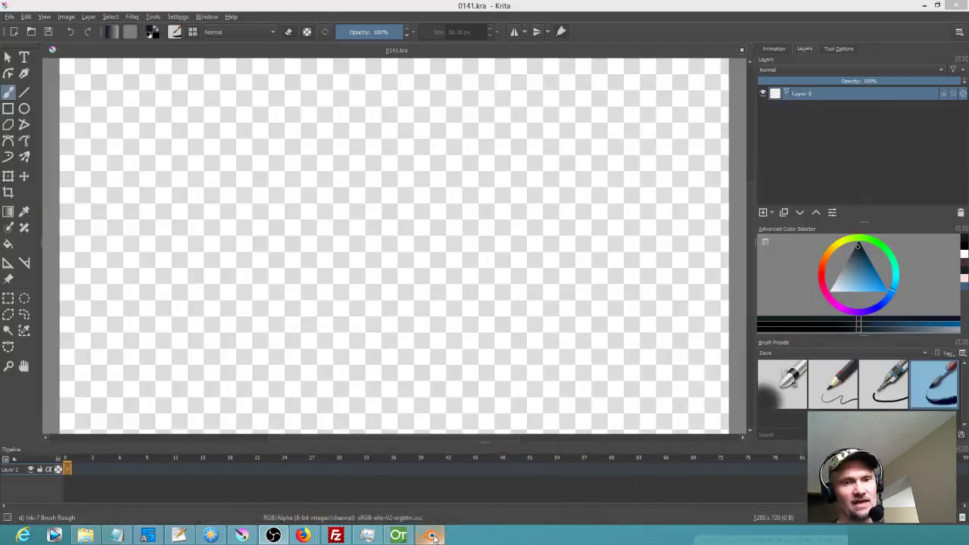
# - Switch to Blender and play the cut from 0140.mp4 into 0141.mp4, restarting once from the last part of 0140.mp4
pyautogui.click(431, 535)
pyautogui.click(497, 459)
pyautogui.press('space')
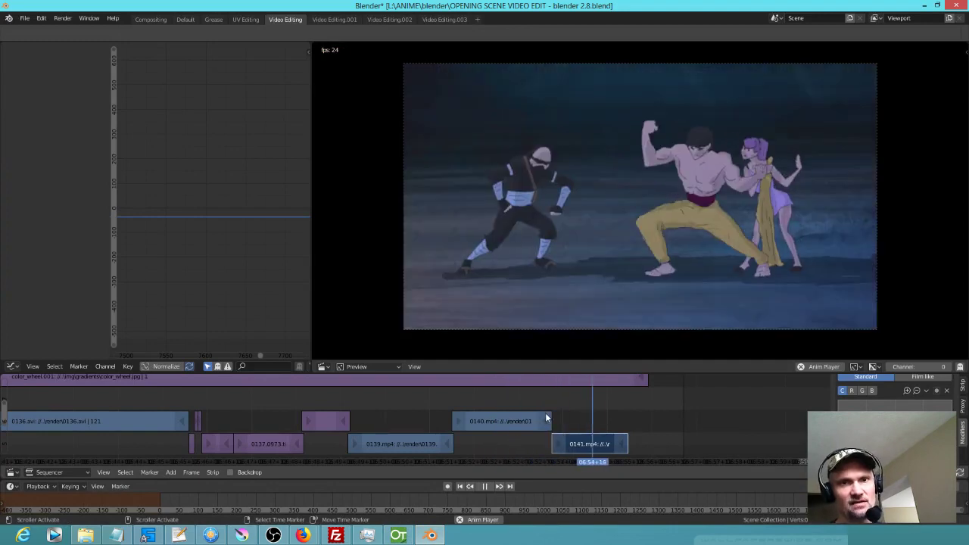
pyautogui.click(522, 460)
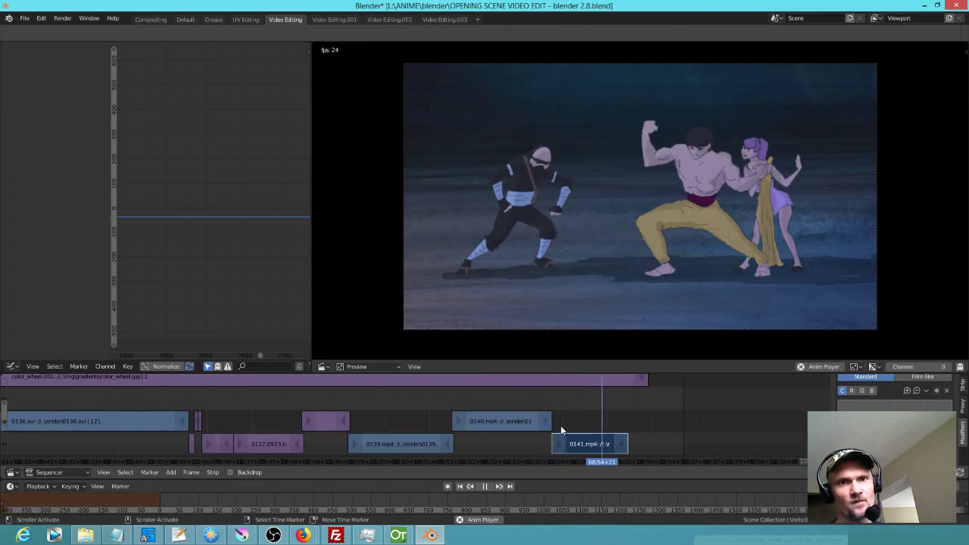
pyautogui.press('space')
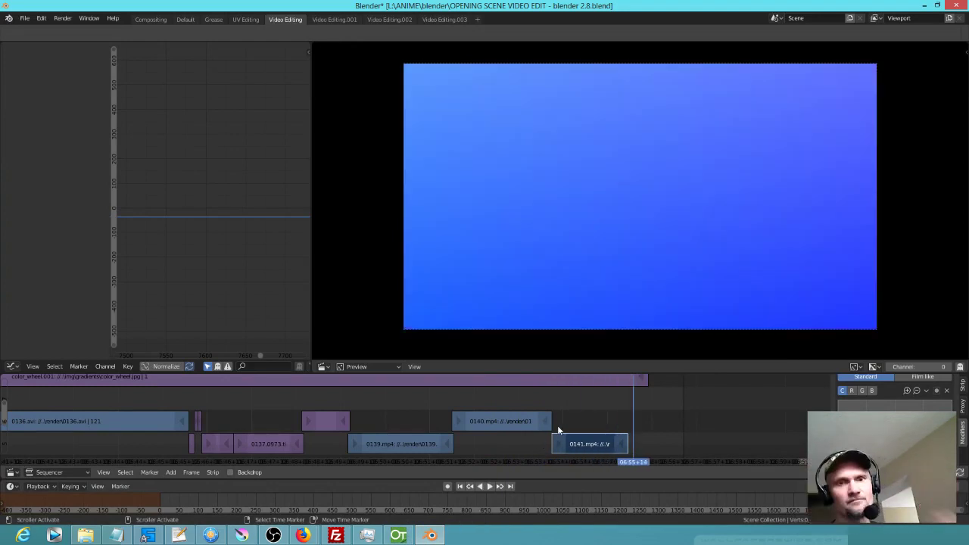
# - Replay the edit from the 0139.mp4 strip through 0140.mp4 and past the end of 0141.mp4
pyautogui.click(387, 417)
pyautogui.press('space')
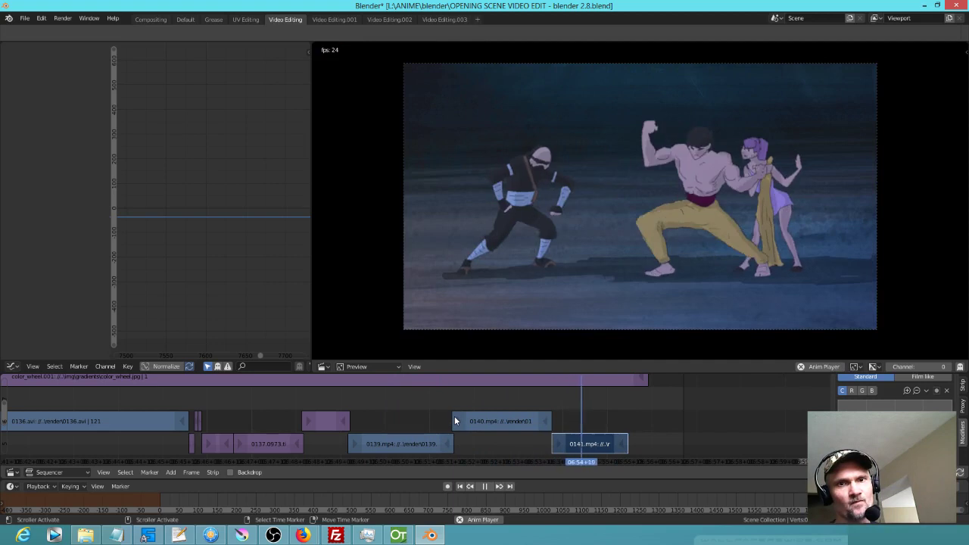
pyautogui.press('space')
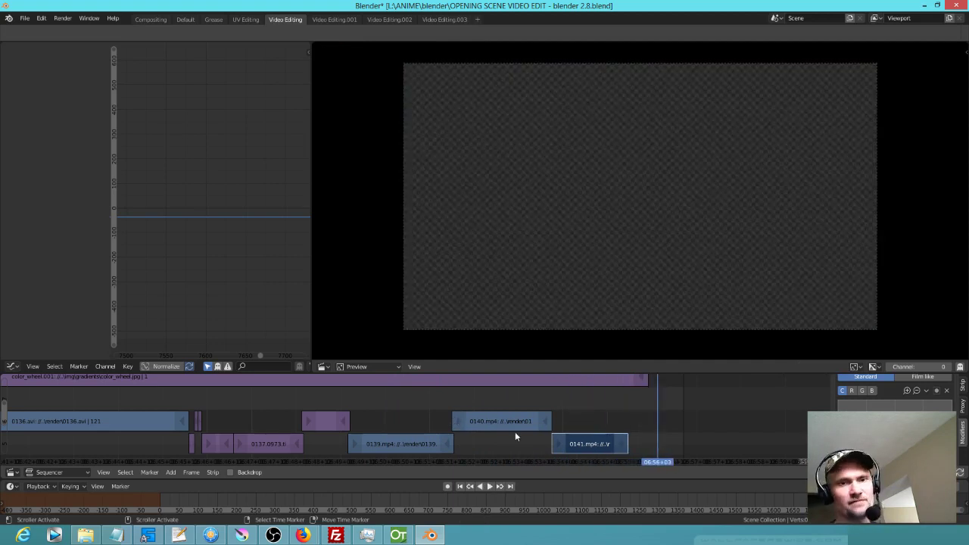
# - Compare still frames of the 0140.mp4, 0141.mp4 and 0139.mp4 strips in the preview
pyautogui.click(509, 429)
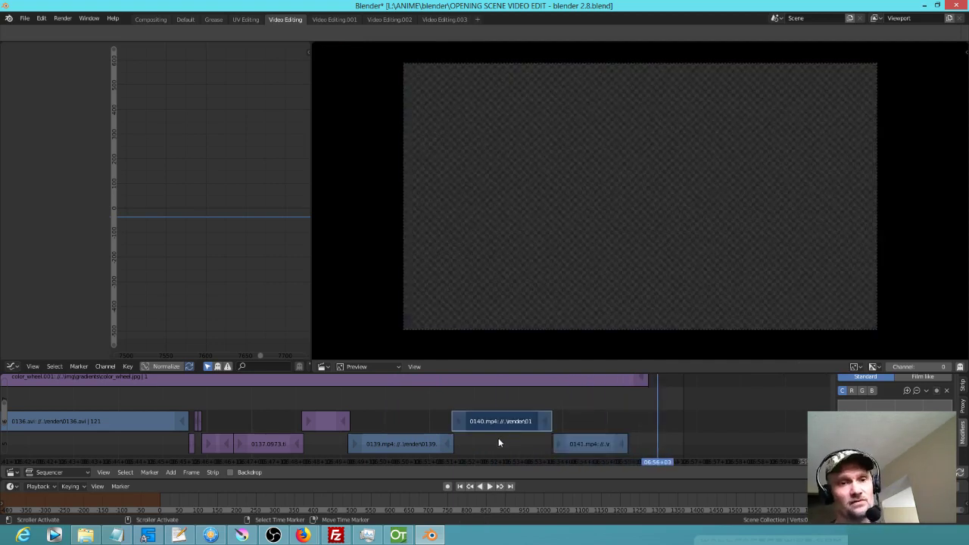
pyautogui.click(498, 439)
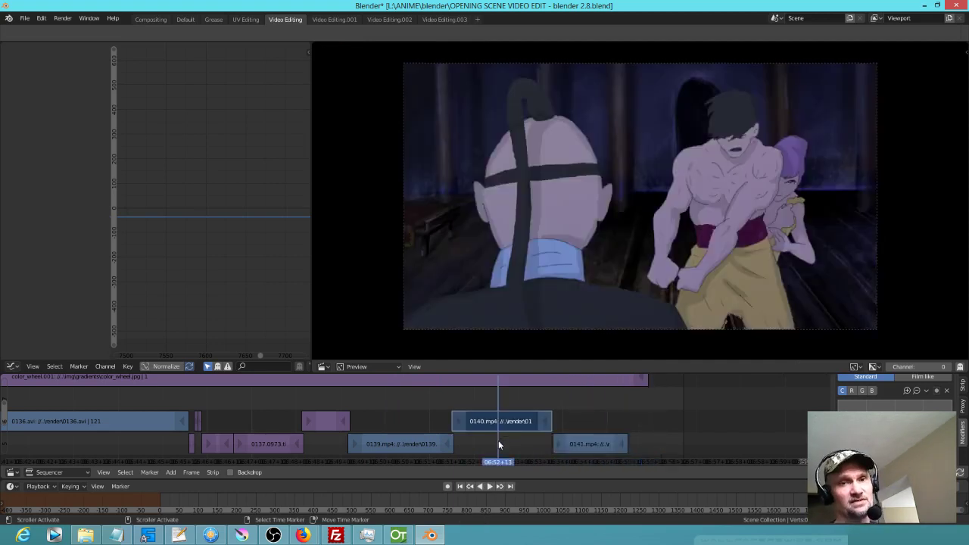
pyautogui.click(588, 444)
pyautogui.click(589, 419)
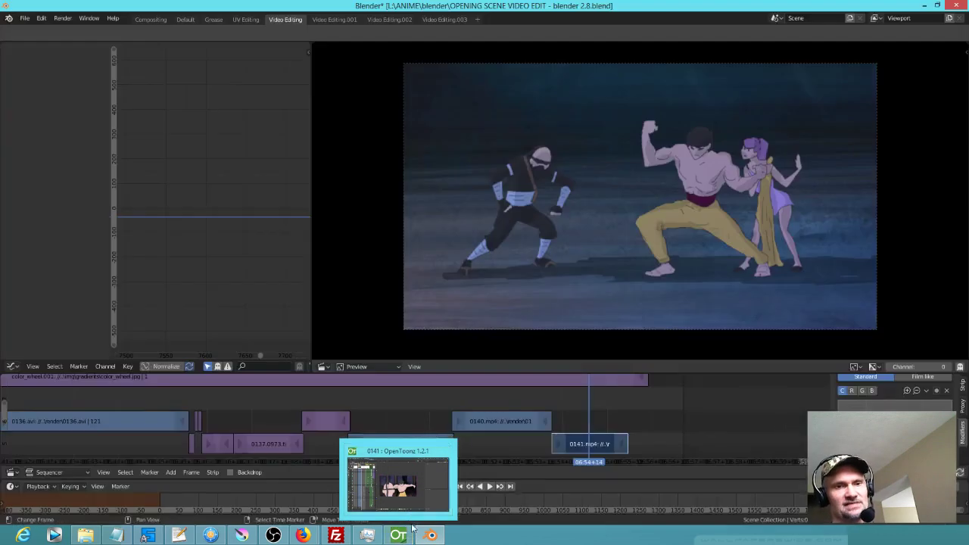
pyautogui.moveTo(430, 535)
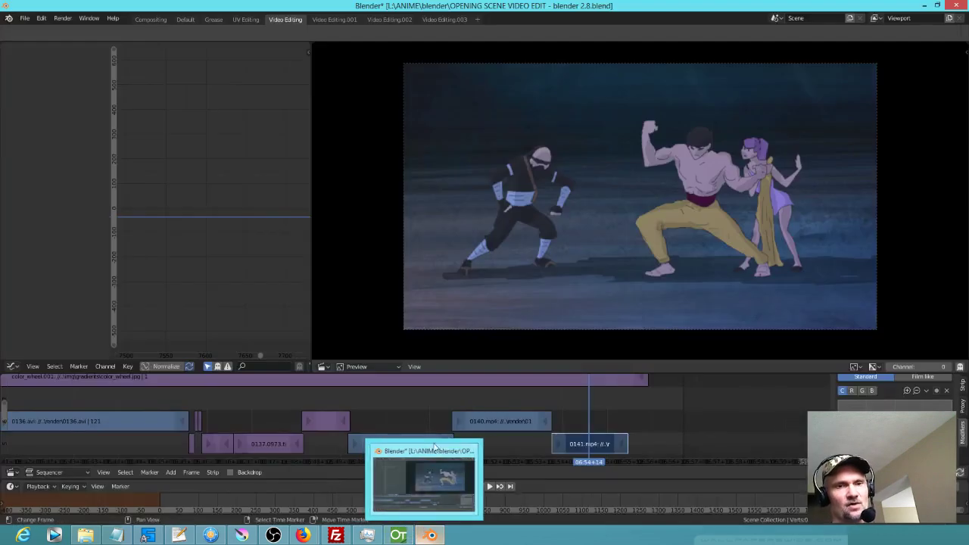
pyautogui.moveTo(425, 407); pyautogui.dragTo(505, 431)
pyautogui.click(421, 414)
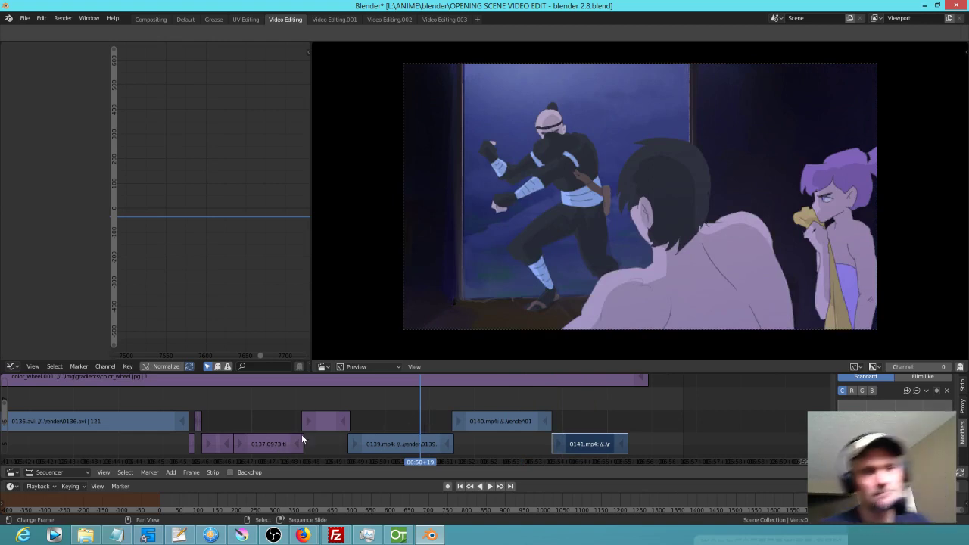
# - Play the edit from the face close-up before 0139.mp4 into 0141.mp4, and scrub through 0140.mp4 again
pyautogui.click(327, 444)
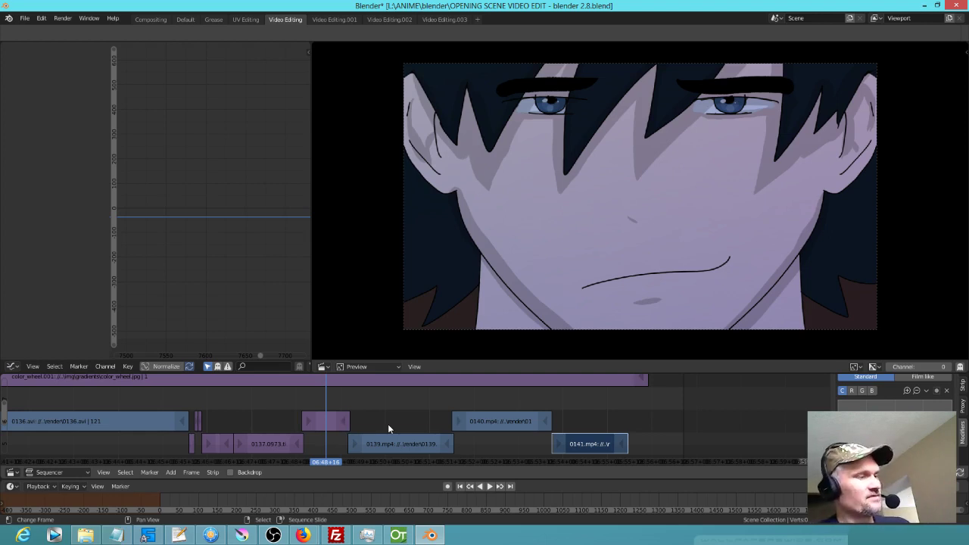
pyautogui.press('space')
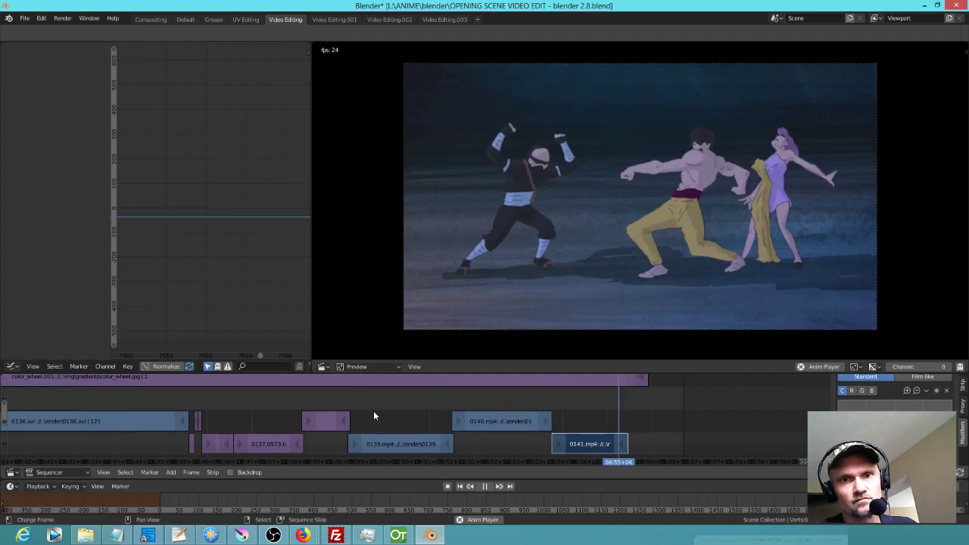
pyautogui.moveTo(489, 447); pyautogui.dragTo(542, 448)
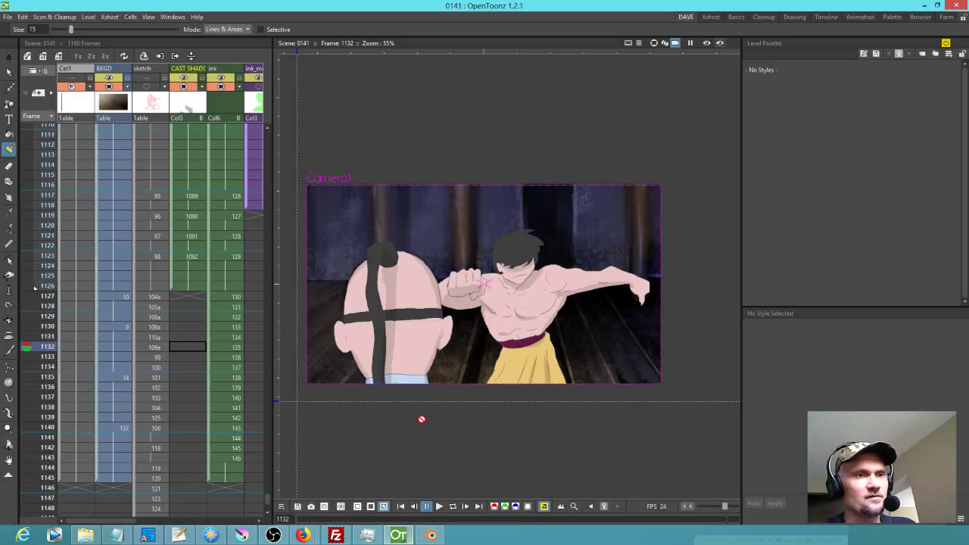
# - In OpenToonz, inspect scene 0141 at frames 1127 and 1086 and look through the exposures between them
pyautogui.scroll(-1, 43, 277)
pyautogui.moveTo(35, 281)
pyautogui.mouseDown()
pyautogui.moveTo(40, 271)
pyautogui.moveTo(39, 291)
pyautogui.moveTo(40, 225)
pyautogui.moveTo(48, 291)
pyautogui.mouseUp()
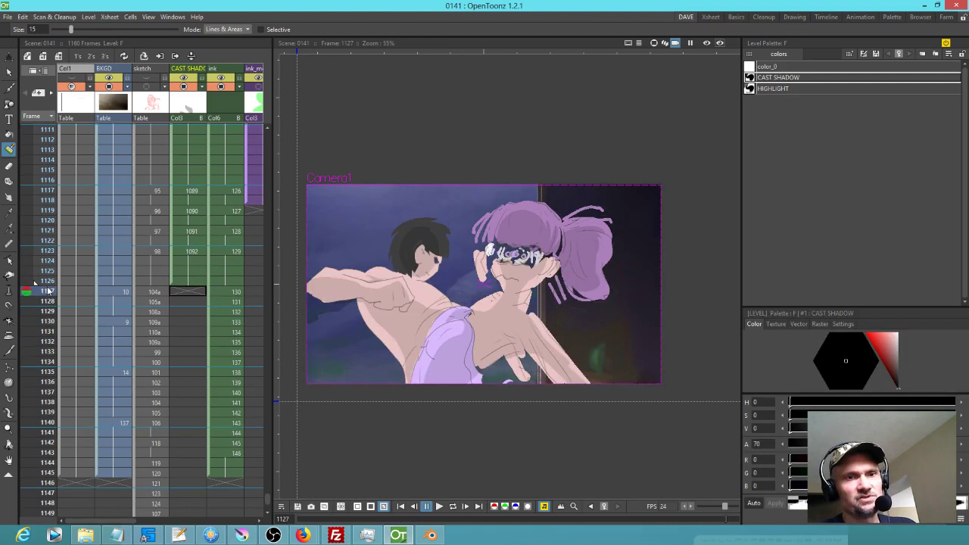
pyautogui.scroll(5, 65, 277)
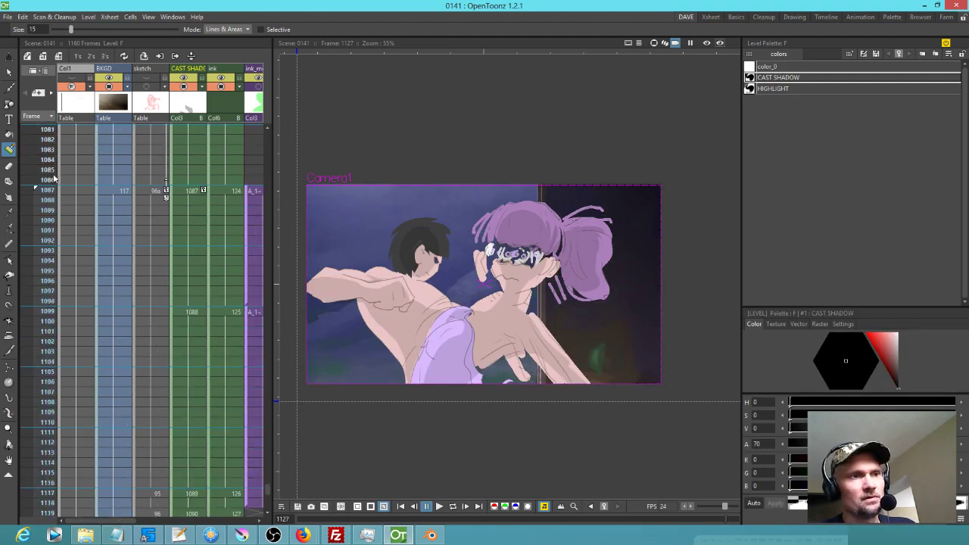
pyautogui.click(53, 180)
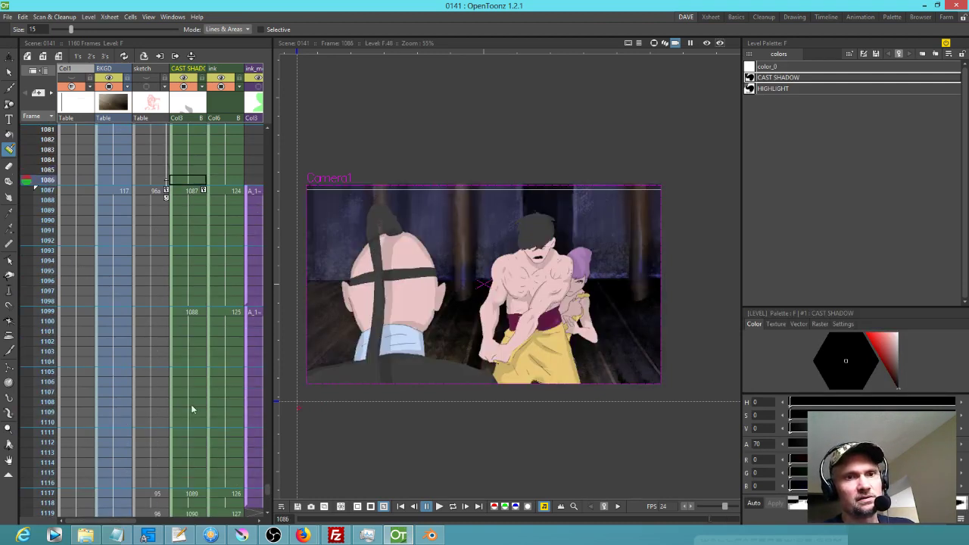
pyautogui.scroll(-1, 205, 378)
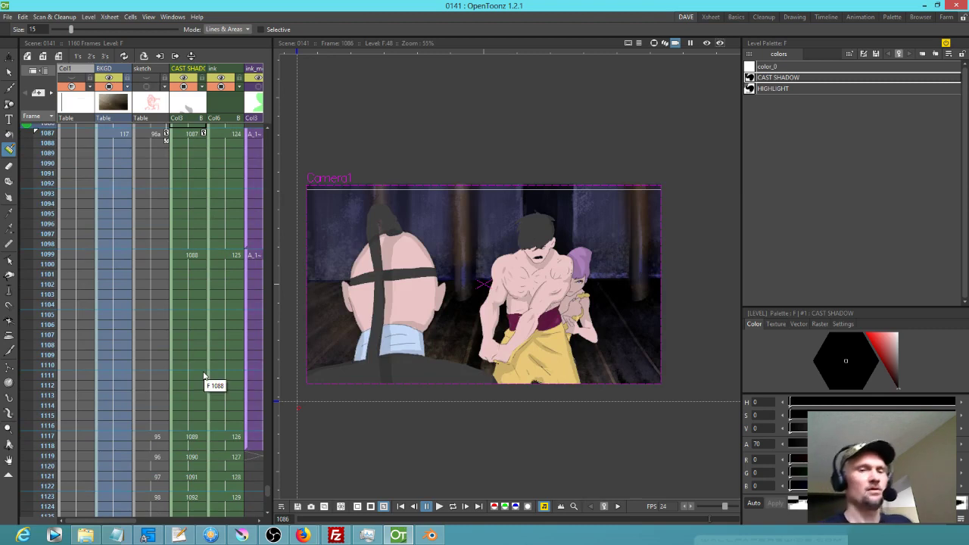
# - Switch to Krita and rough out a large central figure's head, shoulders, torso and arms with the Pencil-2 brush
pyautogui.click(242, 535)
pyautogui.click(846, 379)
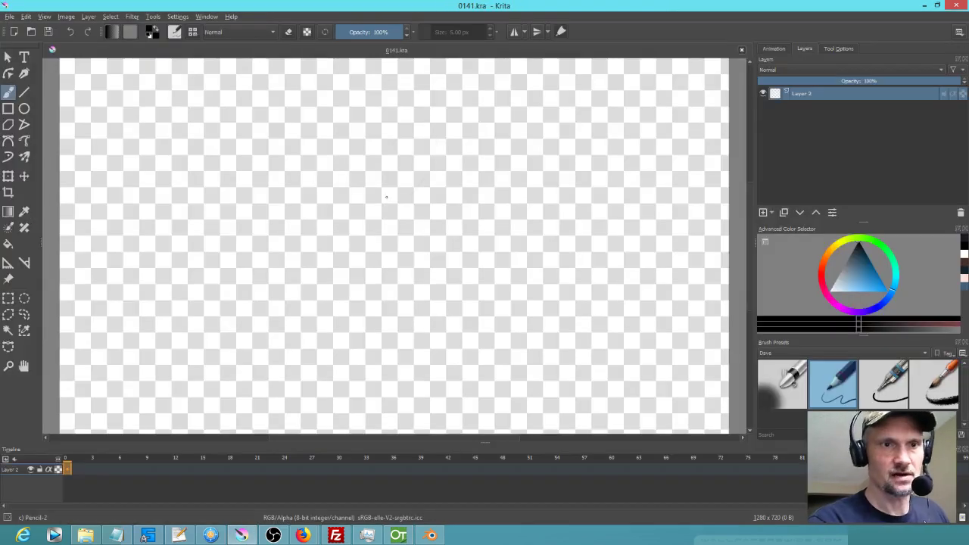
pyautogui.moveTo(386, 196)
pyautogui.mouseDown()
pyautogui.moveTo(464, 184)
pyautogui.moveTo(523, 200)
pyautogui.moveTo(363, 261)
pyautogui.moveTo(398, 336)
pyautogui.moveTo(385, 288)
pyautogui.moveTo(499, 212)
pyautogui.moveTo(481, 371)
pyautogui.moveTo(535, 227)
pyautogui.moveTo(562, 243)
pyautogui.moveTo(514, 392)
pyautogui.moveTo(479, 401)
pyautogui.moveTo(545, 244)
pyautogui.moveTo(360, 286)
pyautogui.moveTo(429, 406)
pyautogui.mouseUp()
pyautogui.moveTo(377, 250); pyautogui.dragTo(381, 324)
pyautogui.moveTo(368, 271); pyautogui.dragTo(412, 400)
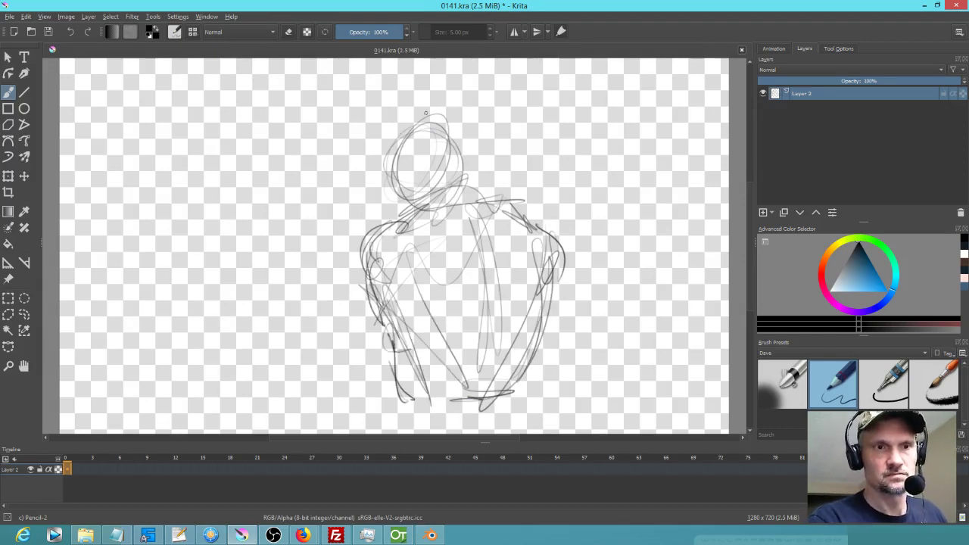
# - Sketch the oval head of a second, smaller figure beside the central one, checking the reference shot in Blender
pyautogui.moveTo(228, 185)
pyautogui.mouseDown()
pyautogui.moveTo(221, 206)
pyautogui.moveTo(254, 163)
pyautogui.moveTo(227, 213)
pyautogui.mouseUp()
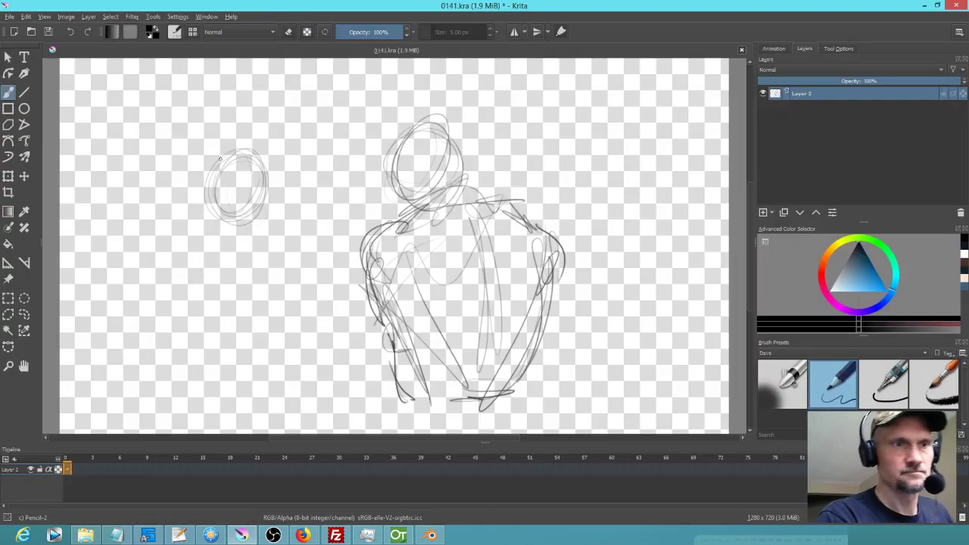
pyautogui.moveTo(236, 153)
pyautogui.mouseDown()
pyautogui.moveTo(227, 221)
pyautogui.moveTo(265, 168)
pyautogui.moveTo(223, 196)
pyautogui.moveTo(225, 227)
pyautogui.moveTo(213, 199)
pyautogui.mouseUp()
pyautogui.moveTo(253, 224); pyautogui.dragTo(267, 200)
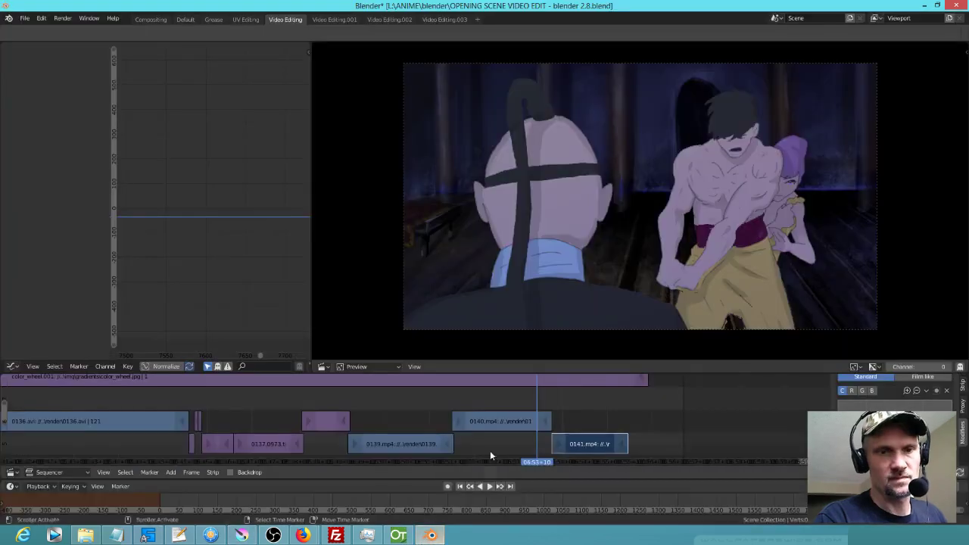
pyautogui.click(411, 459)
pyautogui.press('space')
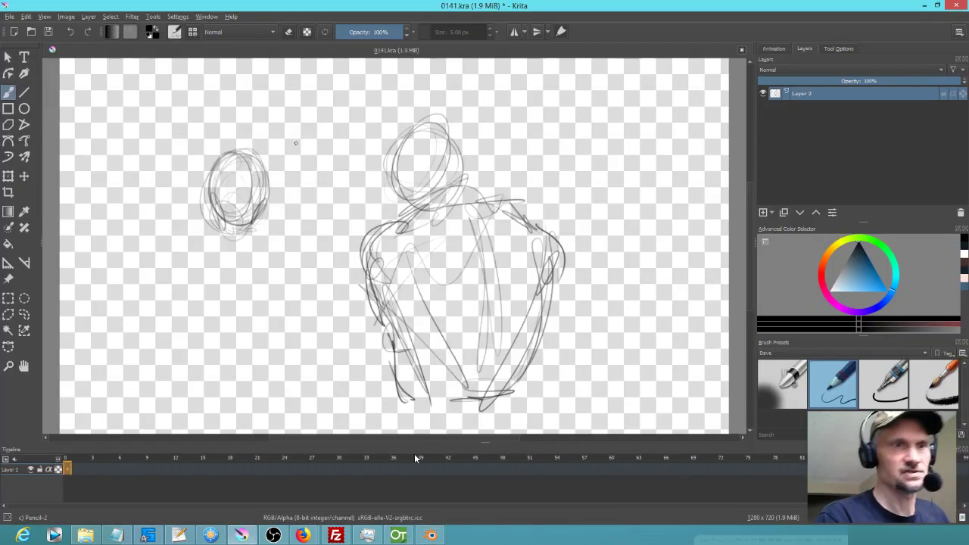
pyautogui.moveTo(223, 155)
pyautogui.mouseDown()
pyautogui.moveTo(265, 199)
pyautogui.moveTo(255, 221)
pyautogui.mouseUp()
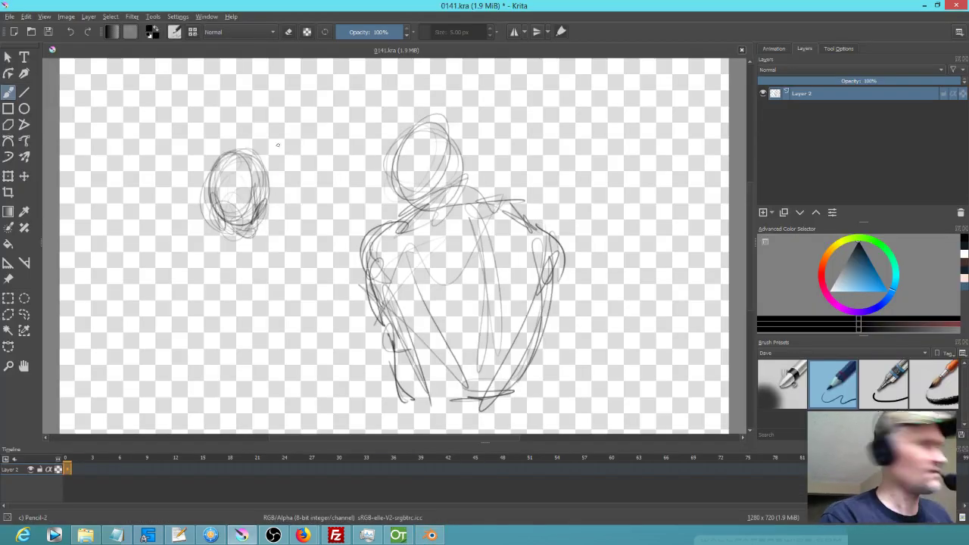
# - Select the small figure's head, scale it down and move it slightly up and to the left
pyautogui.hotkey('ctrl', 't')
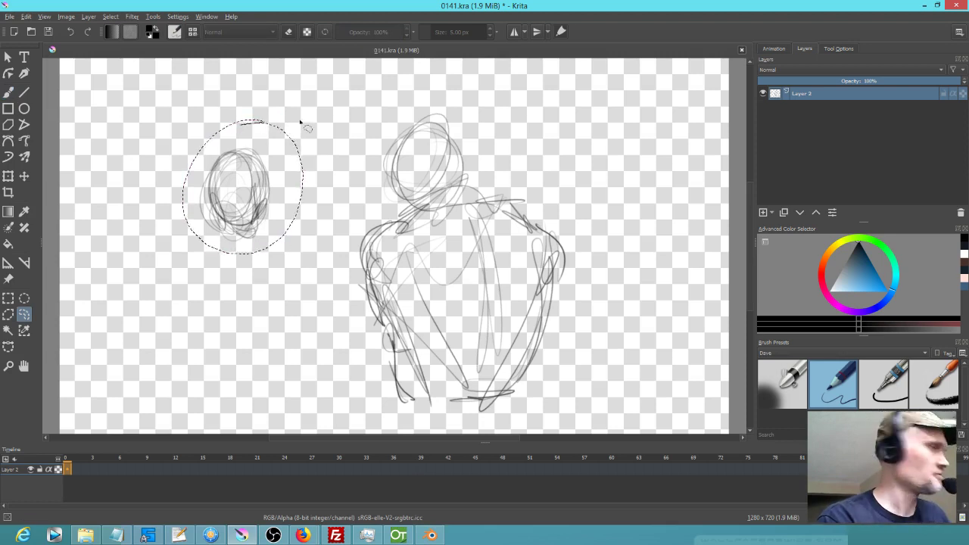
pyautogui.moveTo(300, 121); pyautogui.dragTo(277, 145)
pyautogui.moveTo(255, 215)
pyautogui.mouseDown()
pyautogui.moveTo(261, 181)
pyautogui.moveTo(231, 186)
pyautogui.mouseUp()
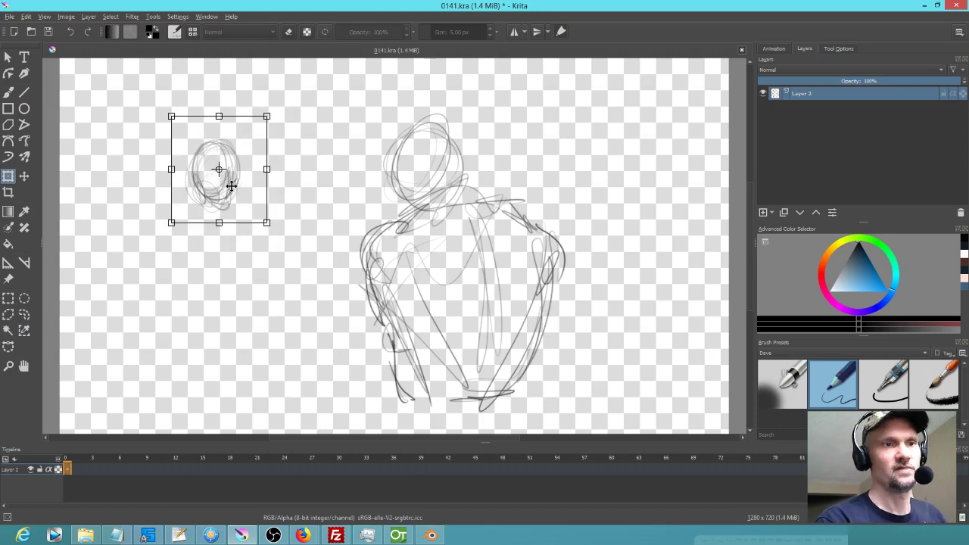
# - Deselect the head and sketch the small figure's shoulders, torso sides and waist with the brush
pyautogui.press('b')
pyautogui.moveTo(266, 158)
pyautogui.mouseDown()
pyautogui.moveTo(267, 169)
pyautogui.moveTo(174, 184)
pyautogui.mouseUp()
pyautogui.hotkey('ctrl', 'shift', 'a')
pyautogui.moveTo(229, 171); pyautogui.dragTo(179, 203)
pyautogui.moveTo(189, 180)
pyautogui.mouseDown()
pyautogui.moveTo(185, 197)
pyautogui.moveTo(227, 256)
pyautogui.mouseUp()
pyautogui.moveTo(297, 228)
pyautogui.mouseDown()
pyautogui.moveTo(247, 279)
pyautogui.moveTo(305, 241)
pyautogui.moveTo(295, 216)
pyautogui.mouseUp()
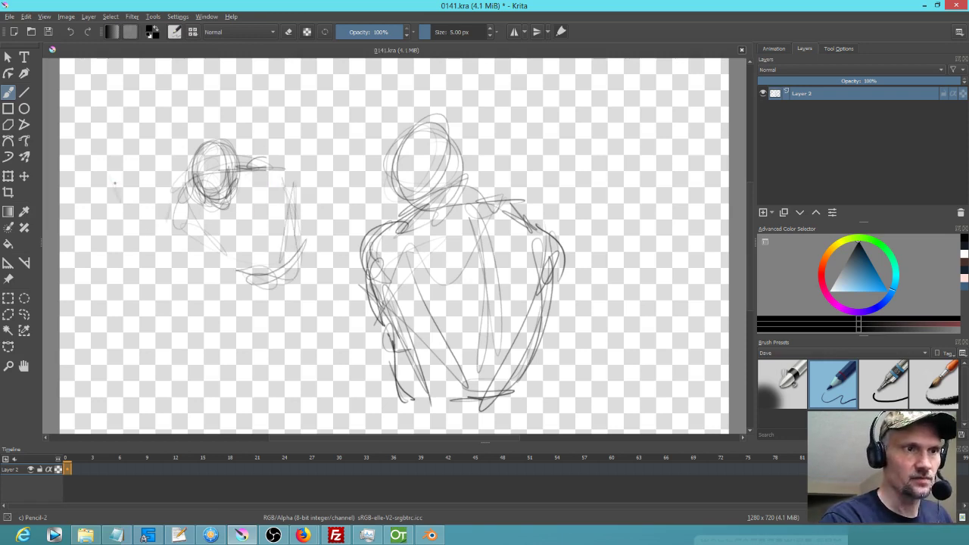
# - Rough in the small figure's raised hand to the left of its head
pyautogui.moveTo(118, 194); pyautogui.dragTo(144, 186)
pyautogui.moveTo(129, 183)
pyautogui.mouseDown()
pyautogui.moveTo(119, 215)
pyautogui.moveTo(128, 214)
pyautogui.mouseUp()
pyautogui.moveTo(131, 161)
pyautogui.mouseDown()
pyautogui.moveTo(144, 195)
pyautogui.moveTo(134, 165)
pyautogui.mouseUp()
pyautogui.moveTo(132, 160); pyautogui.dragTo(130, 204)
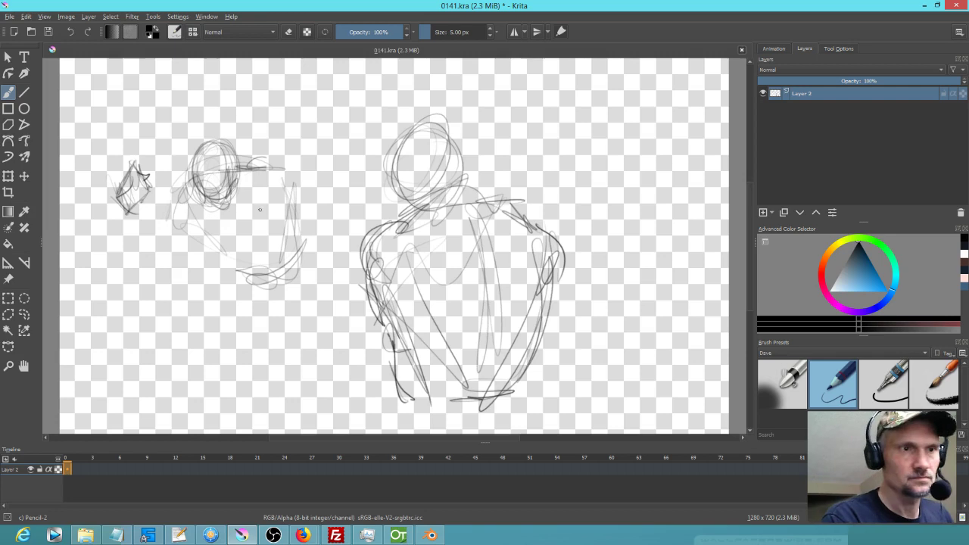
# - Sketch the small figure's lower fist and connect both hands to the body with arm lines
pyautogui.moveTo(259, 209)
pyautogui.mouseDown()
pyautogui.moveTo(176, 293)
pyautogui.moveTo(174, 307)
pyautogui.moveTo(130, 310)
pyautogui.mouseUp()
pyautogui.moveTo(127, 309)
pyautogui.mouseDown()
pyautogui.moveTo(118, 334)
pyautogui.moveTo(132, 333)
pyautogui.mouseUp()
pyautogui.moveTo(131, 330); pyautogui.dragTo(157, 337)
pyautogui.moveTo(131, 310); pyautogui.dragTo(159, 323)
pyautogui.moveTo(160, 309); pyautogui.dragTo(220, 247)
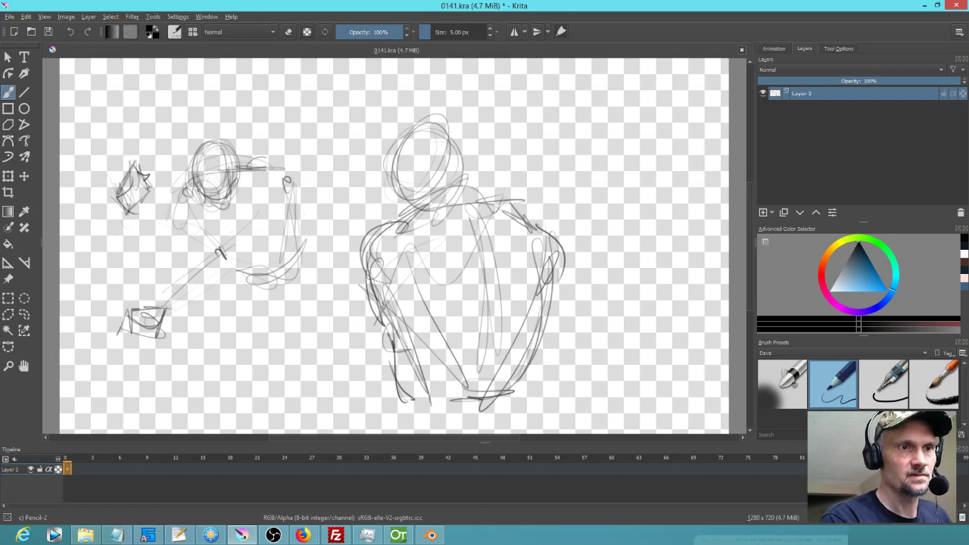
pyautogui.moveTo(127, 200); pyautogui.dragTo(140, 247)
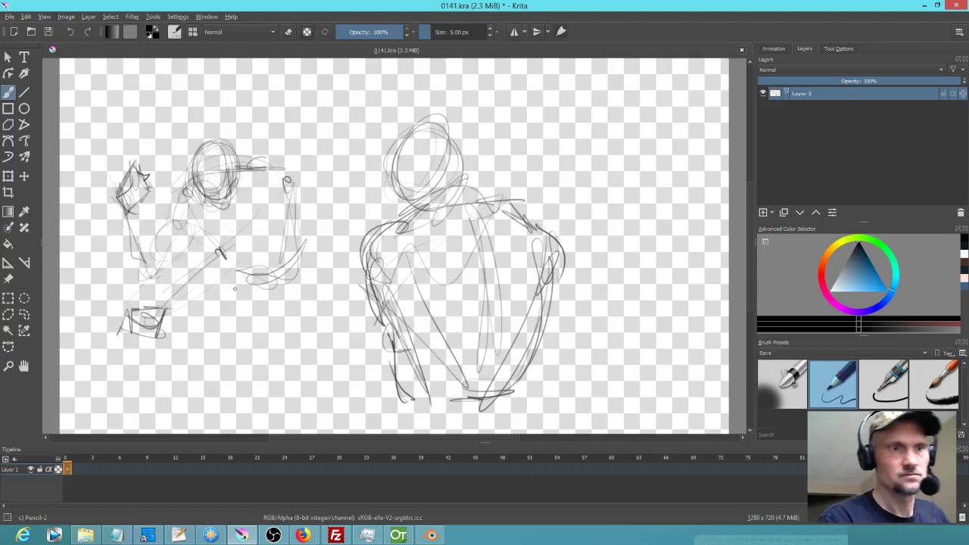
# - Sketch the small figure's bent front leg extending down and left from the waist
pyautogui.moveTo(239, 307)
pyautogui.mouseDown()
pyautogui.moveTo(210, 330)
pyautogui.moveTo(194, 327)
pyautogui.mouseUp()
pyautogui.moveTo(200, 307)
pyautogui.mouseDown()
pyautogui.moveTo(171, 382)
pyautogui.moveTo(189, 395)
pyautogui.moveTo(235, 366)
pyautogui.mouseUp()
pyautogui.moveTo(282, 286)
pyautogui.mouseDown()
pyautogui.moveTo(189, 366)
pyautogui.moveTo(198, 355)
pyautogui.mouseUp()
# - Sketch the small figure's back leg and foot, extending down and right from the hip
pyautogui.moveTo(306, 256); pyautogui.dragTo(321, 310)
pyautogui.moveTo(306, 250); pyautogui.dragTo(352, 338)
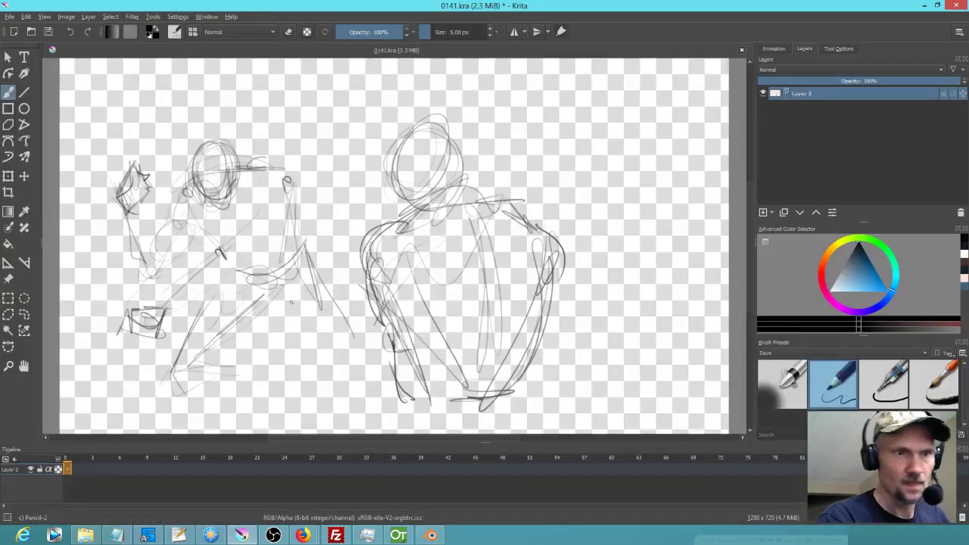
pyautogui.moveTo(269, 272)
pyautogui.mouseDown()
pyautogui.moveTo(297, 381)
pyautogui.moveTo(310, 383)
pyautogui.mouseUp()
pyautogui.moveTo(306, 247); pyautogui.dragTo(328, 366)
pyautogui.moveTo(313, 286); pyautogui.dragTo(324, 391)
pyautogui.moveTo(309, 359); pyautogui.dragTo(340, 384)
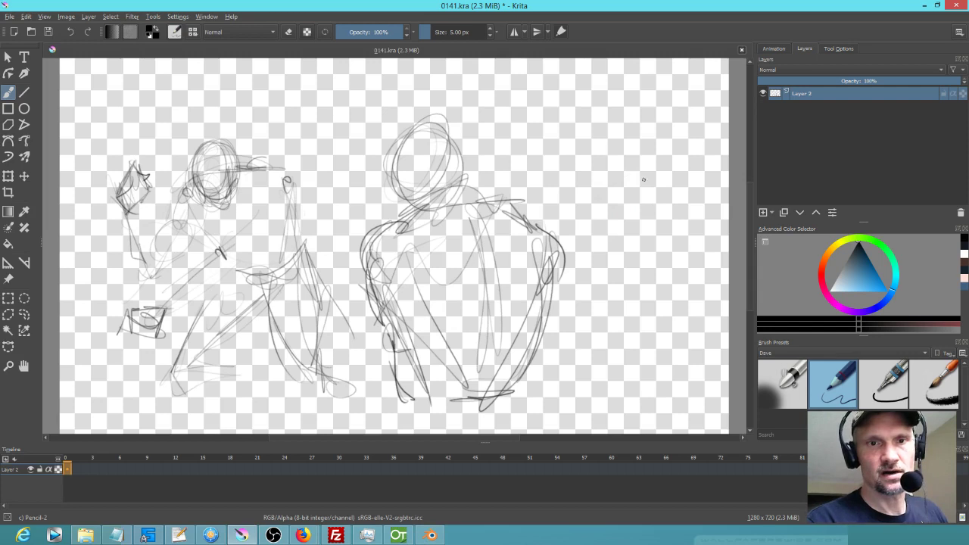
pyautogui.moveTo(613, 184); pyautogui.dragTo(598, 223)
pyautogui.moveTo(651, 171)
pyautogui.mouseDown()
pyautogui.moveTo(602, 194)
pyautogui.moveTo(599, 236)
pyautogui.mouseUp()
pyautogui.moveTo(654, 189); pyautogui.dragTo(647, 224)
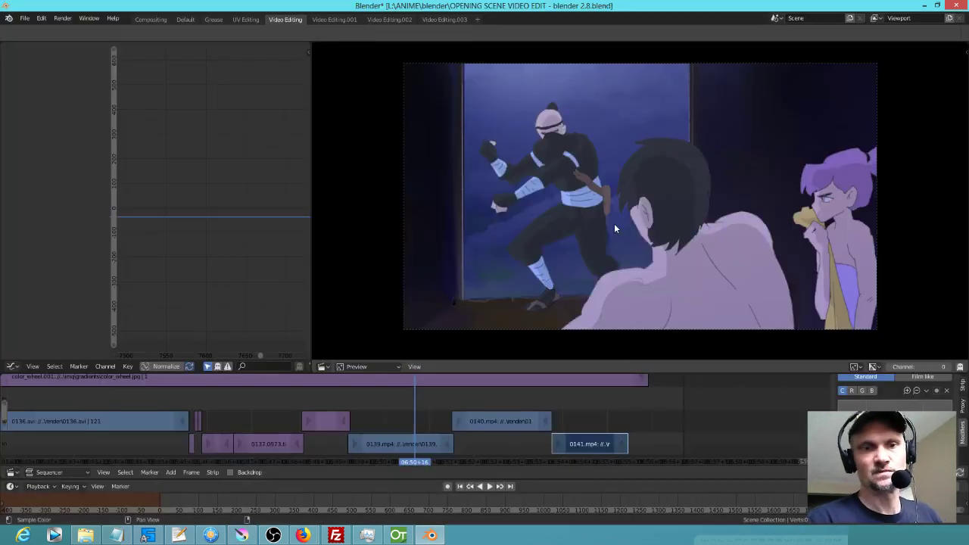
pyautogui.moveTo(443, 422)
pyautogui.mouseDown()
pyautogui.moveTo(564, 435)
pyautogui.moveTo(446, 444)
pyautogui.moveTo(519, 433)
pyautogui.mouseUp()
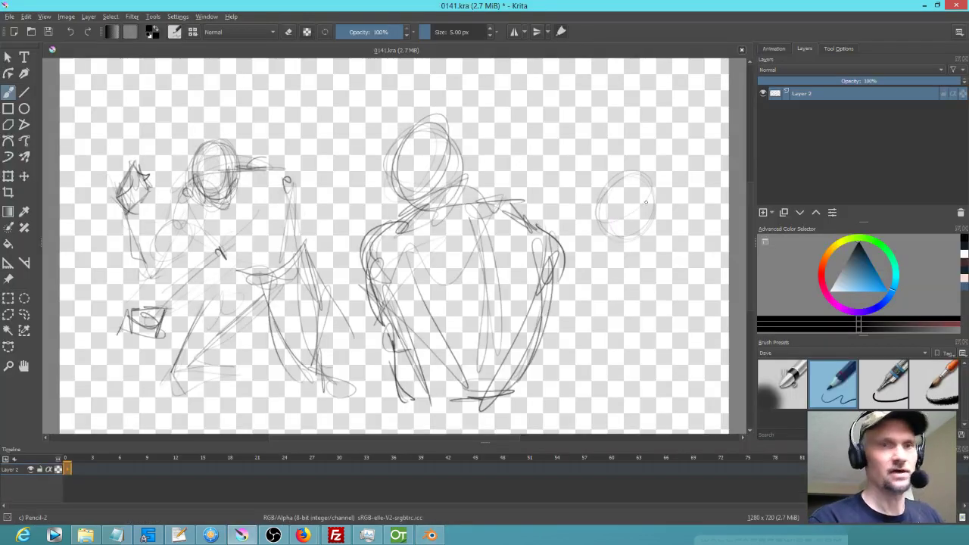
pyautogui.press('e')
pyautogui.moveTo(617, 209)
pyautogui.mouseDown()
pyautogui.moveTo(645, 159)
pyautogui.moveTo(602, 207)
pyautogui.moveTo(598, 229)
pyautogui.moveTo(640, 189)
pyautogui.mouseUp()
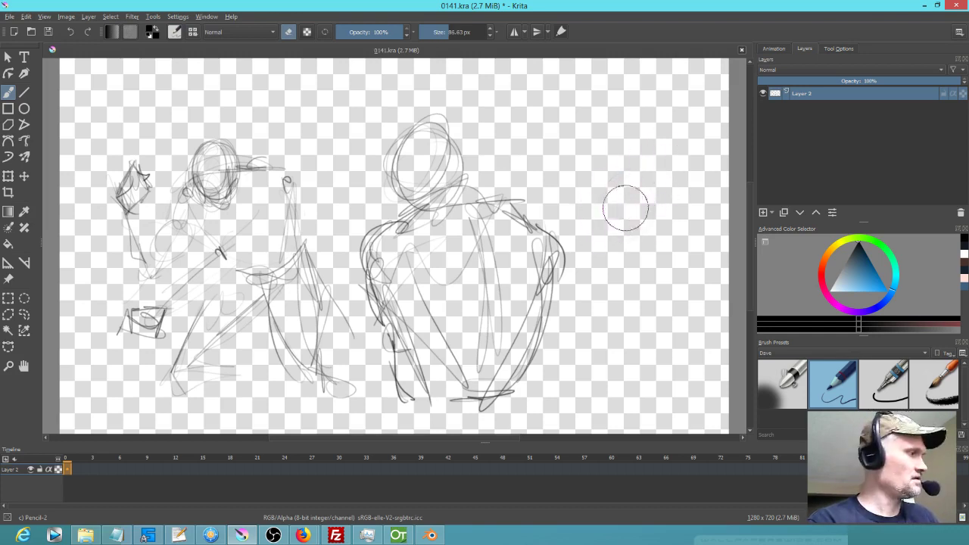
pyautogui.click(830, 392)
pyautogui.scroll(-5, 469, 215)
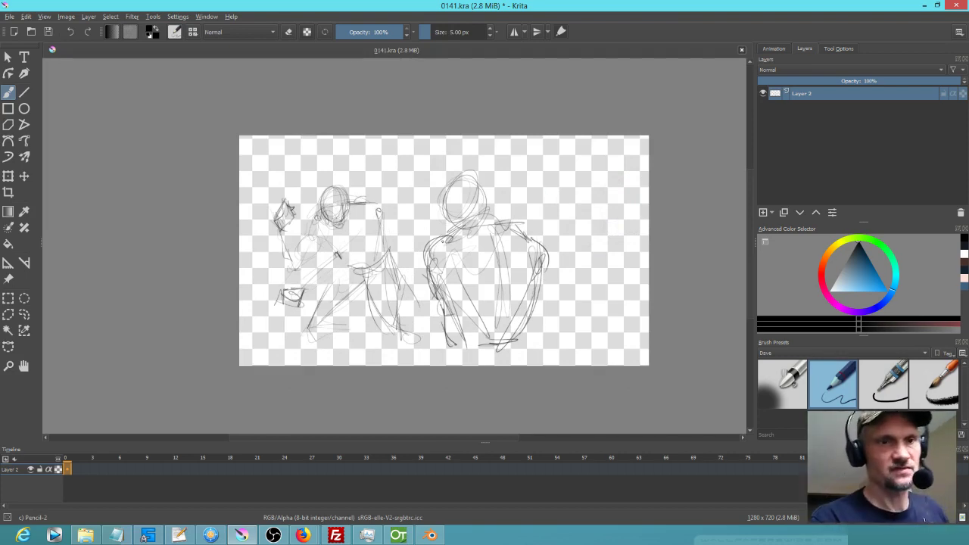
# - Select the large figure and transform it: enlarge it slightly, tilt it a few degrees clockwise and shift it to the right
pyautogui.press('e')
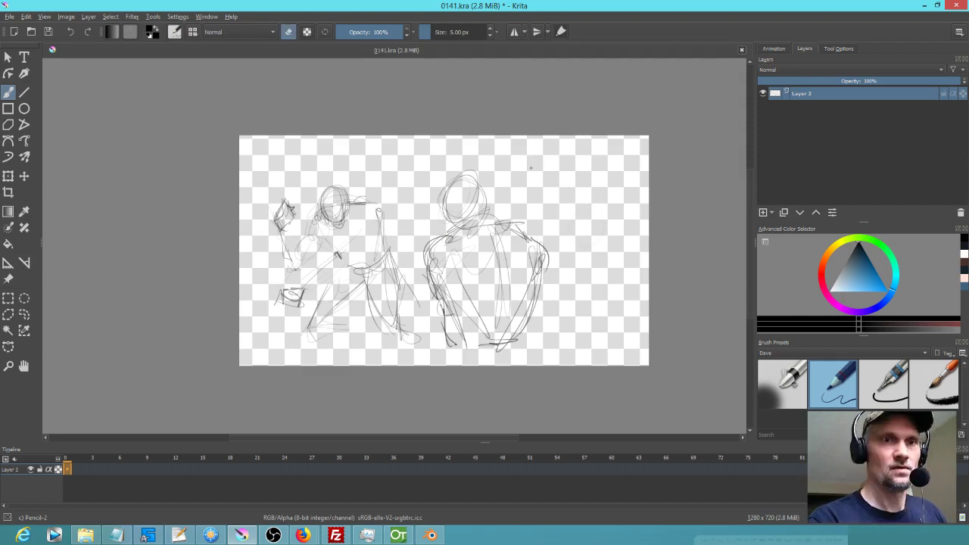
pyautogui.press('l')
pyautogui.moveTo(533, 170)
pyautogui.mouseDown()
pyautogui.moveTo(409, 325)
pyautogui.moveTo(557, 178)
pyautogui.moveTo(529, 162)
pyautogui.mouseUp()
pyautogui.hotkey('ctrl', 't')
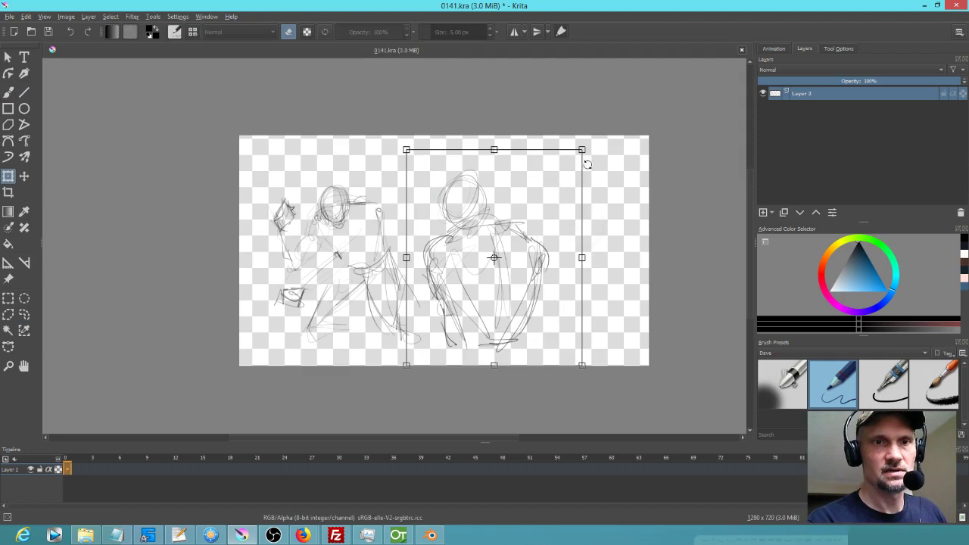
pyautogui.moveTo(583, 150); pyautogui.dragTo(594, 137)
pyautogui.moveTo(555, 196); pyautogui.dragTo(560, 208)
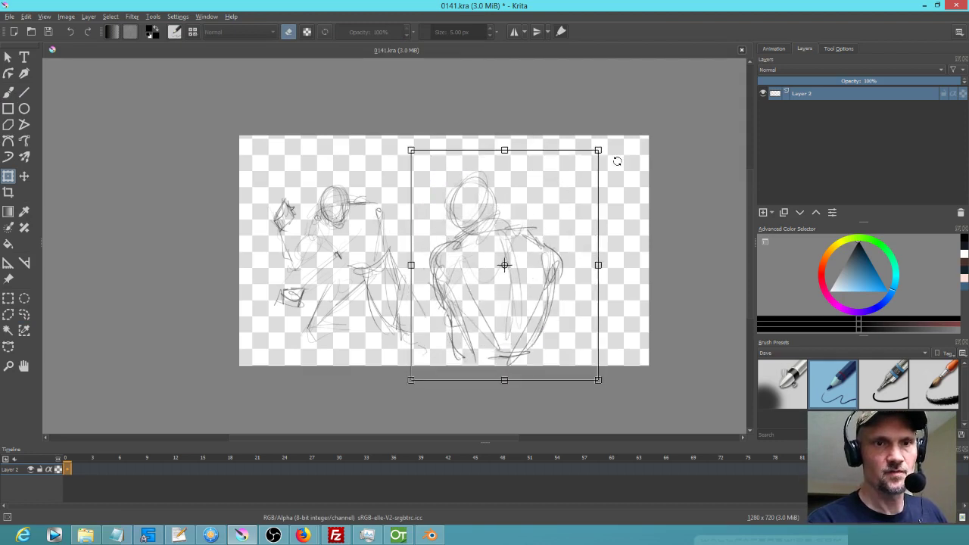
pyautogui.moveTo(605, 144); pyautogui.dragTo(625, 169)
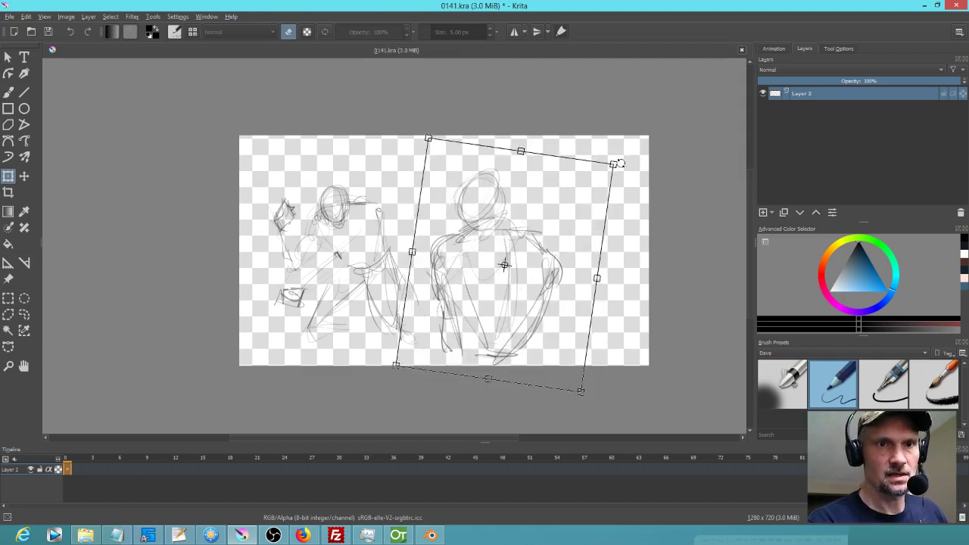
pyautogui.moveTo(550, 206); pyautogui.dragTo(551, 209)
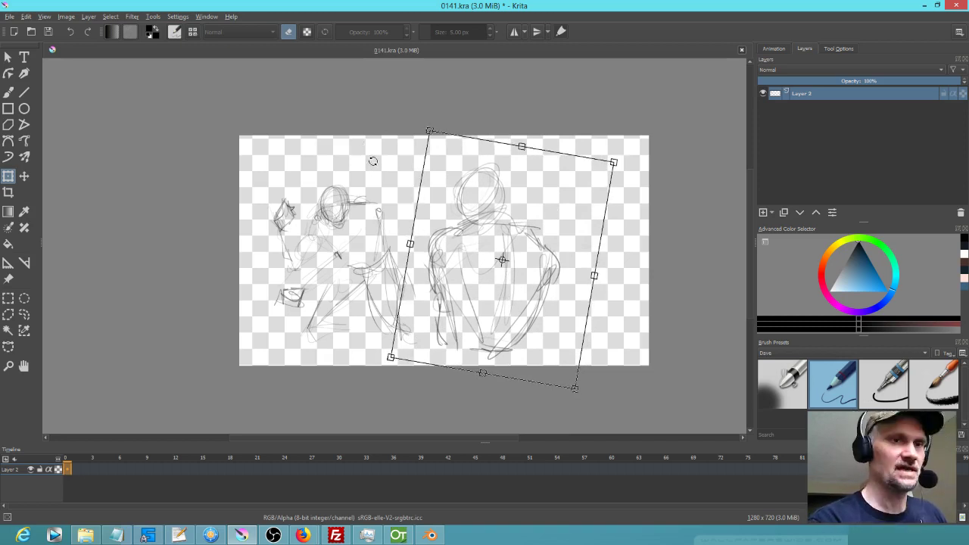
# - Select the small figure, scale it down slightly and move it up and to the right
pyautogui.press('l')
pyautogui.moveTo(382, 159)
pyautogui.mouseDown()
pyautogui.moveTo(255, 264)
pyautogui.moveTo(361, 358)
pyautogui.moveTo(412, 263)
pyautogui.moveTo(406, 208)
pyautogui.mouseUp()
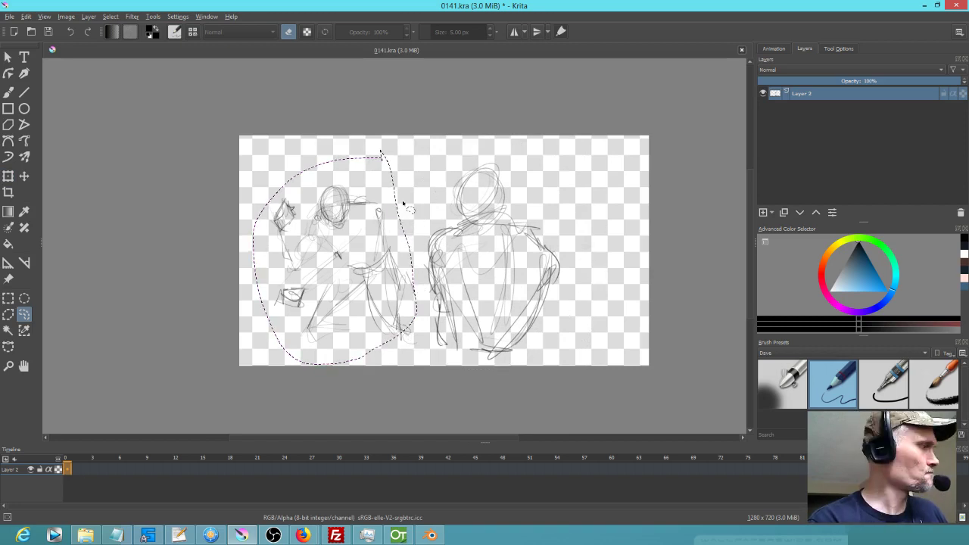
pyautogui.hotkey('ctrl', 't')
pyautogui.moveTo(419, 149); pyautogui.dragTo(400, 167)
pyautogui.moveTo(381, 286)
pyautogui.mouseDown()
pyautogui.moveTo(381, 244)
pyautogui.moveTo(399, 235)
pyautogui.moveTo(402, 245)
pyautogui.mouseUp()
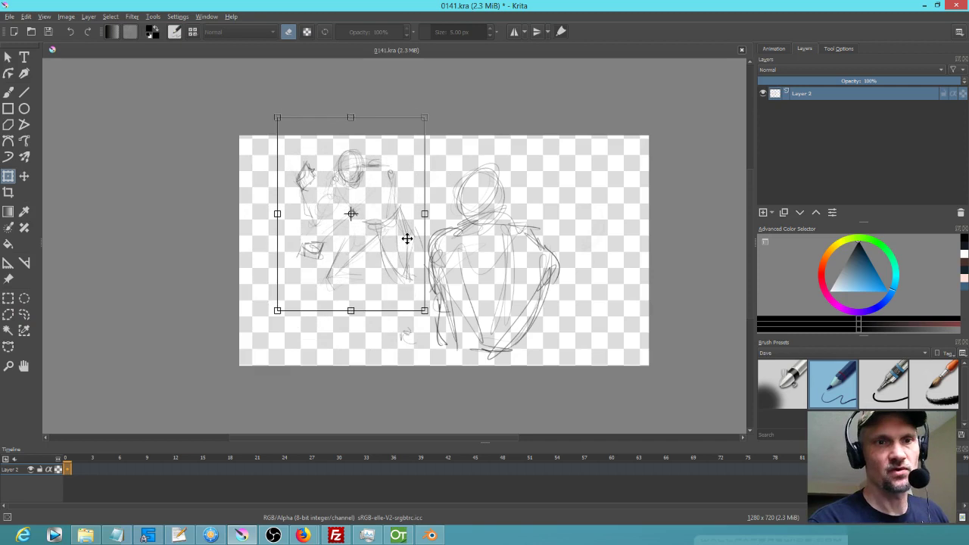
# - Reselect the large figure, enlarge it and move it up and to the right so it nearly fills the canvas height, and clear the selection
pyautogui.press('l')
pyautogui.moveTo(572, 173)
pyautogui.mouseDown()
pyautogui.moveTo(562, 166)
pyautogui.moveTo(406, 267)
pyautogui.moveTo(591, 181)
pyautogui.moveTo(570, 143)
pyautogui.mouseUp()
pyautogui.hotkey('ctrl', 't')
pyautogui.moveTo(535, 288)
pyautogui.mouseDown()
pyautogui.moveTo(577, 292)
pyautogui.moveTo(577, 309)
pyautogui.moveTo(537, 261)
pyautogui.mouseUp()
pyautogui.moveTo(645, 137); pyautogui.dragTo(663, 113)
pyautogui.moveTo(552, 274); pyautogui.dragTo(538, 274)
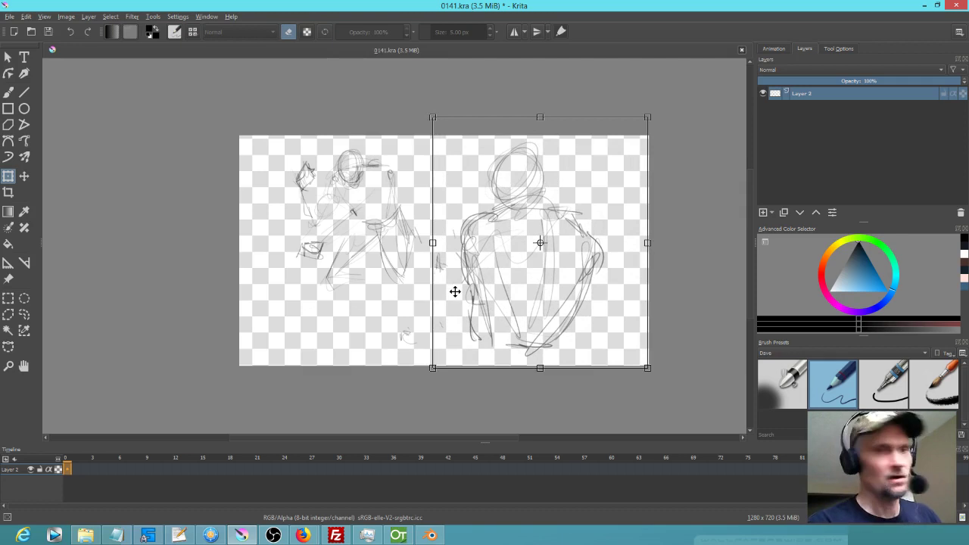
pyautogui.press('b')
pyautogui.hotkey('ctrl', 'shift', 'a')
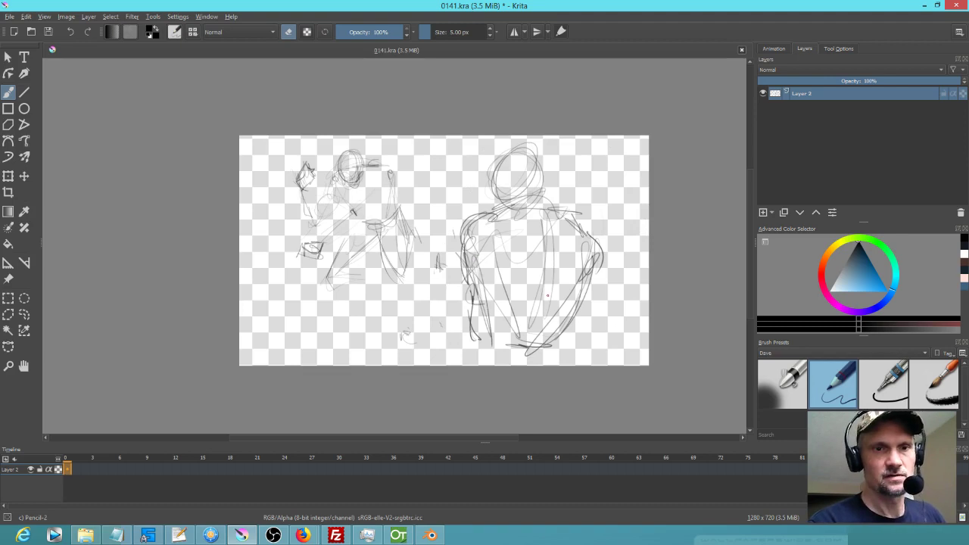
# - Sketch a round foreground head overlapping the large figure's left arm, with arm lines running down to the canvas's lower edge
pyautogui.press('e')
pyautogui.moveTo(463, 278)
pyautogui.mouseDown()
pyautogui.moveTo(439, 327)
pyautogui.moveTo(457, 337)
pyautogui.moveTo(453, 263)
pyautogui.moveTo(428, 303)
pyautogui.moveTo(463, 278)
pyautogui.mouseUp()
pyautogui.moveTo(451, 285); pyautogui.dragTo(464, 245)
pyautogui.moveTo(463, 245)
pyautogui.mouseDown()
pyautogui.moveTo(481, 261)
pyautogui.moveTo(463, 367)
pyautogui.mouseUp()
pyautogui.moveTo(507, 317); pyautogui.dragTo(511, 366)
pyautogui.moveTo(501, 280); pyautogui.dragTo(522, 366)
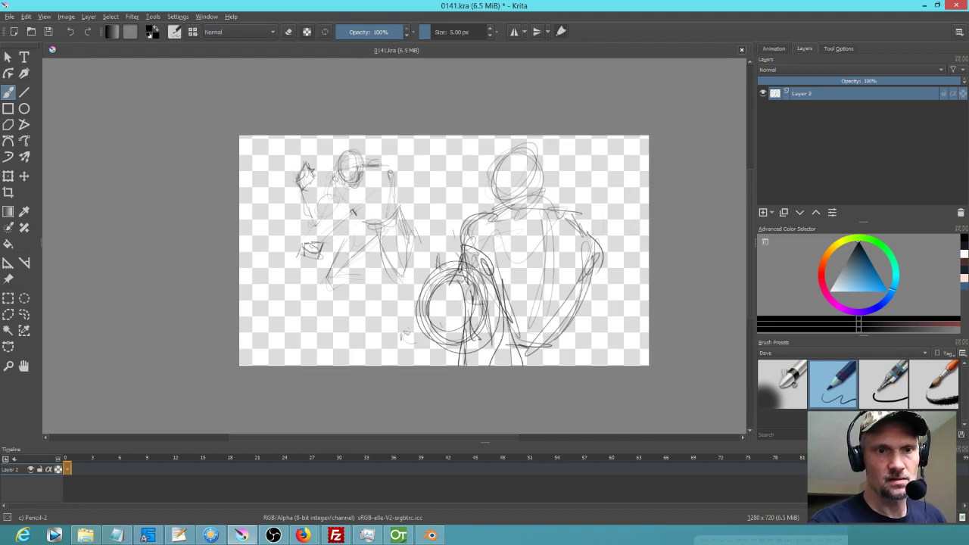
# - Add body lines below the foreground head and leg lines below the large figure's hands, reaching the canvas's lower edge
pyautogui.moveTo(476, 258); pyautogui.dragTo(499, 366)
pyautogui.moveTo(435, 317); pyautogui.dragTo(427, 366)
pyautogui.moveTo(440, 348); pyautogui.dragTo(454, 366)
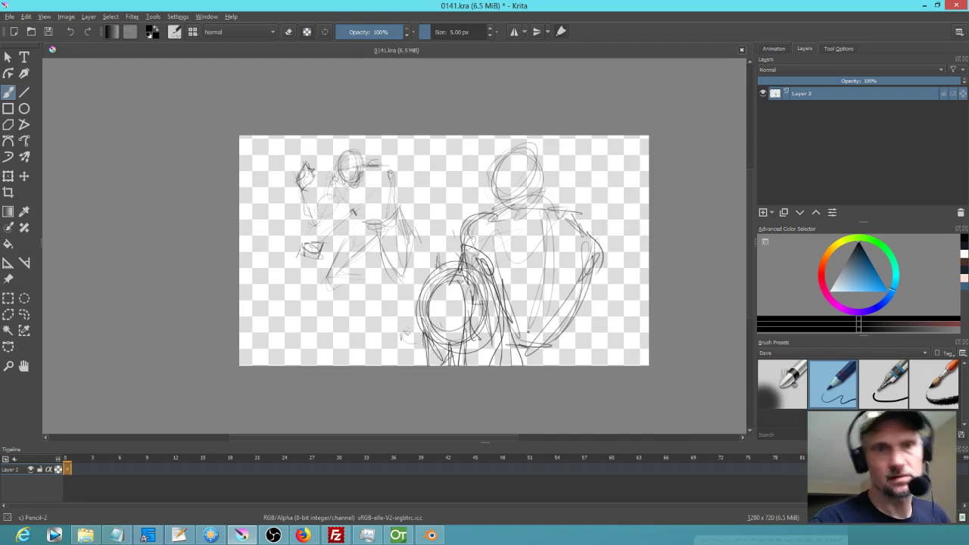
pyautogui.hotkey('alt', 'Tab')
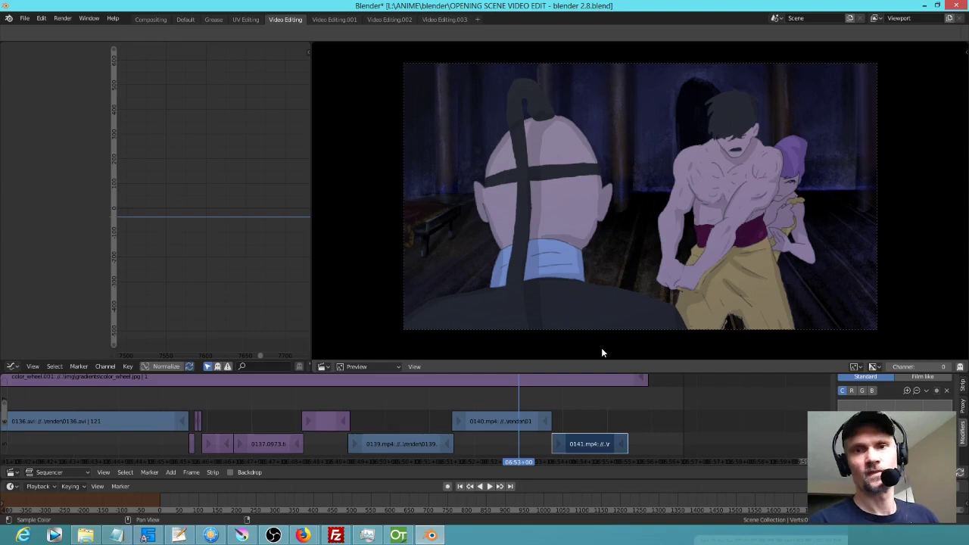
pyautogui.hotkey('alt', 'Tab')
pyautogui.moveTo(573, 308); pyautogui.dragTo(564, 366)
pyautogui.moveTo(564, 334); pyautogui.dragTo(551, 366)
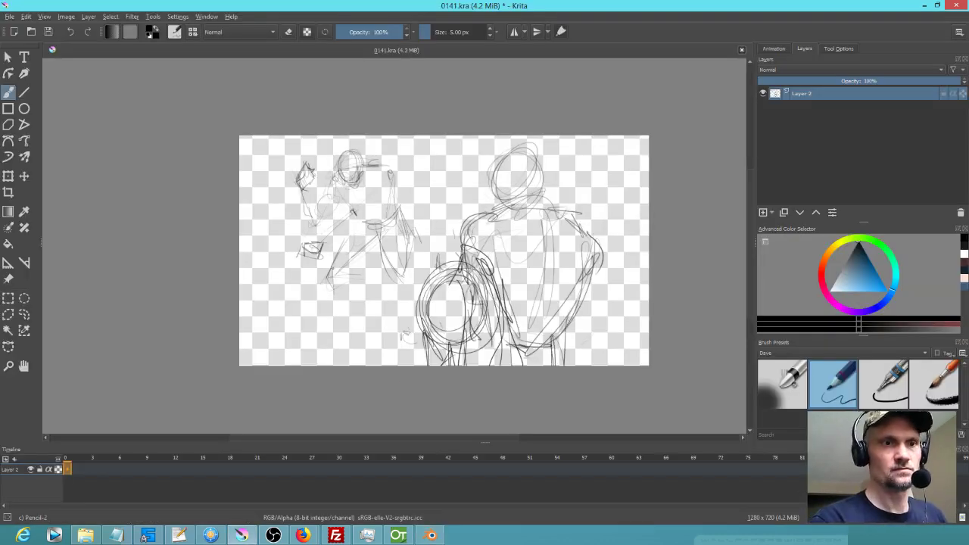
# - Switch to the Blender edit and examine the masked fighter's stance and the doorway framing in shot 0139
pyautogui.hotkey('alt', 'Tab')
pyautogui.hotkey('alt', 'Tab')
pyautogui.hotkey('alt', 'Tab')
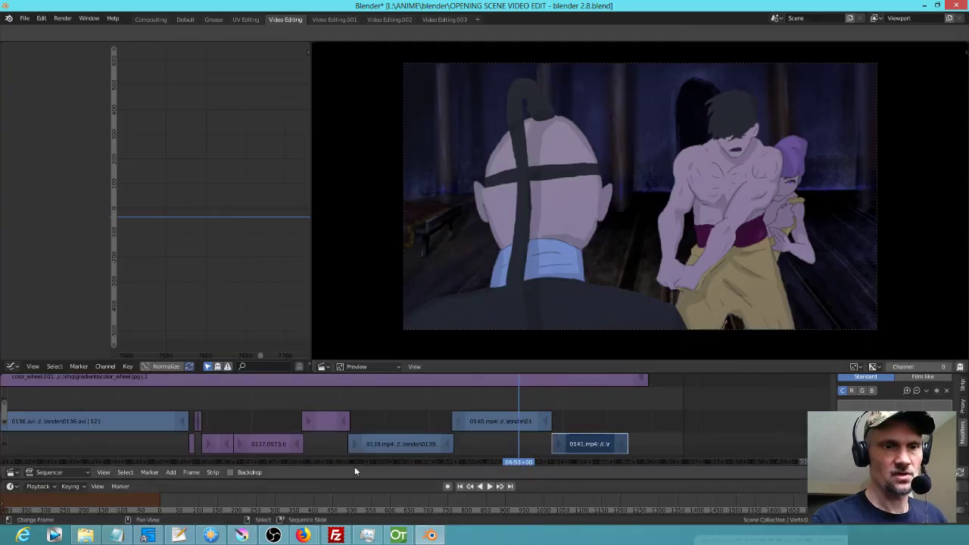
pyautogui.click(271, 417)
pyautogui.click(371, 438)
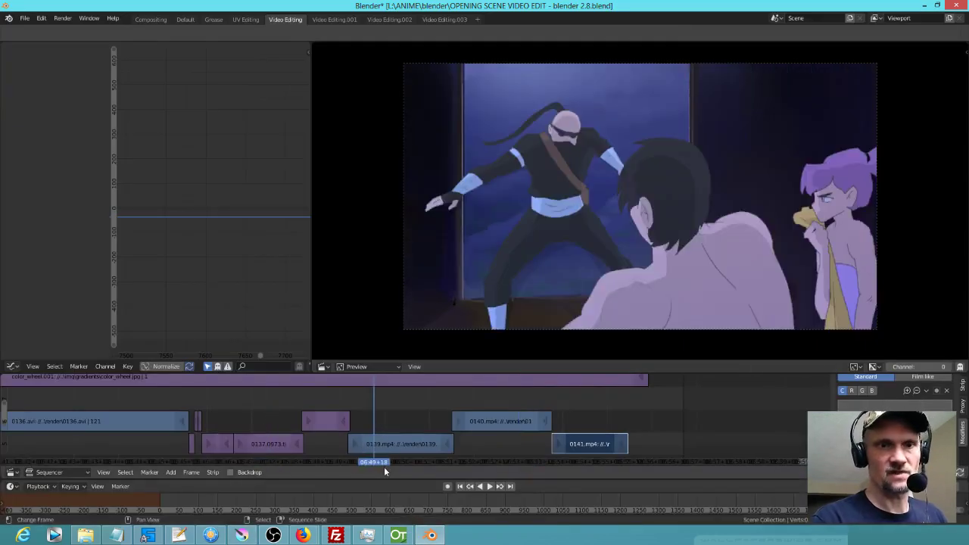
pyautogui.click(439, 417)
pyautogui.hotkey('alt', 'Tab')
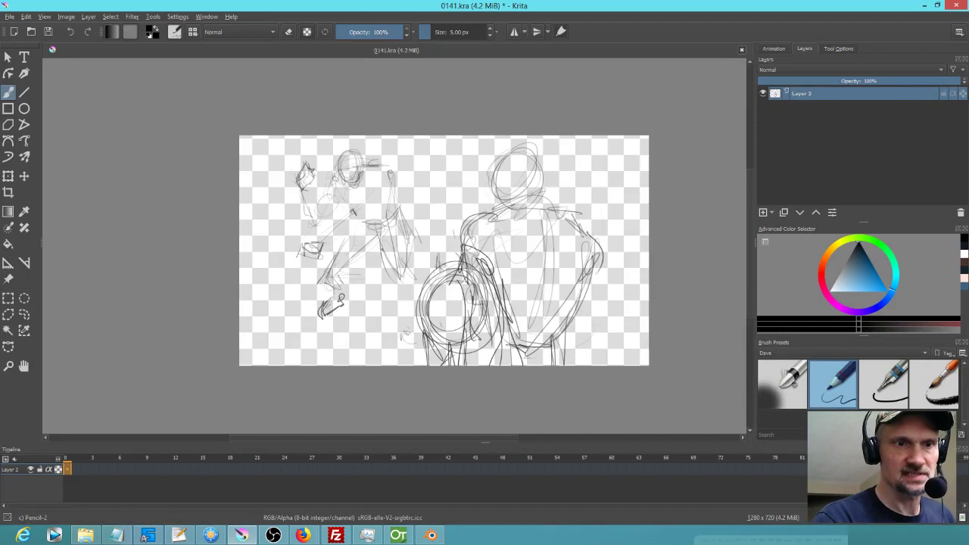
pyautogui.hotkey('alt', 'Tab')
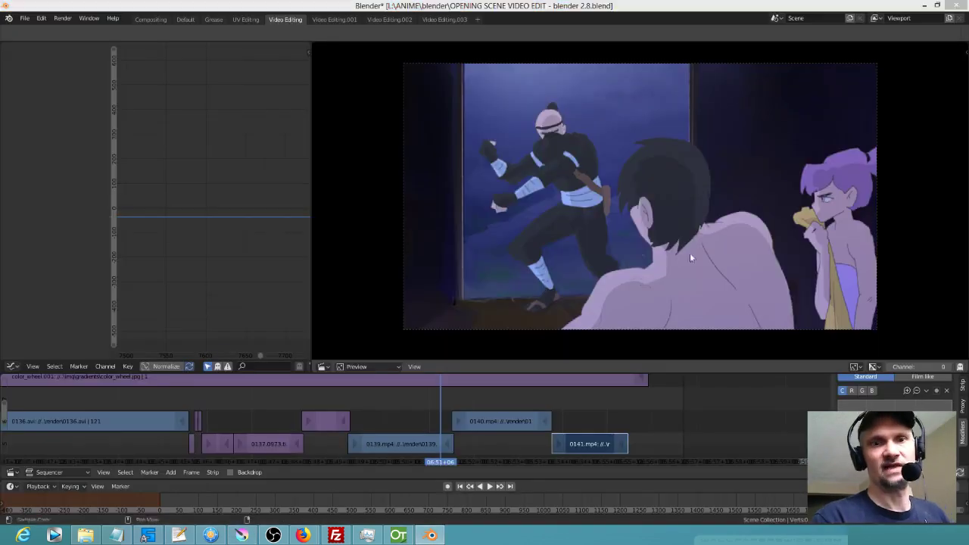
# - Return to Krita and sketch the doorway behind the small figure with upright frame lines and a slanted threshold
pyautogui.hotkey('alt', 'Tab')
pyautogui.moveTo(401, 198); pyautogui.dragTo(287, 227)
pyautogui.moveTo(407, 137); pyautogui.dragTo(401, 217)
pyautogui.moveTo(395, 196); pyautogui.dragTo(390, 119)
pyautogui.moveTo(242, 158); pyautogui.dragTo(250, 244)
pyautogui.moveTo(401, 168); pyautogui.dragTo(400, 186)
pyautogui.moveTo(239, 249); pyautogui.dragTo(393, 199)
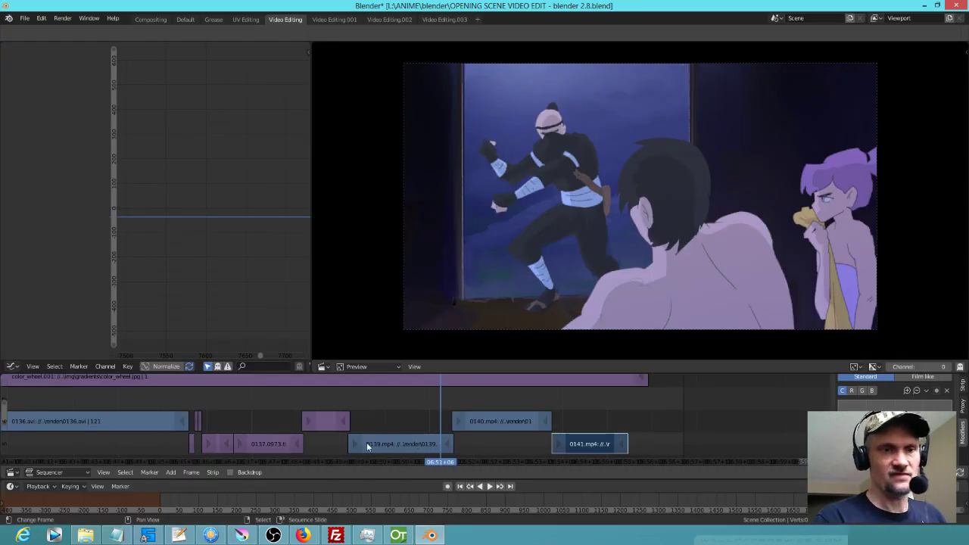
# - Switch to the Blender edit and review the shots before 0139, going back to the earlier dialogue scenes
pyautogui.moveTo(366, 441); pyautogui.dragTo(198, 427)
pyautogui.scroll(-6, 345, 428)
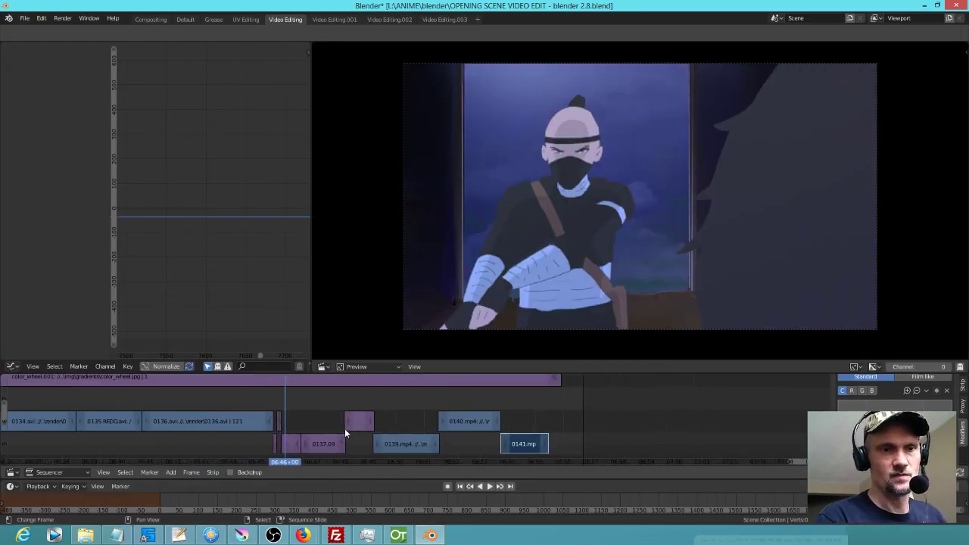
pyautogui.moveTo(113, 414); pyautogui.dragTo(226, 429)
pyautogui.scroll(-12, 268, 432)
pyautogui.moveTo(110, 419); pyautogui.dragTo(229, 430)
pyautogui.hscroll(-4, 305, 411)
pyautogui.moveTo(57, 423); pyautogui.dragTo(142, 424)
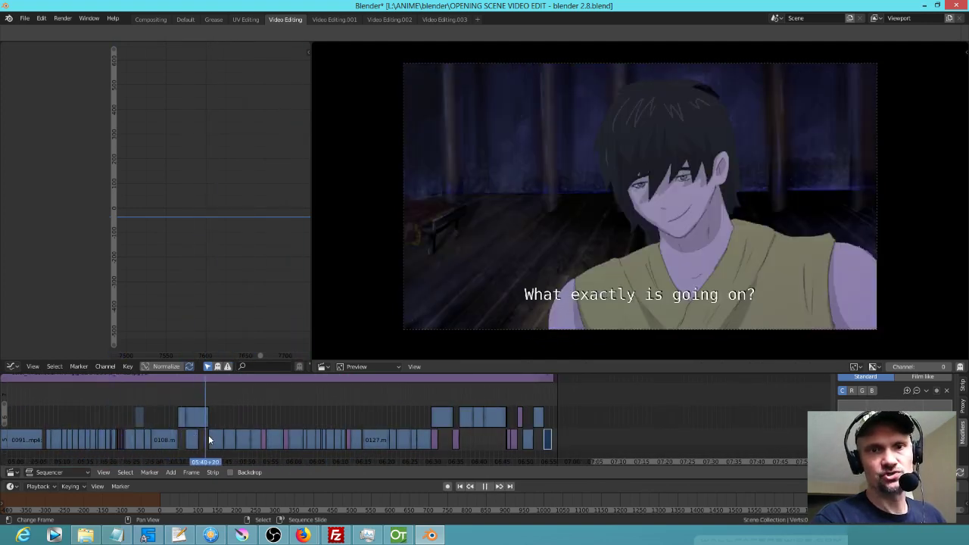
pyautogui.moveTo(267, 440); pyautogui.dragTo(394, 439)
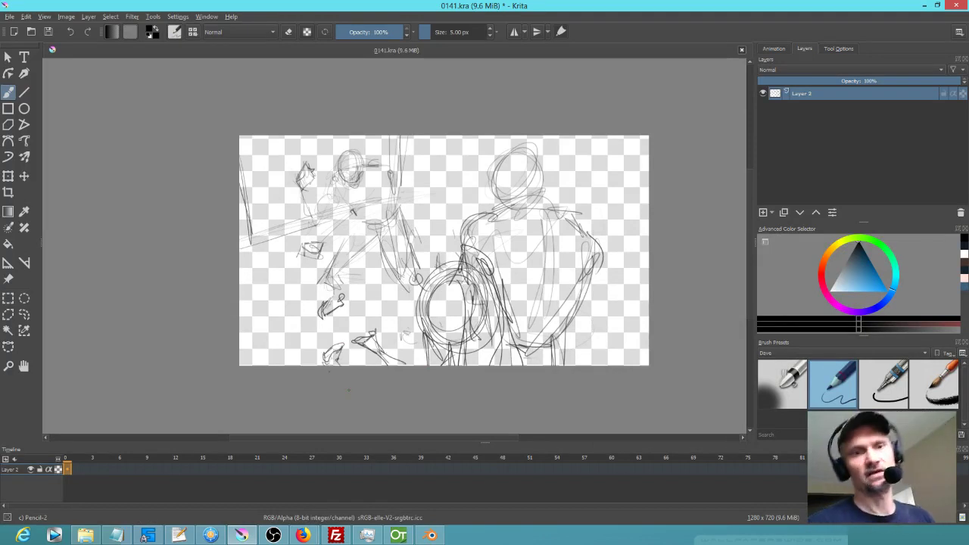
# - Try to skew and reposition the rough limb sketches at the canvas's lower edge below the small figure
pyautogui.press('l')
pyautogui.moveTo(379, 318)
pyautogui.mouseDown()
pyautogui.moveTo(309, 352)
pyautogui.moveTo(417, 375)
pyautogui.moveTo(381, 320)
pyautogui.mouseUp()
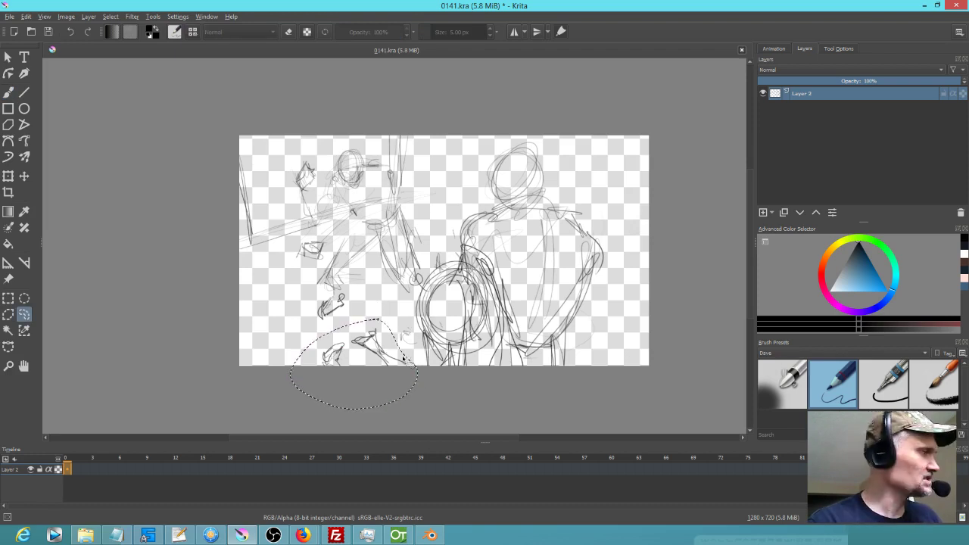
pyautogui.hotkey('ctrl', 't')
pyautogui.moveTo(366, 406)
pyautogui.mouseDown()
pyautogui.moveTo(345, 407)
pyautogui.moveTo(382, 405)
pyautogui.moveTo(357, 400)
pyautogui.moveTo(384, 401)
pyautogui.moveTo(392, 375)
pyautogui.mouseUp()
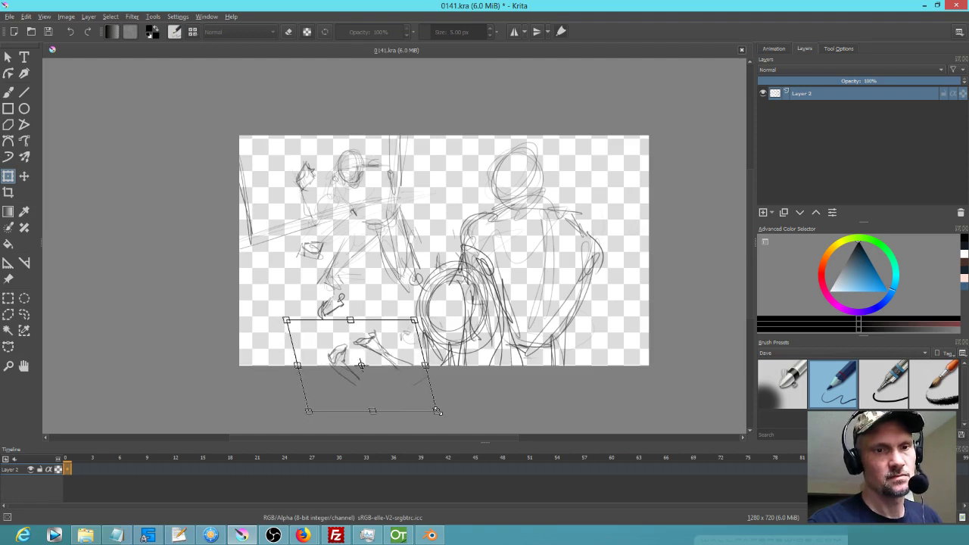
pyautogui.moveTo(436, 411)
pyautogui.mouseDown()
pyautogui.moveTo(426, 402)
pyautogui.moveTo(461, 414)
pyautogui.moveTo(409, 394)
pyautogui.mouseUp()
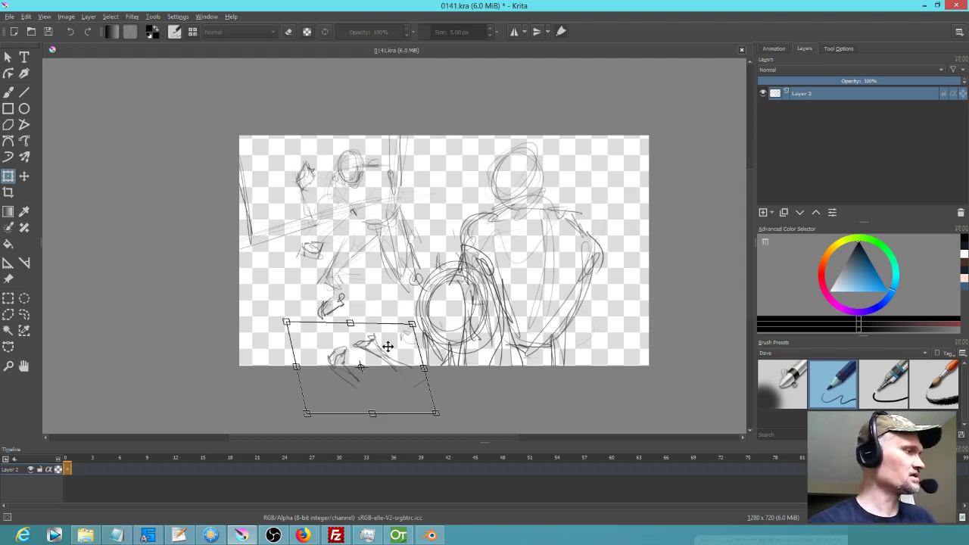
pyautogui.press('b')
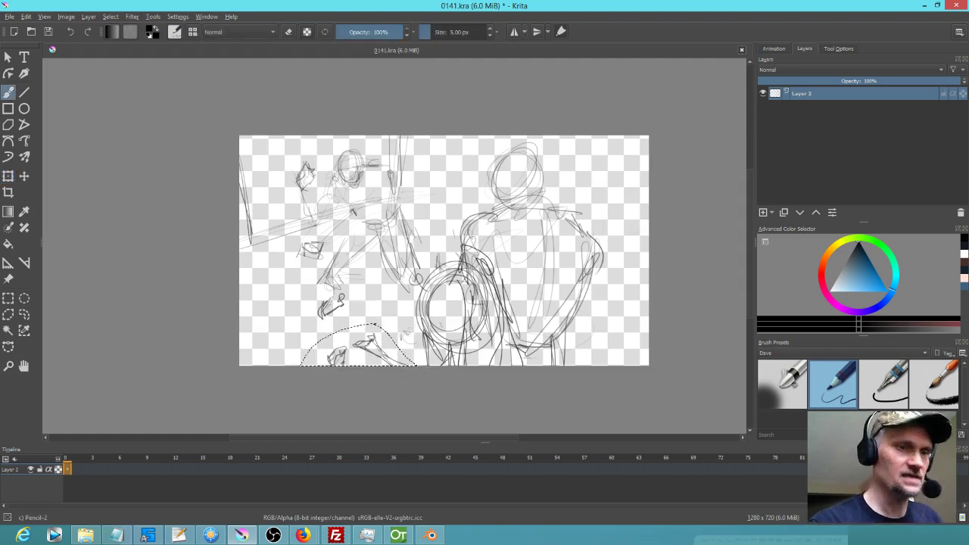
pyautogui.hotkey('ctrl', 'shift', 'a')
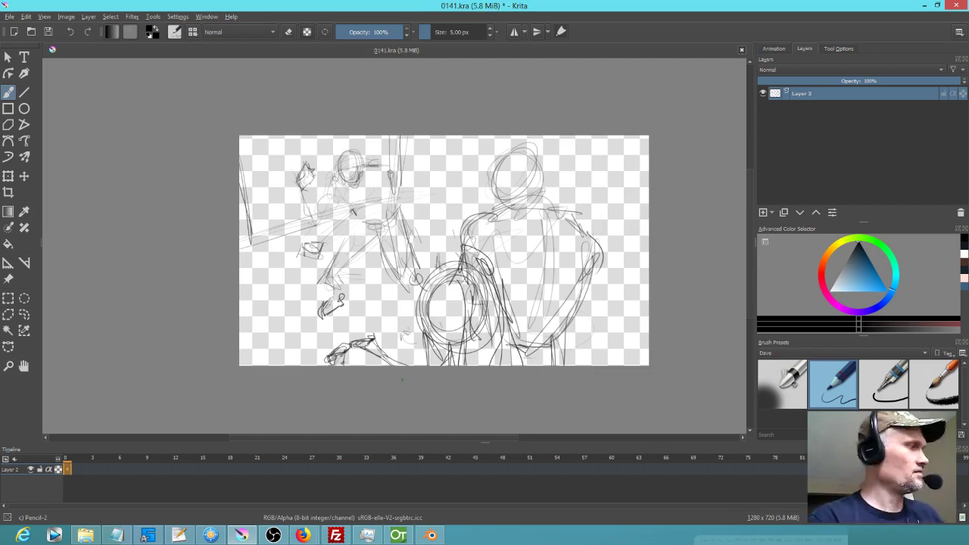
# - Delete the rough limb sketches at the canvas's lower edge, clear the selection and save the file
pyautogui.click(24, 314)
pyautogui.moveTo(414, 364)
pyautogui.mouseDown()
pyautogui.moveTo(378, 341)
pyautogui.moveTo(298, 356)
pyautogui.moveTo(407, 377)
pyautogui.mouseUp()
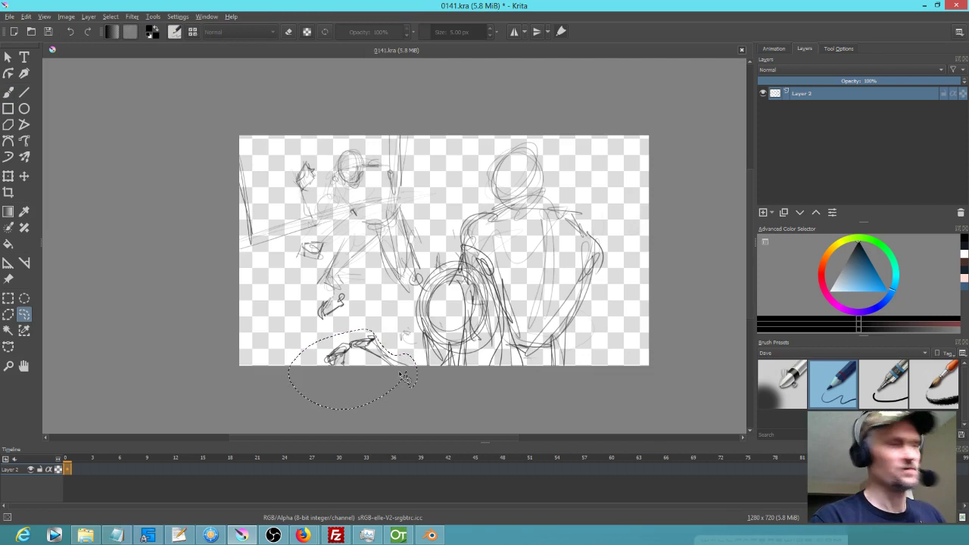
pyautogui.press('Delete')
pyautogui.hotkey('ctrl', 'shift', 'a')
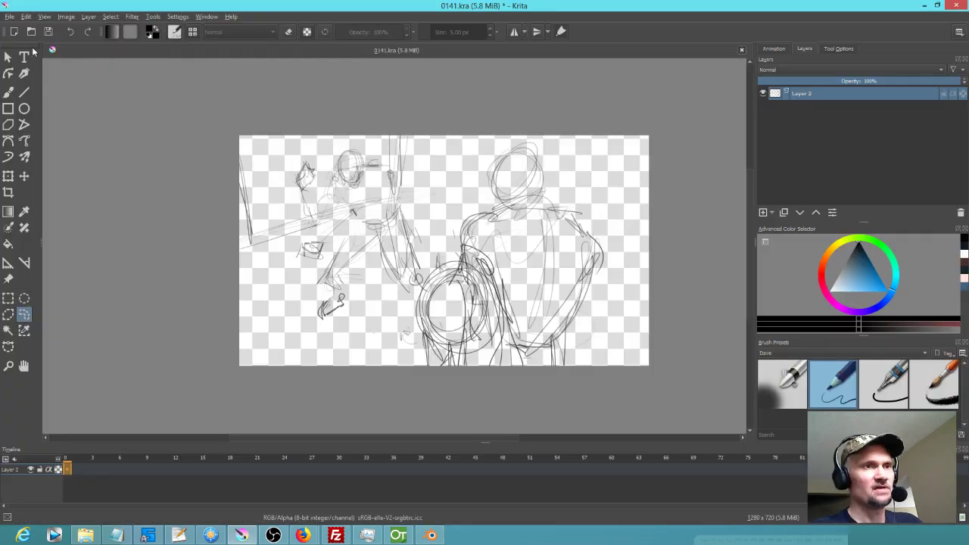
pyautogui.click(47, 31)
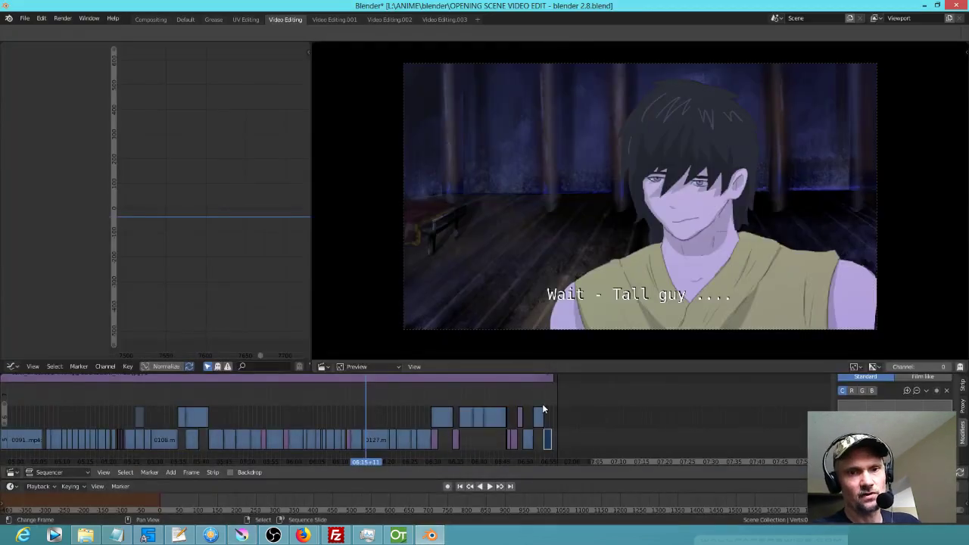
# - Examine shots 0140 and 0141 at the end of the Blender edit, and return to Krita
pyautogui.click(540, 399)
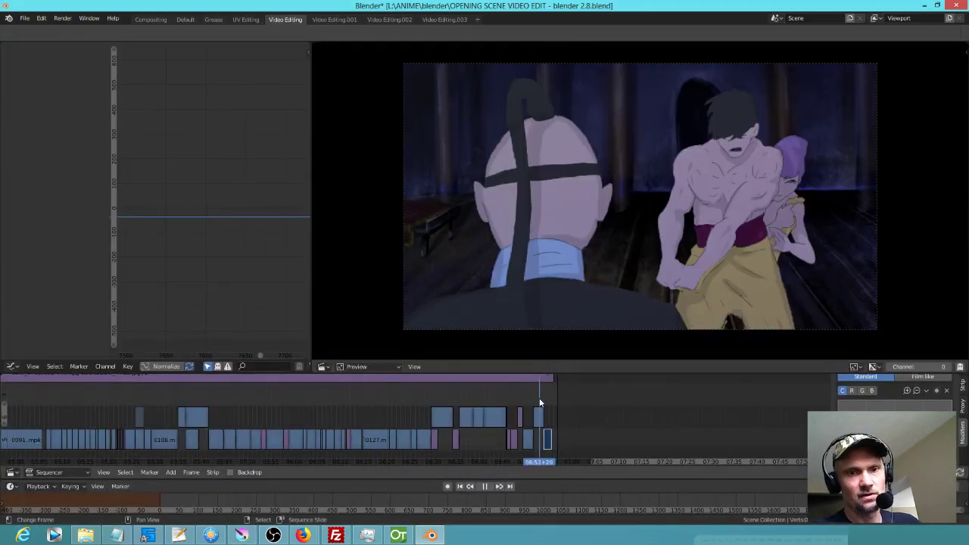
pyautogui.scroll(7, 576, 414)
pyautogui.moveTo(649, 444); pyautogui.dragTo(415, 455)
pyautogui.moveTo(425, 410); pyautogui.dragTo(433, 406)
pyautogui.hotkey('alt', 'Tab')
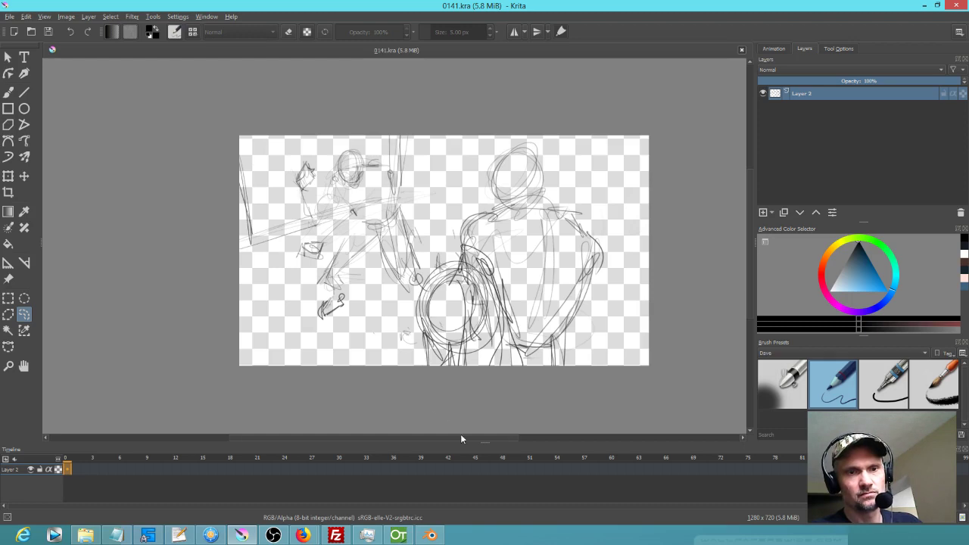
pyautogui.click(398, 535)
pyautogui.moveTo(25, 296)
pyautogui.mouseDown()
pyautogui.moveTo(25, 521)
pyautogui.moveTo(23, 368)
pyautogui.moveTo(23, 465)
pyautogui.moveTo(24, 410)
pyautogui.mouseUp()
pyautogui.hotkey('alt', 'Tab')
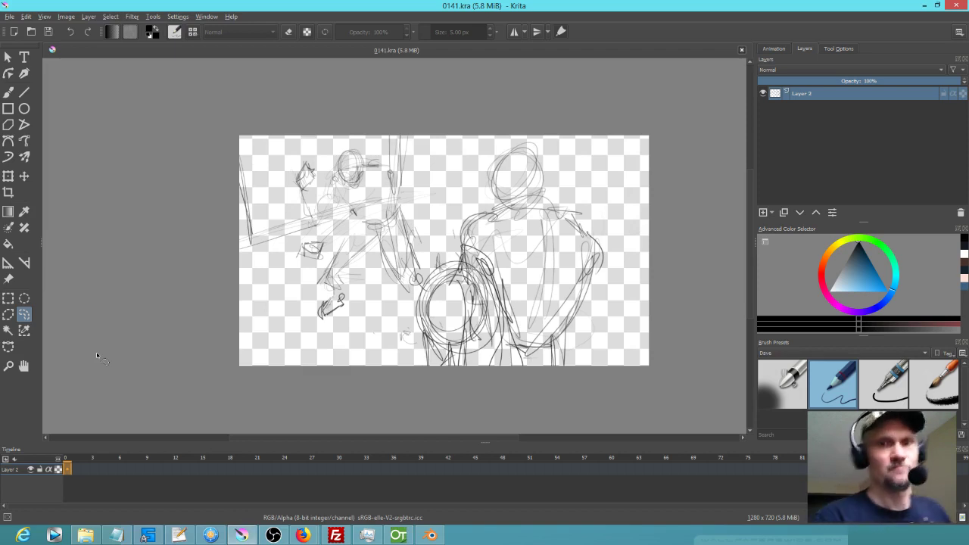
# - Set up keyframes on Layer 2 by duplicating the frame 0 sketch to frame 2
pyautogui.click(89, 418)
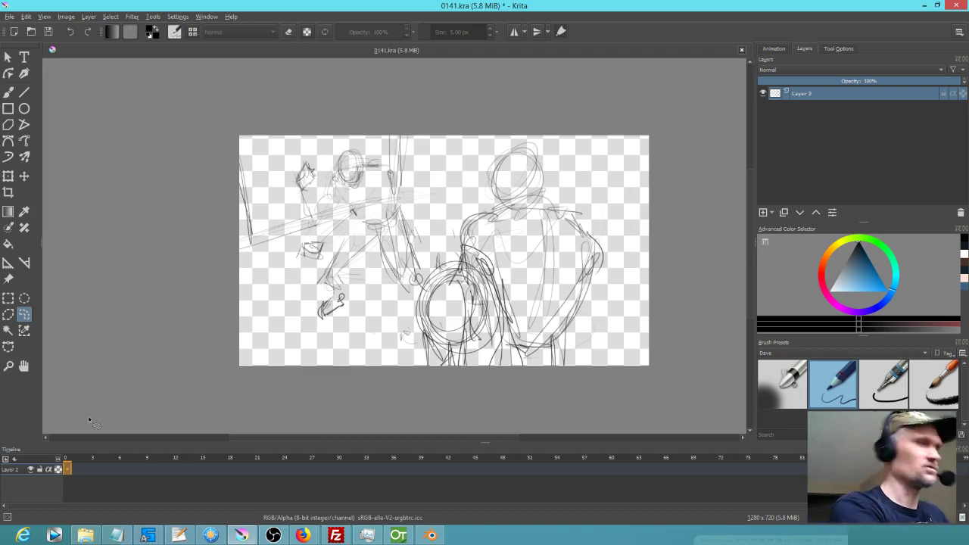
pyautogui.click(47, 31)
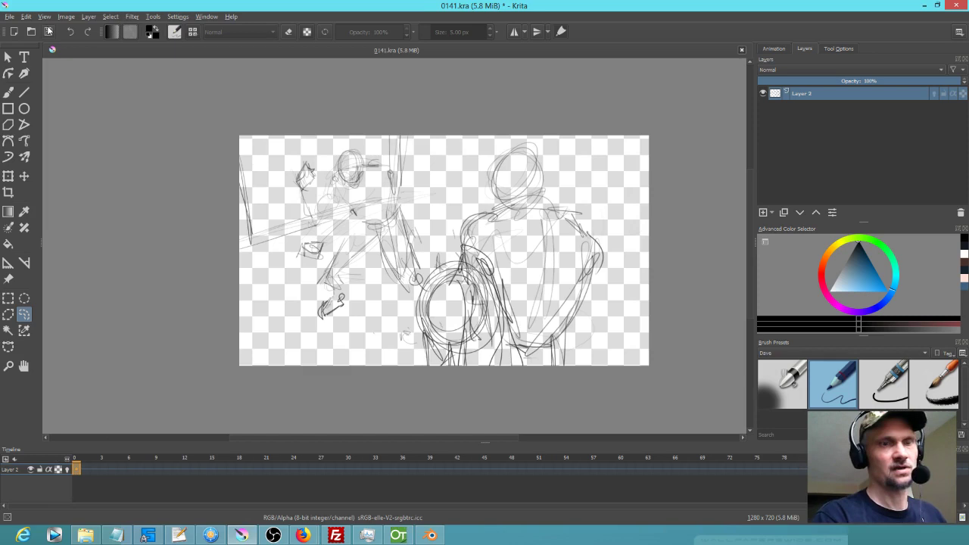
pyautogui.click(85, 467)
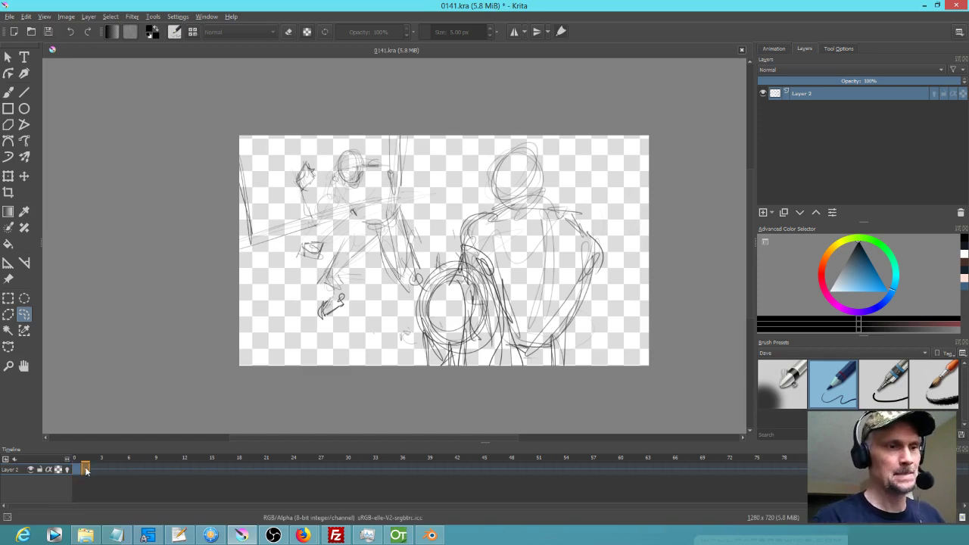
pyautogui.moveTo(85, 467)
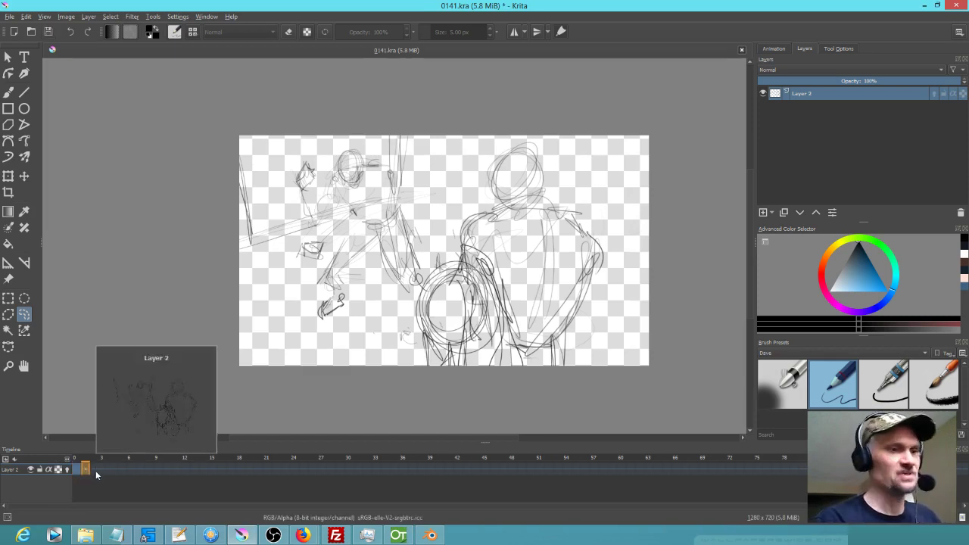
pyautogui.click(94, 470)
pyautogui.moveTo(93, 473)
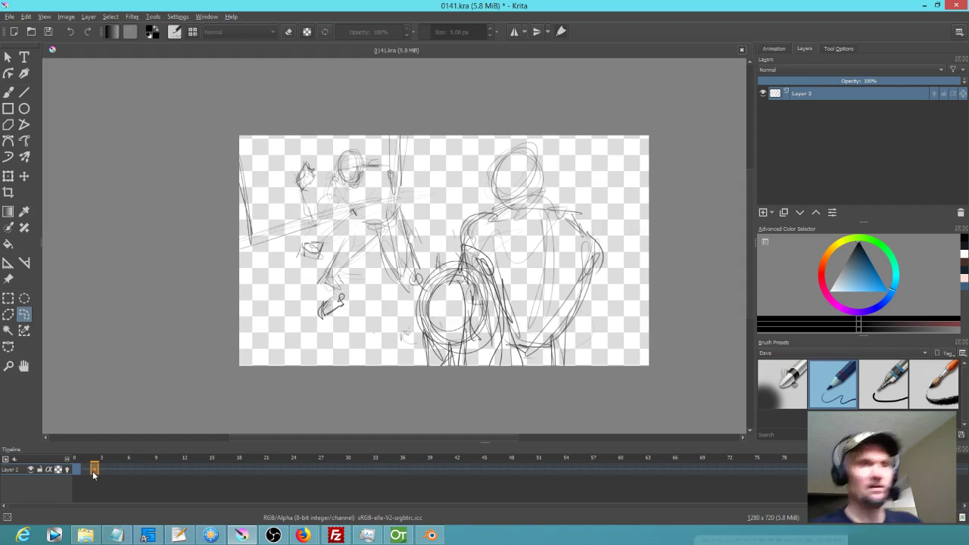
# - Try to lasso the small background figure with its surroundings on frame 2, scale it down slightly and reposition it
pyautogui.moveTo(438, 101)
pyautogui.mouseDown()
pyautogui.moveTo(320, 83)
pyautogui.moveTo(208, 326)
pyautogui.moveTo(386, 314)
pyautogui.moveTo(452, 185)
pyautogui.moveTo(448, 128)
pyautogui.mouseUp()
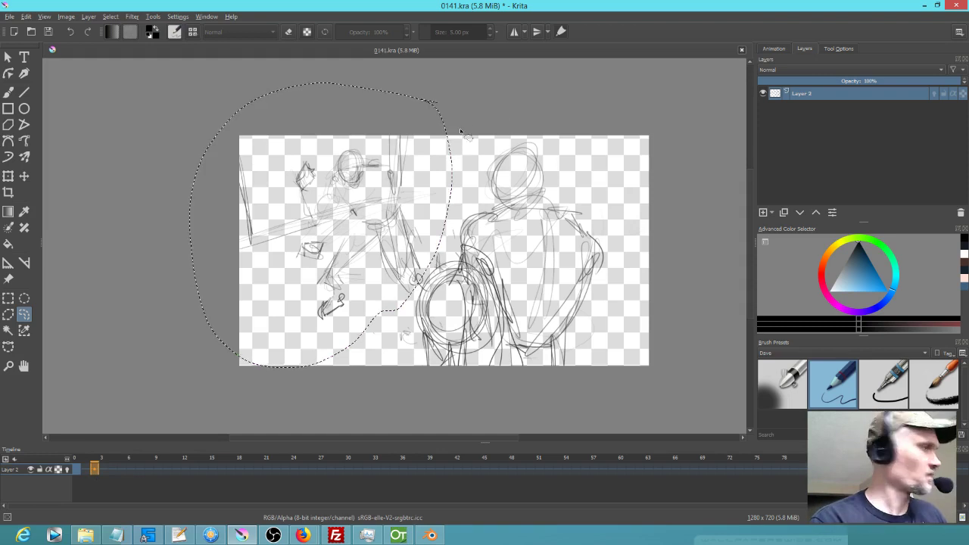
pyautogui.hotkey('ctrl', 't')
pyautogui.moveTo(455, 80); pyautogui.dragTo(417, 123)
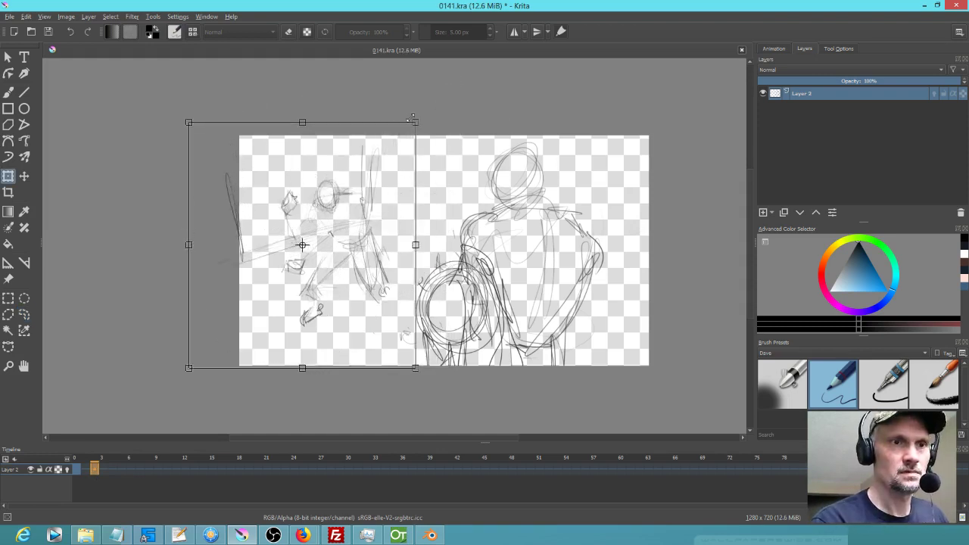
pyautogui.moveTo(376, 288)
pyautogui.mouseDown()
pyautogui.moveTo(368, 249)
pyautogui.moveTo(387, 252)
pyautogui.moveTo(366, 281)
pyautogui.mouseUp()
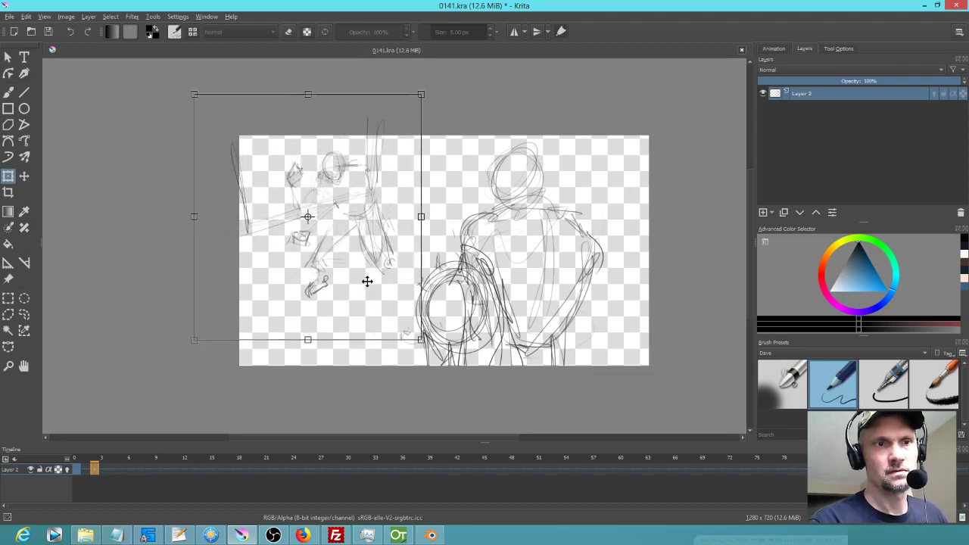
pyautogui.moveTo(421, 338); pyautogui.dragTo(411, 328)
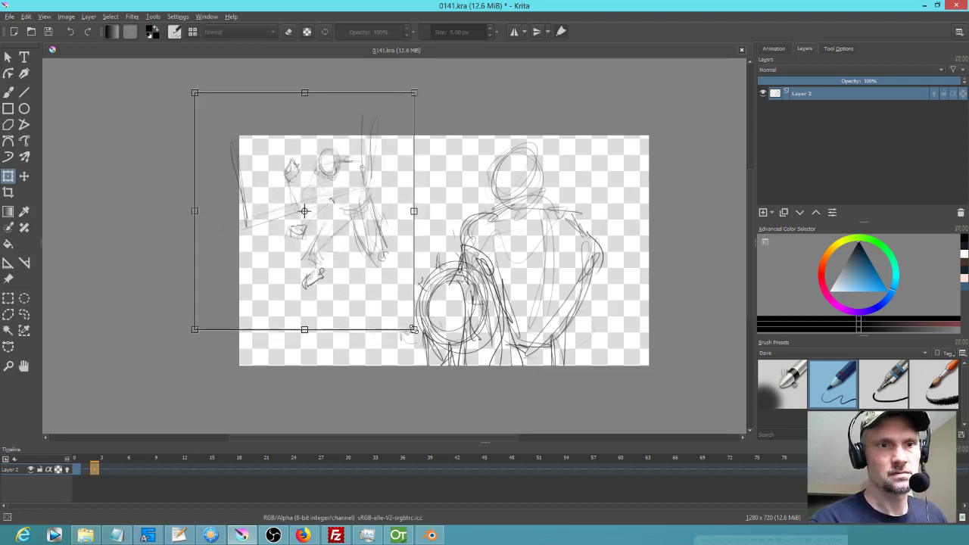
pyautogui.moveTo(392, 294); pyautogui.dragTo(399, 297)
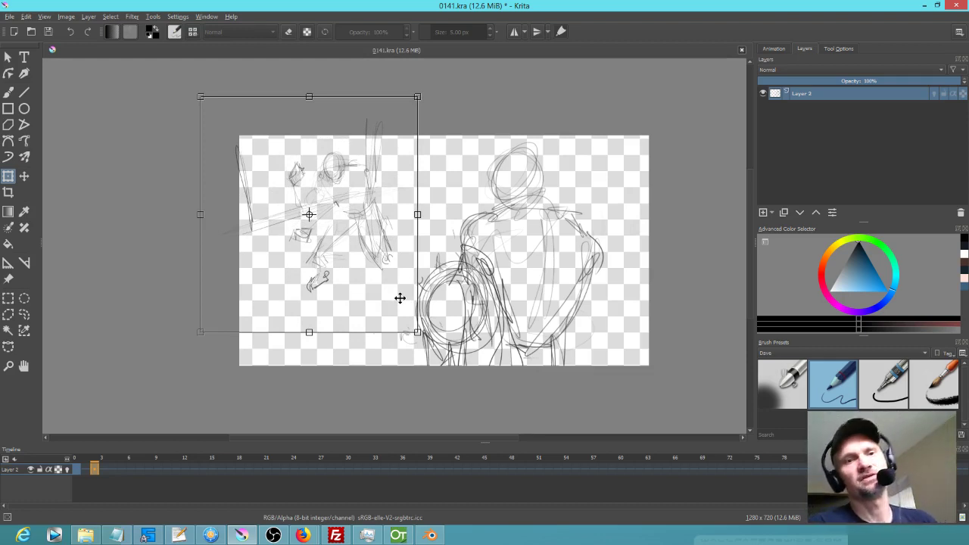
pyautogui.moveTo(371, 218); pyautogui.dragTo(374, 218)
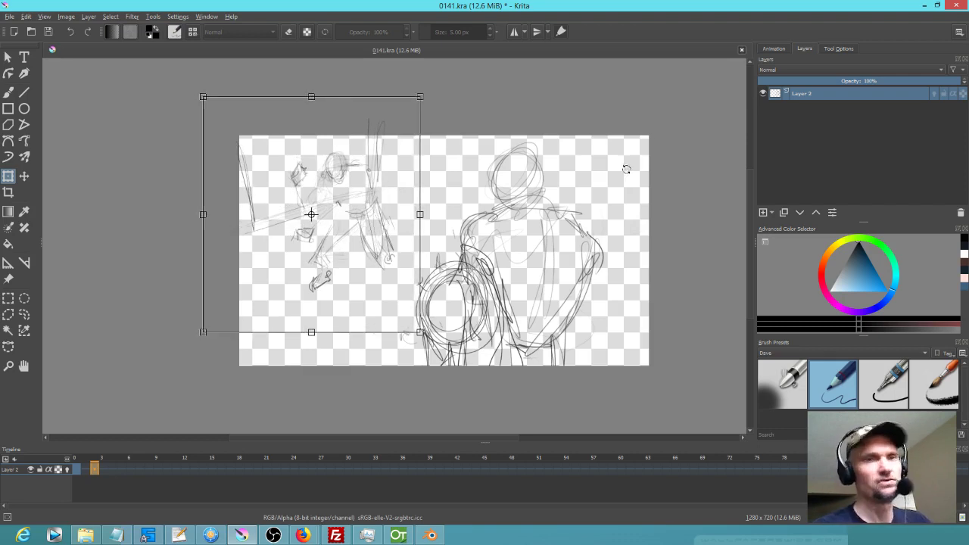
pyautogui.moveTo(380, 279); pyautogui.dragTo(379, 285)
# - Try to lasso the two large foreground figures on frame 2, scale them down slightly, reposition them and clear the selection
pyautogui.press('l')
pyautogui.moveTo(593, 166)
pyautogui.mouseDown()
pyautogui.moveTo(448, 184)
pyautogui.moveTo(389, 304)
pyautogui.moveTo(526, 399)
pyautogui.moveTo(624, 150)
pyautogui.mouseUp()
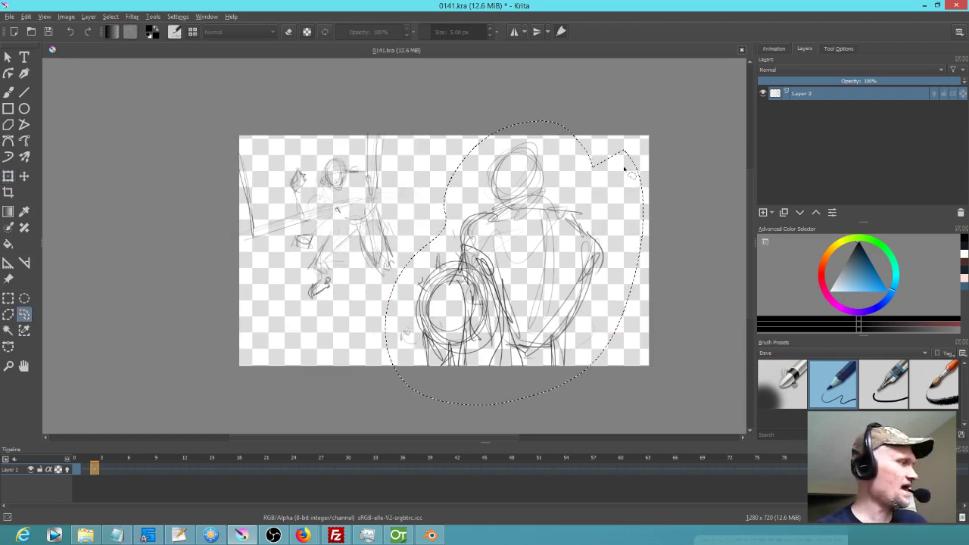
pyautogui.hotkey('ctrl', 't')
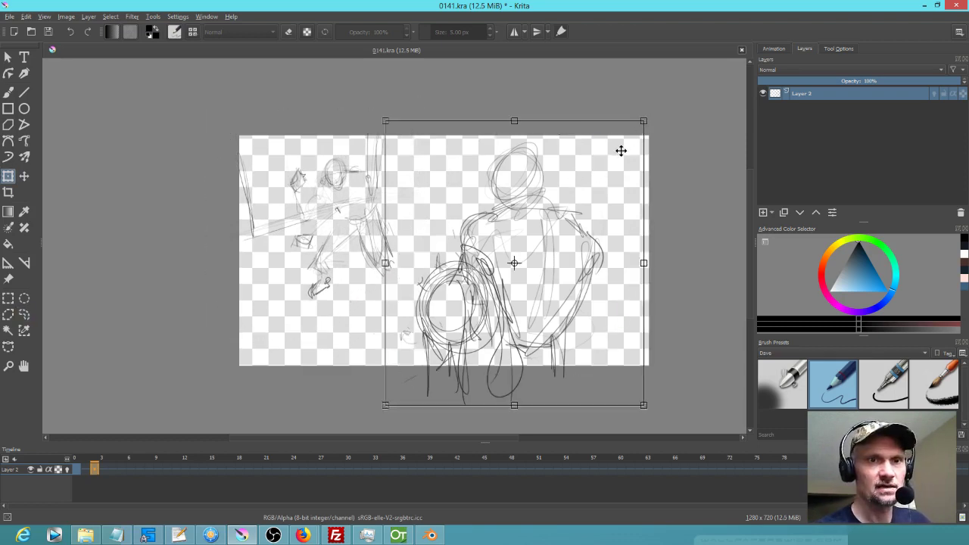
pyautogui.moveTo(640, 124); pyautogui.dragTo(626, 143)
pyautogui.moveTo(571, 328); pyautogui.dragTo(584, 322)
pyautogui.moveTo(659, 389); pyautogui.dragTo(667, 377)
pyautogui.press('Return')
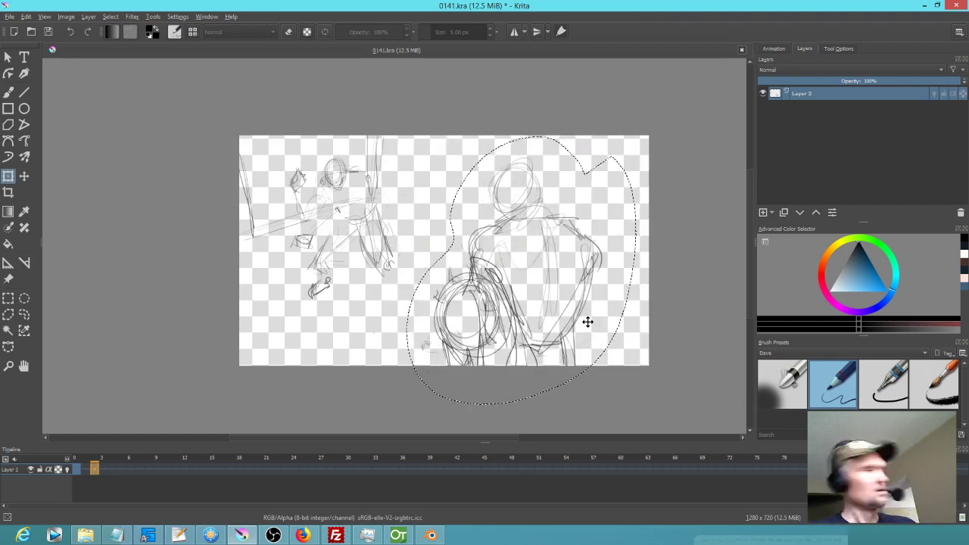
pyautogui.hotkey('ctrl', 'shift', 'a')
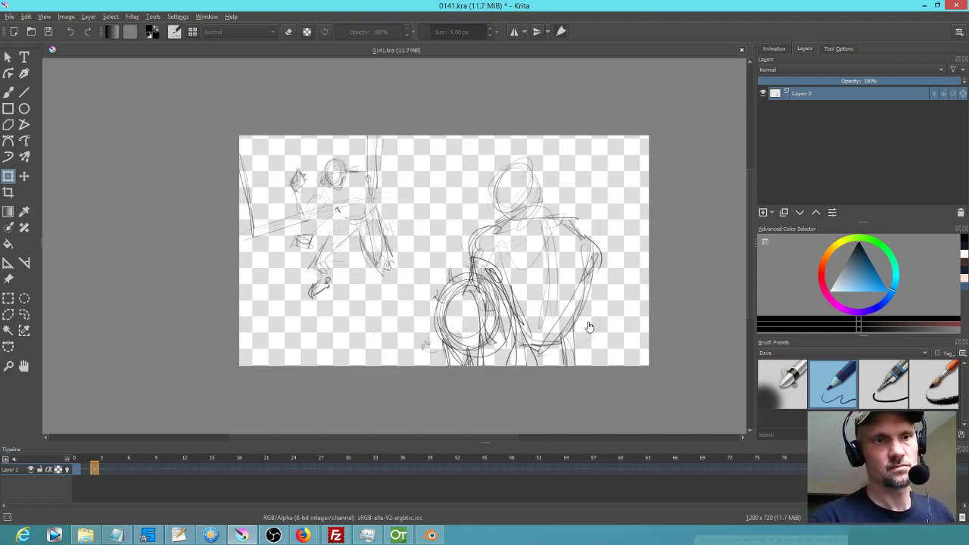
# - Flip back and forth between frames 0 and 2 to examine the movement of the figures
pyautogui.click(78, 470)
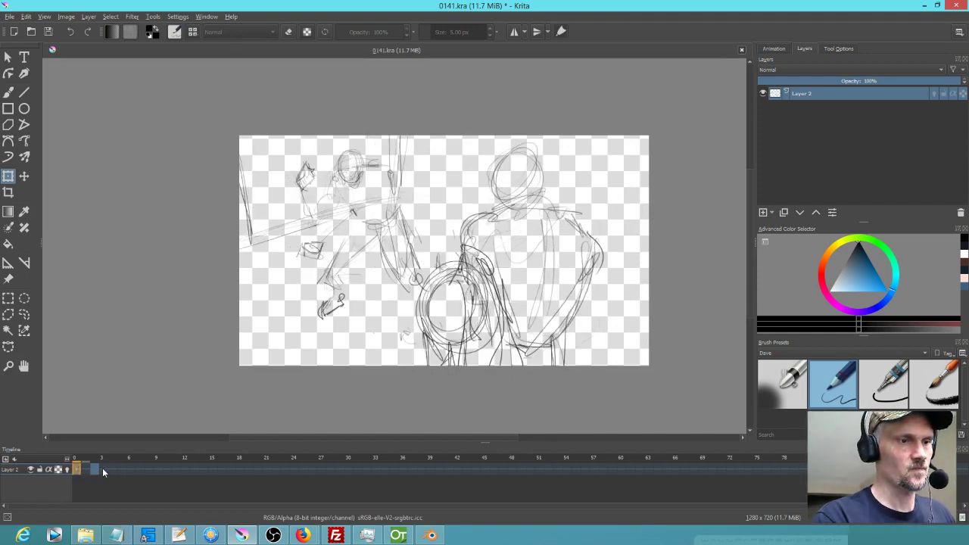
pyautogui.click(94, 470)
pyautogui.click(77, 469)
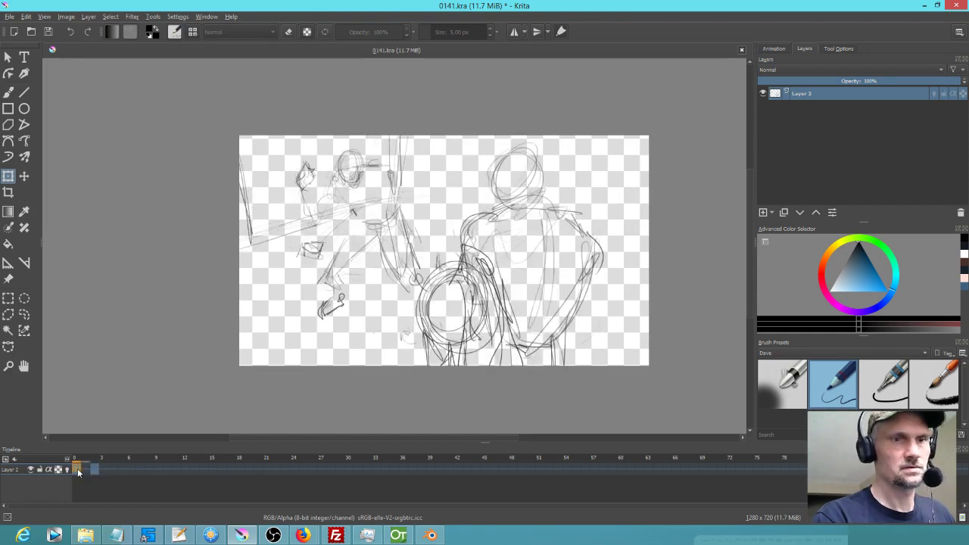
pyautogui.click(95, 470)
pyautogui.press('Left')
pyautogui.press('Left')
pyautogui.press('Right')
pyautogui.press('Right')
pyautogui.press('Left')
pyautogui.press('Right')
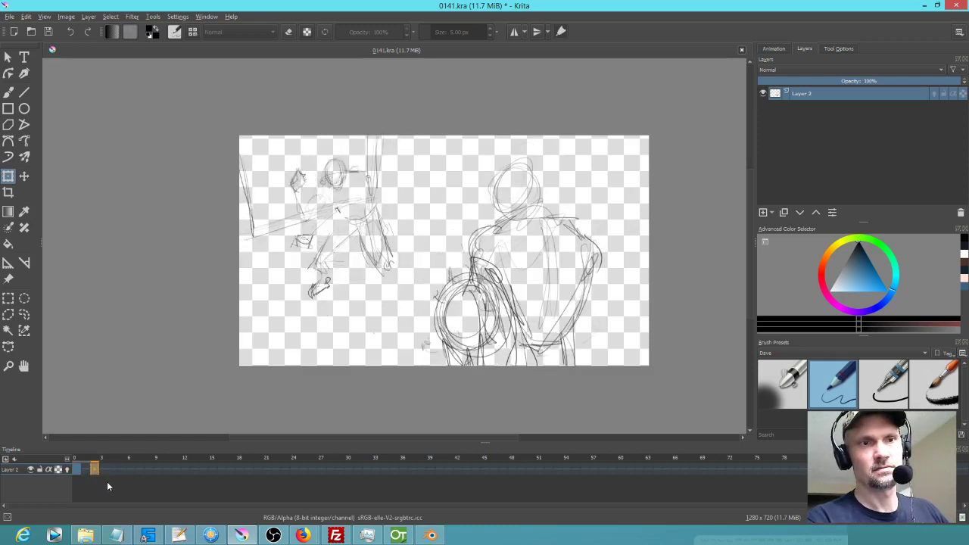
pyautogui.press('Left')
pyautogui.press('Left')
pyautogui.press('Right')
pyautogui.press('Right')
pyautogui.press('Left')
pyautogui.press('Left')
pyautogui.press('Right')
pyautogui.press('Right')
pyautogui.press('Left')
pyautogui.press('Left')
pyautogui.press('Right')
pyautogui.press('Right')
pyautogui.press('Left')
pyautogui.press('Left')
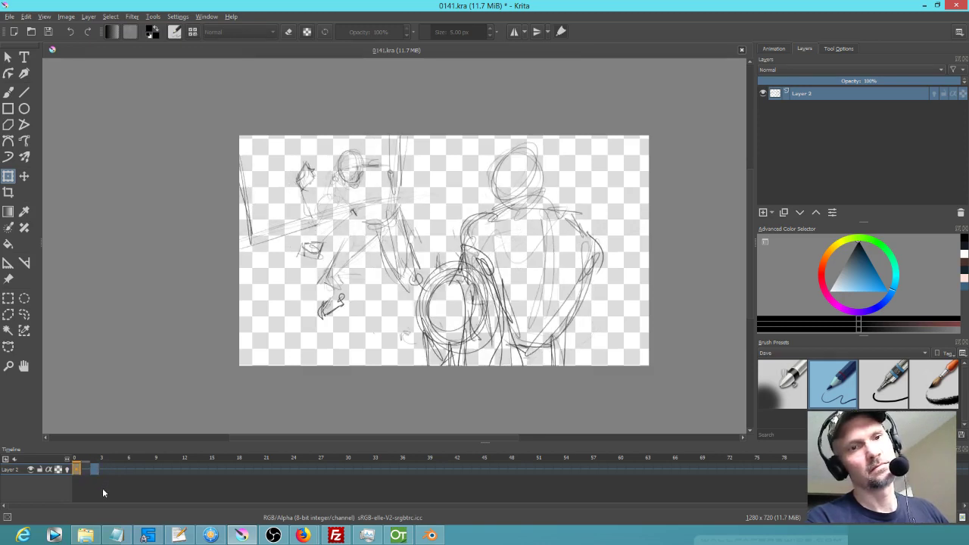
pyautogui.press('Right')
pyautogui.press('Right')
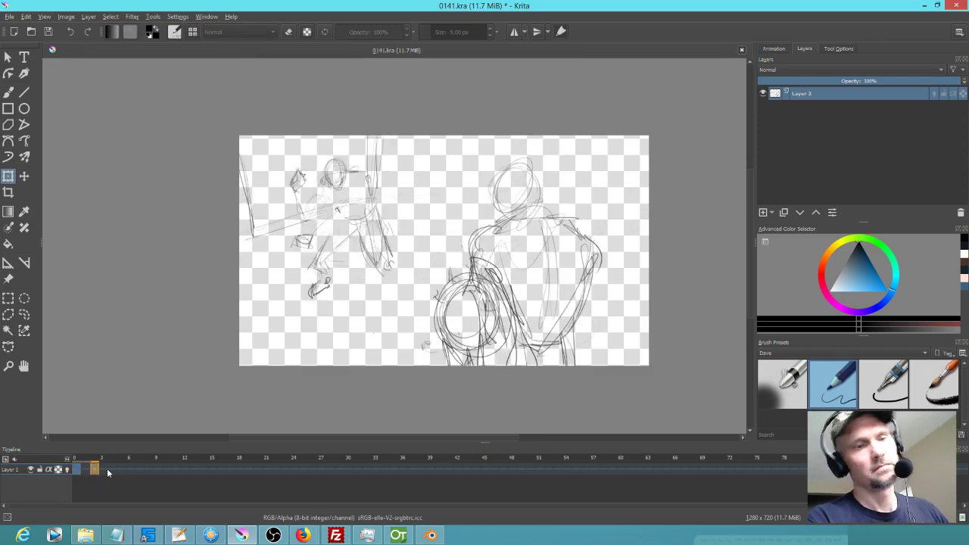
pyautogui.press('Left')
pyautogui.press('Left')
# - Remove the scaled-down version at frame 2 and restore the original sketch there
pyautogui.click(95, 469)
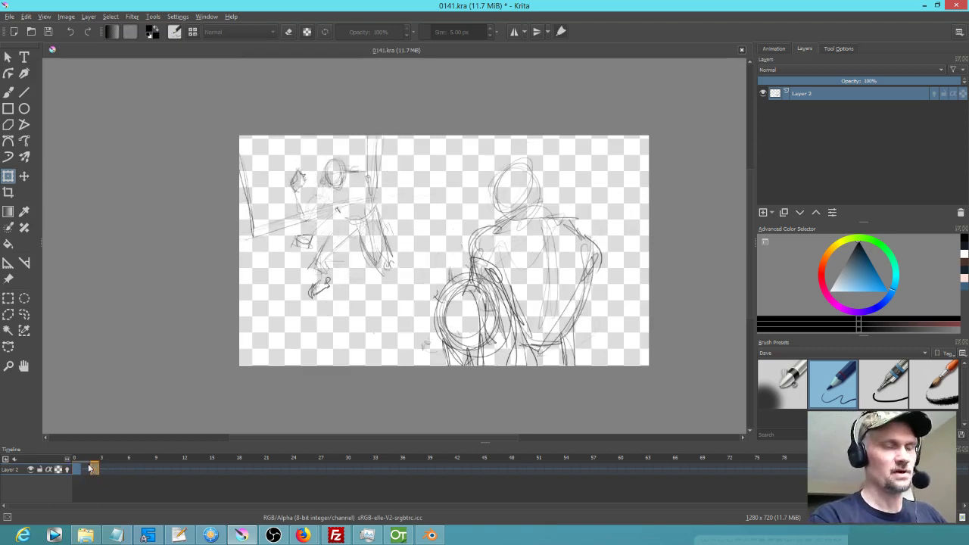
pyautogui.rightClick(93, 469)
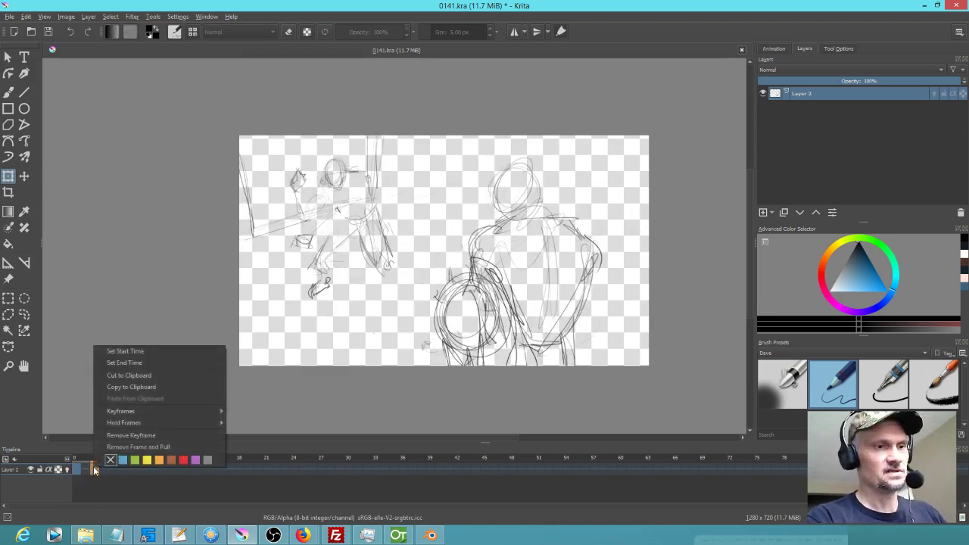
pyautogui.click(116, 442)
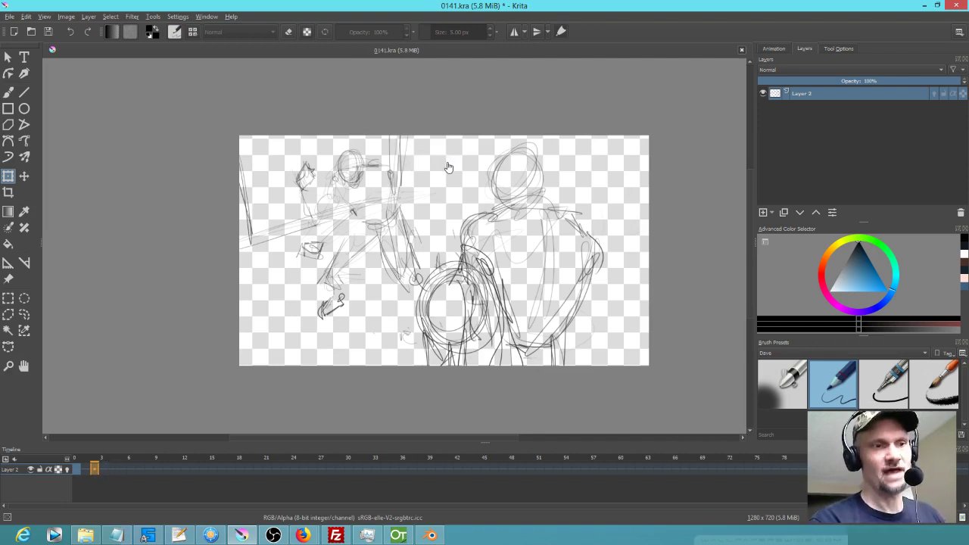
# - Lasso the small figure's upper body and arms on frame 2, rotate them clockwise, move them up slightly and clear the selection
pyautogui.press('l')
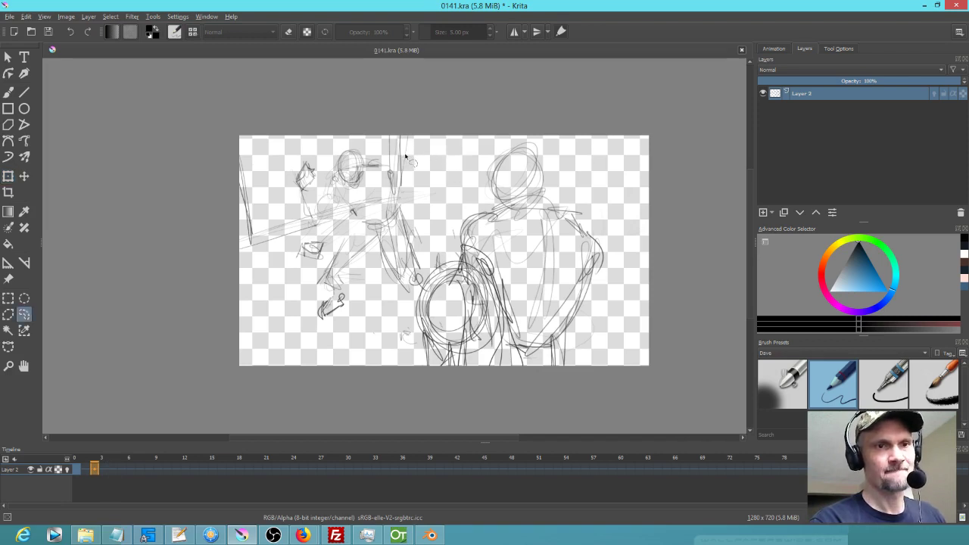
pyautogui.moveTo(411, 160)
pyautogui.mouseDown()
pyautogui.moveTo(381, 142)
pyautogui.moveTo(333, 142)
pyautogui.moveTo(300, 161)
pyautogui.moveTo(299, 220)
pyautogui.moveTo(282, 252)
pyautogui.moveTo(321, 264)
pyautogui.moveTo(350, 233)
pyautogui.moveTo(388, 235)
pyautogui.moveTo(414, 153)
pyautogui.mouseUp()
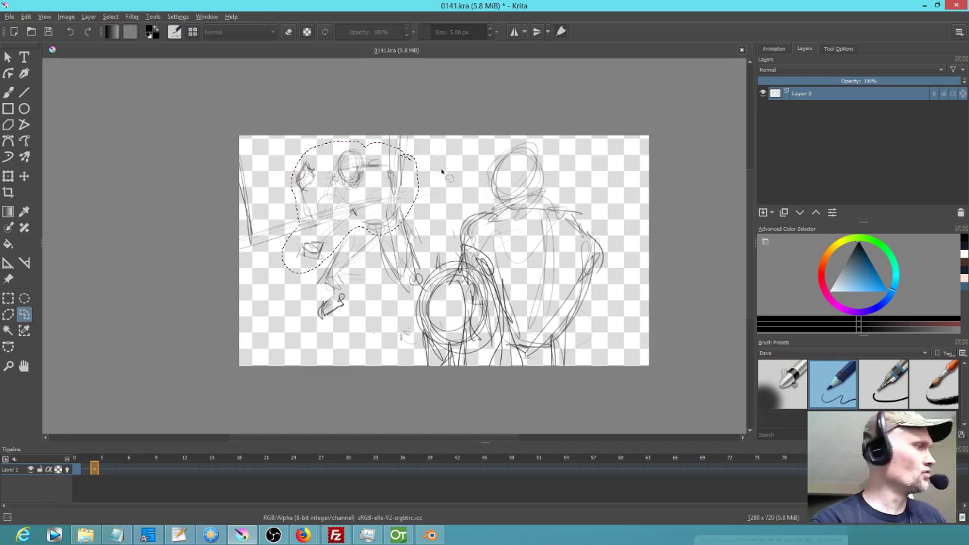
pyautogui.hotkey('ctrl', 't')
pyautogui.moveTo(438, 181)
pyautogui.mouseDown()
pyautogui.moveTo(435, 199)
pyautogui.moveTo(424, 195)
pyautogui.moveTo(419, 184)
pyautogui.moveTo(439, 192)
pyautogui.moveTo(451, 182)
pyautogui.mouseUp()
pyautogui.moveTo(404, 202); pyautogui.dragTo(404, 196)
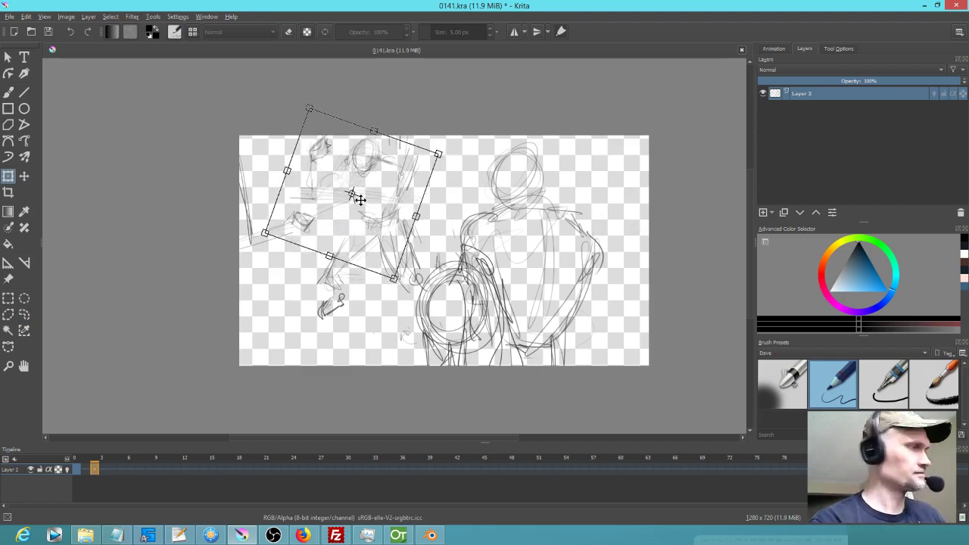
pyautogui.press('Return')
pyautogui.press('b')
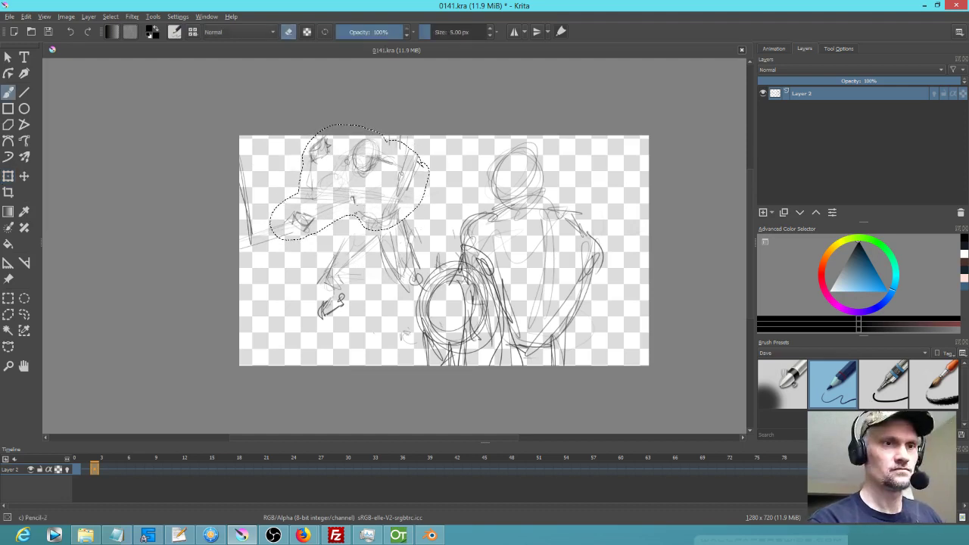
pyautogui.press('l')
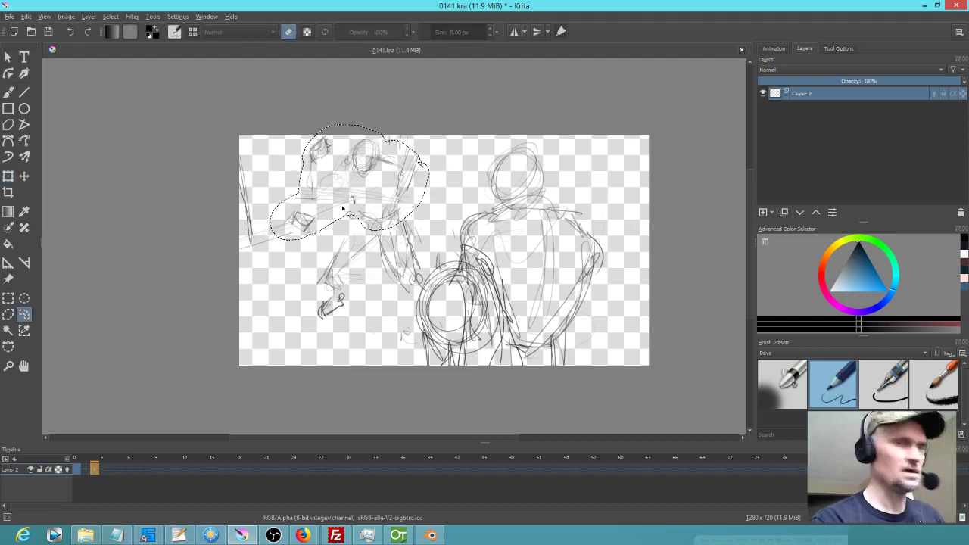
pyautogui.click(363, 291)
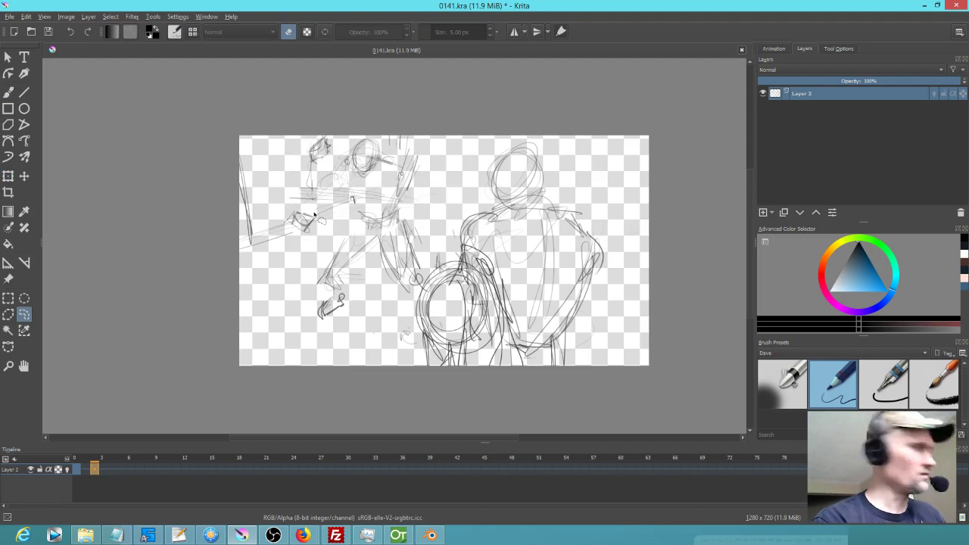
# - Erase the small figure's lower fist with an eraser of about 55 px and pencil a fist and arm reaching toward the large figures
pyautogui.press('b')
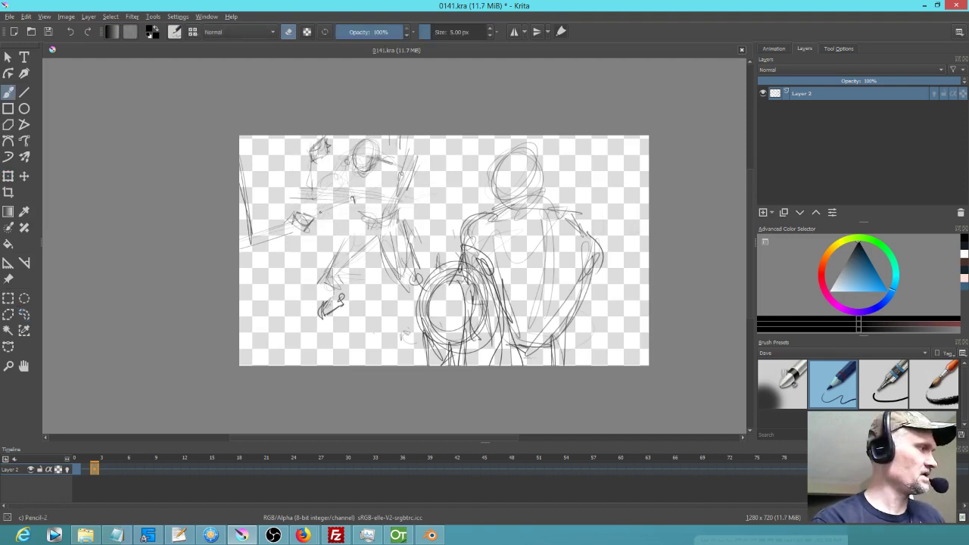
pyautogui.moveTo(309, 236)
pyautogui.keyDown('shift'); pyautogui.mouseDown()
pyautogui.moveTo(328, 224)
pyautogui.moveTo(297, 231)
pyautogui.moveTo(298, 220)
pyautogui.moveTo(317, 221)
pyautogui.mouseUp(); pyautogui.keyUp('shift')
pyautogui.press('e')
pyautogui.press('e')
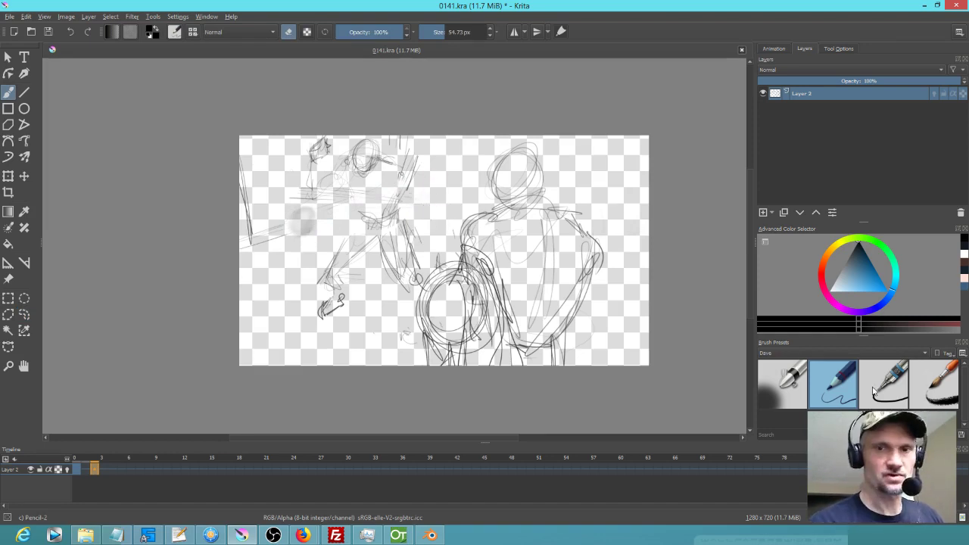
pyautogui.click(809, 366)
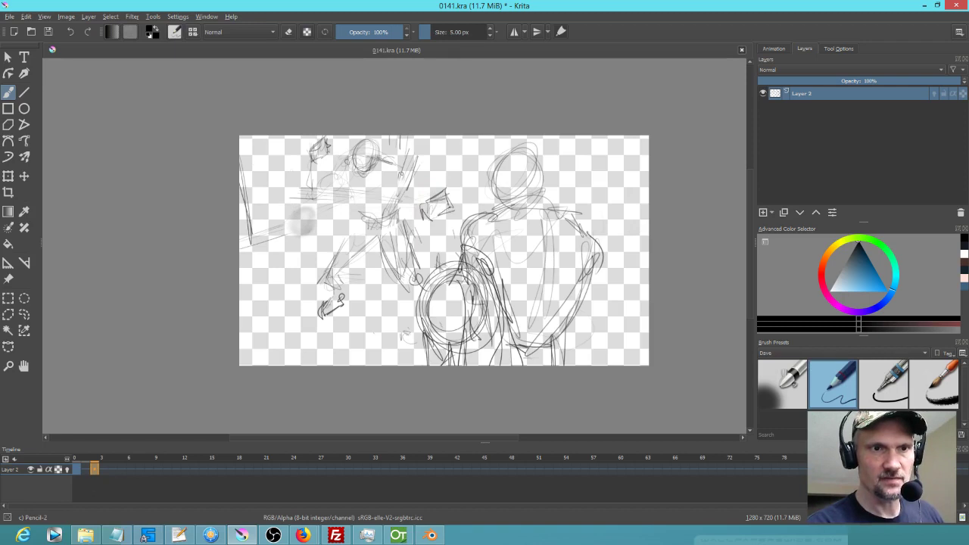
pyautogui.moveTo(399, 171); pyautogui.dragTo(429, 194)
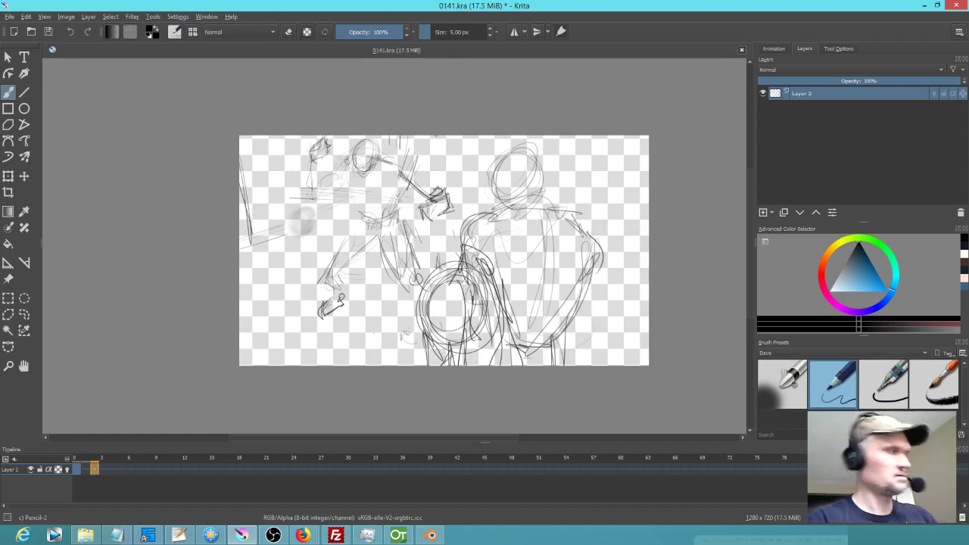
# - Check the punch pose against frame 0 and duplicate it to a new keyframe at frame 4
pyautogui.click(76, 469)
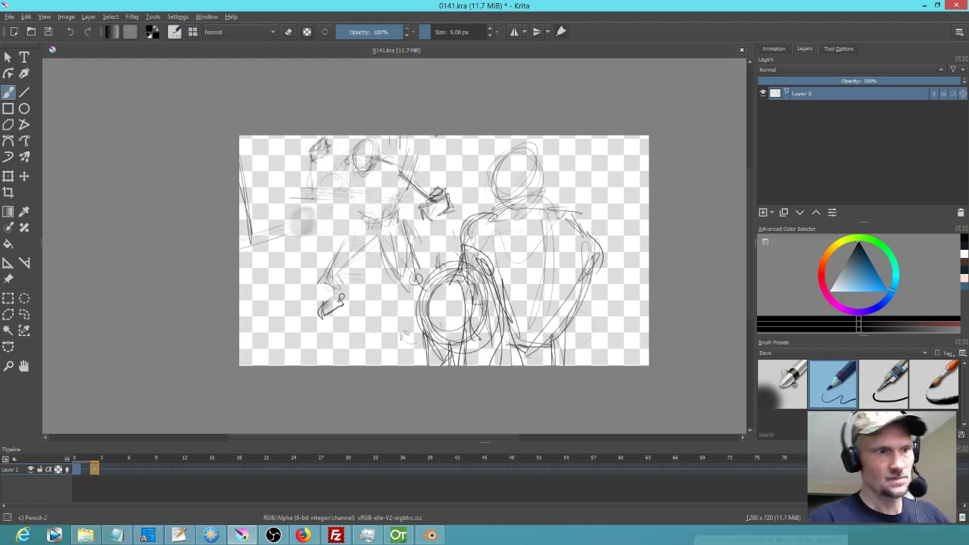
pyautogui.click(112, 470)
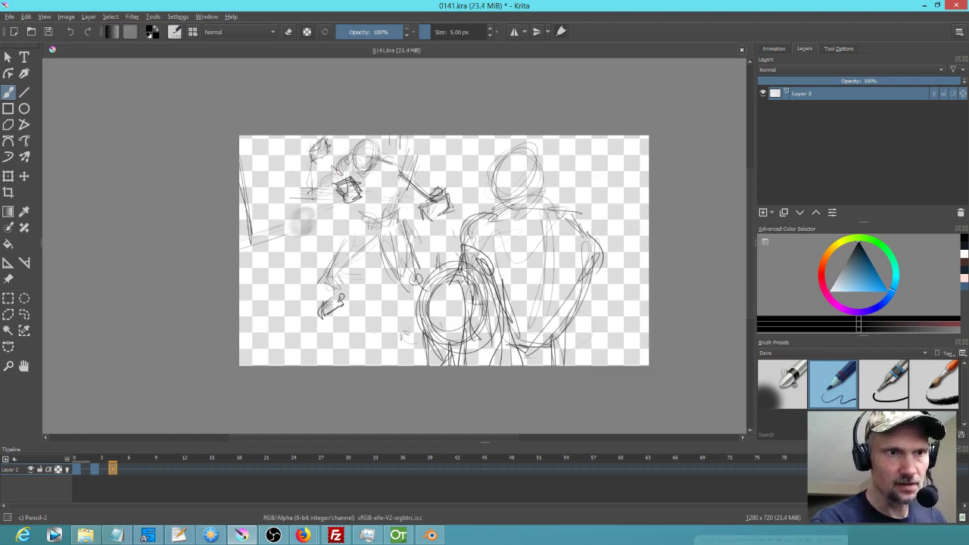
# - Pencil the small figure's other arm and fist beside the punching fist on frame 4, then lasso and delete the old raised fist
pyautogui.moveTo(340, 185); pyautogui.dragTo(322, 205)
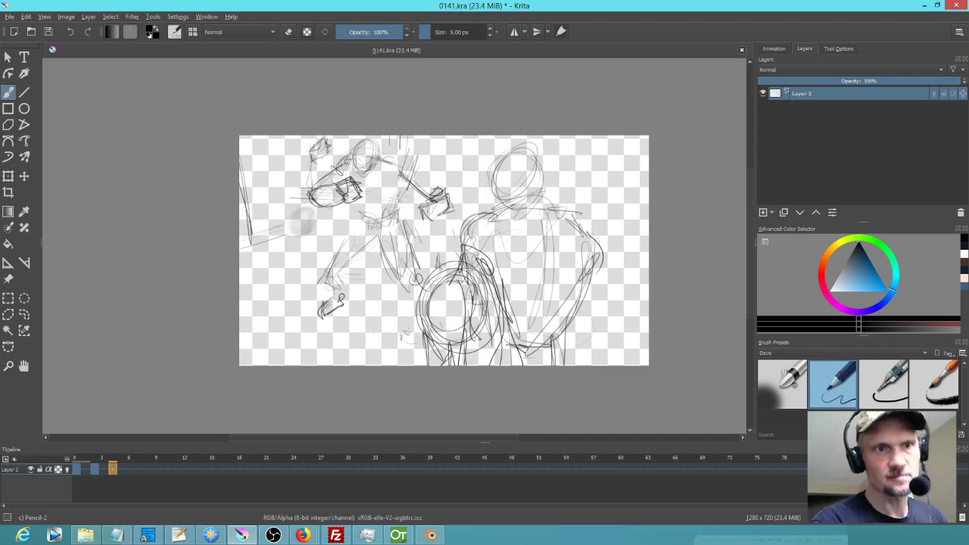
pyautogui.press('l')
pyautogui.moveTo(346, 122)
pyautogui.mouseDown()
pyautogui.moveTo(296, 144)
pyautogui.moveTo(335, 116)
pyautogui.mouseUp()
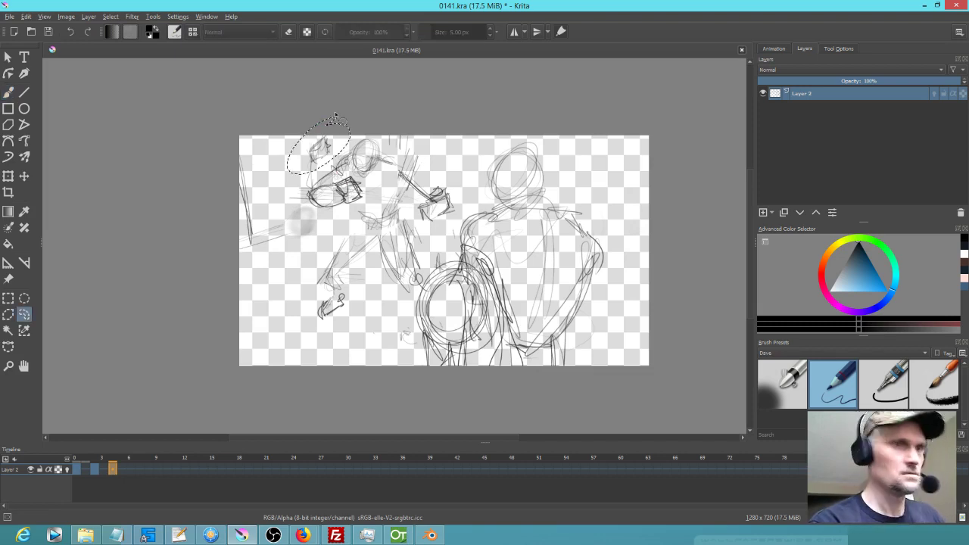
pyautogui.press('Delete')
pyautogui.hotkey('ctrl', 'shift', 'a')
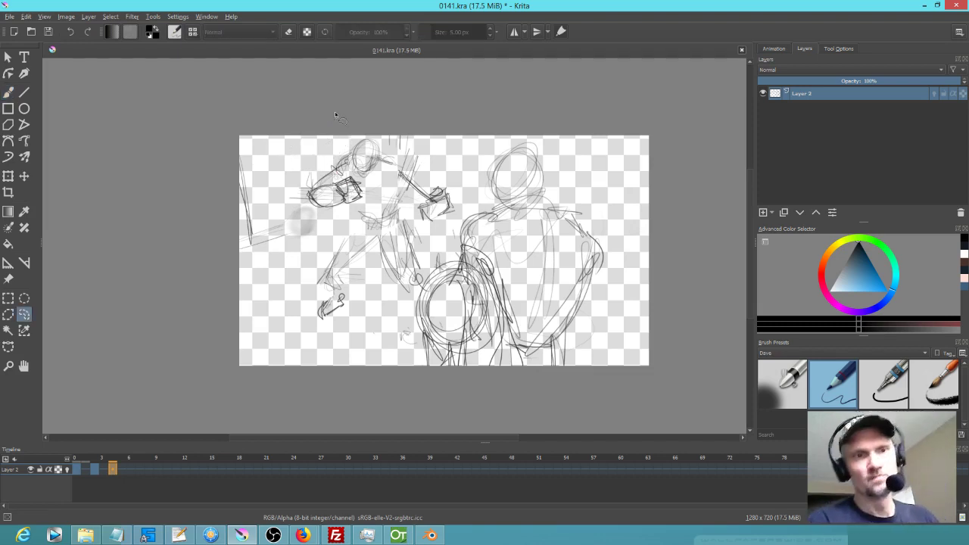
# - Flip back and forth between frames 0 and 4 to check the small figure's punch motion
pyautogui.press('Left')
pyautogui.press('Left')
pyautogui.press('Left')
pyautogui.press('Left')
pyautogui.press('Right')
pyautogui.press('Right')
pyautogui.press('Right')
pyautogui.press('Right')
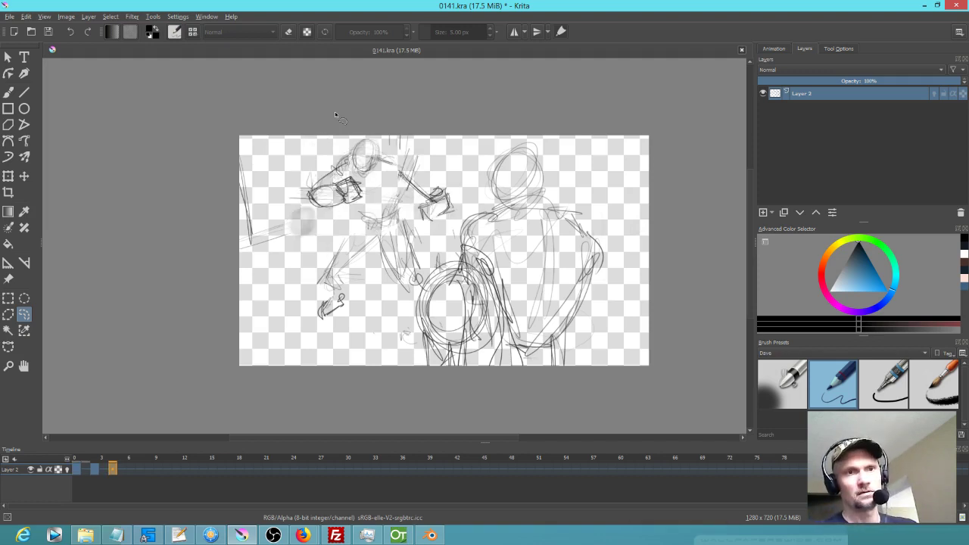
pyautogui.press('Left')
pyautogui.press('Left')
pyautogui.press('Left')
pyautogui.press('Left')
pyautogui.press('Right')
pyautogui.press('Right')
pyautogui.press('Right')
pyautogui.press('Right')
pyautogui.press('Left')
pyautogui.press('Left')
pyautogui.press('Right')
pyautogui.press('Right')
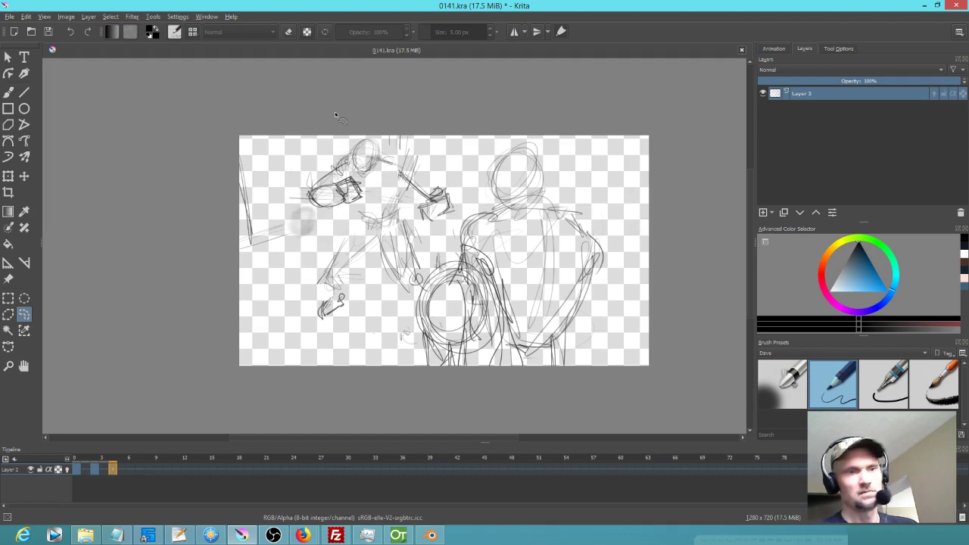
# - Switch to Blender and play the last shots of the edit, scrubbing up to strip 0140
pyautogui.click(430, 535)
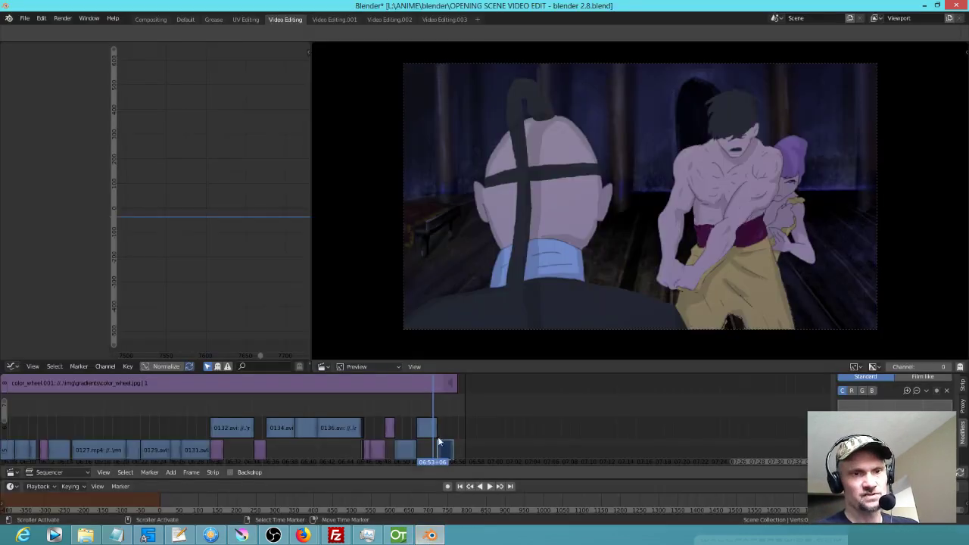
pyautogui.click(401, 414)
pyautogui.moveTo(281, 402); pyautogui.dragTo(443, 422)
pyautogui.click(430, 423)
pyautogui.press('space')
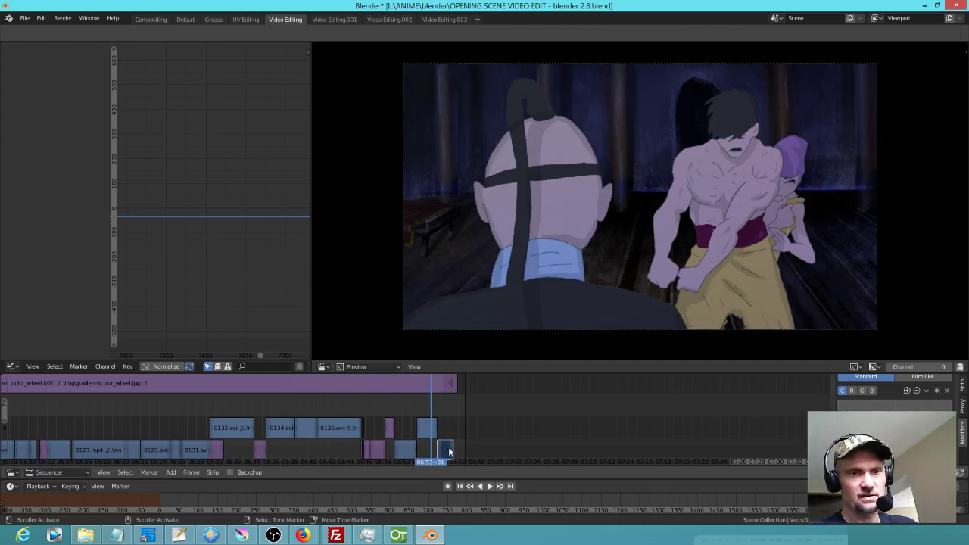
pyautogui.click(428, 432)
pyautogui.rightClick(445, 451)
pyautogui.press('g')
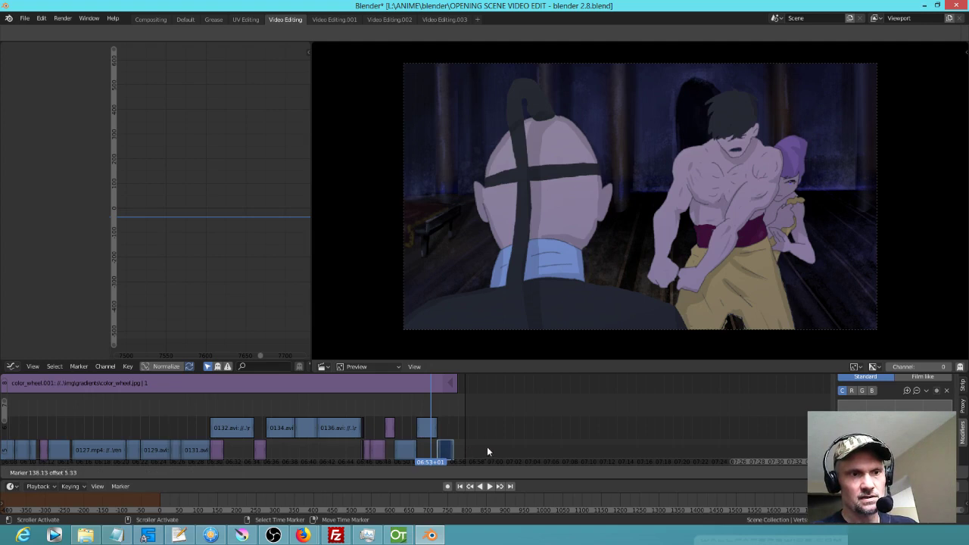
pyautogui.moveTo(466, 450); pyautogui.dragTo(469, 449)
# - Scrub and play strip 0140 and the strip after it to study how the action cuts into the new shot
pyautogui.scroll(4, 477, 449)
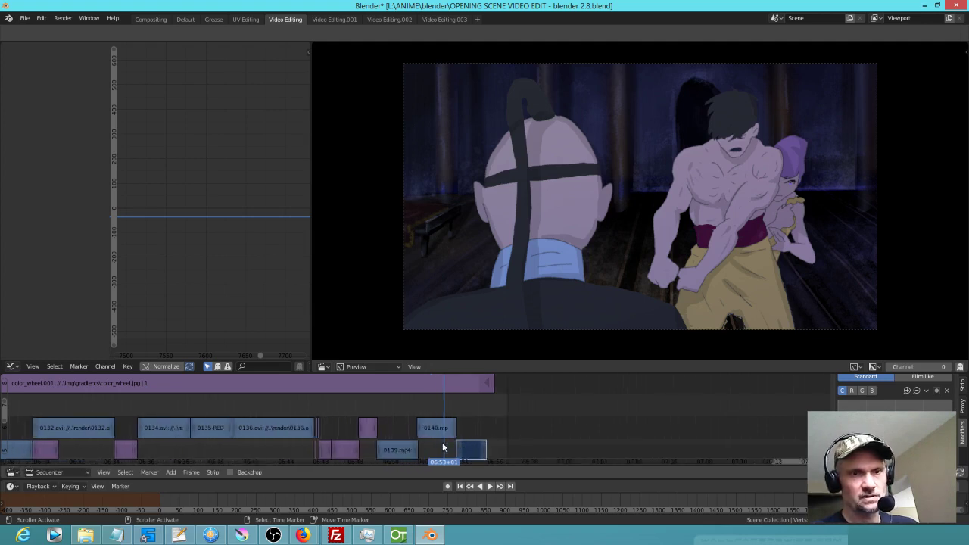
pyautogui.scroll(10, 489, 448)
pyautogui.moveTo(581, 439); pyautogui.dragTo(715, 414)
pyautogui.moveTo(309, 446); pyautogui.dragTo(456, 445)
pyautogui.press('space')
# - Switch to Krita and, on a duplicated keyframe at frame 6, lasso the front figure, rotate it clockwise and move it right
pyautogui.hotkey('alt', 'Tab')
pyautogui.moveTo(79, 458); pyautogui.dragTo(133, 464)
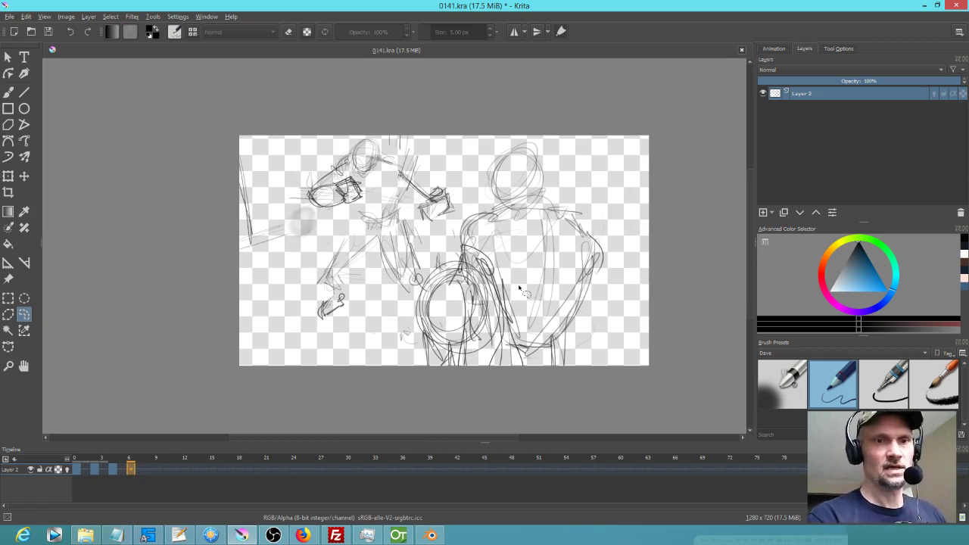
pyautogui.moveTo(514, 272)
pyautogui.mouseDown()
pyautogui.moveTo(495, 244)
pyautogui.moveTo(453, 248)
pyautogui.moveTo(432, 274)
pyautogui.moveTo(405, 354)
pyautogui.moveTo(505, 396)
pyautogui.moveTo(518, 275)
pyautogui.mouseUp()
pyautogui.hotkey('ctrl', 't')
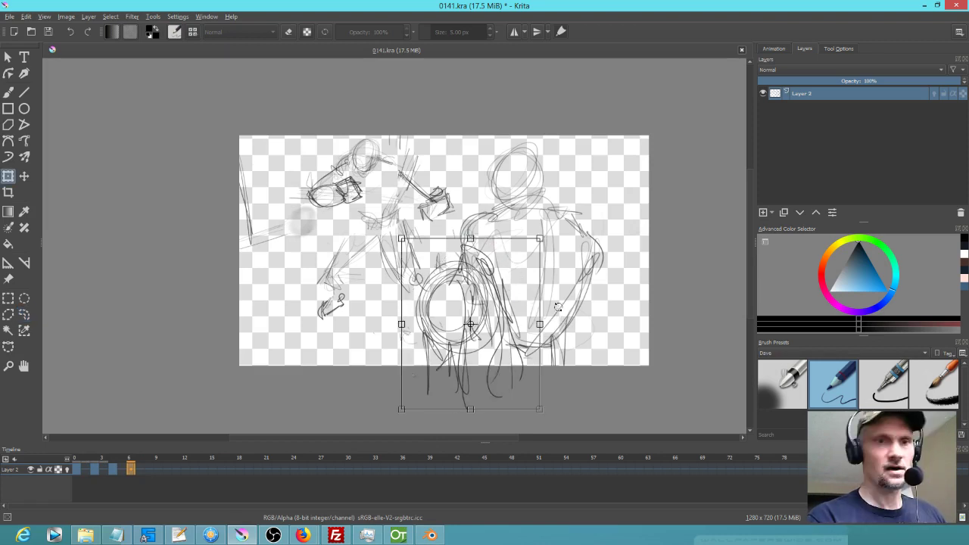
pyautogui.moveTo(550, 231)
pyautogui.mouseDown()
pyautogui.moveTo(561, 259)
pyautogui.moveTo(565, 249)
pyautogui.mouseUp()
pyautogui.moveTo(521, 303); pyautogui.dragTo(545, 303)
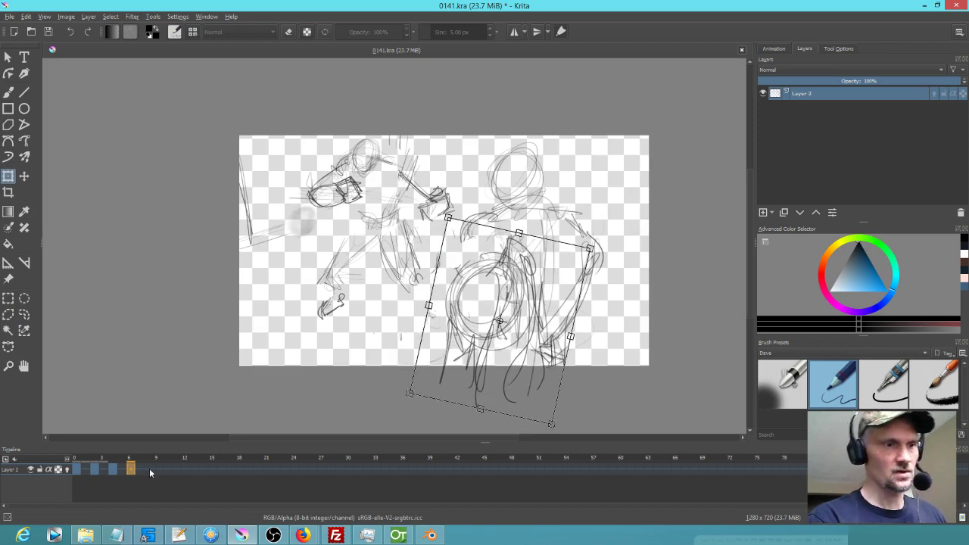
pyautogui.press('Return')
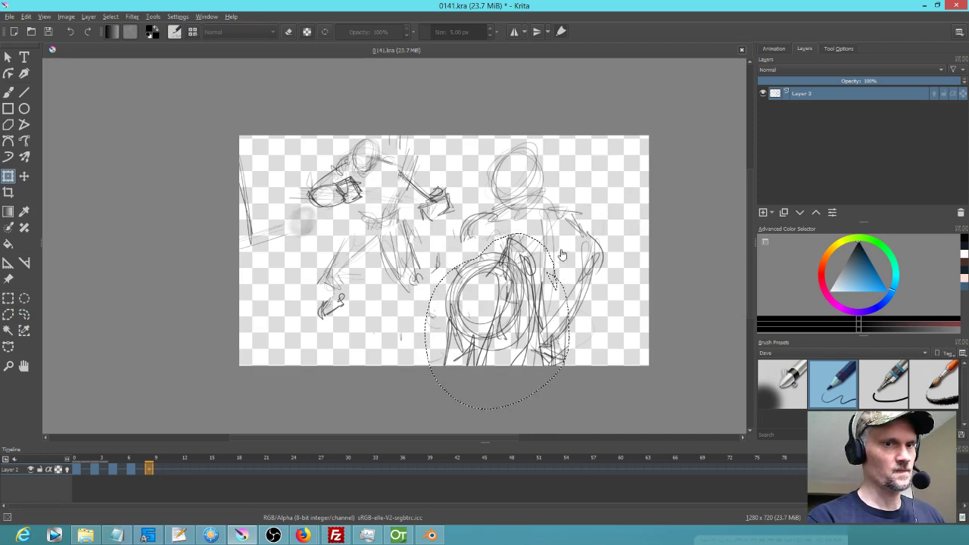
# - Rotate the front figure further clockwise and shift it right on frame 8, duplicate the drawing to frame 10 and clear the selection
pyautogui.click(543, 297)
pyautogui.moveTo(578, 233); pyautogui.dragTo(627, 240)
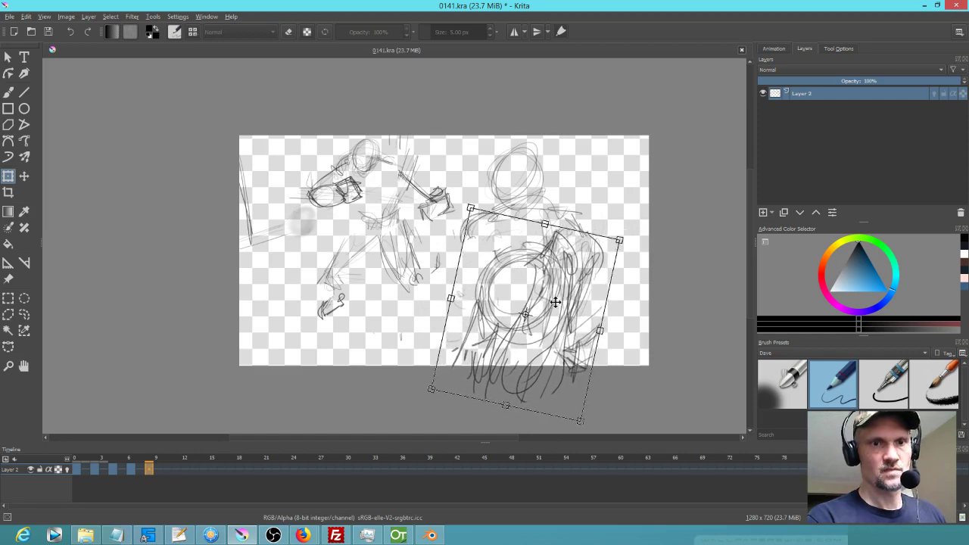
pyautogui.moveTo(556, 303); pyautogui.dragTo(552, 298)
pyautogui.moveTo(149, 459); pyautogui.dragTo(171, 465)
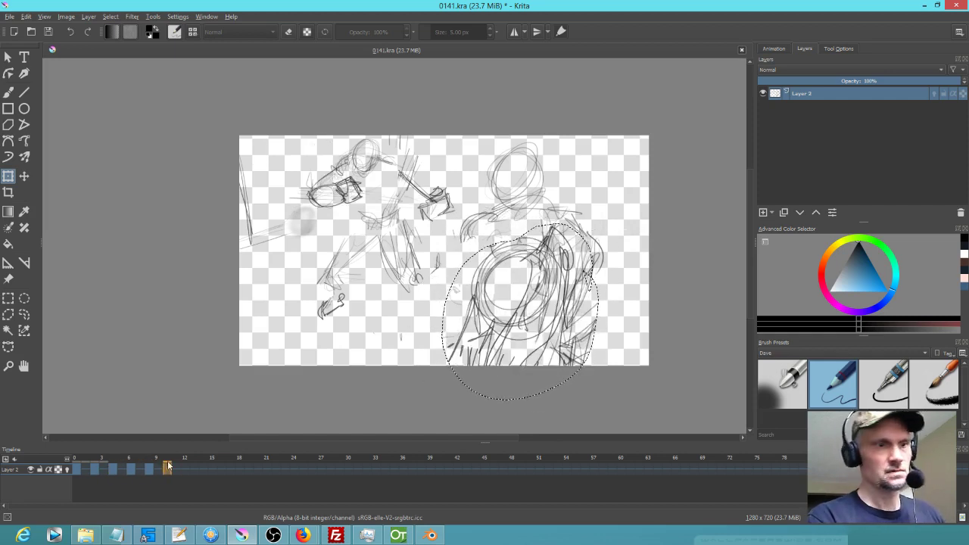
pyautogui.hotkey('ctrl', 'shift', 'a')
# - Flip between frames 8 and 10 to check the front figure's movement, and save the document
pyautogui.press('Left')
pyautogui.press('Right')
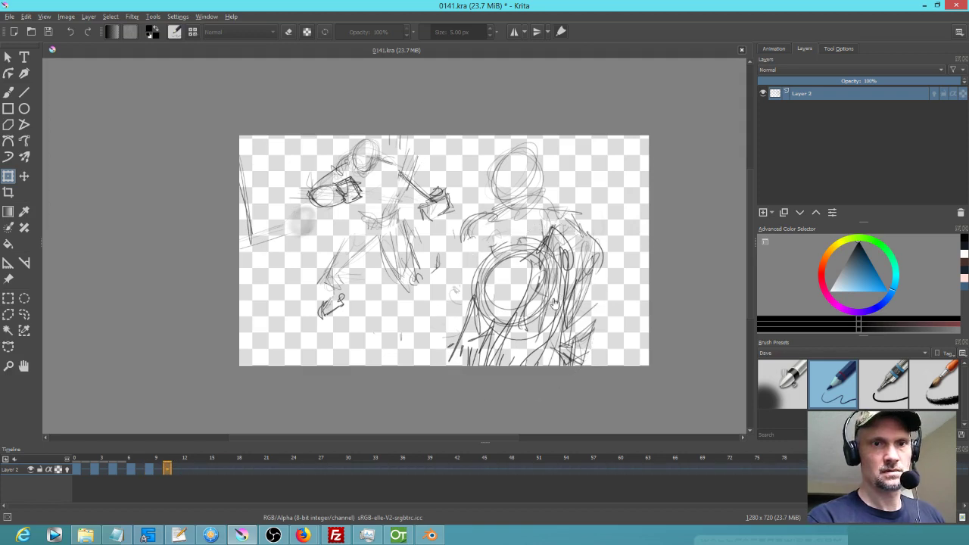
pyautogui.press('Left')
pyautogui.press('Right')
pyautogui.press('Right')
pyautogui.press('Left')
pyautogui.press('Left')
pyautogui.press('Right')
pyautogui.press('Right')
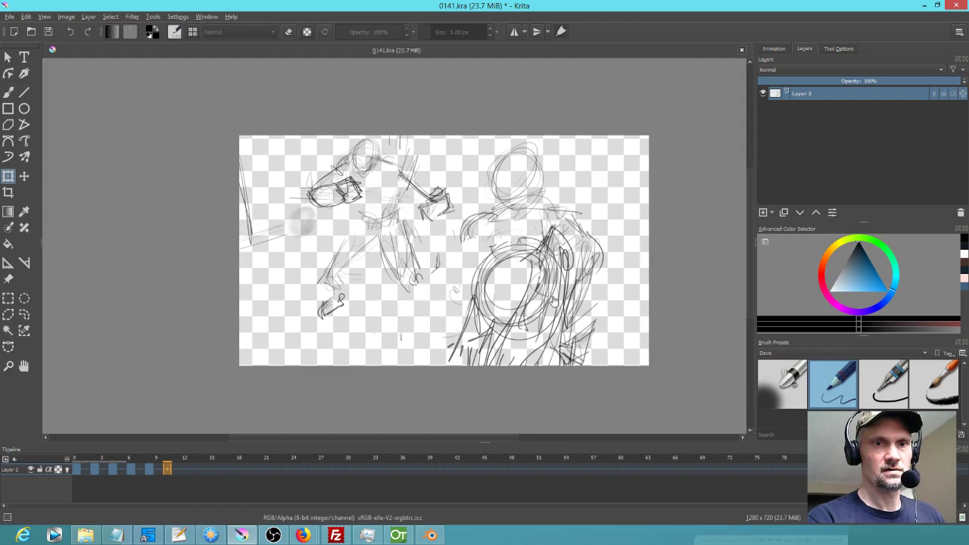
pyautogui.press('Left')
pyautogui.press('Left')
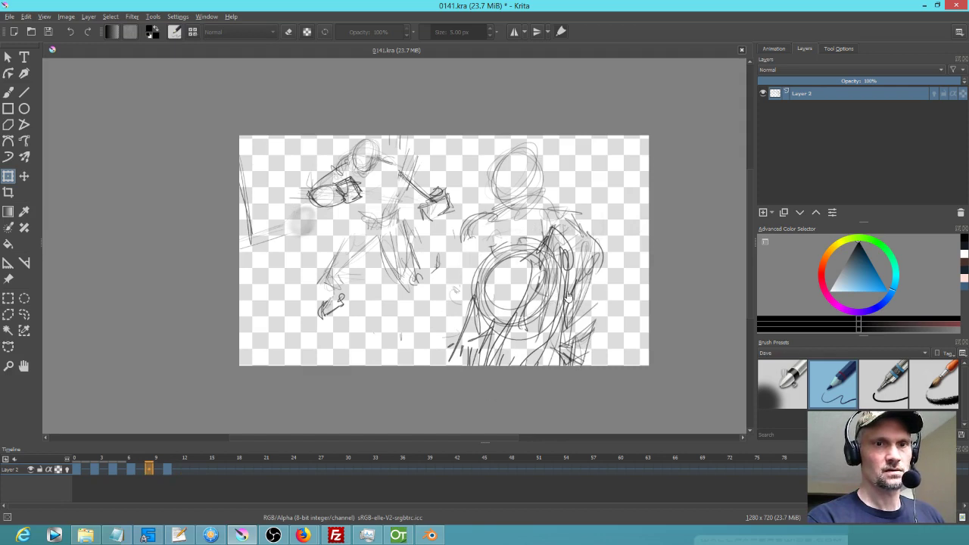
pyautogui.click(49, 32)
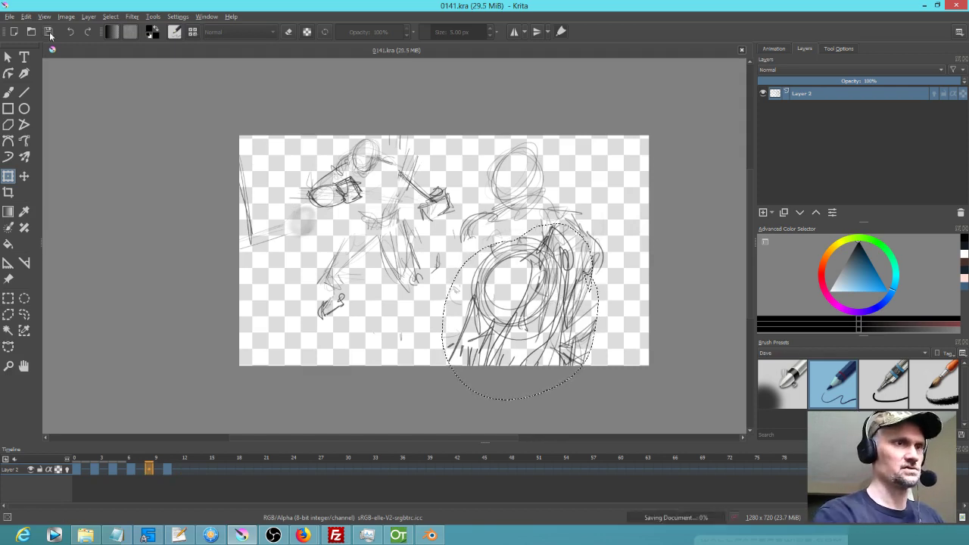
# - Rotate the front figure slightly clockwise, shift it farther right, and place that keyframe at frame 8
pyautogui.moveTo(173, 470); pyautogui.dragTo(169, 471)
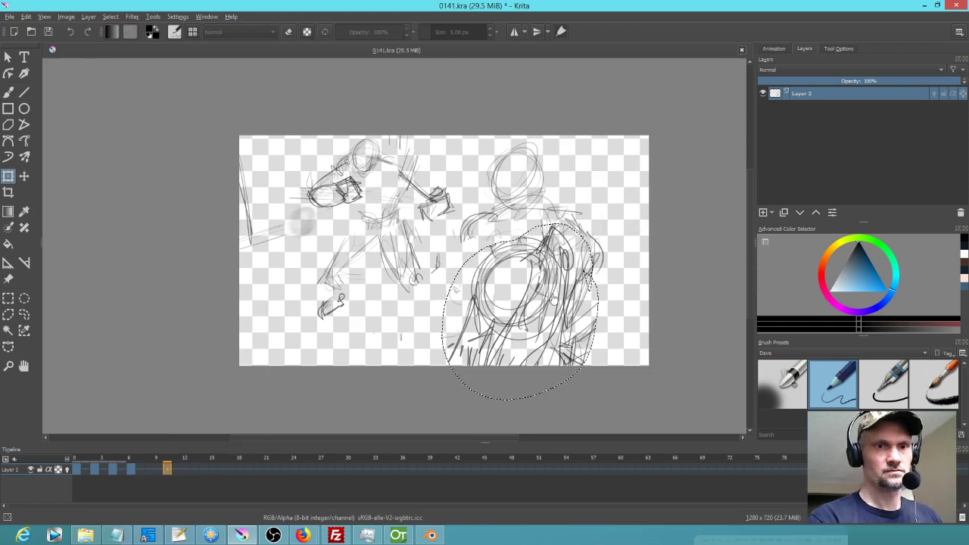
pyautogui.moveTo(613, 224); pyautogui.dragTo(627, 233)
pyautogui.moveTo(574, 315)
pyautogui.mouseDown()
pyautogui.moveTo(620, 310)
pyautogui.moveTo(585, 314)
pyautogui.moveTo(594, 315)
pyautogui.mouseUp()
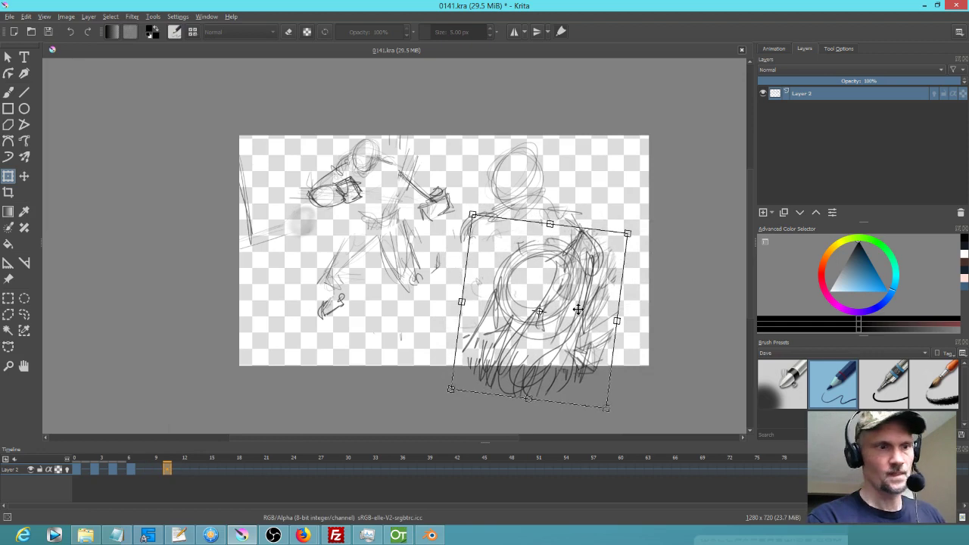
pyautogui.moveTo(167, 473); pyautogui.dragTo(148, 474)
# - Duplicate the drawing to frame 10, enlarge the front figure slightly and move it right, then duplicate it to frame 12 and deselect
pyautogui.click(167, 469)
pyautogui.click(614, 268)
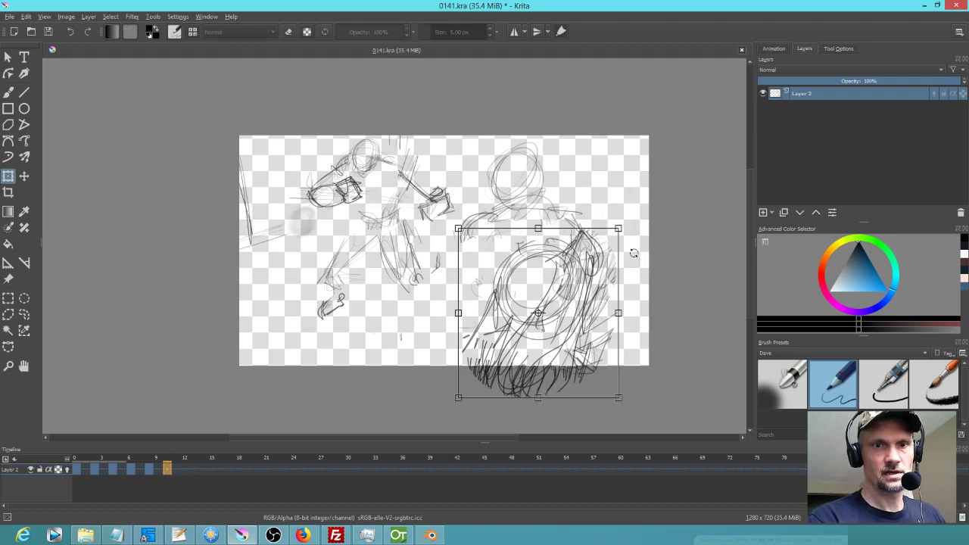
pyautogui.moveTo(619, 228); pyautogui.dragTo(630, 217)
pyautogui.moveTo(601, 262); pyautogui.dragTo(636, 257)
pyautogui.moveTo(168, 458)
pyautogui.mouseDown()
pyautogui.moveTo(95, 462)
pyautogui.moveTo(204, 468)
pyautogui.moveTo(184, 467)
pyautogui.mouseUp()
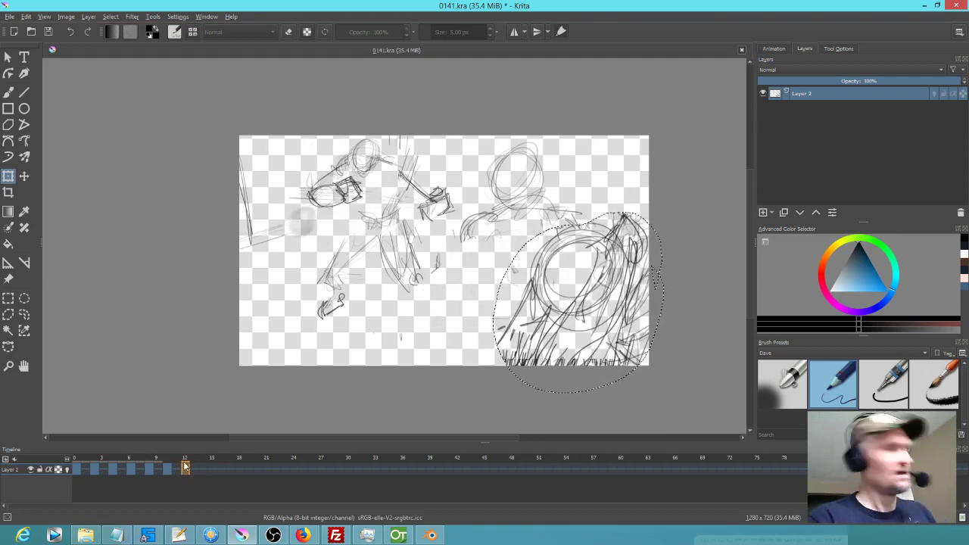
pyautogui.hotkey('ctrl', 'shift', 'a')
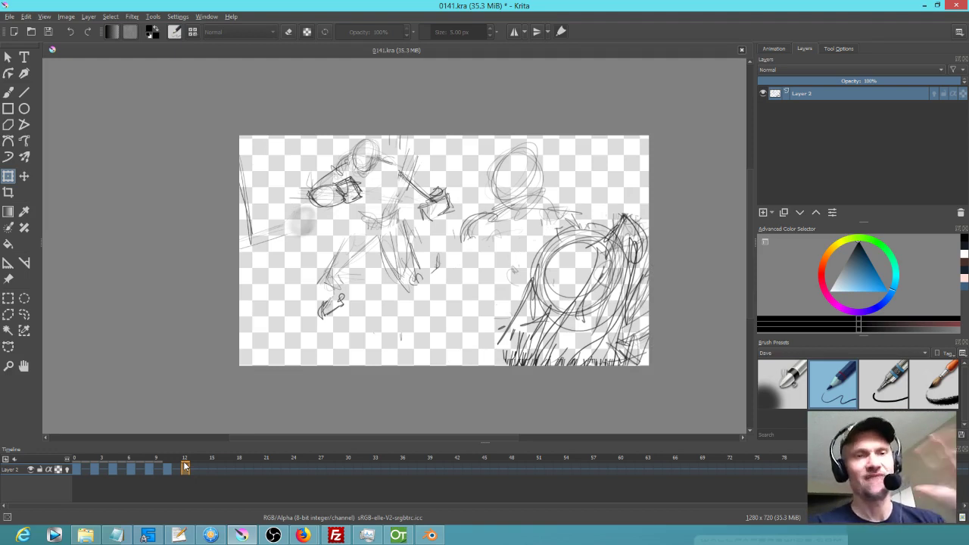
# - Scrub through the keyframes, then lasso the large back figure's head and shoulders on frame 12, rotate them counterclockwise and move them left
pyautogui.click(77, 461)
pyautogui.moveTo(78, 460); pyautogui.dragTo(188, 468)
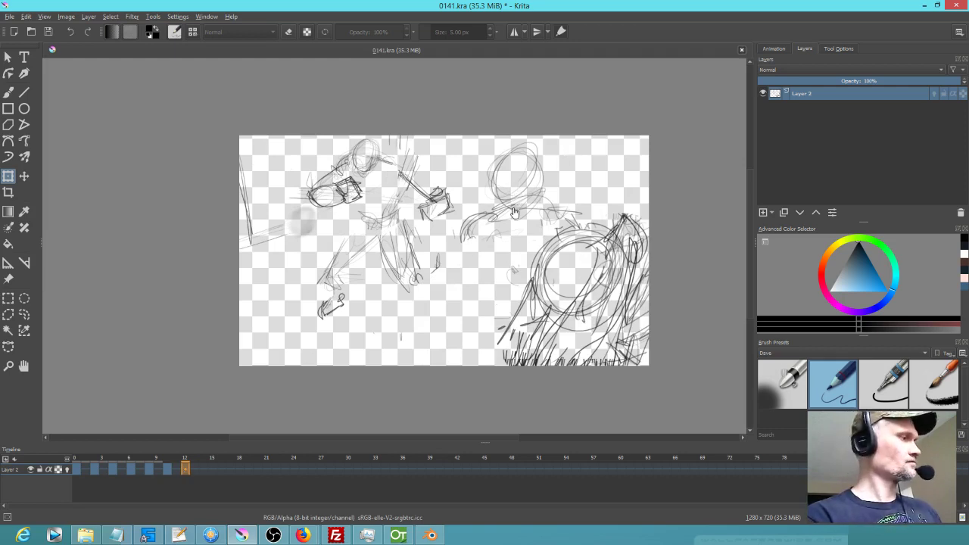
pyautogui.press('l')
pyautogui.moveTo(570, 149)
pyautogui.mouseDown()
pyautogui.moveTo(487, 174)
pyautogui.moveTo(516, 253)
pyautogui.moveTo(571, 152)
pyautogui.mouseUp()
pyautogui.hotkey('ctrl', 't')
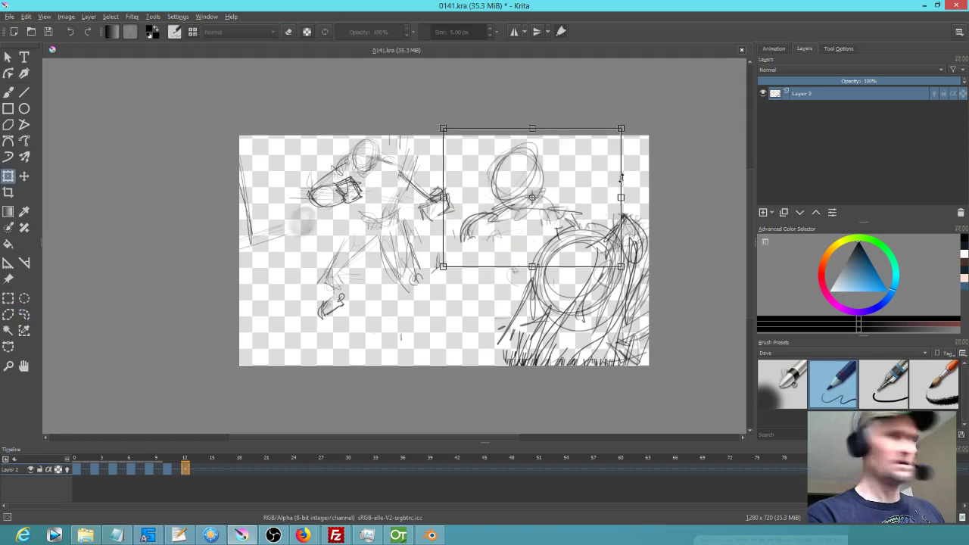
pyautogui.moveTo(630, 182); pyautogui.dragTo(634, 168)
pyautogui.moveTo(586, 190); pyautogui.dragTo(566, 194)
# - Duplicate the drawing to frame 14, move the back figure's head and shoulders farther left with more counterclockwise rotation, and clear the selection
pyautogui.click(203, 470)
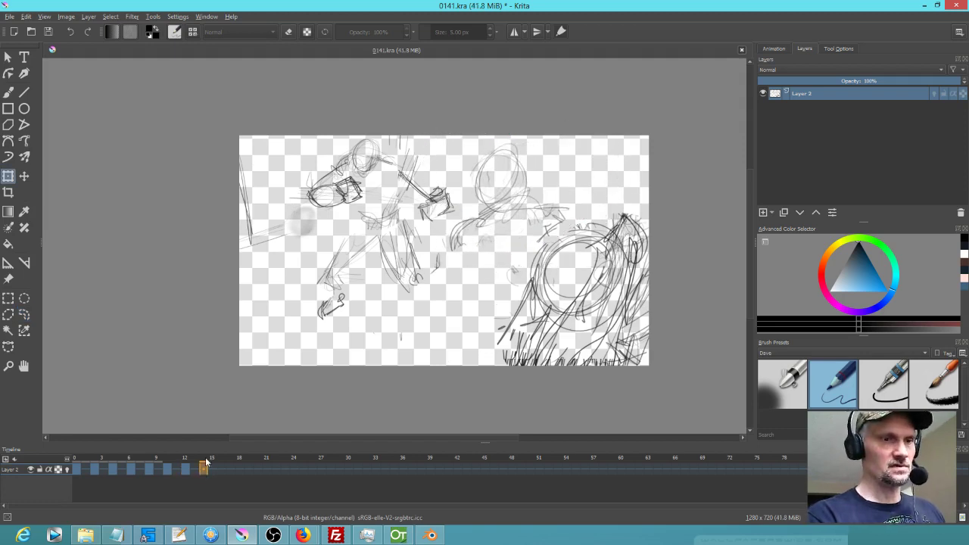
pyautogui.hotkey('ctrl', 't')
pyautogui.moveTo(586, 184); pyautogui.dragTo(548, 205)
pyautogui.moveTo(588, 155); pyautogui.dragTo(579, 140)
pyautogui.moveTo(507, 230); pyautogui.dragTo(505, 213)
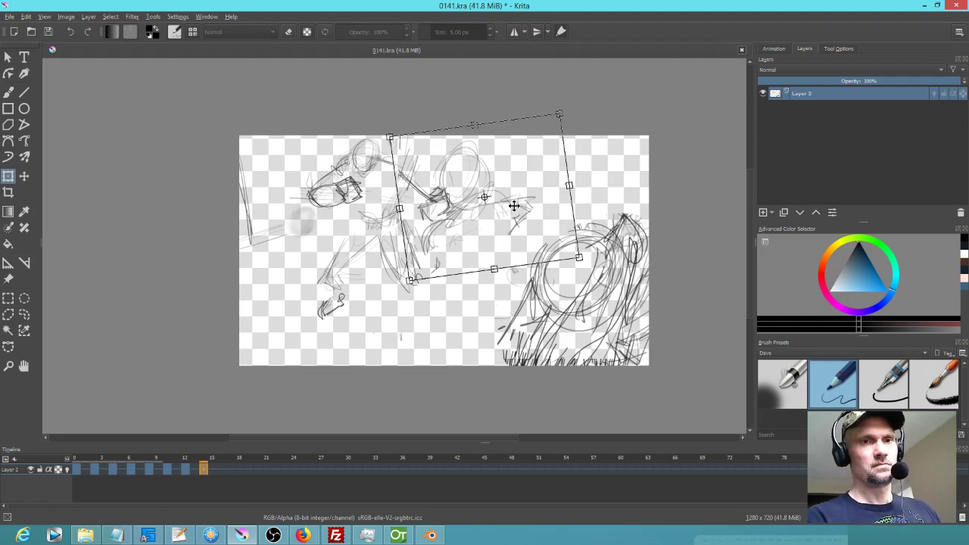
pyautogui.click(170, 459)
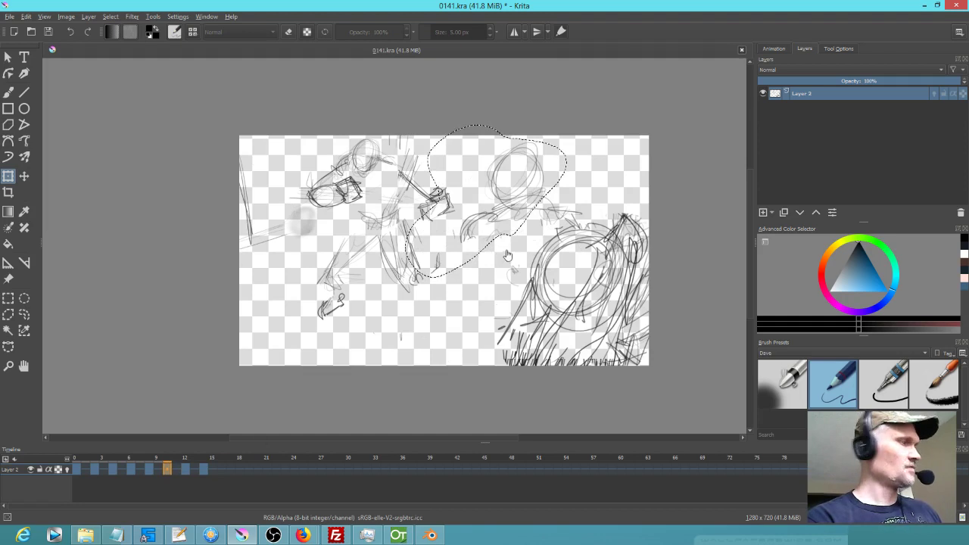
pyautogui.hotkey('ctrl', 'shift', 'a')
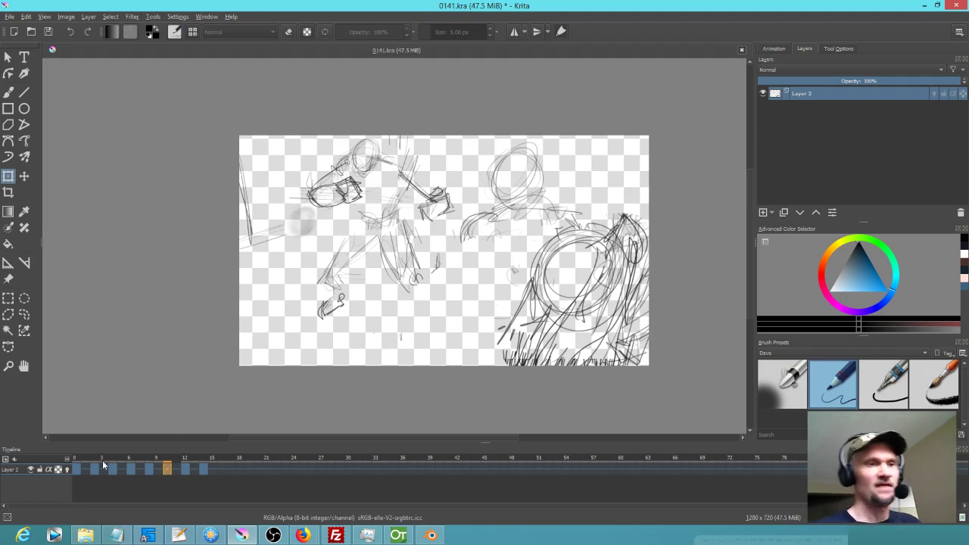
# - On frame 0, sketch a rough hand and forearm with a few pencil strokes over the large back figure's lower torso
pyautogui.moveTo(77, 460)
pyautogui.mouseDown()
pyautogui.moveTo(231, 466)
pyautogui.moveTo(92, 473)
pyautogui.mouseUp()
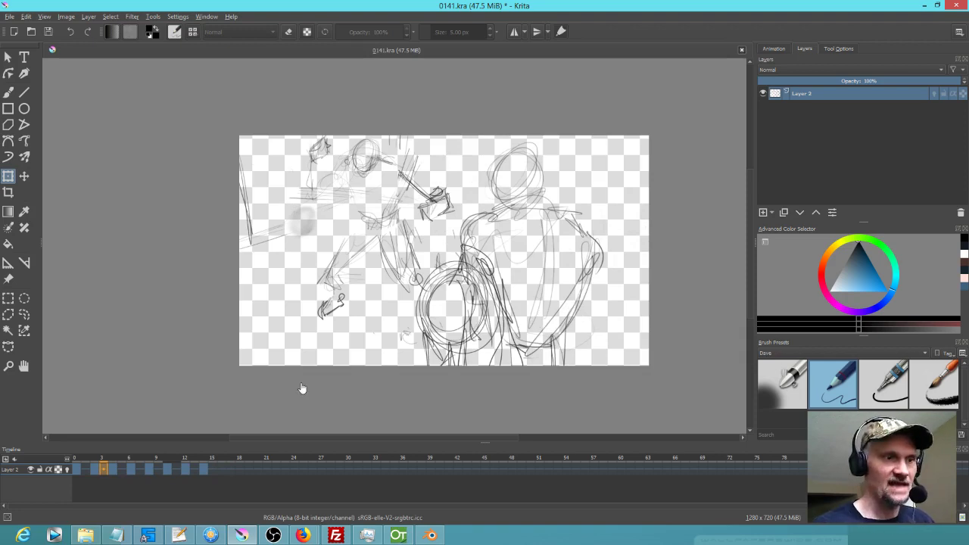
pyautogui.click(77, 459)
pyautogui.press('b')
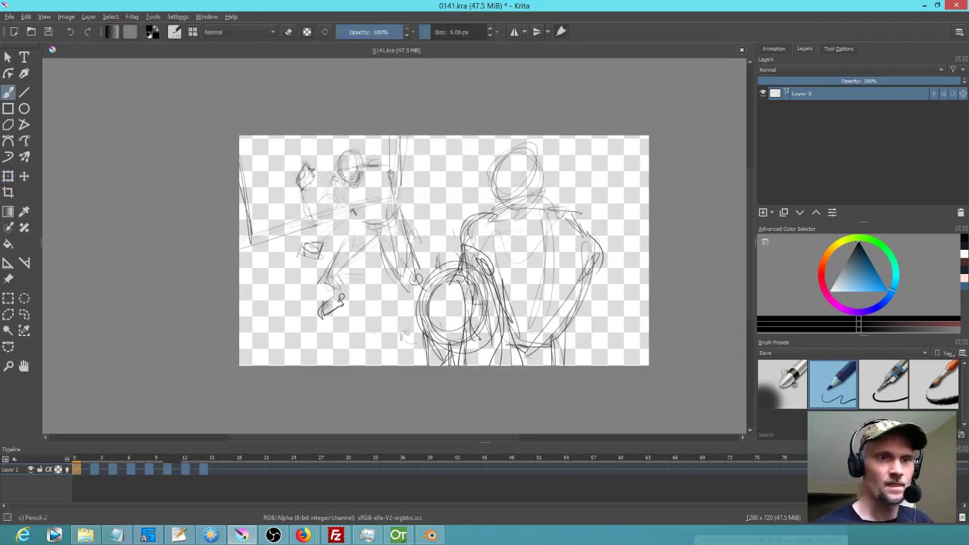
pyautogui.moveTo(534, 340)
pyautogui.mouseDown()
pyautogui.moveTo(561, 335)
pyautogui.moveTo(566, 345)
pyautogui.mouseUp()
pyautogui.moveTo(536, 289)
pyautogui.mouseDown()
pyautogui.moveTo(531, 308)
pyautogui.moveTo(534, 270)
pyautogui.moveTo(558, 297)
pyautogui.moveTo(542, 317)
pyautogui.moveTo(527, 305)
pyautogui.moveTo(539, 308)
pyautogui.mouseUp()
pyautogui.moveTo(551, 301); pyautogui.dragTo(579, 344)
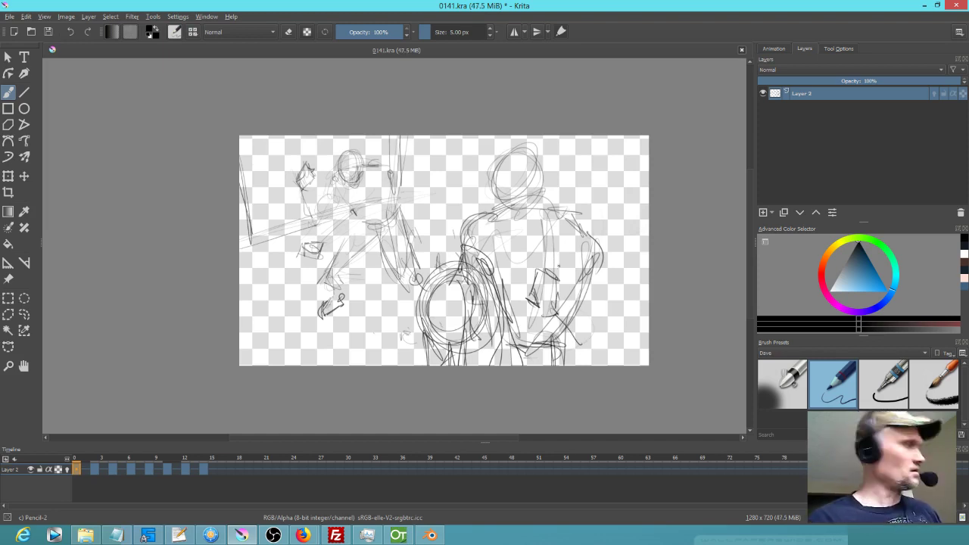
pyautogui.press('l')
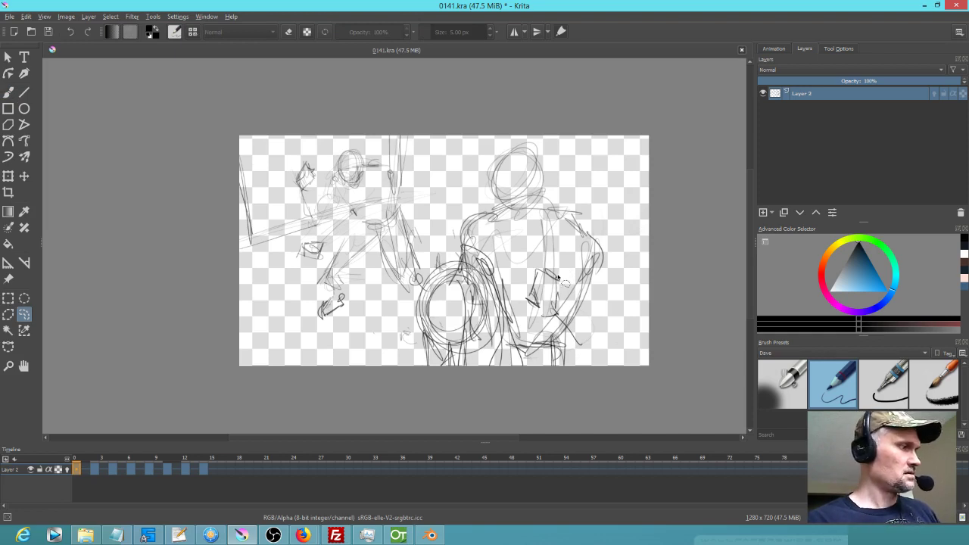
pyautogui.press('b')
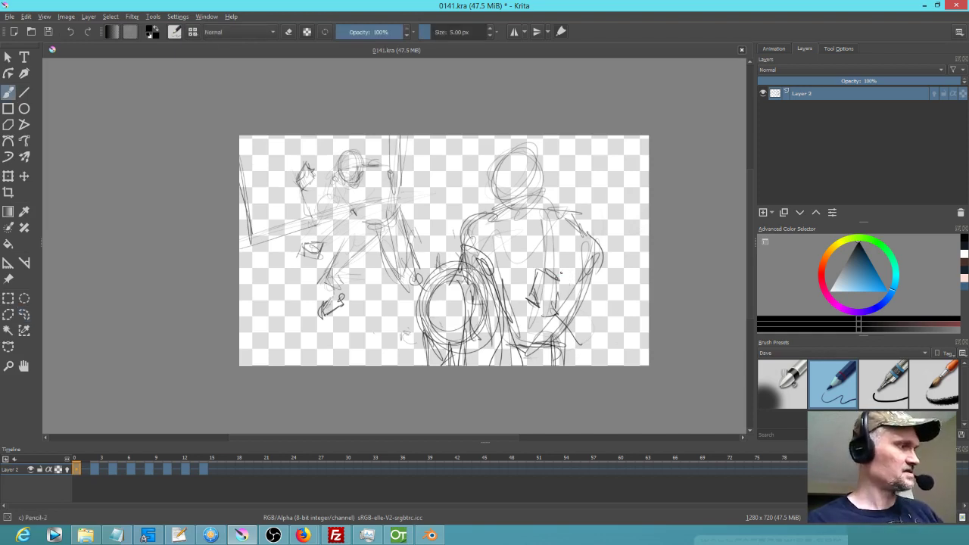
pyautogui.press('Right')
pyautogui.press('Left')
pyautogui.press('Right')
pyautogui.press('Left')
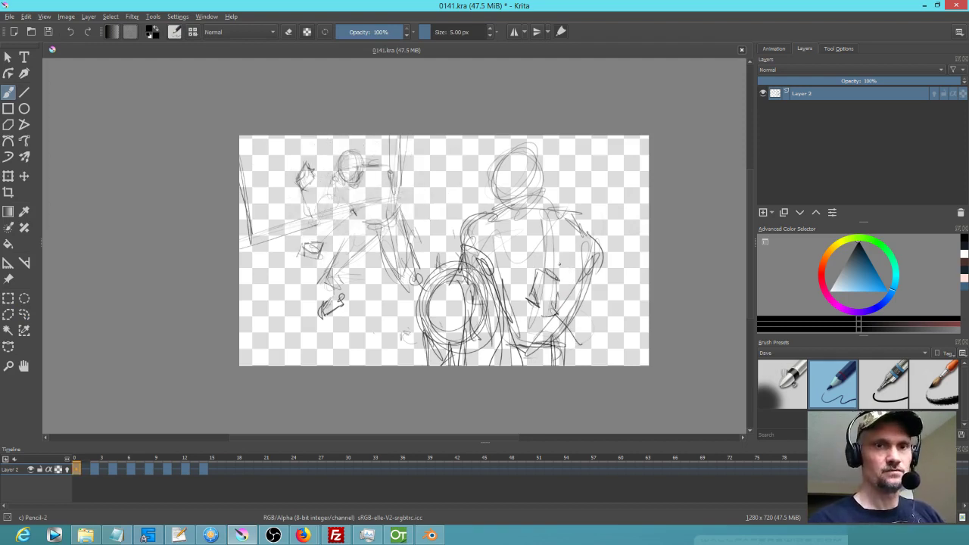
# - Try to separate the back figure's hand sketch by cutting it from Layer 2 onto its own pasted layer, and delete the empty extra layer
pyautogui.click(764, 211)
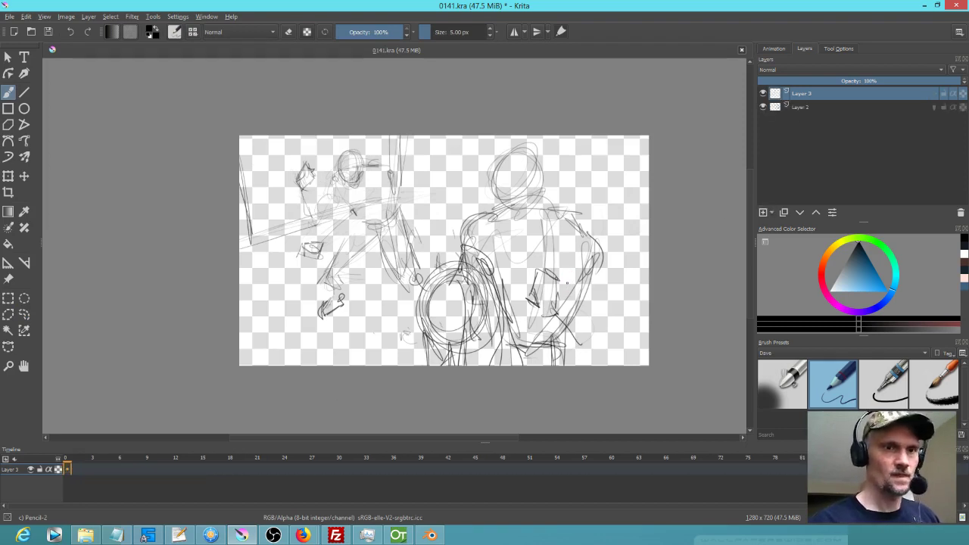
pyautogui.click(802, 107)
pyautogui.press('l')
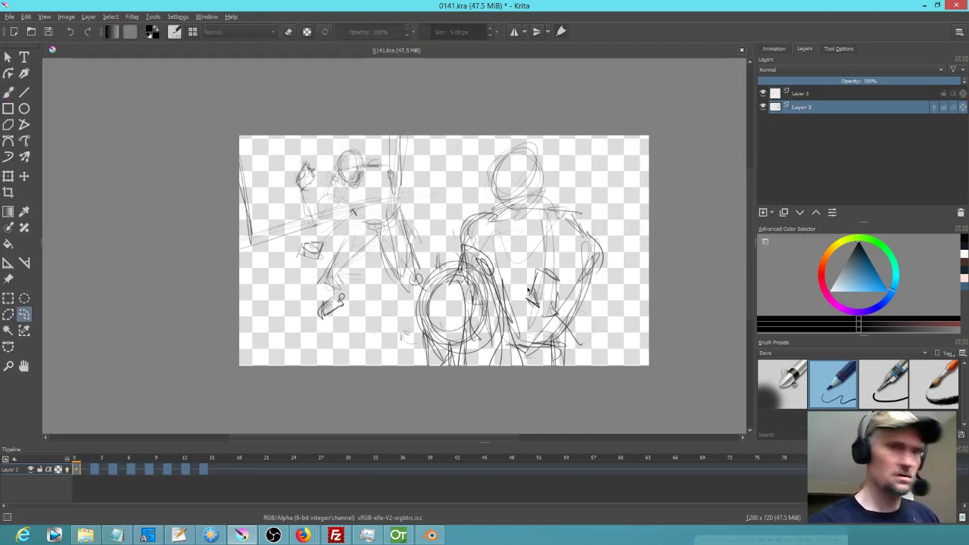
pyautogui.moveTo(560, 262); pyautogui.dragTo(537, 324)
pyautogui.moveTo(570, 272); pyautogui.dragTo(556, 258)
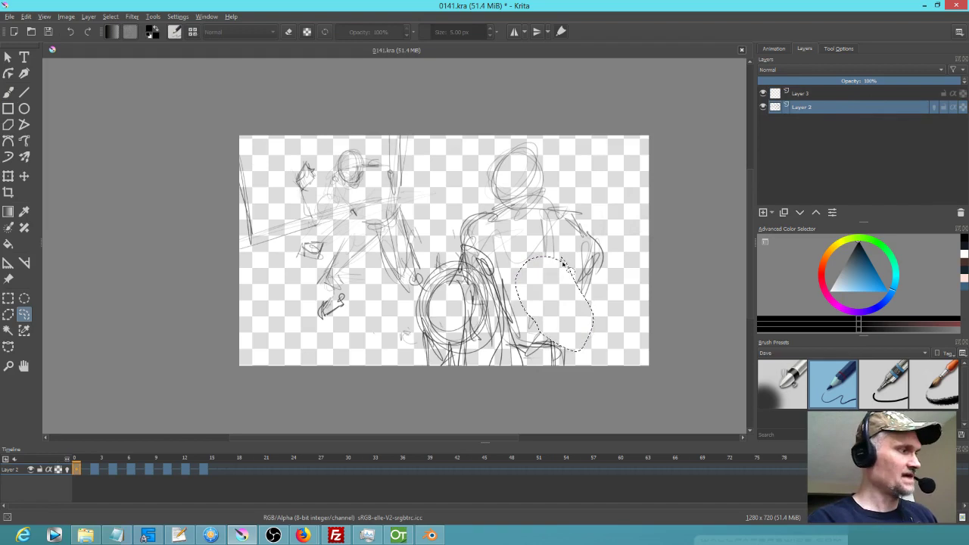
pyautogui.hotkey('ctrl', 'v')
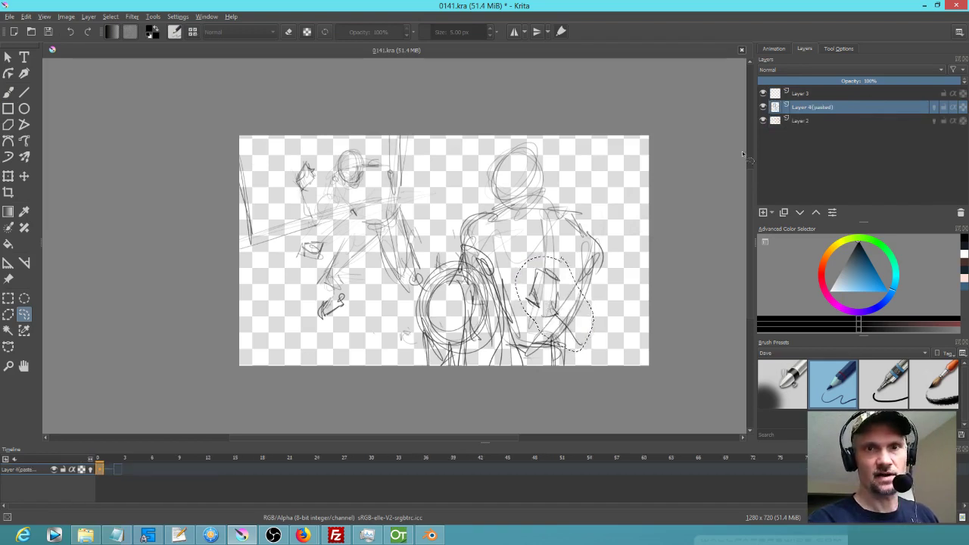
pyautogui.click(824, 93)
pyautogui.click(960, 213)
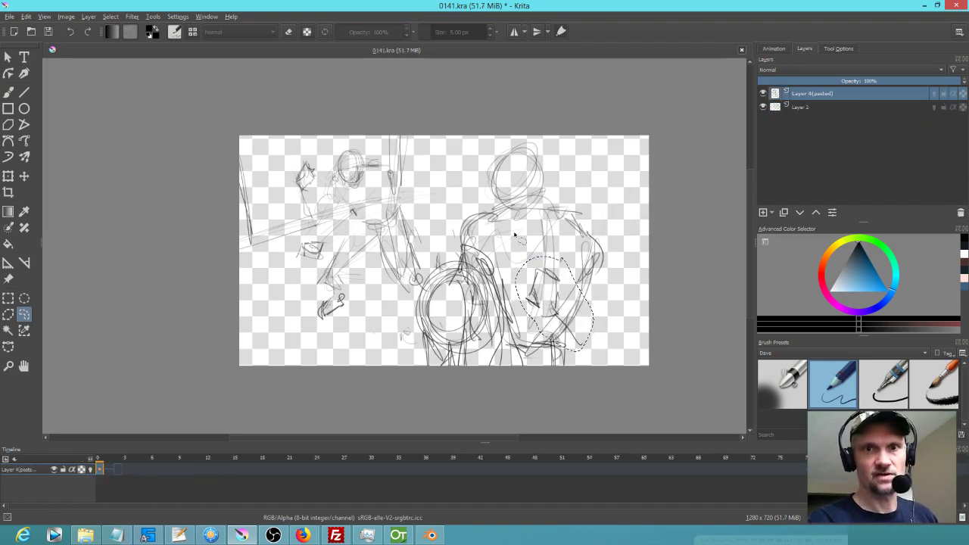
# - Remove the pasted layer's keyframe at frame 2, clear the hand at frame 8, and undo the separate-layer attempt
pyautogui.moveTo(98, 459)
pyautogui.mouseDown()
pyautogui.moveTo(129, 467)
pyautogui.moveTo(100, 469)
pyautogui.moveTo(115, 469)
pyautogui.mouseUp()
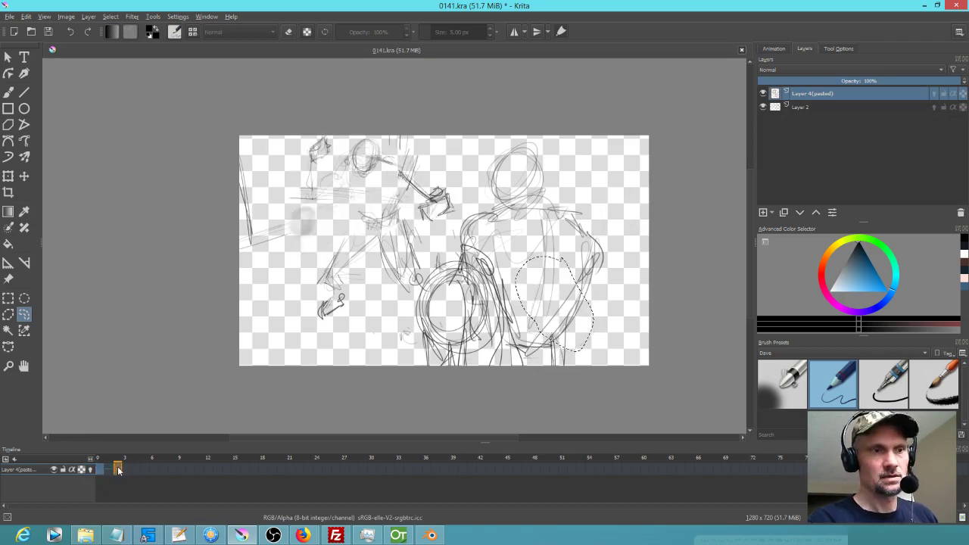
pyautogui.rightClick(119, 473)
pyautogui.click(163, 449)
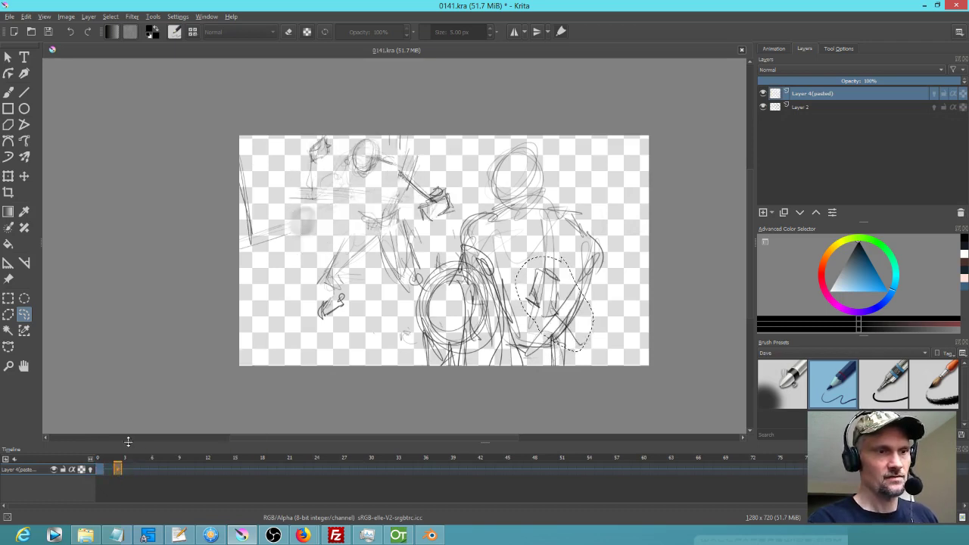
pyautogui.click(107, 462)
pyautogui.moveTo(106, 462)
pyautogui.mouseDown()
pyautogui.moveTo(199, 472)
pyautogui.moveTo(152, 469)
pyautogui.moveTo(171, 471)
pyautogui.mouseUp()
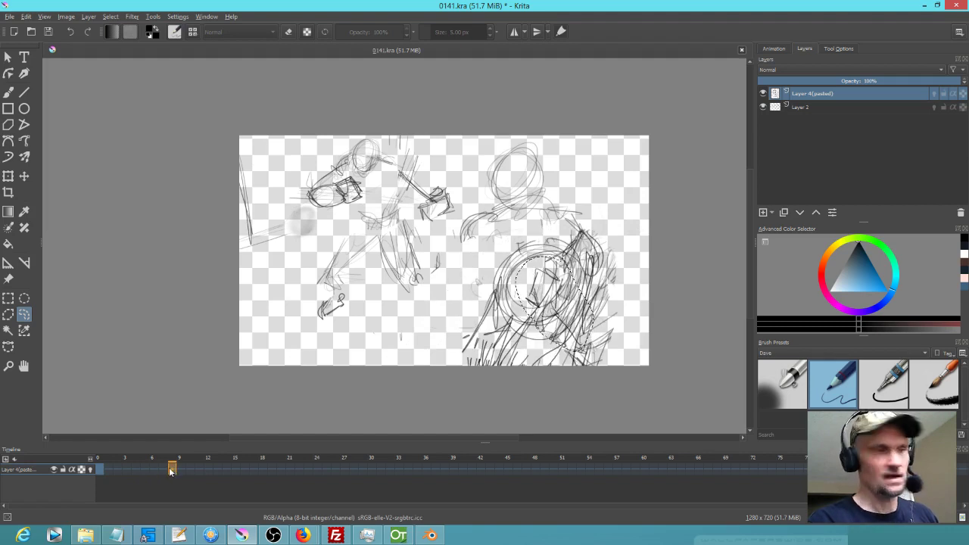
pyautogui.press('Delete')
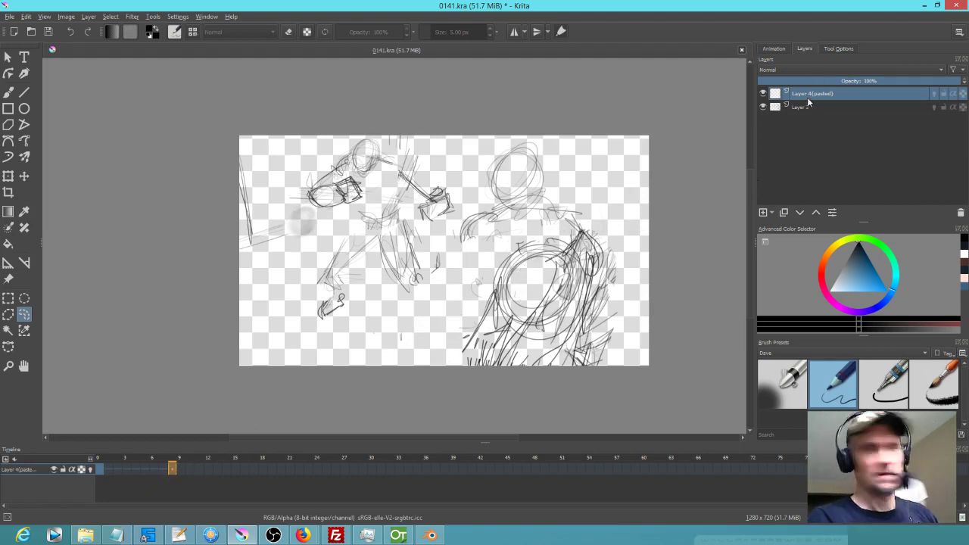
pyautogui.hotkey('ctrl', 'z')
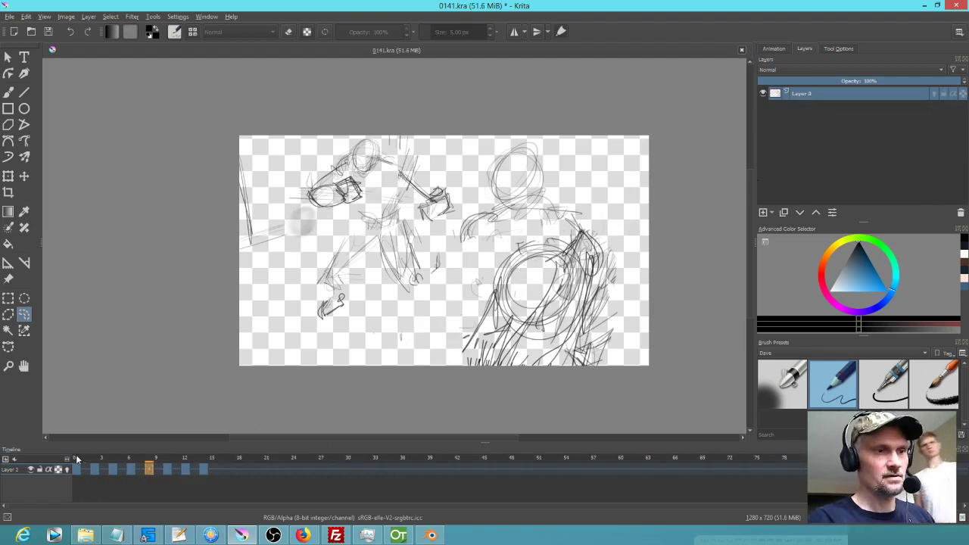
# - Scrub the timeline up to frame 10 to check the back figure's hand against the front figure's movement
pyautogui.click(116, 465)
pyautogui.moveTo(116, 462)
pyautogui.mouseDown()
pyautogui.moveTo(204, 472)
pyautogui.moveTo(80, 459)
pyautogui.moveTo(150, 469)
pyautogui.moveTo(119, 470)
pyautogui.mouseUp()
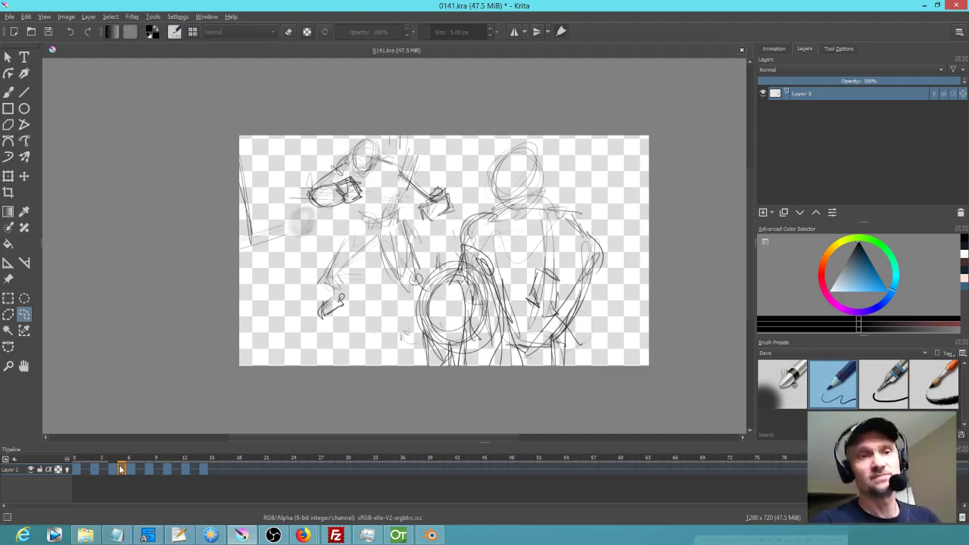
pyautogui.click(114, 466)
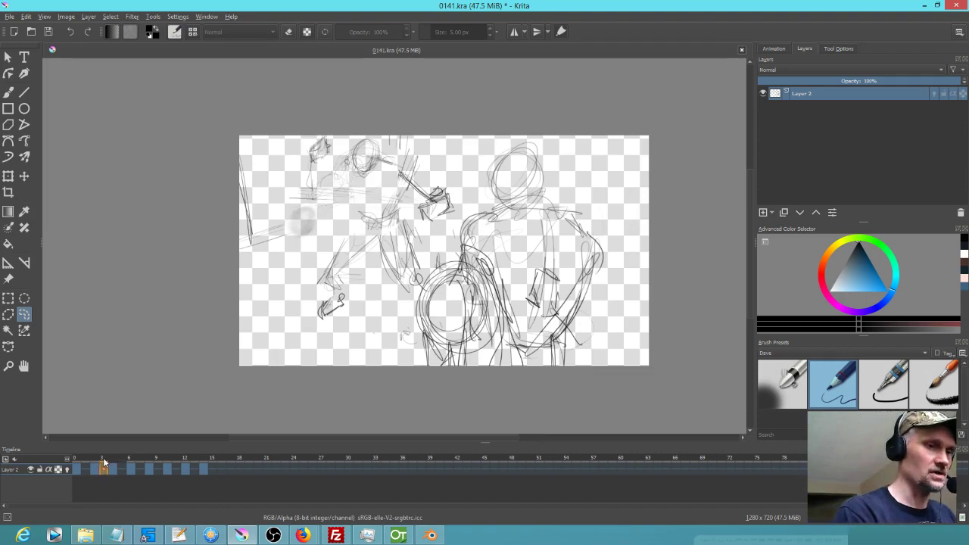
pyautogui.press('space')
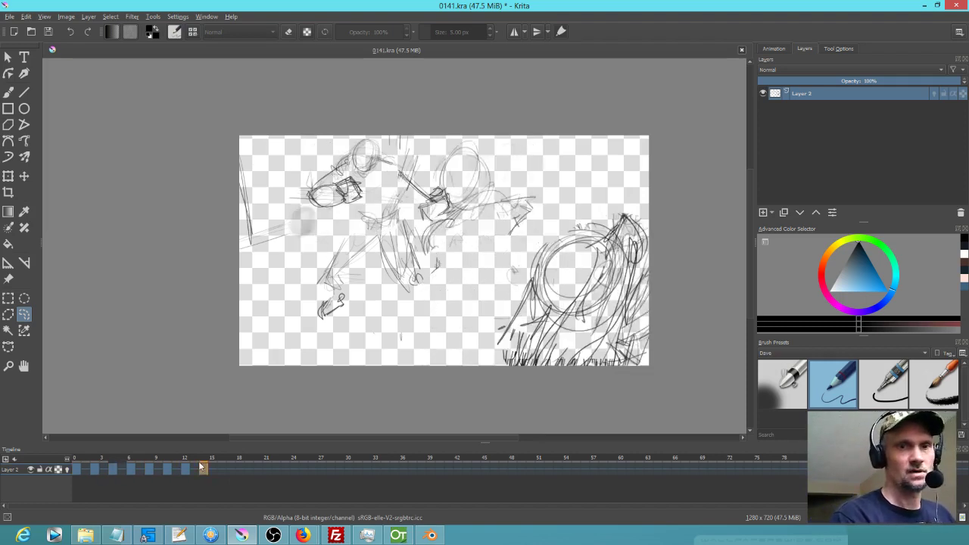
pyautogui.moveTo(69, 472)
pyautogui.mouseDown()
pyautogui.moveTo(204, 476)
pyautogui.moveTo(103, 484)
pyautogui.moveTo(164, 481)
pyautogui.mouseUp()
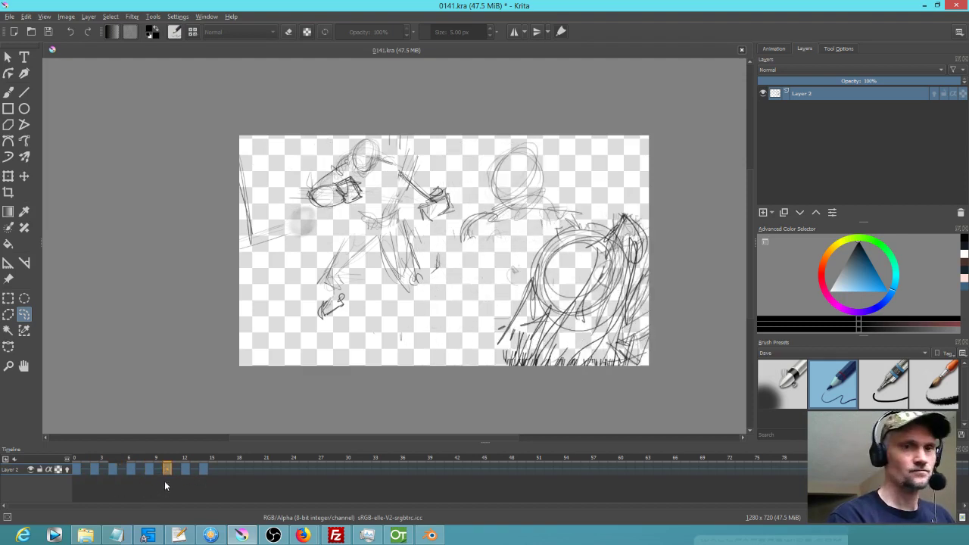
# - Sketch a rounded shape on a thin stem in the empty lower middle of frame 10, and a lower, farther-left version on frame 12
pyautogui.press('b')
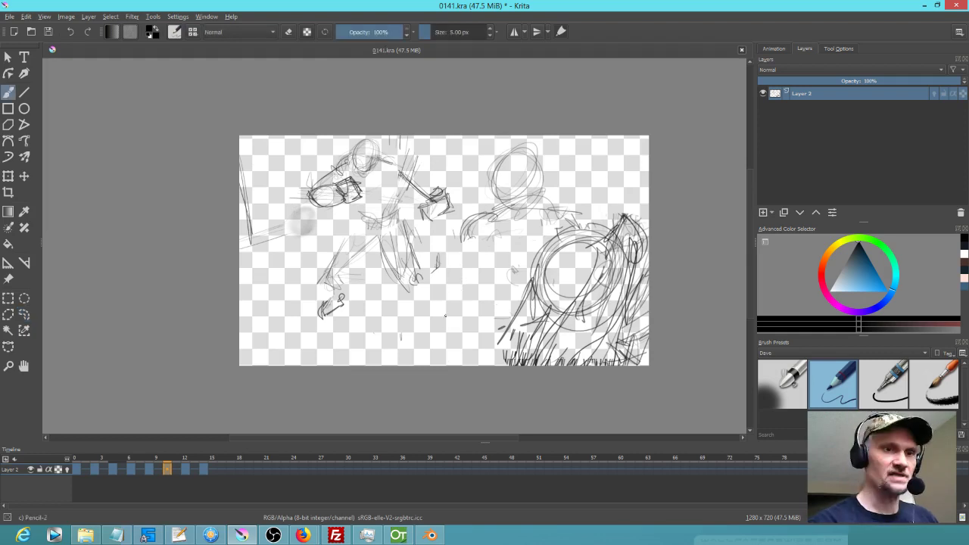
pyautogui.moveTo(428, 317)
pyautogui.mouseDown()
pyautogui.moveTo(443, 305)
pyautogui.moveTo(454, 342)
pyautogui.moveTo(457, 309)
pyautogui.moveTo(425, 333)
pyautogui.moveTo(447, 333)
pyautogui.moveTo(452, 366)
pyautogui.mouseUp()
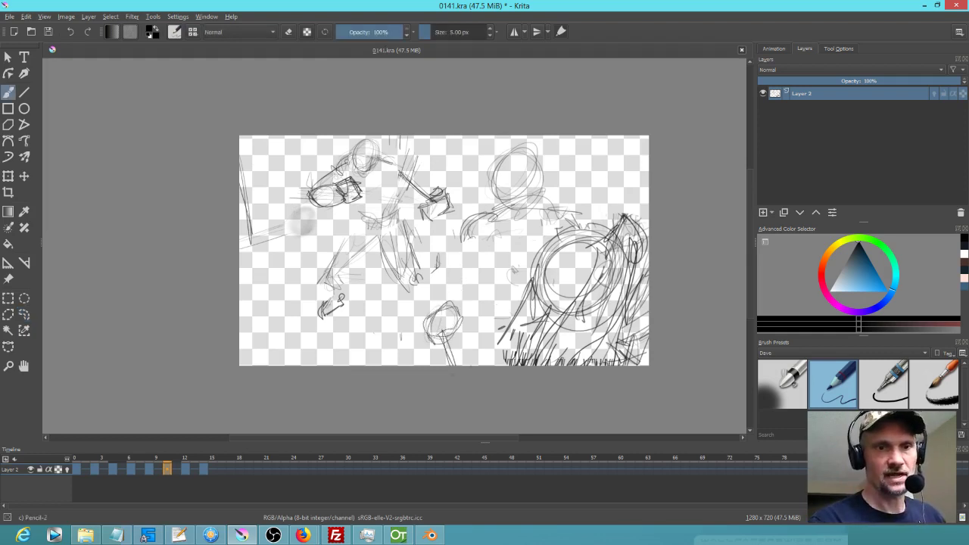
pyautogui.press('Right')
pyautogui.press('Right')
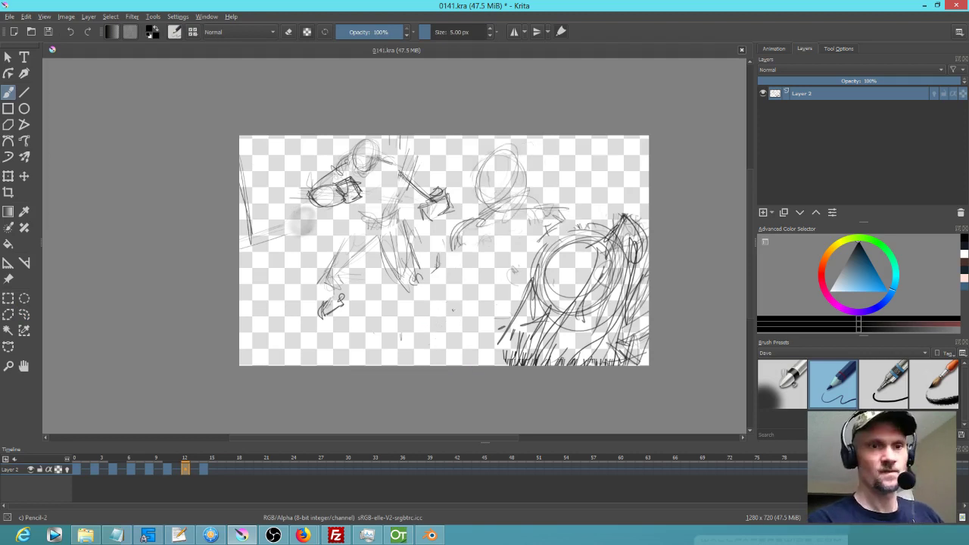
pyautogui.moveTo(401, 323)
pyautogui.mouseDown()
pyautogui.moveTo(427, 339)
pyautogui.moveTo(392, 332)
pyautogui.moveTo(387, 351)
pyautogui.moveTo(426, 341)
pyautogui.moveTo(428, 327)
pyautogui.moveTo(432, 346)
pyautogui.moveTo(405, 361)
pyautogui.mouseUp()
pyautogui.press(',')
pyautogui.moveTo(468, 307)
pyautogui.mouseDown()
pyautogui.moveTo(459, 326)
pyautogui.moveTo(468, 317)
pyautogui.mouseUp()
pyautogui.moveTo(448, 292)
pyautogui.mouseDown()
pyautogui.moveTo(451, 310)
pyautogui.moveTo(424, 306)
pyautogui.moveTo(422, 325)
pyautogui.mouseUp()
pyautogui.press('.')
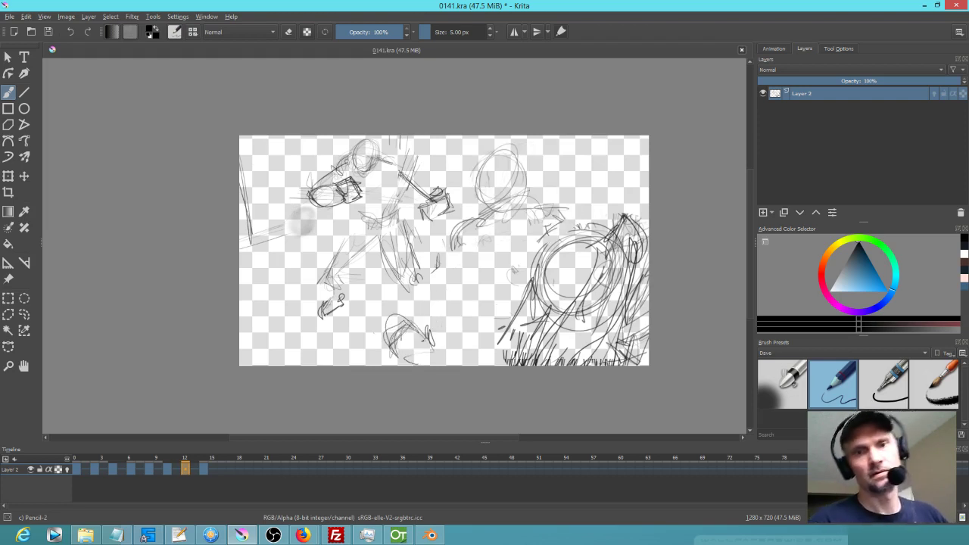
# - Flip back and forth through the keyframes from frame 6 to frame 12 to judge the new rounded shape's motion
pyautogui.press(',')
pyautogui.press(',')
pyautogui.press(',')
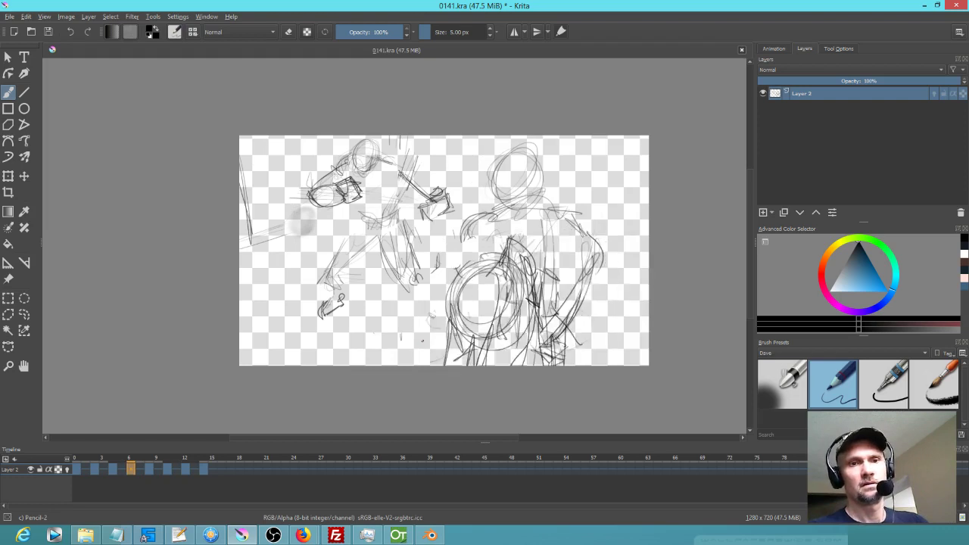
pyautogui.press('.')
pyautogui.press('.')
pyautogui.press('.')
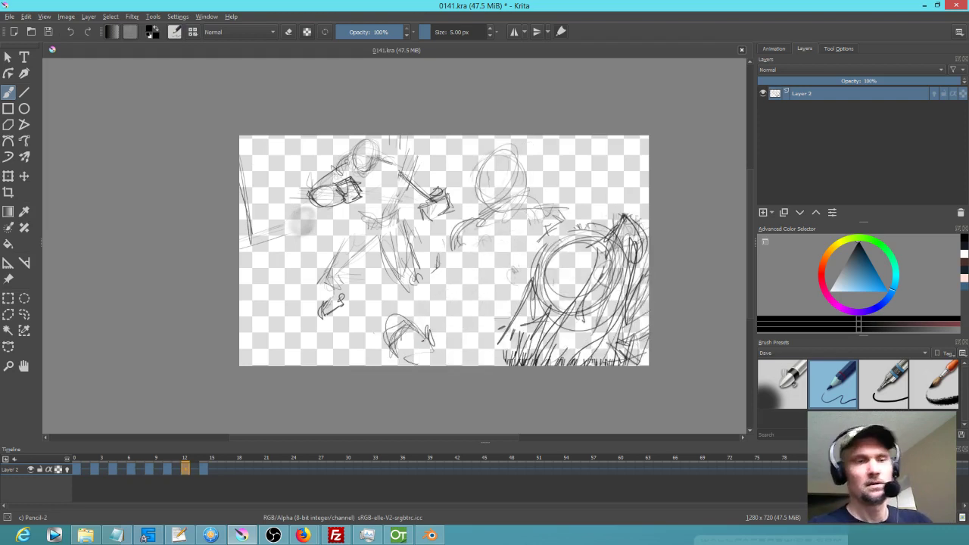
pyautogui.press(',')
pyautogui.press(',')
pyautogui.press(',')
pyautogui.press('.')
pyautogui.press('.')
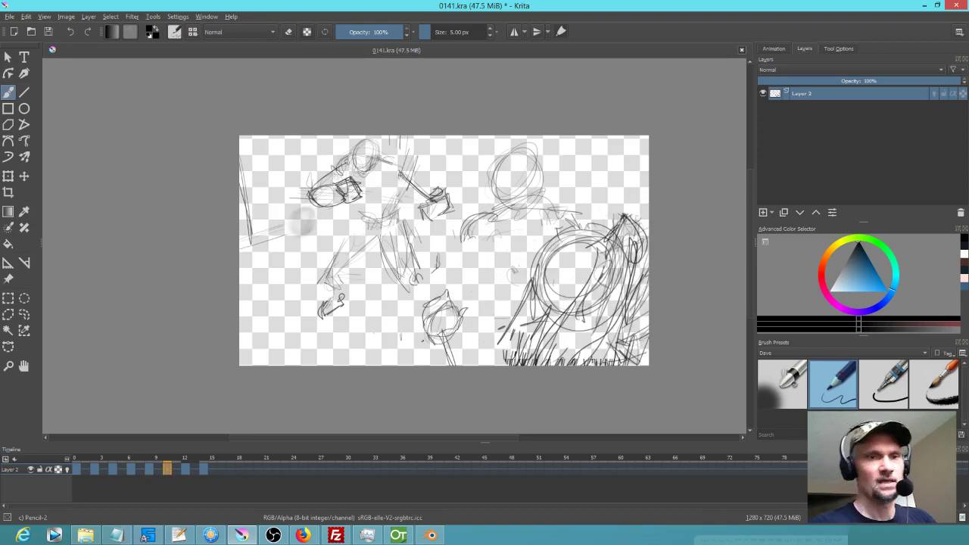
# - Lasso and delete the rounded shapes in the lower middle of frames 10 and 12, and clear the selection
pyautogui.press('l')
pyautogui.moveTo(465, 286); pyautogui.dragTo(446, 280)
pyautogui.press('Delete')
pyautogui.press('.')
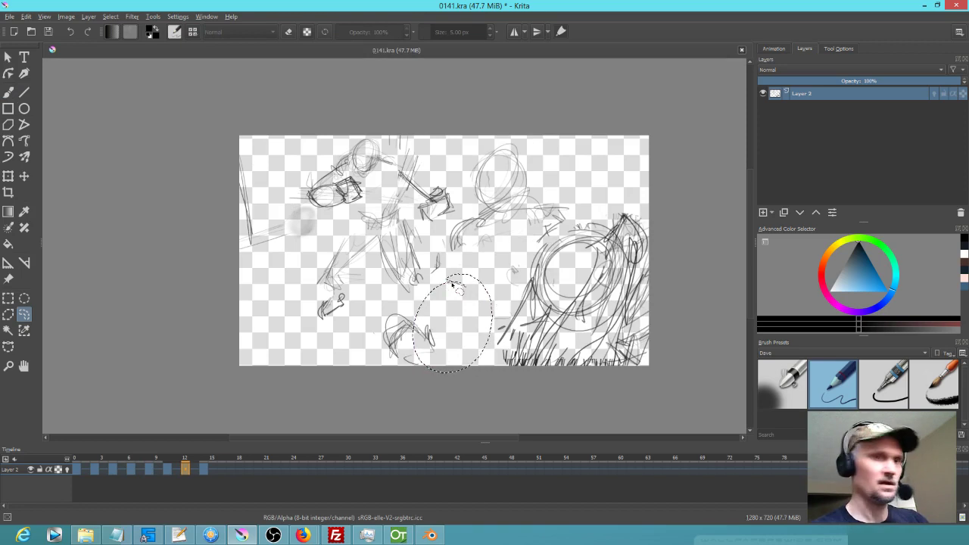
pyautogui.moveTo(433, 309)
pyautogui.mouseDown()
pyautogui.moveTo(441, 313)
pyautogui.moveTo(398, 389)
pyautogui.moveTo(460, 355)
pyautogui.moveTo(433, 310)
pyautogui.mouseUp()
pyautogui.press('Delete')
pyautogui.hotkey('ctrl', 'shift', 'a')
# - Step back and forth through the keyframes between frames 0 and 12 to examine the punch and both large figures' reactions
pyautogui.press(',')
pyautogui.press(',')
pyautogui.press(',')
pyautogui.press(',')
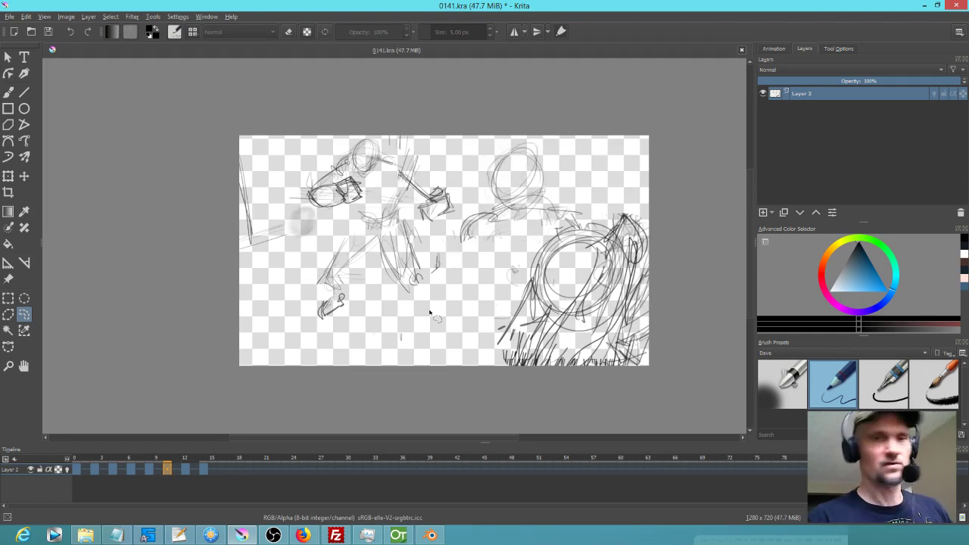
pyautogui.press('.')
pyautogui.press('.')
pyautogui.press('.')
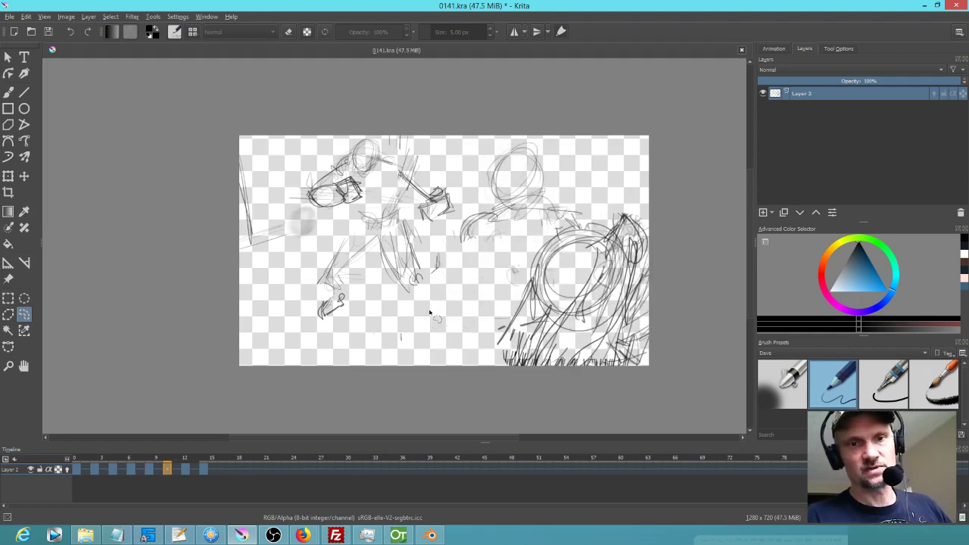
pyautogui.press('.')
pyautogui.press('.')
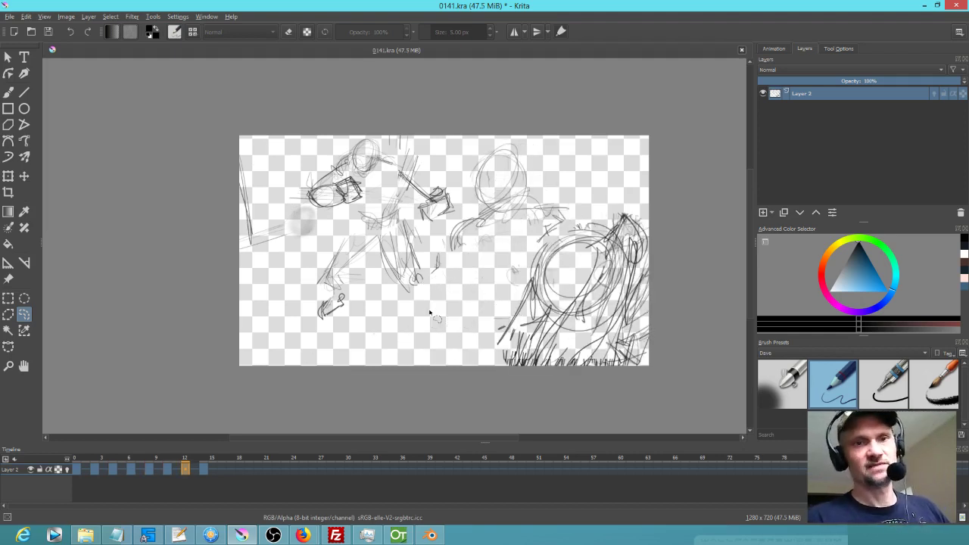
pyautogui.press(',')
pyautogui.press(',')
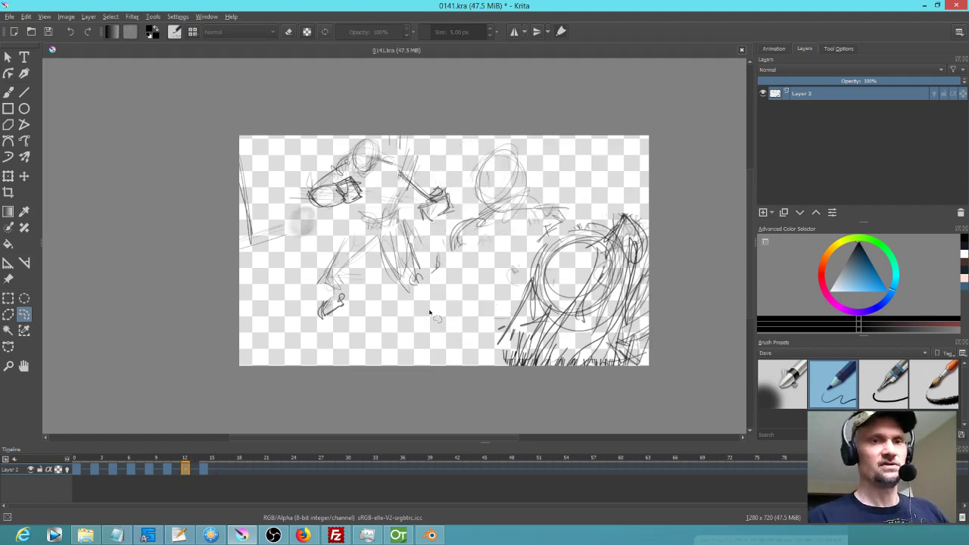
pyautogui.press('.')
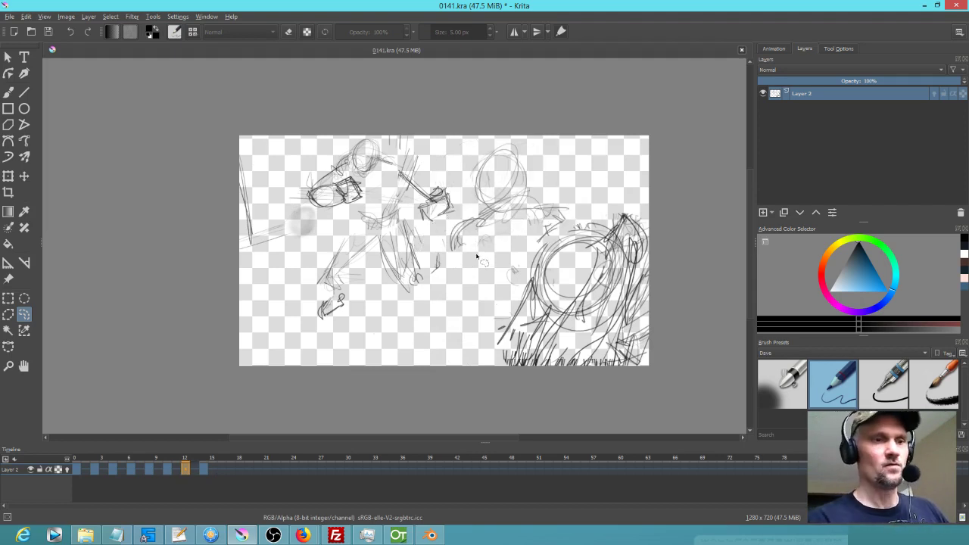
pyautogui.press(',')
pyautogui.press(',')
pyautogui.press('.')
pyautogui.press(',')
pyautogui.press(',')
pyautogui.press(',')
pyautogui.press(',')
pyautogui.press(',')
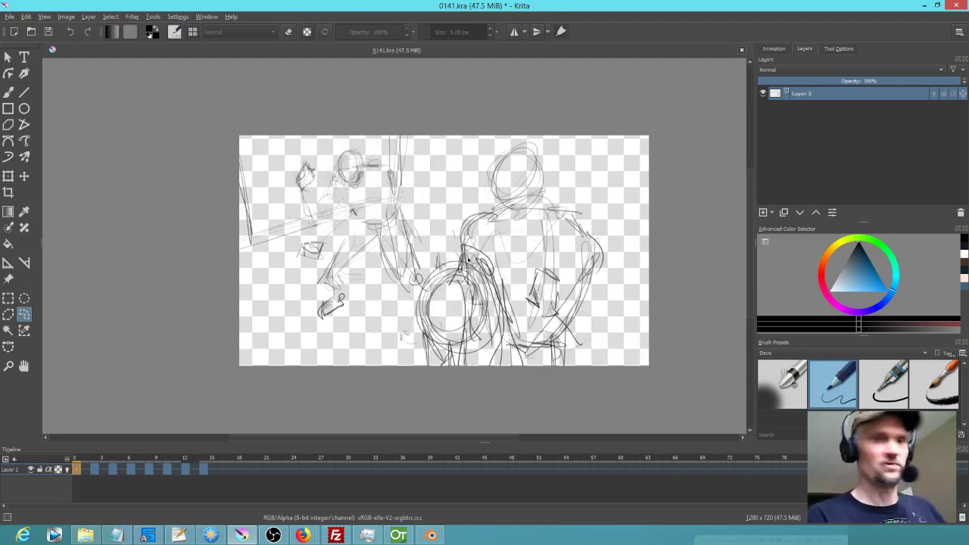
pyautogui.press('.')
pyautogui.press('.')
pyautogui.press('.')
pyautogui.press('.')
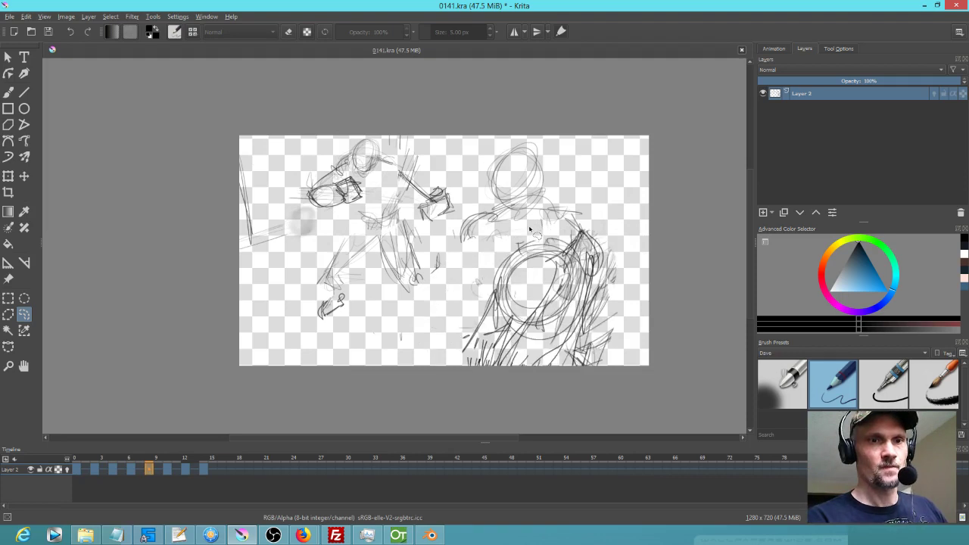
# - Sketch the rear large figure's arm hanging down from its near shoulder on frame 8 with the pencil brush
pyautogui.press('.')
pyautogui.press('.')
pyautogui.press(',')
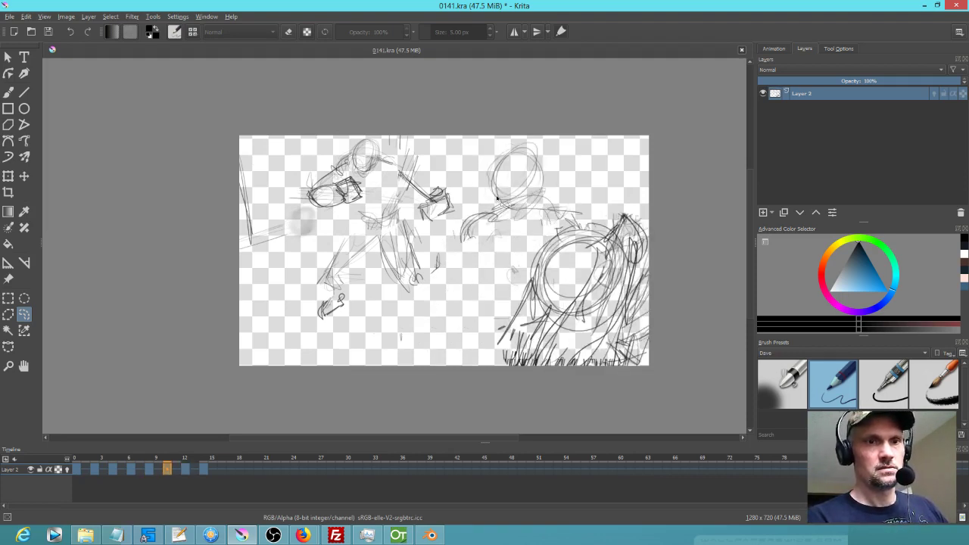
pyautogui.press(',')
pyautogui.press(',')
pyautogui.press('.')
pyautogui.press(',')
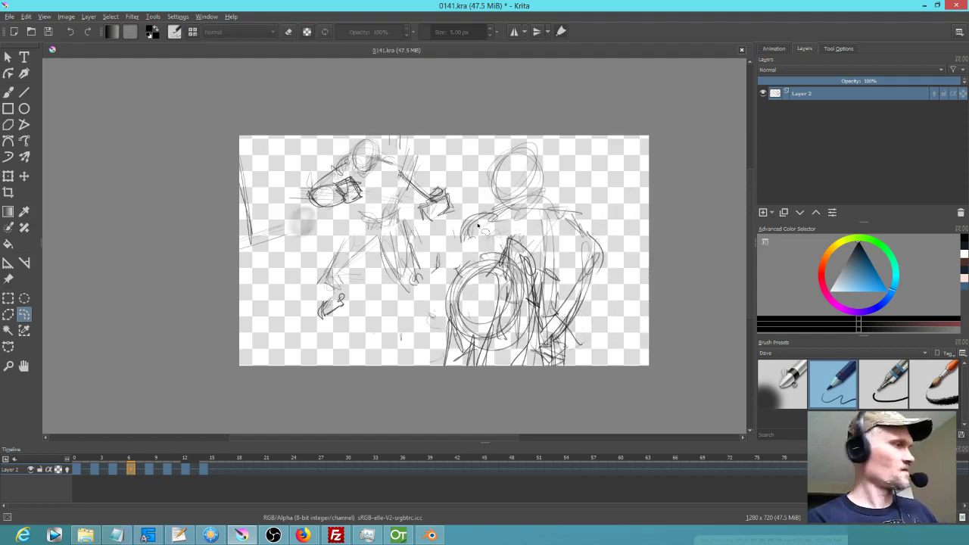
pyautogui.press('b')
pyautogui.moveTo(474, 220); pyautogui.dragTo(470, 261)
pyautogui.moveTo(468, 230); pyautogui.dragTo(464, 286)
pyautogui.moveTo(469, 257); pyautogui.dragTo(463, 300)
pyautogui.moveTo(466, 279); pyautogui.dragTo(464, 299)
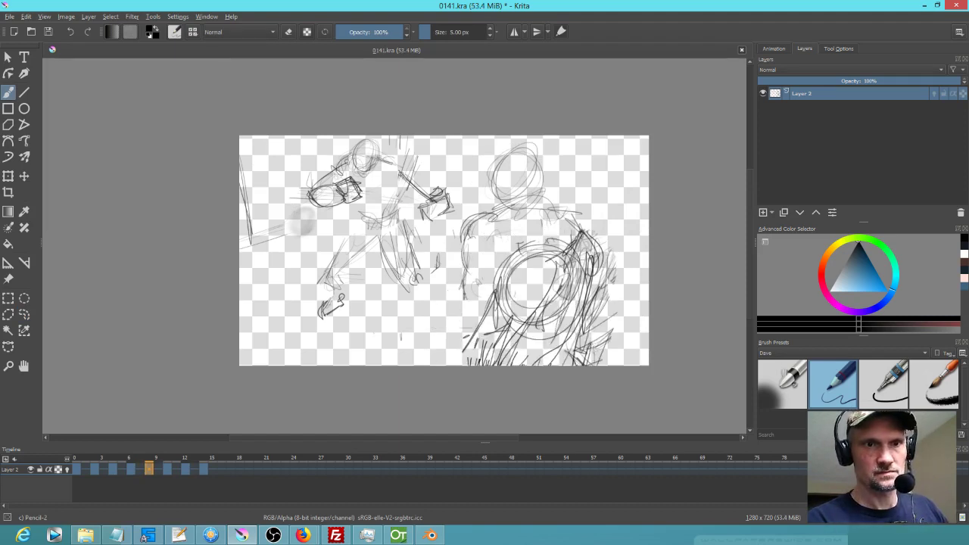
# - Draw the same arm on frame 10 as a longer line swinging down and slightly forward from the shoulder
pyautogui.press('Right')
pyautogui.press('Right')
pyautogui.moveTo(472, 214); pyautogui.dragTo(451, 300)
pyautogui.moveTo(466, 256); pyautogui.dragTo(451, 310)
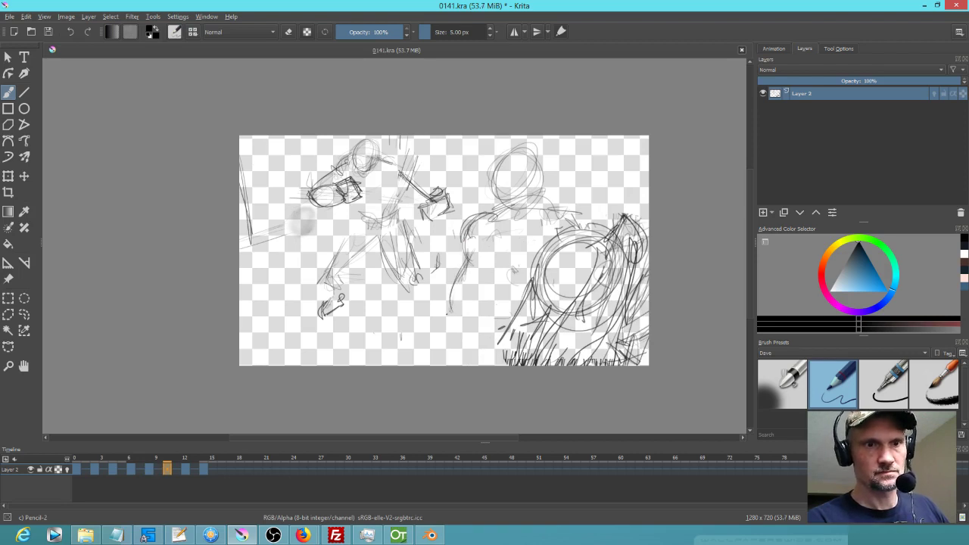
# - Sketch the rear large figure's arm on frame 12, reaching forward from the shoulder with an outer and inner contour
pyautogui.press('.')
pyautogui.moveTo(463, 243); pyautogui.dragTo(434, 285)
pyautogui.moveTo(444, 277)
pyautogui.mouseDown()
pyautogui.moveTo(425, 297)
pyautogui.moveTo(454, 288)
pyautogui.mouseUp()
pyautogui.moveTo(486, 244); pyautogui.dragTo(475, 281)
# - Sketch the rear large figure's near arm on frame 14 hanging below the head with a rounded forearm shape
pyautogui.press('.')
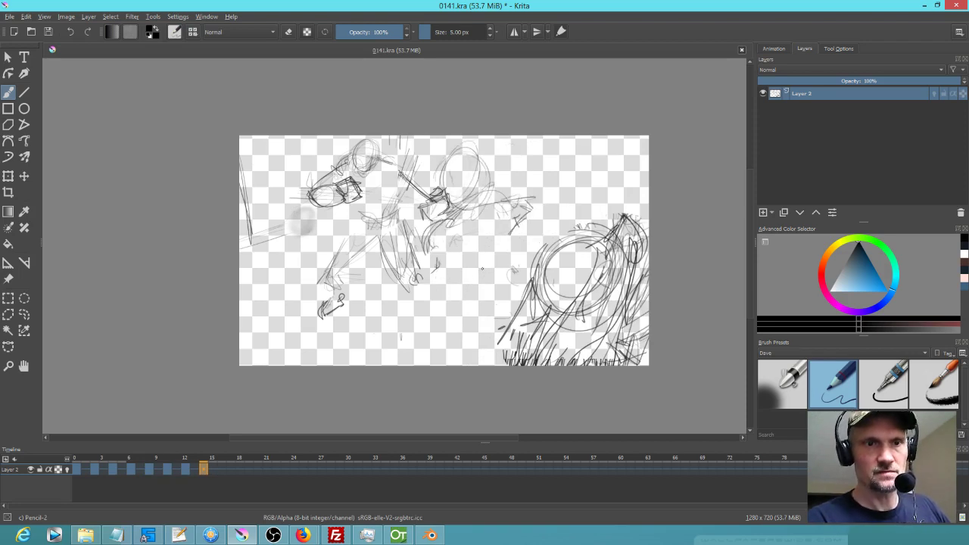
pyautogui.moveTo(432, 245); pyautogui.dragTo(418, 280)
pyautogui.moveTo(429, 256); pyautogui.dragTo(406, 306)
pyautogui.moveTo(414, 273); pyautogui.dragTo(421, 331)
pyautogui.moveTo(448, 295); pyautogui.dragTo(437, 321)
pyautogui.moveTo(444, 278); pyautogui.dragTo(439, 315)
pyautogui.moveTo(433, 279)
pyautogui.mouseDown()
pyautogui.moveTo(414, 286)
pyautogui.moveTo(423, 328)
pyautogui.moveTo(413, 330)
pyautogui.mouseUp()
pyautogui.moveTo(445, 284)
pyautogui.mouseDown()
pyautogui.moveTo(420, 329)
pyautogui.moveTo(434, 289)
pyautogui.mouseUp()
pyautogui.moveTo(454, 257); pyautogui.dragTo(439, 290)
# - Draw the rear large figure's far arm on frame 14, stretched out behind the head and bent at the elbow
pyautogui.press('Left')
pyautogui.press('Left')
pyautogui.press('Right')
pyautogui.press('Right')
pyautogui.moveTo(509, 202)
pyautogui.mouseDown()
pyautogui.moveTo(541, 195)
pyautogui.moveTo(553, 215)
pyautogui.moveTo(546, 229)
pyautogui.moveTo(557, 191)
pyautogui.mouseUp()
pyautogui.moveTo(542, 198); pyautogui.dragTo(563, 193)
pyautogui.moveTo(552, 226); pyautogui.dragTo(582, 201)
pyautogui.moveTo(557, 223); pyautogui.dragTo(574, 210)
pyautogui.moveTo(554, 167)
pyautogui.mouseDown()
pyautogui.moveTo(586, 191)
pyautogui.moveTo(578, 168)
pyautogui.moveTo(581, 199)
pyautogui.moveTo(571, 174)
pyautogui.mouseUp()
pyautogui.moveTo(571, 173); pyautogui.dragTo(591, 188)
pyautogui.moveTo(583, 181)
pyautogui.mouseDown()
pyautogui.moveTo(588, 203)
pyautogui.moveTo(528, 173)
pyautogui.moveTo(511, 175)
pyautogui.moveTo(509, 193)
pyautogui.mouseUp()
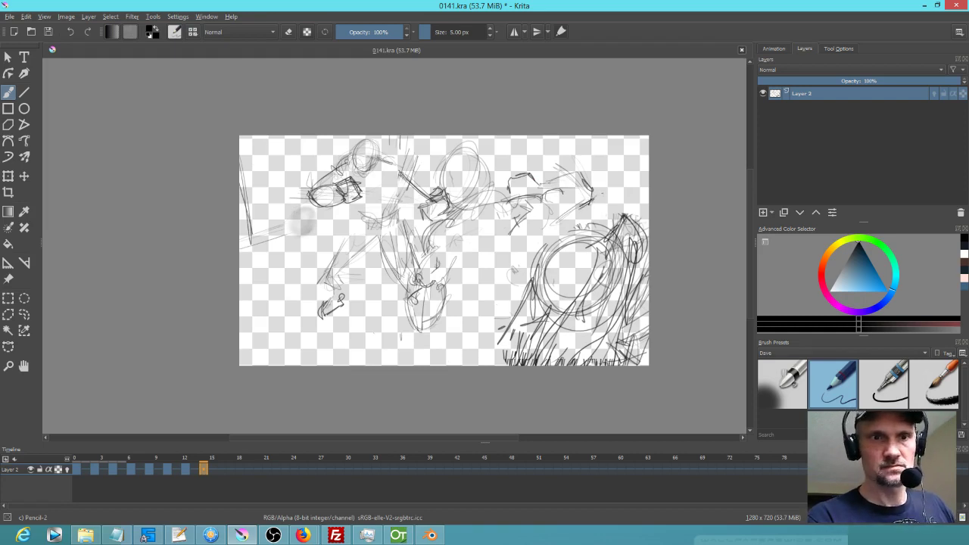
# - Add a short downward stroke to the rear large figure's far shoulder on frame 12
pyautogui.press('Left')
pyautogui.press('Left')
pyautogui.moveTo(546, 207); pyautogui.dragTo(568, 222)
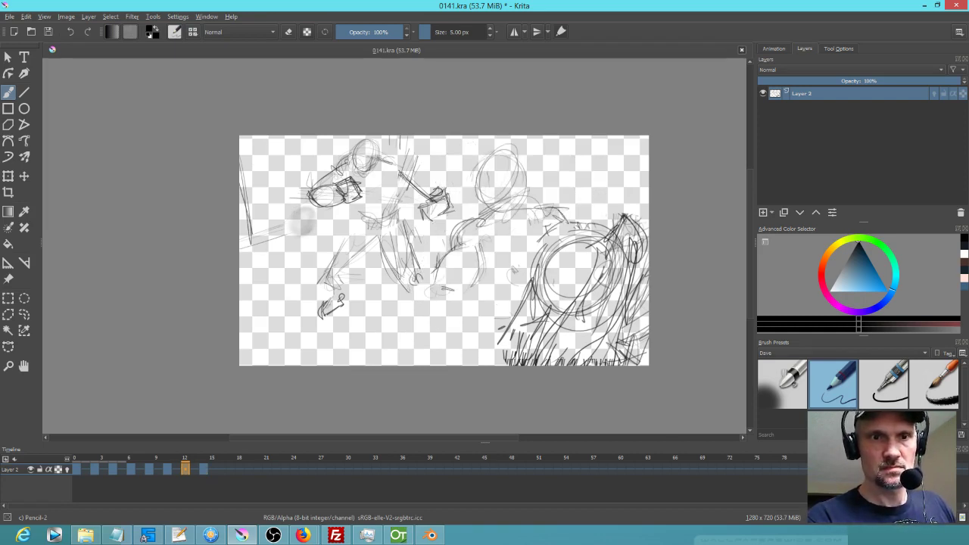
# - Flip back and forth between frames 10, 12 and 14 to judge the rear large figure's arm motion
pyautogui.press('Left')
pyautogui.press('Left')
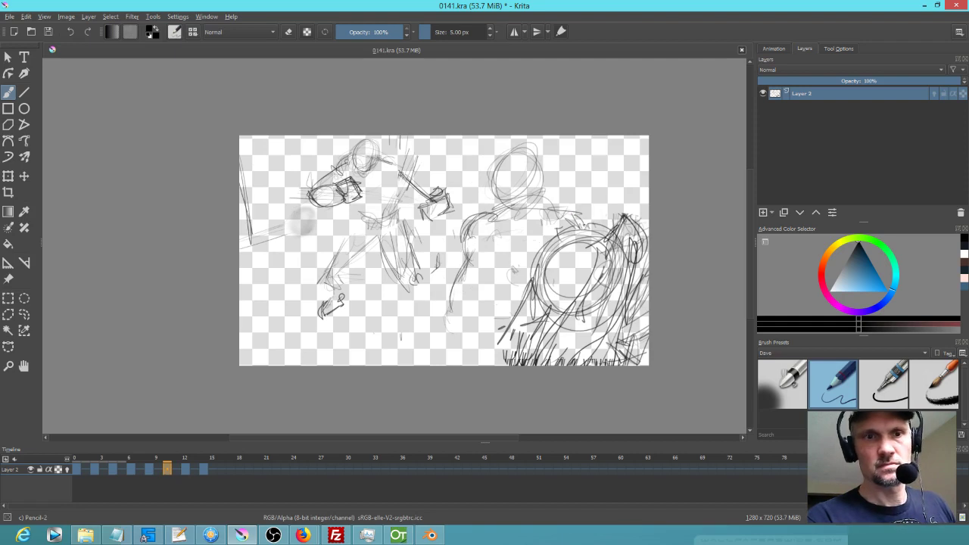
pyautogui.press('Right')
pyautogui.press('Right')
pyautogui.press('Right')
pyautogui.press('Right')
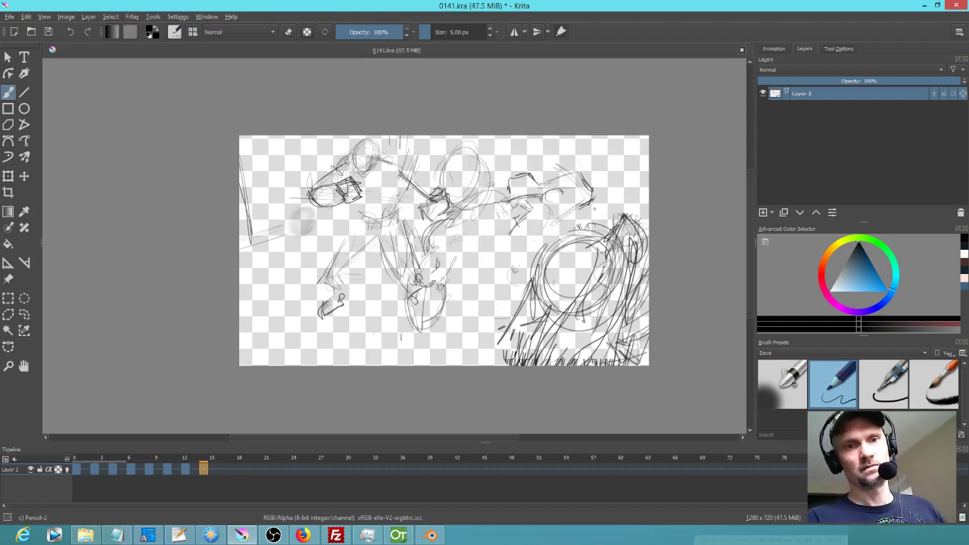
pyautogui.press('Left')
pyautogui.press('Left')
pyautogui.press('Right')
pyautogui.press('Right')
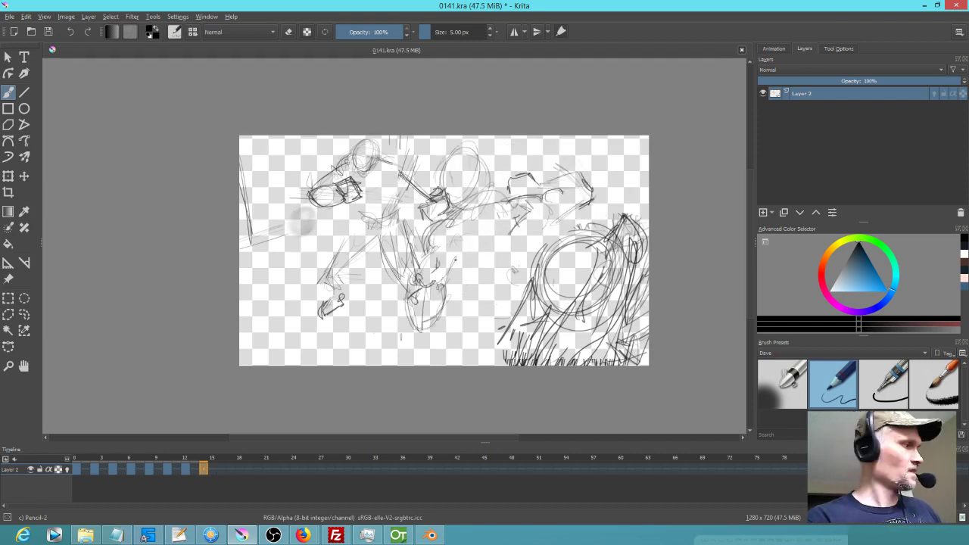
# - Erase the near arm with the rounded forearm on frame 14 and return to the 5 px pencil
pyautogui.press('e')
pyautogui.moveTo(452, 310)
pyautogui.mouseDown()
pyautogui.moveTo(467, 283)
pyautogui.moveTo(399, 321)
pyautogui.moveTo(442, 284)
pyautogui.moveTo(413, 340)
pyautogui.moveTo(410, 314)
pyautogui.moveTo(449, 273)
pyautogui.moveTo(430, 272)
pyautogui.moveTo(402, 298)
pyautogui.moveTo(429, 301)
pyautogui.moveTo(431, 280)
pyautogui.moveTo(417, 275)
pyautogui.moveTo(445, 242)
pyautogui.moveTo(433, 253)
pyautogui.moveTo(428, 294)
pyautogui.mouseUp()
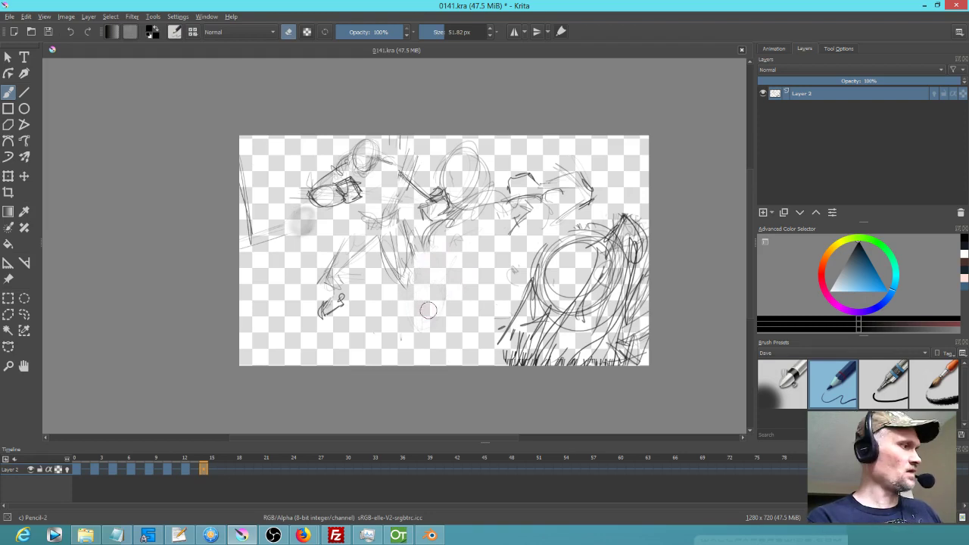
pyautogui.click(827, 387)
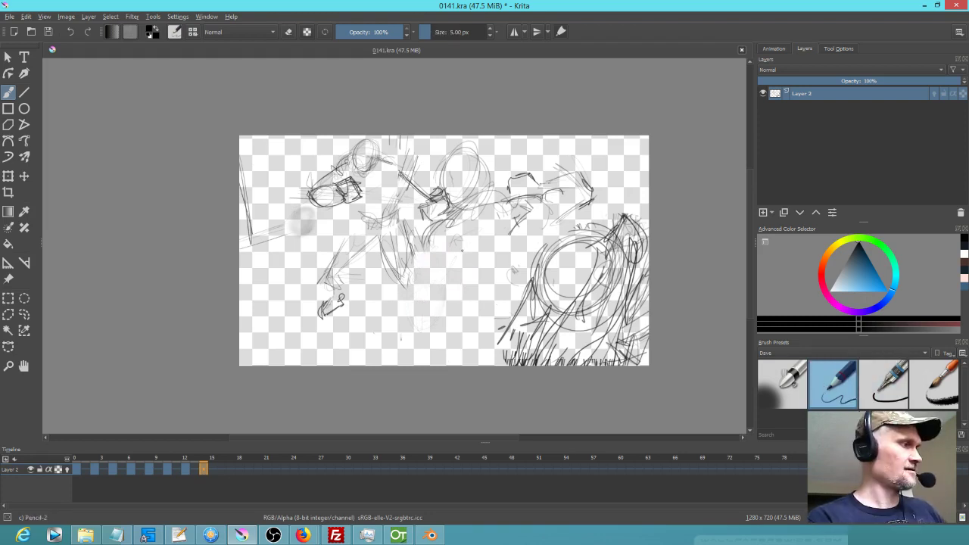
# - Redraw the near arm on frame 14 bent across the body towards the front figure, and add the torso's side lines
pyautogui.press('Left')
pyautogui.press('Left')
pyautogui.press('.')
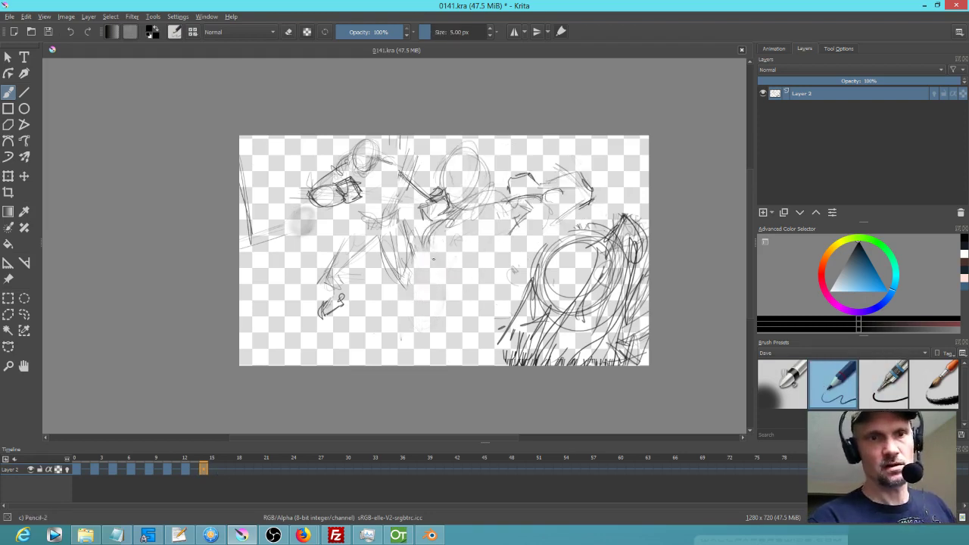
pyautogui.press(',')
pyautogui.press(',')
pyautogui.press('.')
pyautogui.press('.')
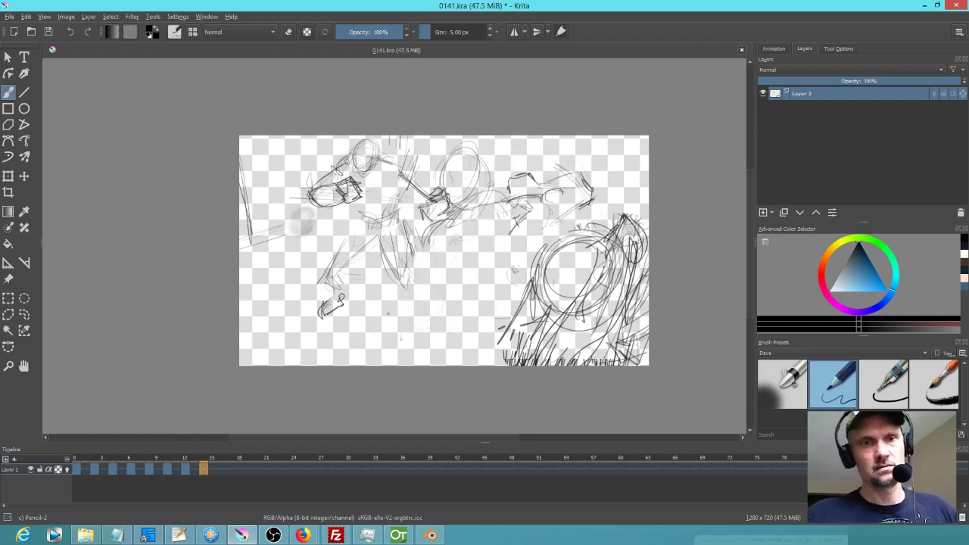
pyautogui.moveTo(426, 240); pyautogui.dragTo(436, 271)
pyautogui.moveTo(450, 222)
pyautogui.mouseDown()
pyautogui.moveTo(445, 268)
pyautogui.moveTo(460, 298)
pyautogui.moveTo(499, 312)
pyautogui.mouseUp()
pyautogui.moveTo(506, 224)
pyautogui.mouseDown()
pyautogui.moveTo(494, 303)
pyautogui.moveTo(508, 314)
pyautogui.moveTo(489, 330)
pyautogui.mouseUp()
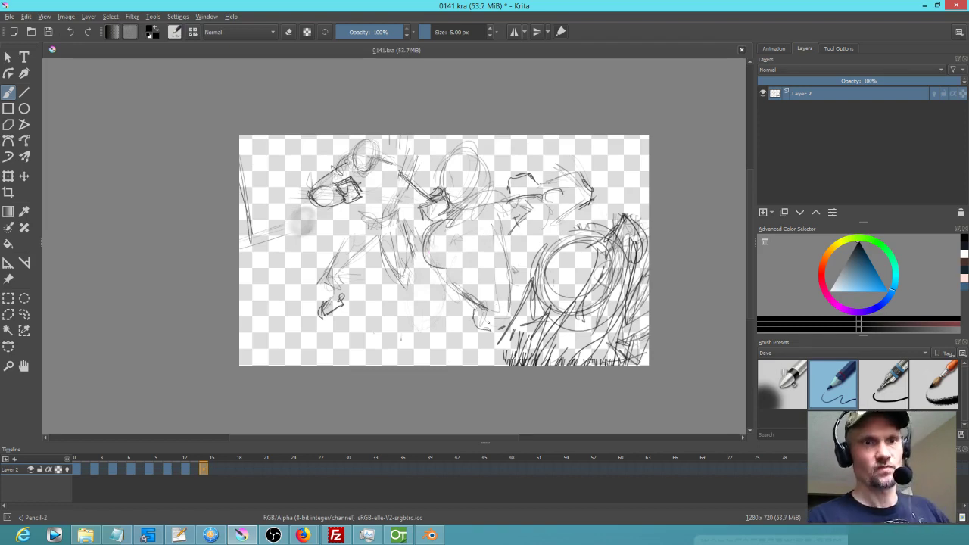
# - Compare the new arm pose with the preceding keyframes and reinforce the upper arm's outer contour on frame 14
pyautogui.press('Left')
pyautogui.press('Left')
pyautogui.press('Right')
pyautogui.press('Right')
pyautogui.press('Right')
pyautogui.press('Left')
pyautogui.press('Left')
pyautogui.press('Left')
pyautogui.press('Left')
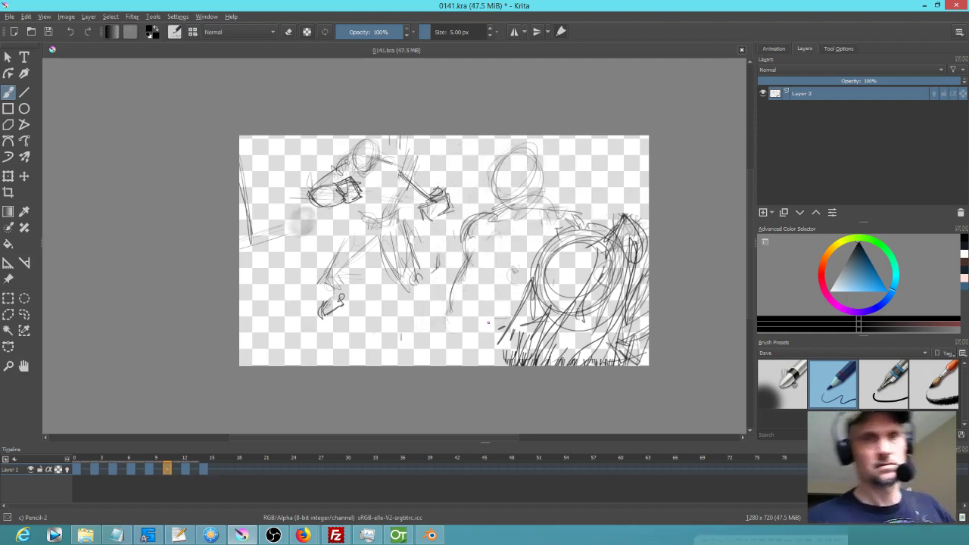
pyautogui.press('Right')
pyautogui.press('Right')
pyautogui.press('Right')
pyautogui.press('Right')
pyautogui.moveTo(436, 231); pyautogui.dragTo(425, 275)
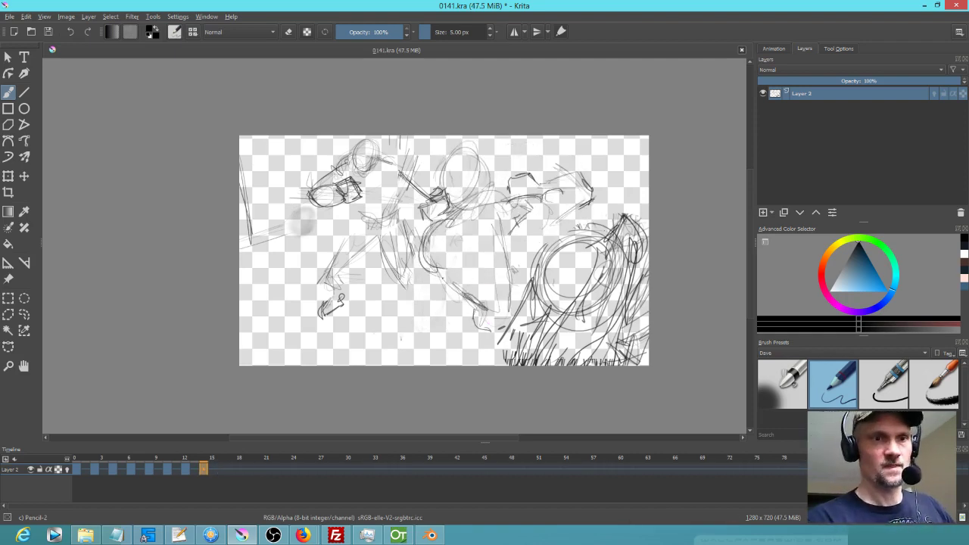
# - Step back through the keyframes from frame 14 to 10 and forward again to examine the bent arm's motion
pyautogui.press('Left')
pyautogui.press('Left')
pyautogui.press('Left')
pyautogui.press('Left')
pyautogui.press('Right')
pyautogui.press('Right')
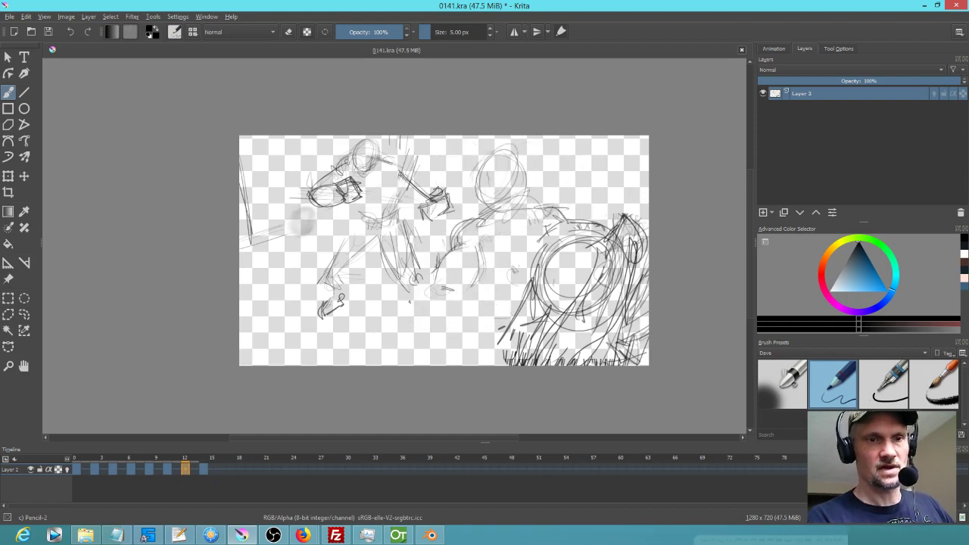
# - Sketch the large figure's hand near the middle of frame 12 and compare it with the previous keyframe
pyautogui.moveTo(411, 301); pyautogui.dragTo(414, 318)
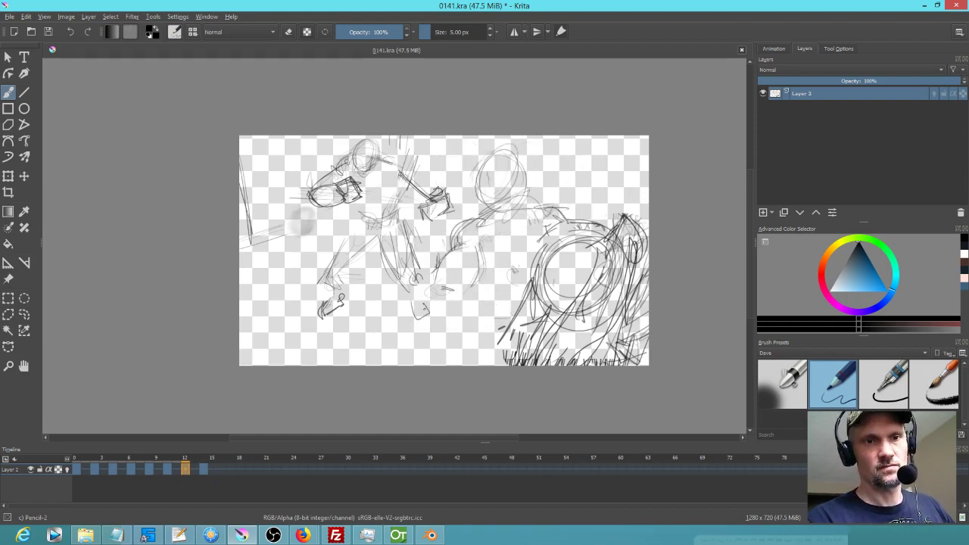
pyautogui.press('Left')
pyautogui.press('Left')
pyautogui.press('Right')
pyautogui.press('Right')
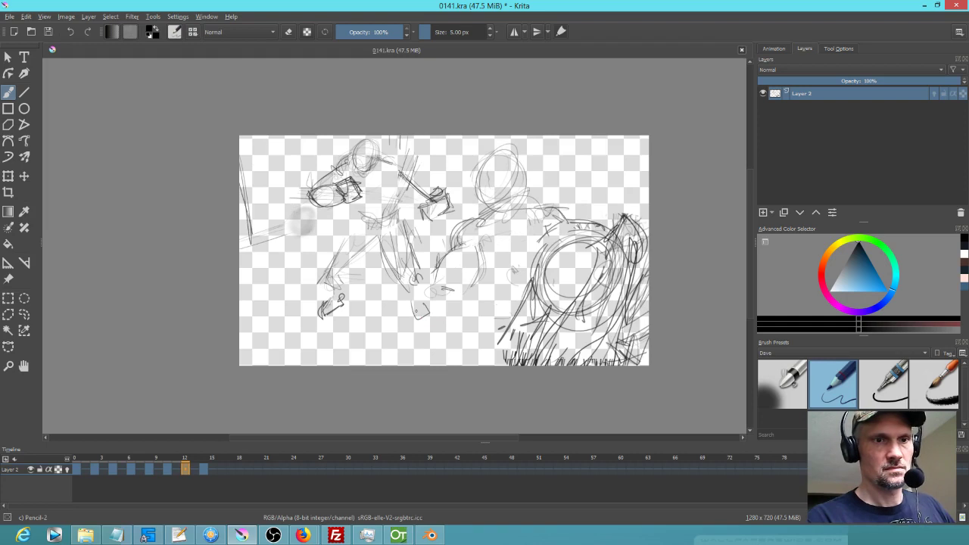
# - Flip back and forth through the existing keyframes up to frame 14 to examine the figure's and creature's motion
pyautogui.press('Left')
pyautogui.press('Left')
pyautogui.press('Left')
pyautogui.press('Left')
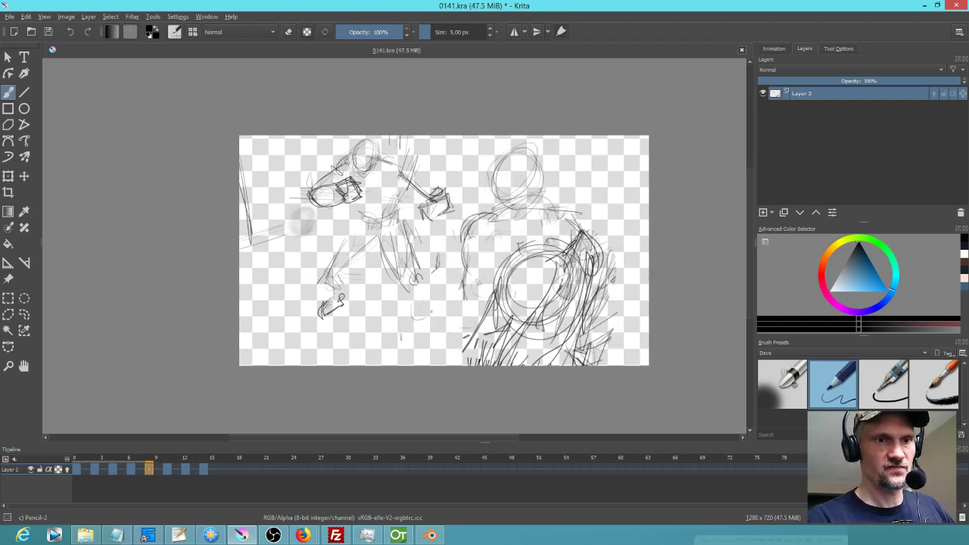
pyautogui.press('Left')
pyautogui.press('Left')
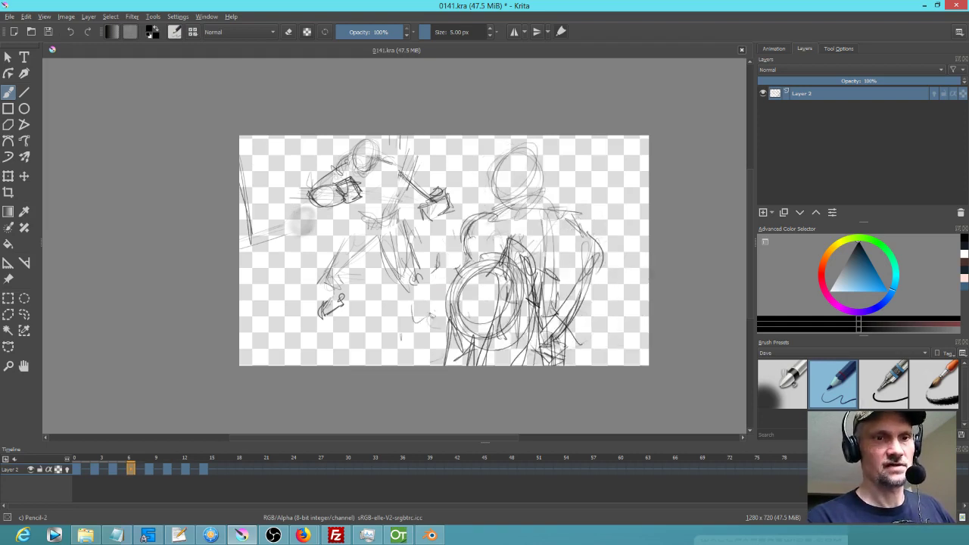
pyautogui.press('Left')
pyautogui.press('Left')
pyautogui.press('Right')
pyautogui.press('Right')
pyautogui.press('Right')
pyautogui.press('Right')
pyautogui.press('Right')
pyautogui.press('Right')
pyautogui.press('Right')
pyautogui.press('Right')
pyautogui.press('Right')
pyautogui.press('Right')
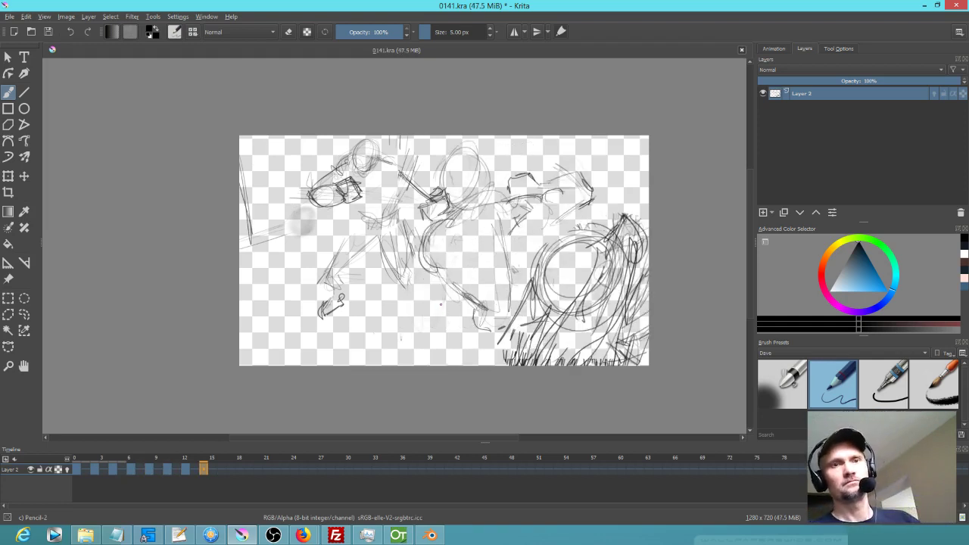
pyautogui.press('Left')
pyautogui.press('Left')
pyautogui.press('Left')
pyautogui.press('Left')
pyautogui.press('Right')
pyautogui.press('Right')
pyautogui.press('Right')
pyautogui.press('Right')
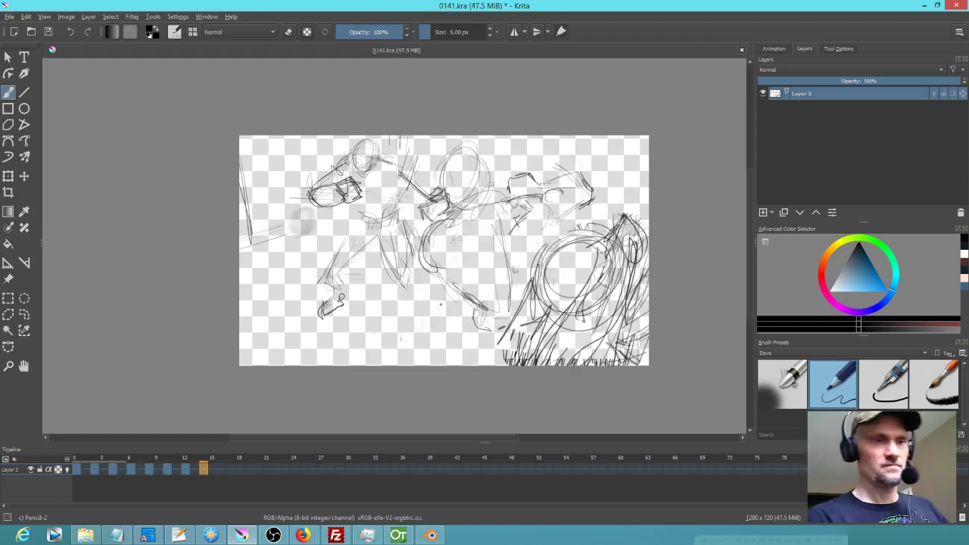
# - Duplicate the current drawing as a new keyframe on frame 18 of Layer 2
pyautogui.press('Right')
pyautogui.press('Right')
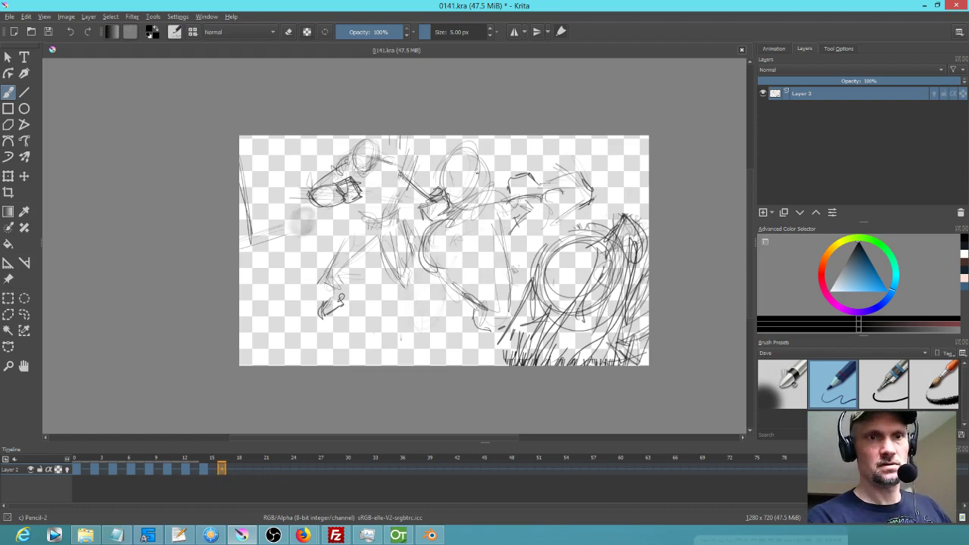
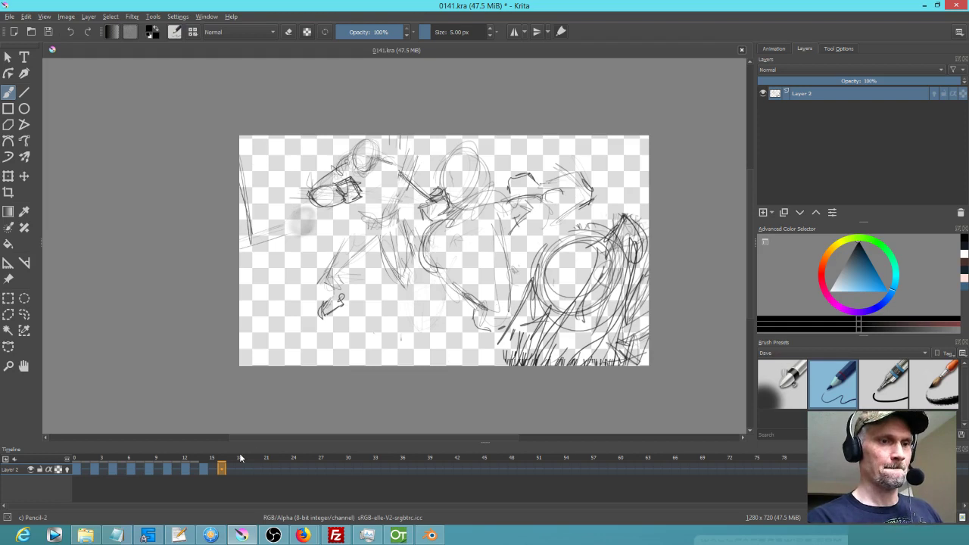
pyautogui.moveTo(204, 472); pyautogui.dragTo(239, 472)
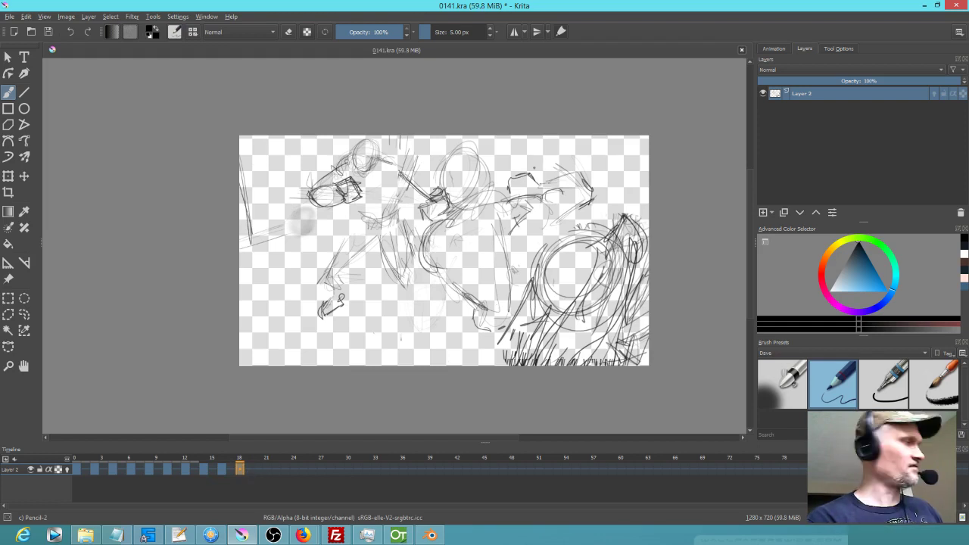
# - Erase the large middle figure from frame 18 using Ink-7 Brush Rough as an enlarged eraser
pyautogui.click(934, 384)
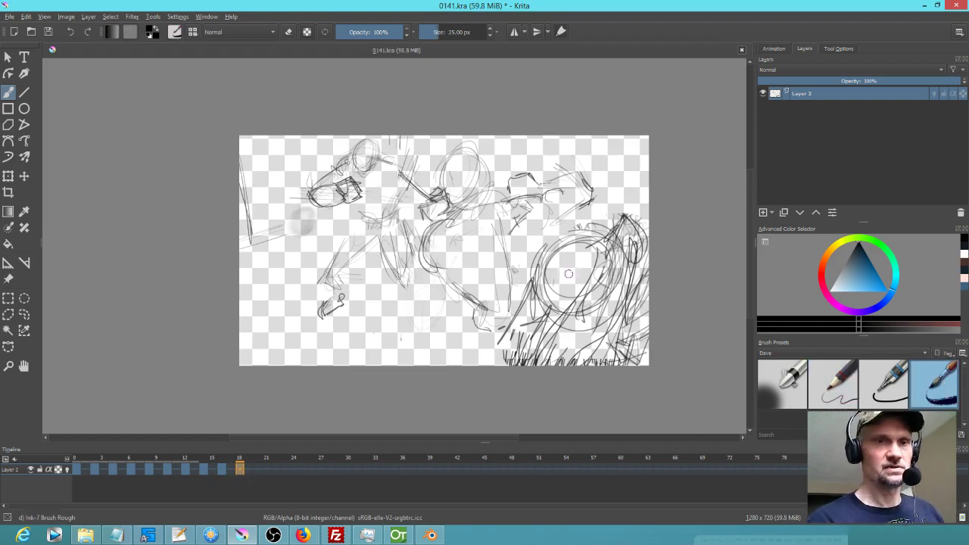
pyautogui.press('e')
pyautogui.moveTo(501, 253)
pyautogui.mouseDown()
pyautogui.moveTo(516, 229)
pyautogui.moveTo(591, 201)
pyautogui.moveTo(528, 223)
pyautogui.moveTo(576, 228)
pyautogui.mouseUp()
pyautogui.moveTo(601, 177)
pyautogui.mouseDown()
pyautogui.moveTo(519, 147)
pyautogui.moveTo(493, 183)
pyautogui.moveTo(490, 297)
pyautogui.mouseUp()
# - Erase the large middle figure from frame 16, keeping the creature and the smaller figure
pyautogui.press('Left')
pyautogui.press('Left')
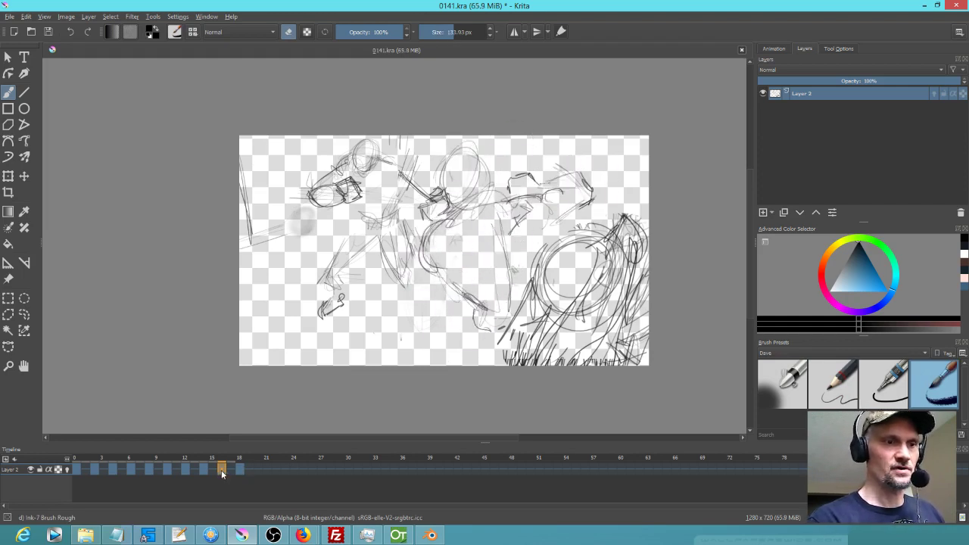
pyautogui.moveTo(489, 306)
pyautogui.mouseDown()
pyautogui.moveTo(442, 261)
pyautogui.moveTo(472, 227)
pyautogui.moveTo(478, 160)
pyautogui.moveTo(541, 168)
pyautogui.moveTo(532, 200)
pyautogui.moveTo(544, 201)
pyautogui.moveTo(562, 234)
pyautogui.mouseUp()
# - Sketch the large figure's new pose on frame 18 with Pencil-2, drawing the shoulder line and the bent arm
pyautogui.click(842, 389)
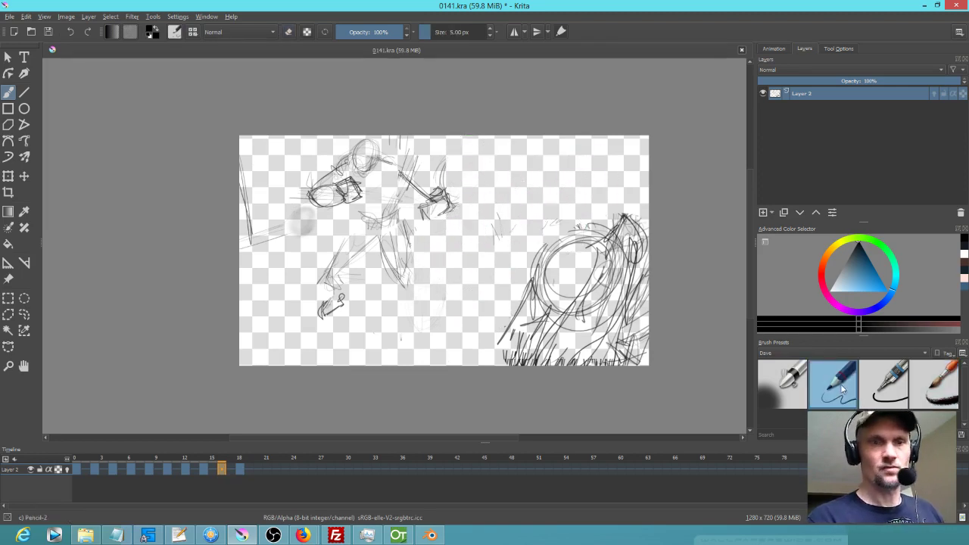
pyautogui.click(241, 470)
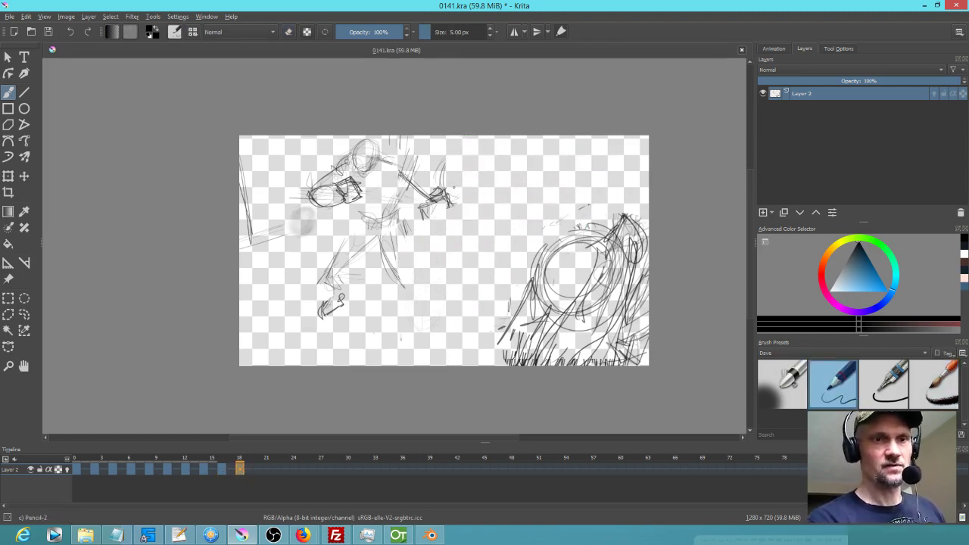
pyautogui.press('Left')
pyautogui.press('Left')
pyautogui.press('Right')
pyautogui.press('Right')
pyautogui.moveTo(482, 188)
pyautogui.mouseDown()
pyautogui.moveTo(463, 243)
pyautogui.moveTo(485, 186)
pyautogui.mouseUp()
pyautogui.moveTo(423, 218)
pyautogui.mouseDown()
pyautogui.moveTo(542, 205)
pyautogui.moveTo(416, 250)
pyautogui.moveTo(419, 288)
pyautogui.mouseUp()
pyautogui.moveTo(453, 203); pyautogui.dragTo(541, 208)
pyautogui.moveTo(448, 208)
pyautogui.mouseDown()
pyautogui.moveTo(539, 215)
pyautogui.moveTo(533, 261)
pyautogui.mouseUp()
pyautogui.moveTo(542, 206); pyautogui.dragTo(518, 300)
# - Add long curved side lines for the torso on frame 18 and refine the arm, checking against frame 16
pyautogui.moveTo(401, 236); pyautogui.dragTo(407, 308)
pyautogui.moveTo(420, 219); pyautogui.dragTo(449, 357)
pyautogui.moveTo(477, 200)
pyautogui.mouseDown()
pyautogui.moveTo(448, 306)
pyautogui.moveTo(470, 350)
pyautogui.mouseUp()
pyautogui.press('Left')
pyautogui.press('Left')
pyautogui.press('Right')
pyautogui.press('Right')
pyautogui.moveTo(519, 212)
pyautogui.mouseDown()
pyautogui.moveTo(549, 232)
pyautogui.moveTo(563, 227)
pyautogui.moveTo(542, 259)
pyautogui.moveTo(512, 220)
pyautogui.moveTo(522, 227)
pyautogui.moveTo(498, 271)
pyautogui.moveTo(488, 269)
pyautogui.moveTo(507, 290)
pyautogui.moveTo(538, 286)
pyautogui.moveTo(517, 286)
pyautogui.mouseUp()
# - Flip between frames 14, 16 and 18 to compare the figure's poses
pyautogui.press('Left')
pyautogui.press('Left')
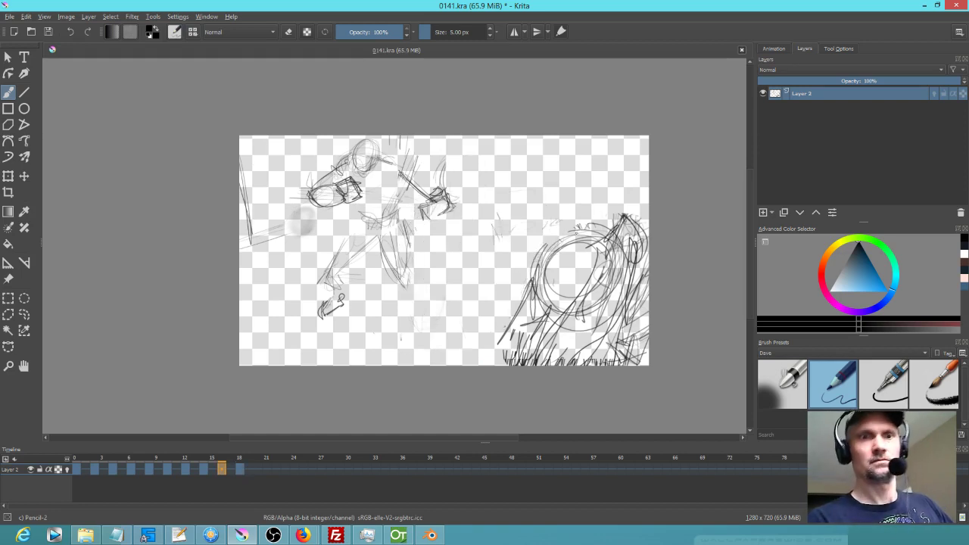
pyautogui.press('Right')
pyautogui.press('Right')
pyautogui.press('l')
pyautogui.press('Left')
pyautogui.press('Left')
pyautogui.press('Left')
pyautogui.press('Left')
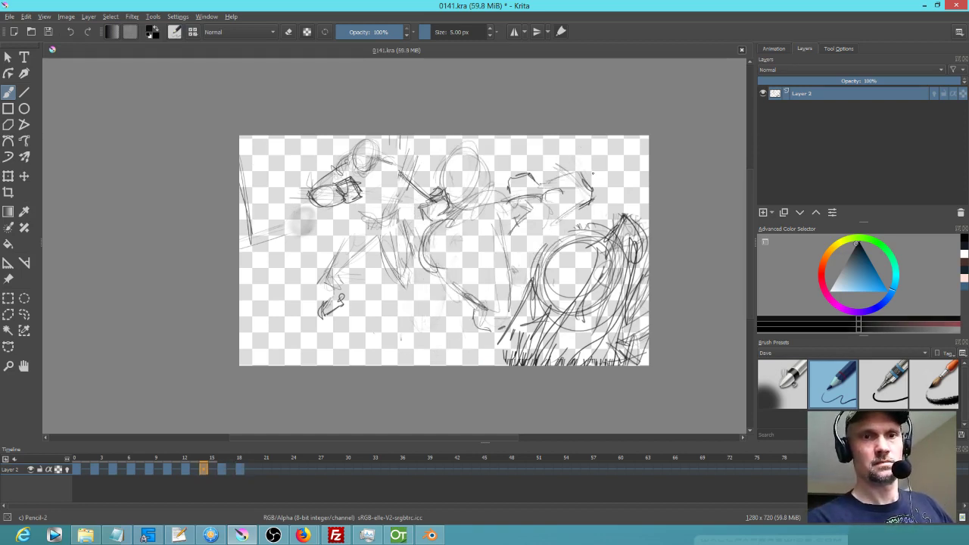
pyautogui.press('Right')
pyautogui.press('Right')
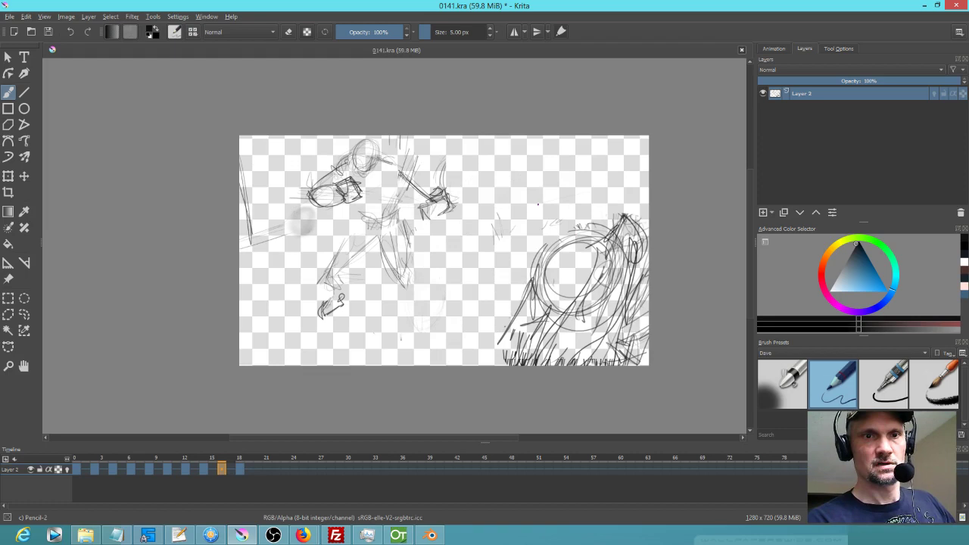
# - Sketch faint straight lines meeting in a corner above the creature on frame 16 and compare with frame 14
pyautogui.moveTo(593, 138); pyautogui.dragTo(631, 187)
pyautogui.moveTo(539, 225); pyautogui.dragTo(641, 204)
pyautogui.moveTo(592, 137); pyautogui.dragTo(641, 206)
pyautogui.press('Left')
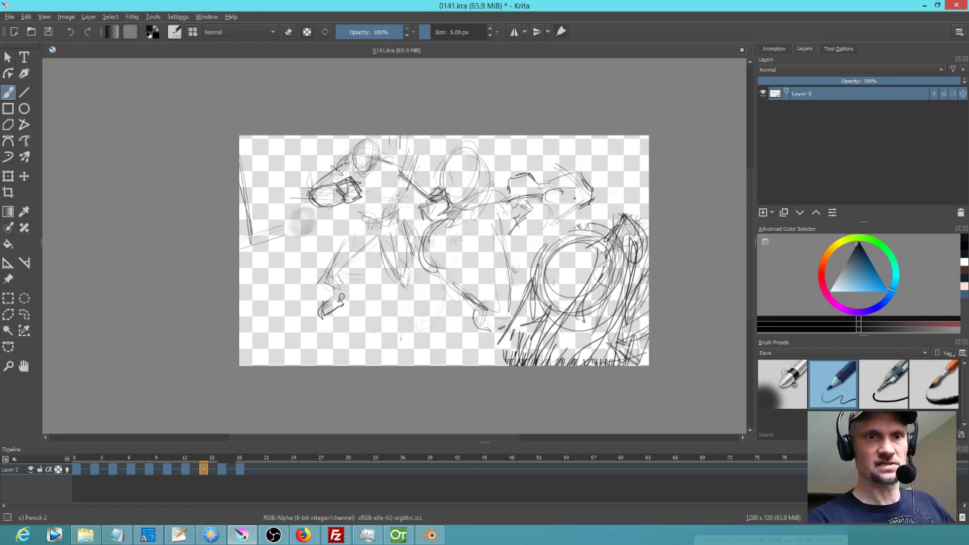
pyautogui.press('Right')
pyautogui.press('Left')
# - Sketch the large figure's round head above the shoulder line on frame 18
pyautogui.press('Right')
pyautogui.press('Right')
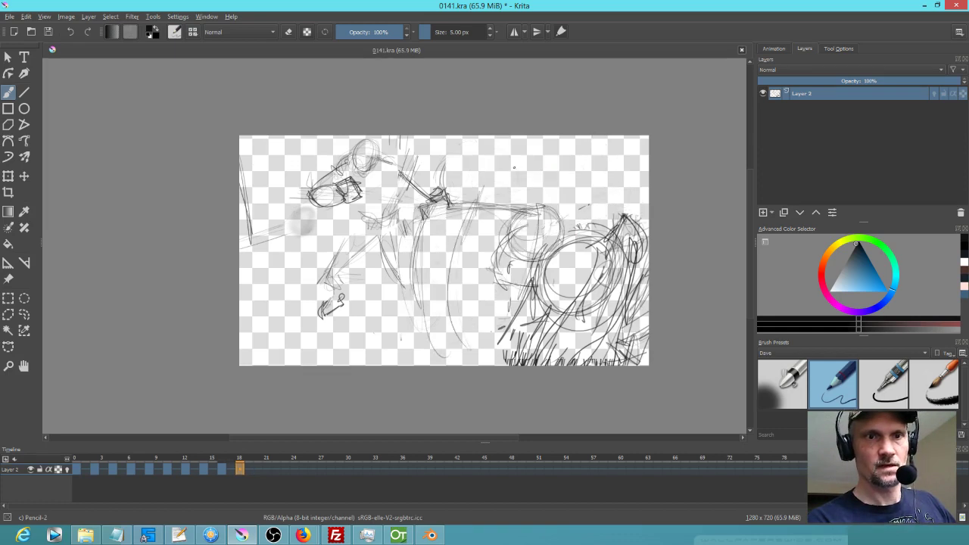
pyautogui.moveTo(483, 171); pyautogui.dragTo(528, 188)
pyautogui.moveTo(470, 191)
pyautogui.mouseDown()
pyautogui.moveTo(469, 175)
pyautogui.moveTo(532, 193)
pyautogui.mouseUp()
pyautogui.moveTo(464, 192)
pyautogui.mouseDown()
pyautogui.moveTo(505, 164)
pyautogui.moveTo(527, 208)
pyautogui.mouseUp()
pyautogui.moveTo(472, 195); pyautogui.dragTo(532, 189)
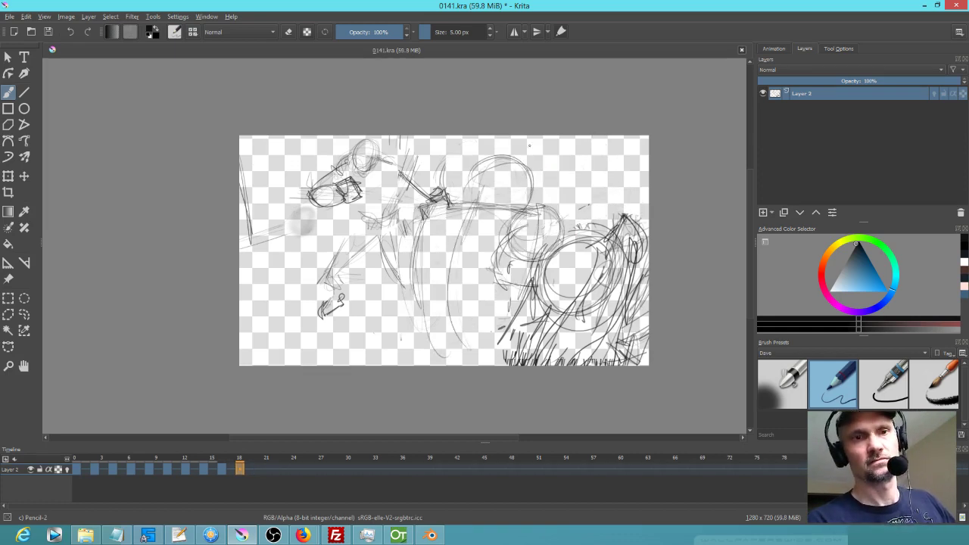
# - Turn on onion skins for Layer 2 and sketch the large figure's head on frame 16
pyautogui.press('Left')
pyautogui.press('Left')
pyautogui.press('Right')
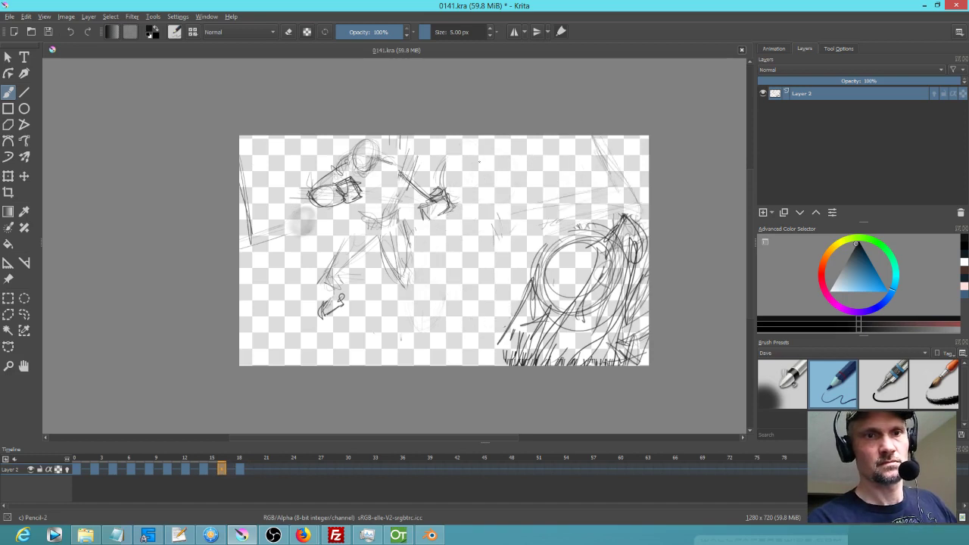
pyautogui.click(66, 470)
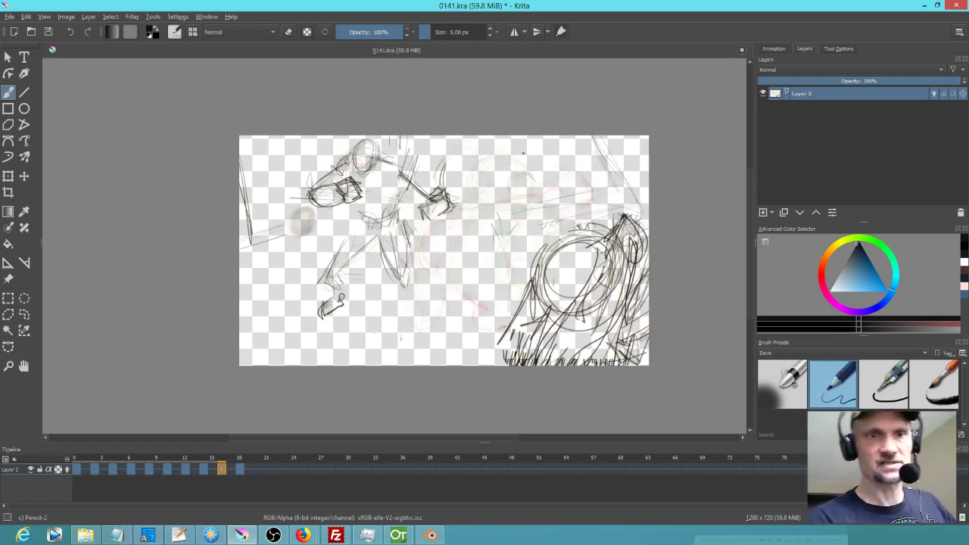
pyautogui.moveTo(484, 152)
pyautogui.mouseDown()
pyautogui.moveTo(452, 202)
pyautogui.moveTo(505, 182)
pyautogui.moveTo(506, 201)
pyautogui.mouseUp()
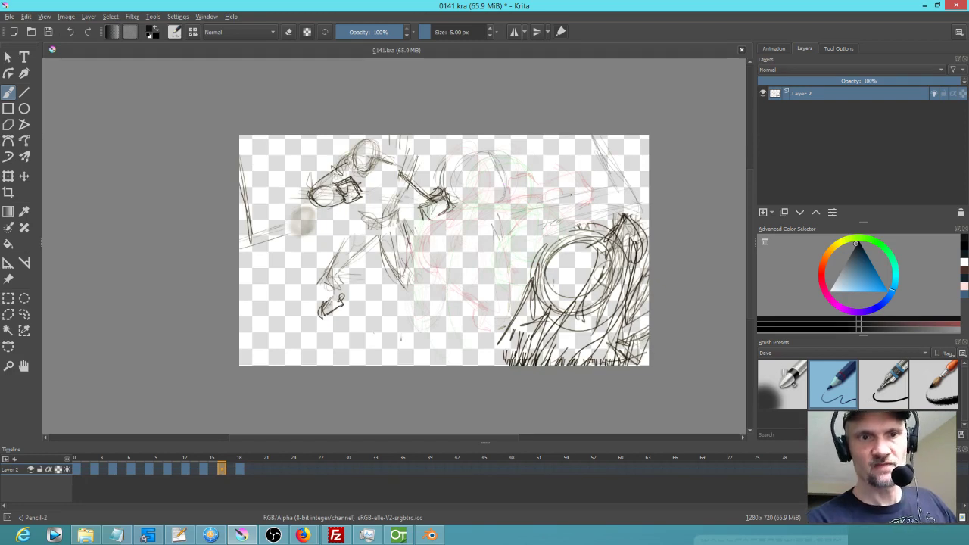
# - Duplicate the frame 18 keyframe onto frame 20 and erase its creature with Ink-7 Brush Rough at about 106 px
pyautogui.press('.')
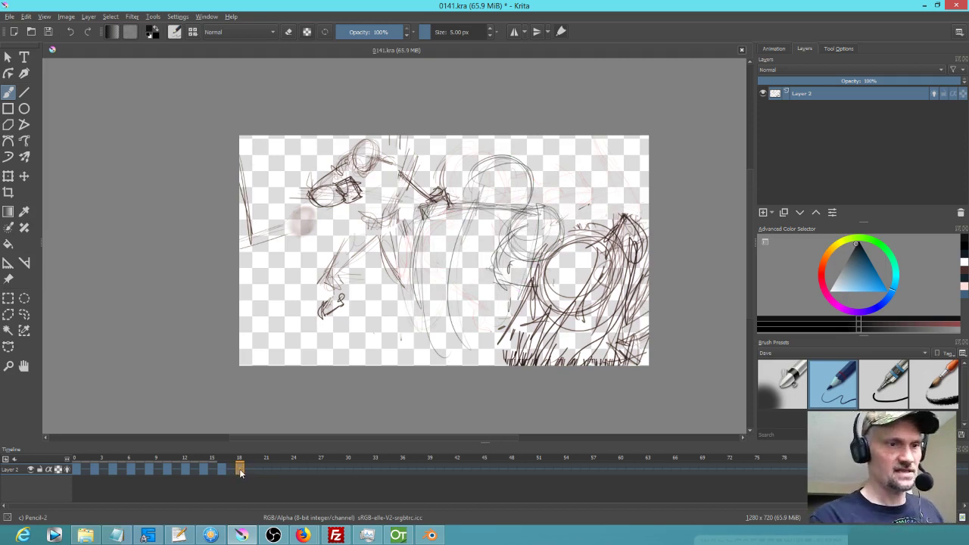
pyautogui.moveTo(241, 473); pyautogui.dragTo(258, 471)
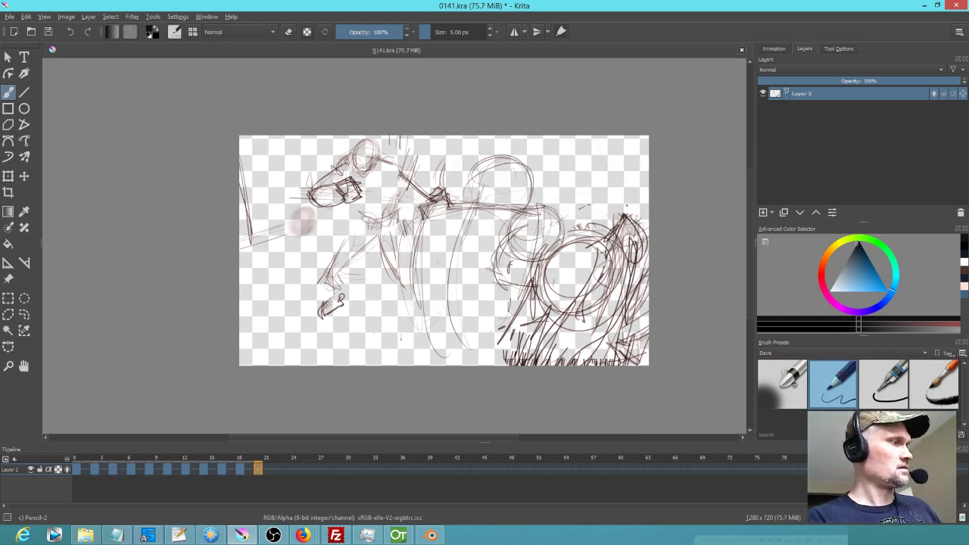
pyautogui.click(934, 384)
pyautogui.press('e')
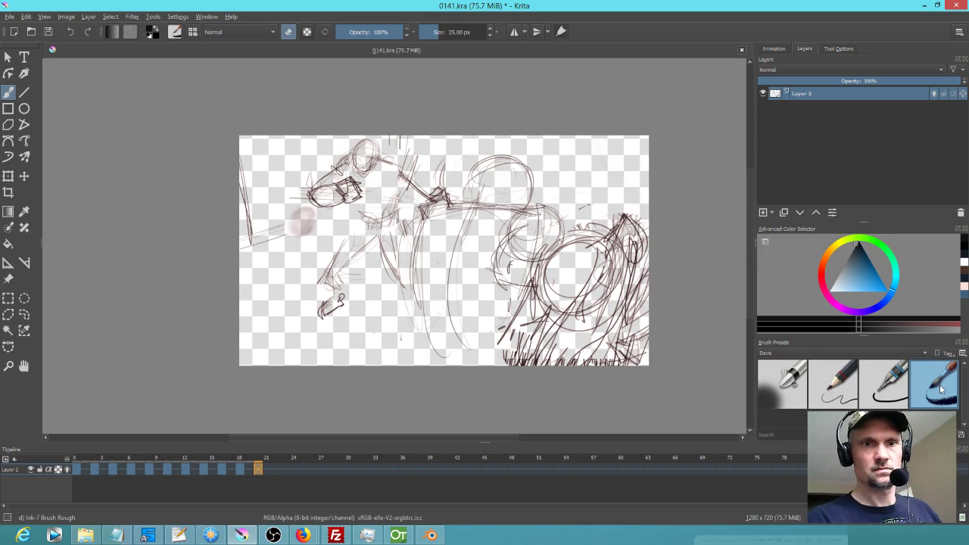
pyautogui.keyDown('shift'); pyautogui.moveTo(602, 256); pyautogui.dragTo(611, 253); pyautogui.keyUp('shift')
pyautogui.moveTo(629, 229)
pyautogui.mouseDown()
pyautogui.moveTo(635, 305)
pyautogui.moveTo(621, 215)
pyautogui.moveTo(583, 251)
pyautogui.moveTo(575, 333)
pyautogui.moveTo(530, 359)
pyautogui.mouseUp()
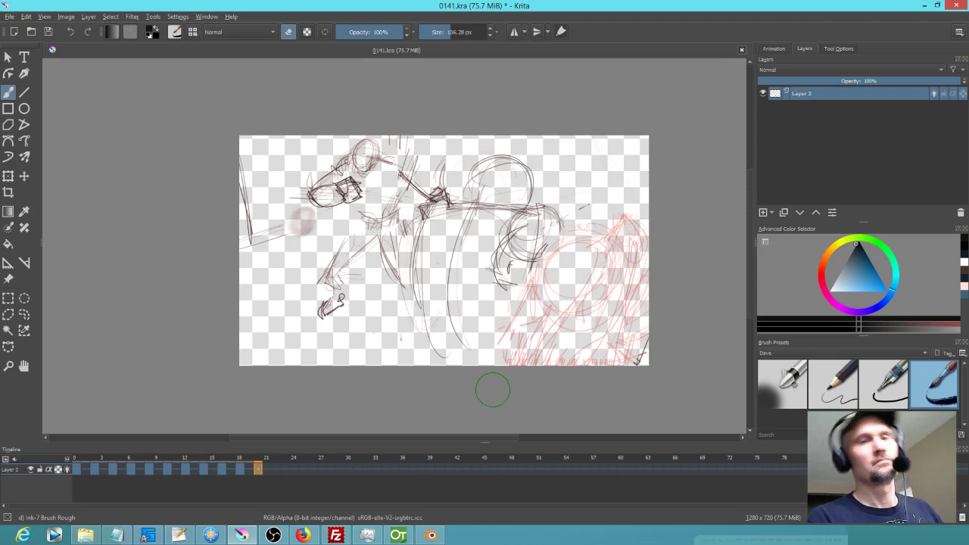
# - Turn off onion skins and sketch a rounded form with a boxy shape and an X beneath it on frame 20 using Pencil-2
pyautogui.click(67, 469)
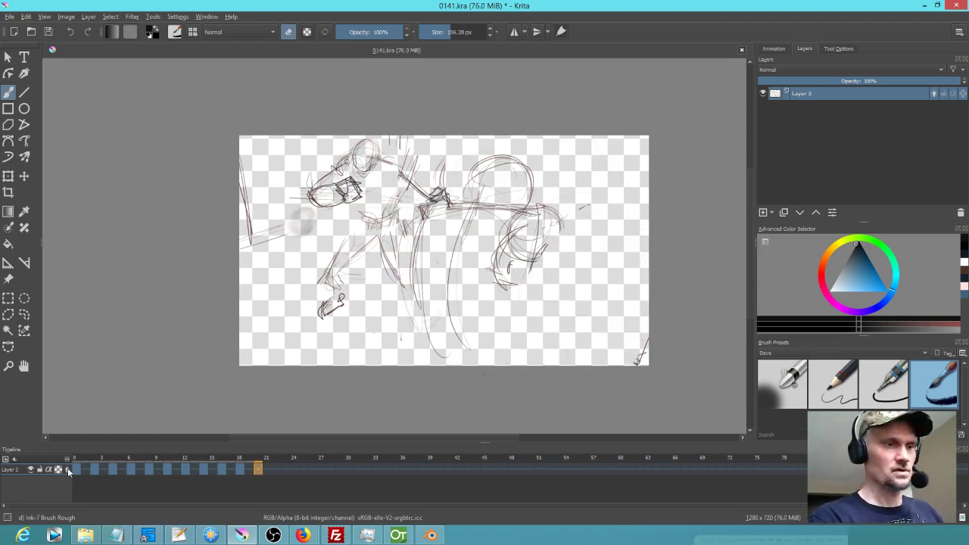
pyautogui.click(839, 396)
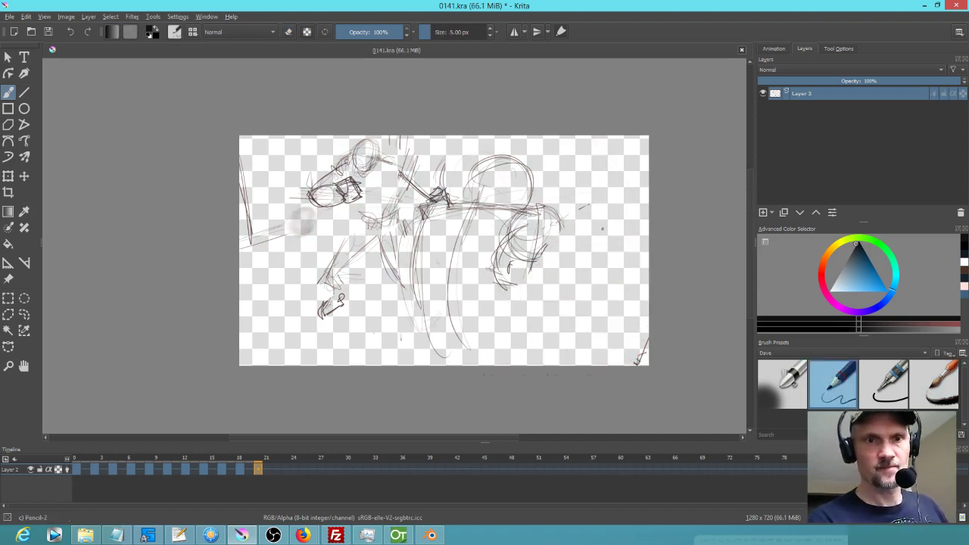
pyautogui.moveTo(546, 233)
pyautogui.mouseDown()
pyautogui.moveTo(589, 225)
pyautogui.moveTo(537, 259)
pyautogui.mouseUp()
pyautogui.moveTo(566, 211); pyautogui.dragTo(544, 248)
pyautogui.moveTo(540, 251); pyautogui.dragTo(591, 255)
pyautogui.moveTo(577, 211)
pyautogui.mouseDown()
pyautogui.moveTo(598, 250)
pyautogui.moveTo(531, 304)
pyautogui.mouseUp()
pyautogui.moveTo(553, 250); pyautogui.dragTo(535, 278)
pyautogui.moveTo(550, 261)
pyautogui.mouseDown()
pyautogui.moveTo(530, 311)
pyautogui.moveTo(562, 311)
pyautogui.mouseUp()
pyautogui.moveTo(563, 262); pyautogui.dragTo(570, 277)
pyautogui.moveTo(570, 262)
pyautogui.mouseDown()
pyautogui.moveTo(530, 318)
pyautogui.moveTo(592, 317)
pyautogui.mouseUp()
# - Flip between frames 18 and 20 to compare the creature's drawing with its new pose
pyautogui.press('Left')
pyautogui.press('Left')
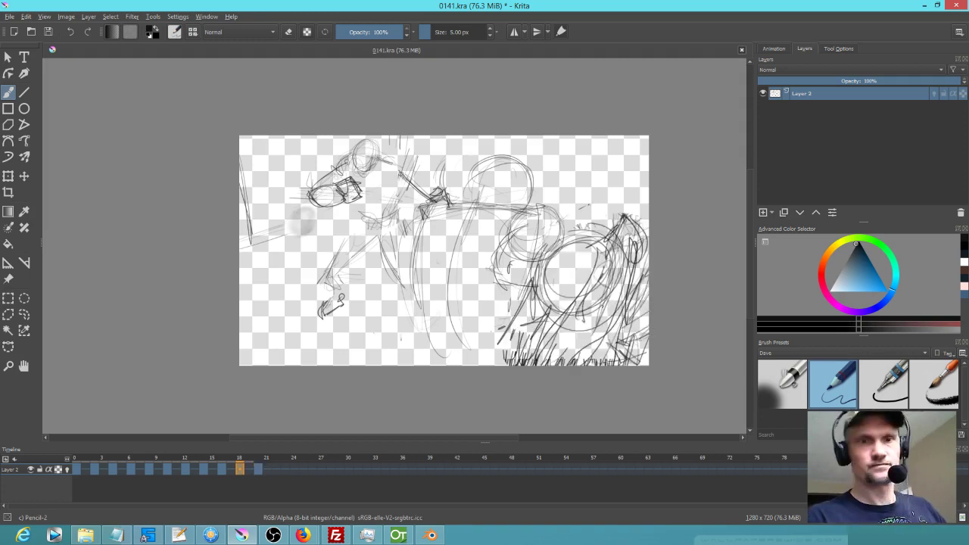
pyautogui.press(',')
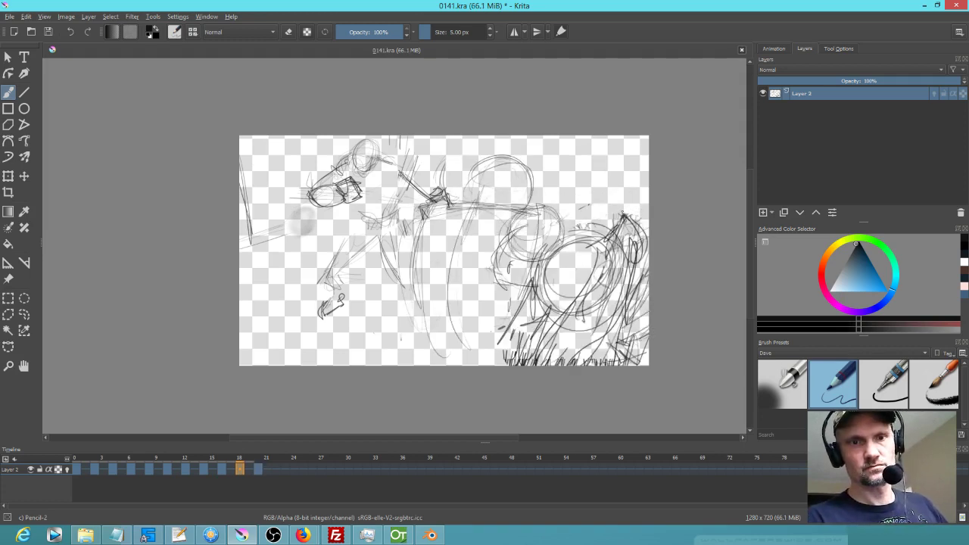
pyautogui.press('Right')
pyautogui.press('Right')
pyautogui.press('Left')
pyautogui.press('Left')
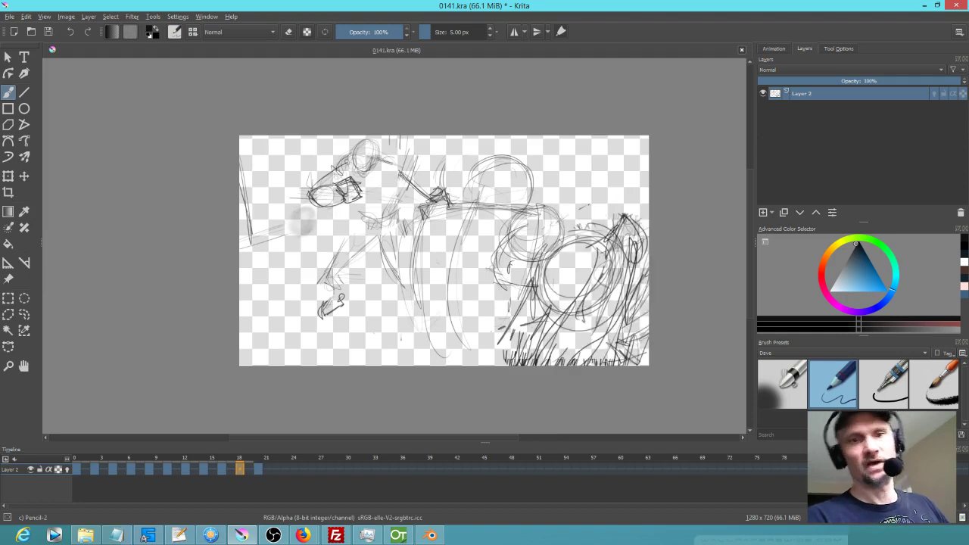
# - Erase the creature from frame 18 with Ink-7 Brush Rough and switch back to Pencil-2
pyautogui.click(924, 374)
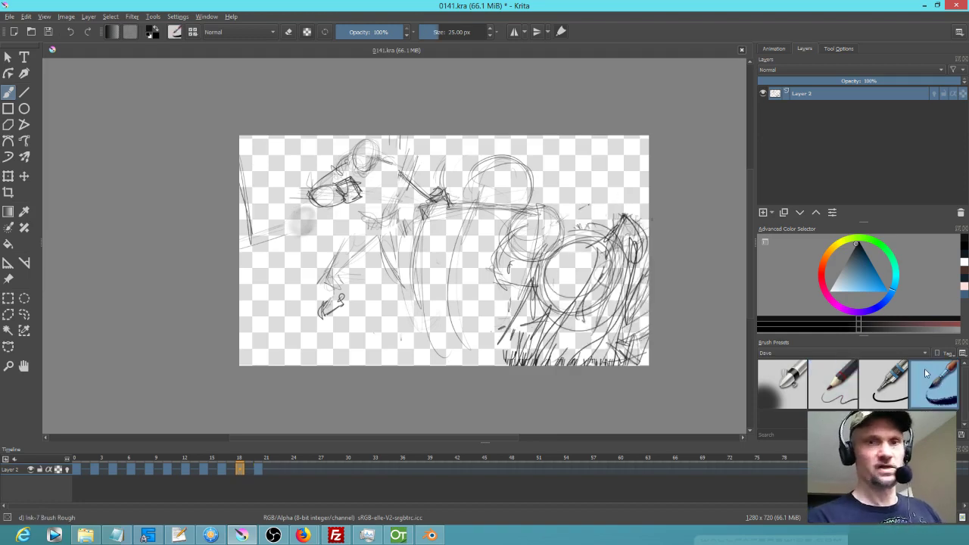
pyautogui.moveTo(563, 307); pyautogui.dragTo(604, 279)
pyautogui.moveTo(626, 219)
pyautogui.mouseDown()
pyautogui.moveTo(631, 391)
pyautogui.moveTo(594, 270)
pyautogui.moveTo(599, 208)
pyautogui.moveTo(523, 293)
pyautogui.moveTo(524, 328)
pyautogui.mouseUp()
pyautogui.click(835, 384)
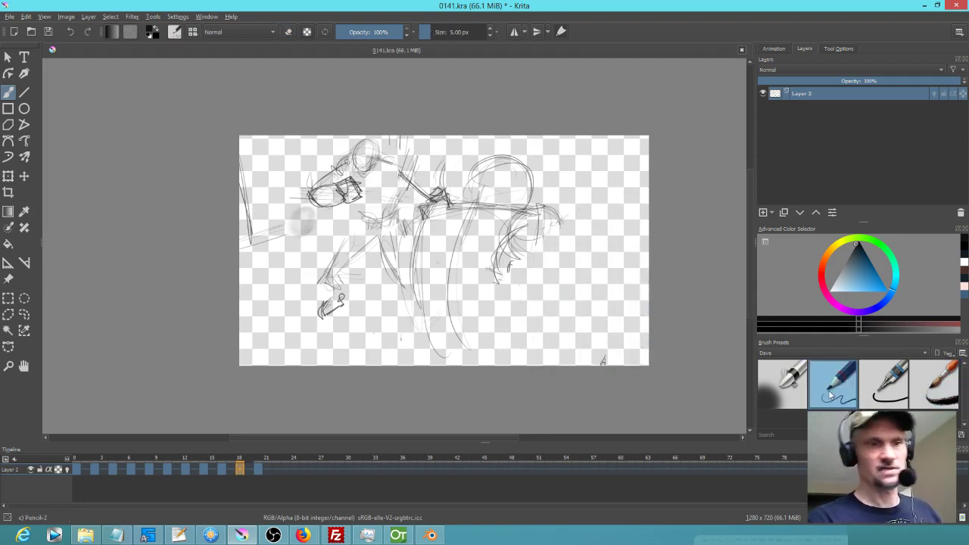
# - Flip through the keyframes around frame 18 to examine the transition into frame 20
pyautogui.press('Left')
pyautogui.press('Left')
pyautogui.press('Left')
pyautogui.press('Right')
pyautogui.press('Left')
pyautogui.press('Right')
pyautogui.press('Right')
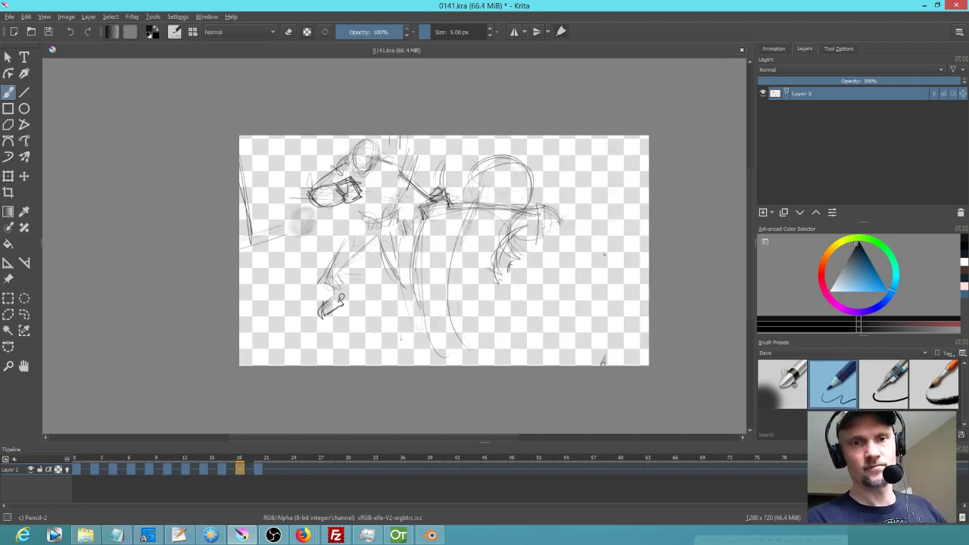
pyautogui.press('Right')
pyautogui.press('Right')
pyautogui.press('Right')
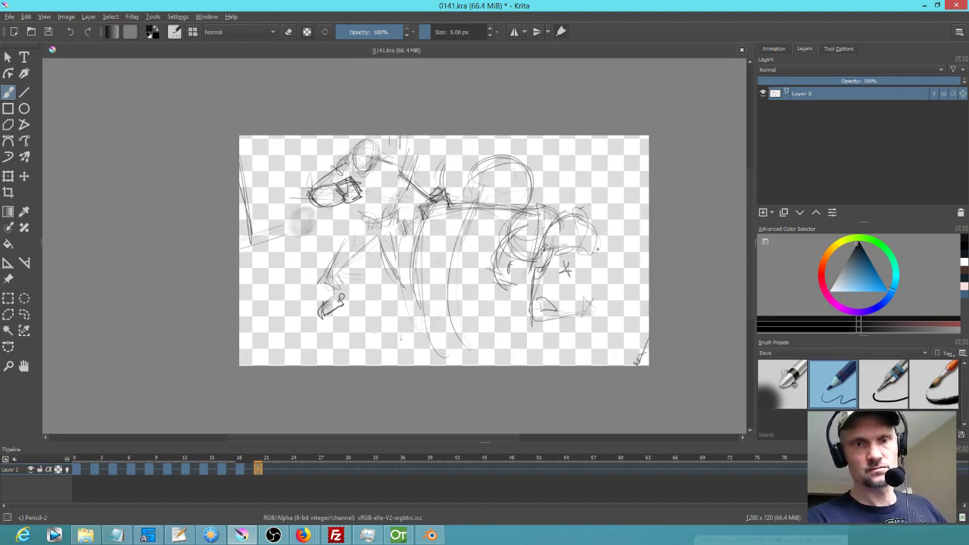
# - Flip through the keyframes between frames 14 and 20 to compare their drawings
pyautogui.press('Left')
pyautogui.press('Left')
pyautogui.press('Right')
pyautogui.press('Left')
pyautogui.press('Right')
pyautogui.press('Left')
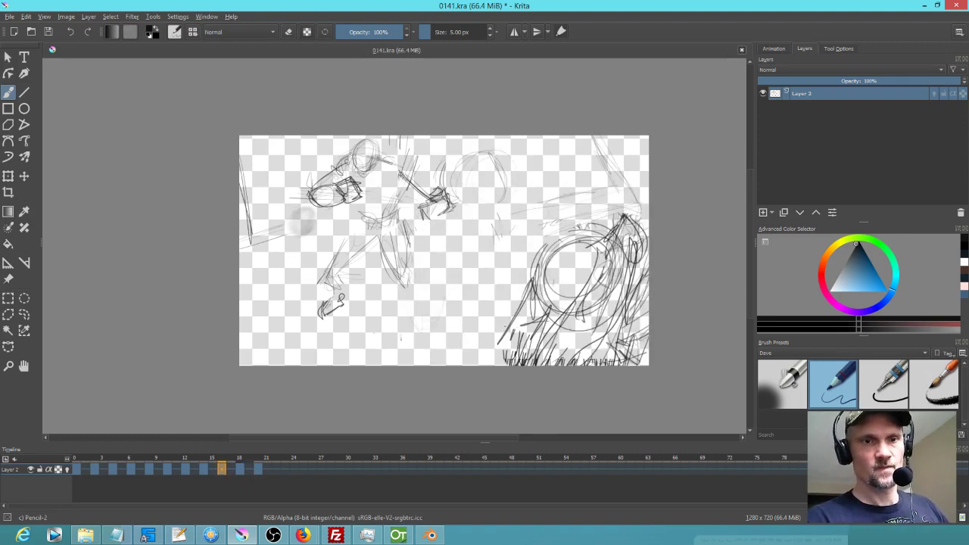
pyautogui.press('Left')
pyautogui.press('Right')
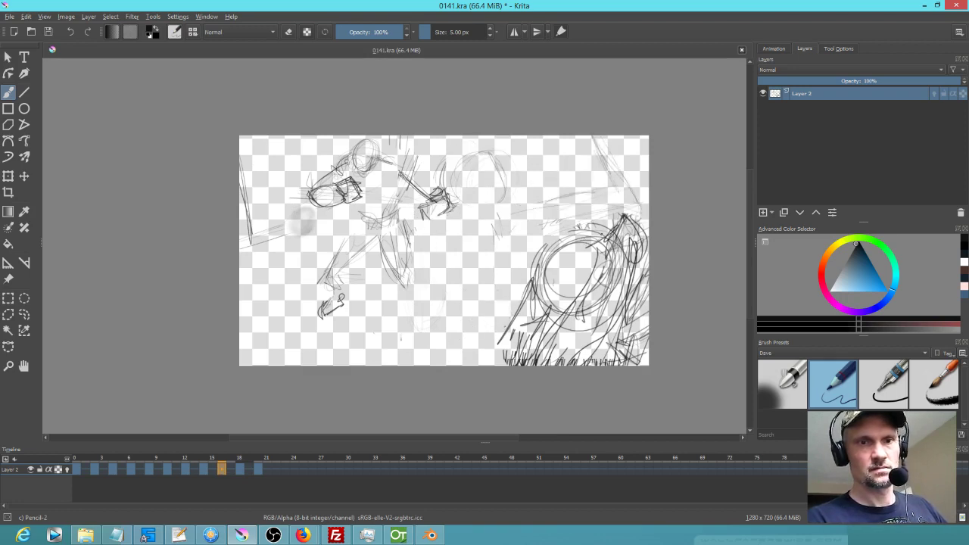
pyautogui.press('Right')
pyautogui.press('Right')
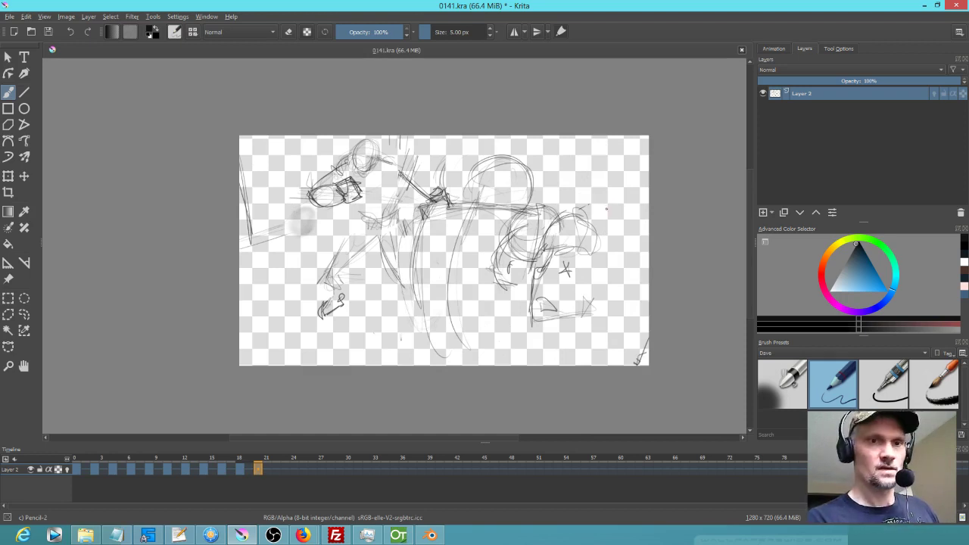
# - Outline the rounded head sketch with the X on frame 20 using a freehand selection
pyautogui.press('l')
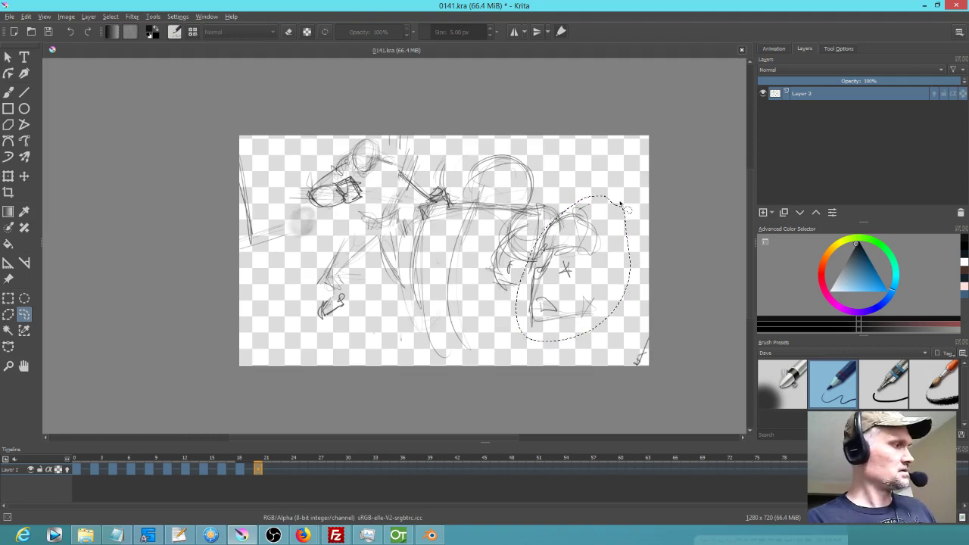
# - Try to move the selected head sketch from frame 20 to frame 18 by cutting and pasting, and remove the pasted layer
pyautogui.press('Delete')
pyautogui.press('Left')
pyautogui.press('Left')
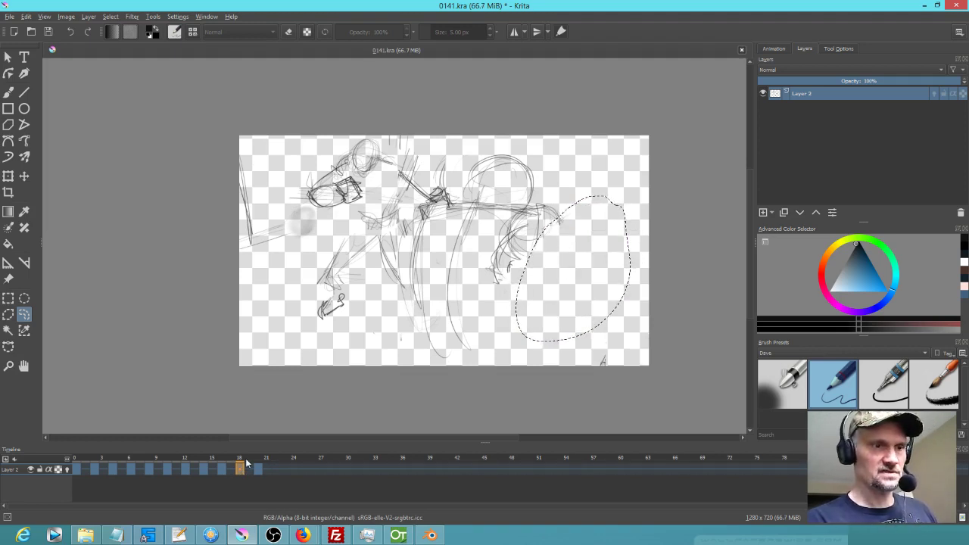
pyautogui.hotkey('ctrl', 'v')
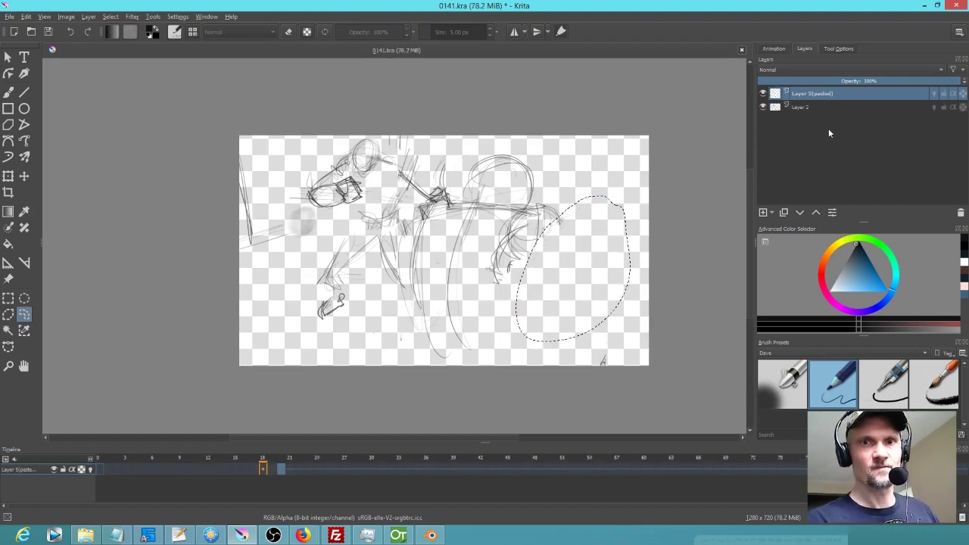
pyautogui.click(961, 213)
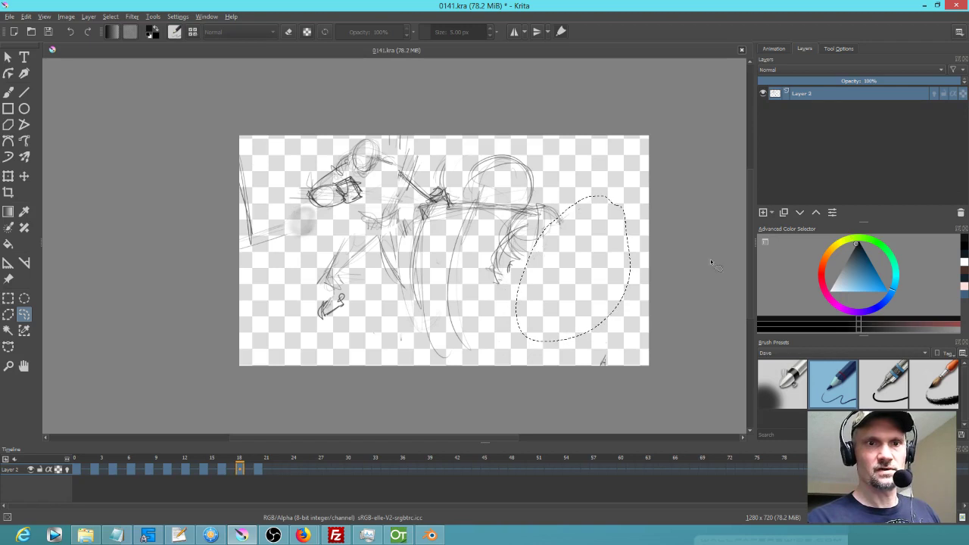
# - Retry pasting the head sketch at frame 18, undo the paste and the cut, and return to frame 20
pyautogui.click(257, 471)
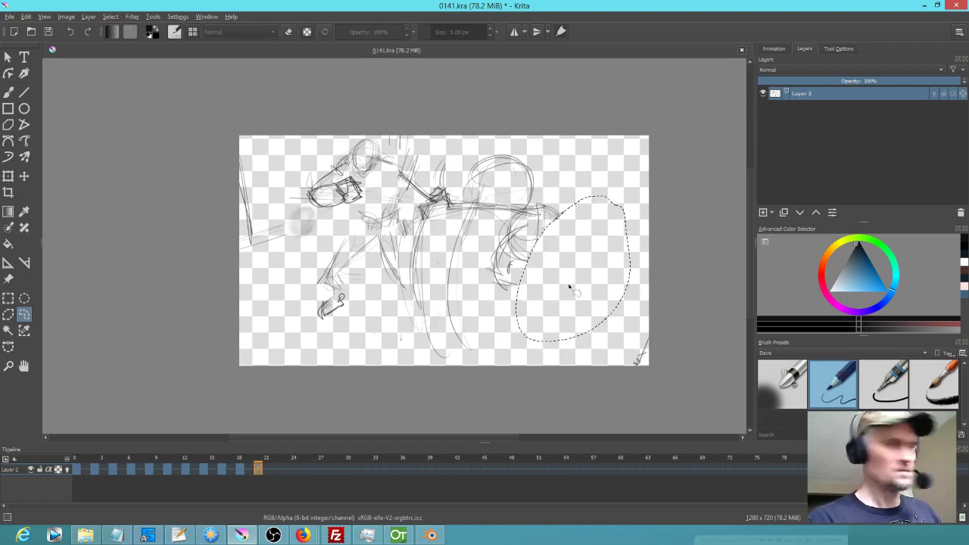
pyautogui.press('Left')
pyautogui.press('Left')
pyautogui.hotkey('ctrl', 'v')
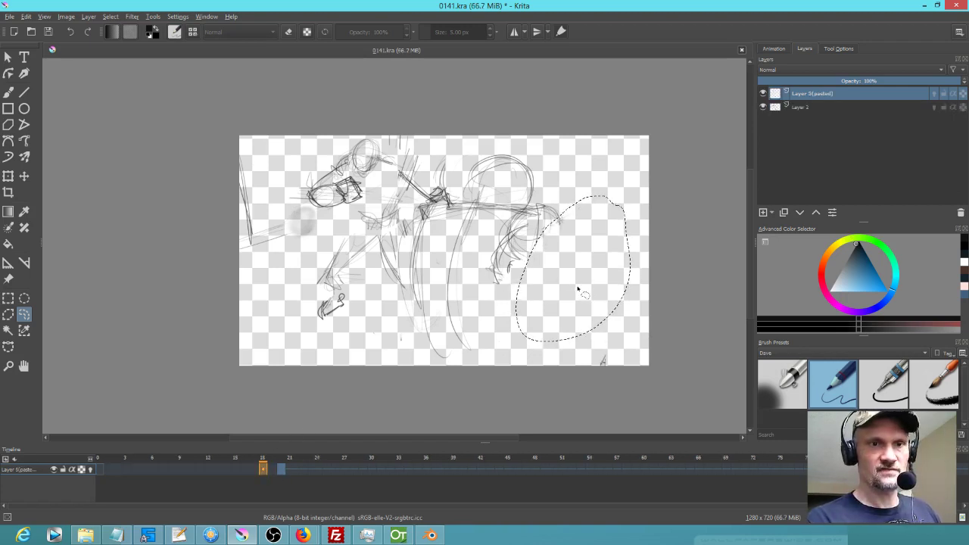
pyautogui.hotkey('ctrl', 'z')
pyautogui.press('Right')
pyautogui.press('Right')
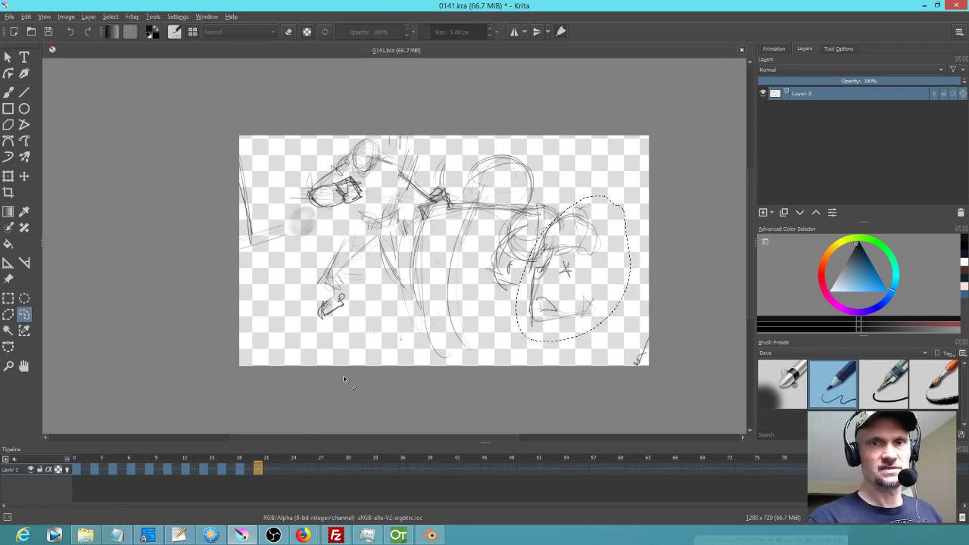
# - Add a new paint layer above Layer 2 and show it together with Layer 2 in the timeline
pyautogui.click(764, 213)
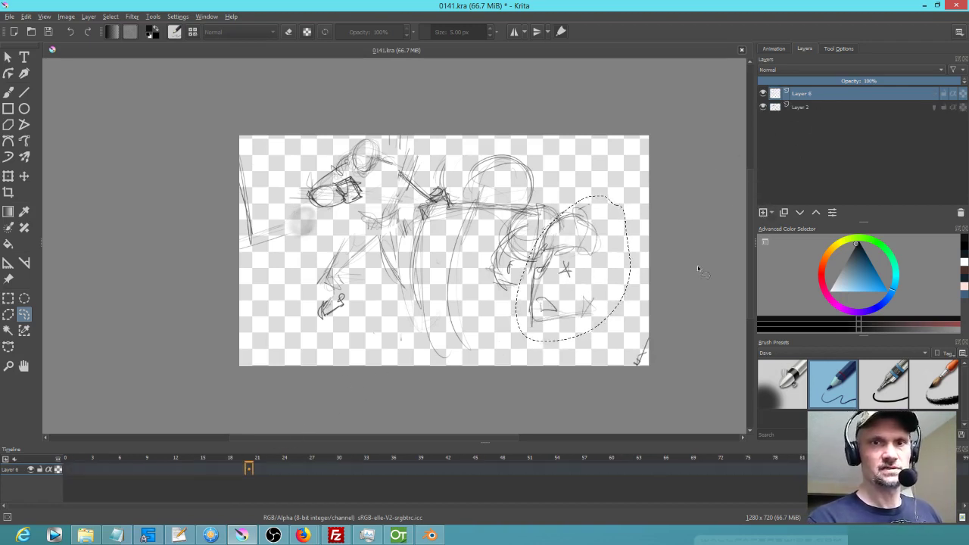
pyautogui.click(800, 107)
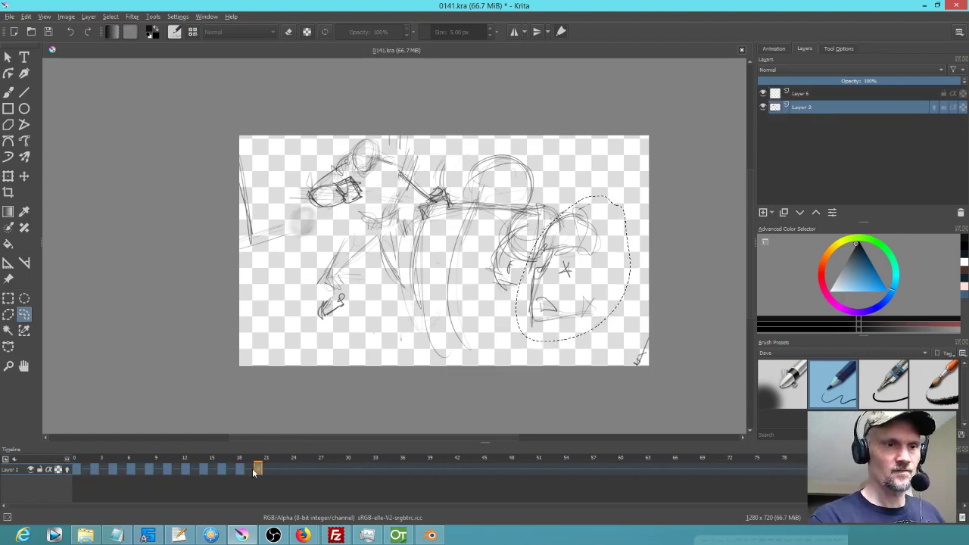
pyautogui.click(7, 460)
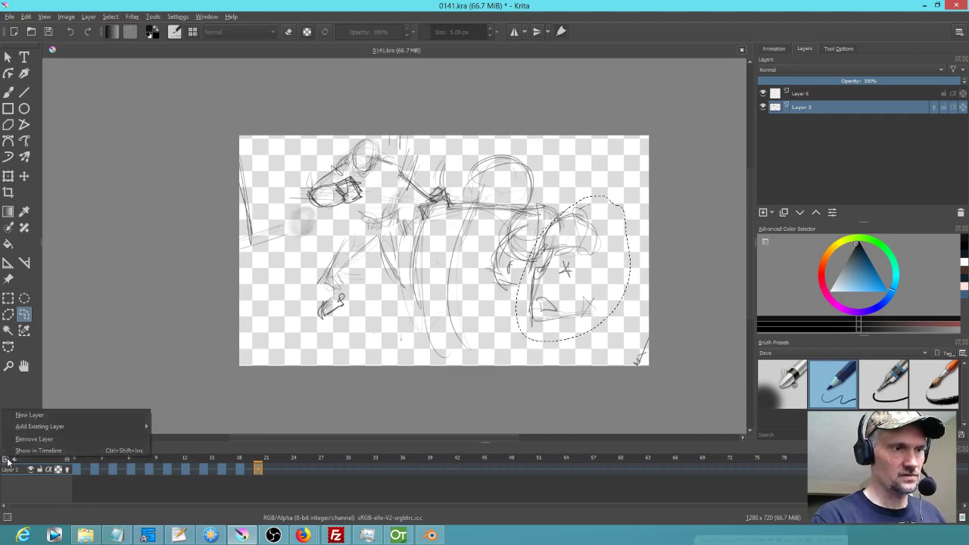
pyautogui.moveTo(46, 428)
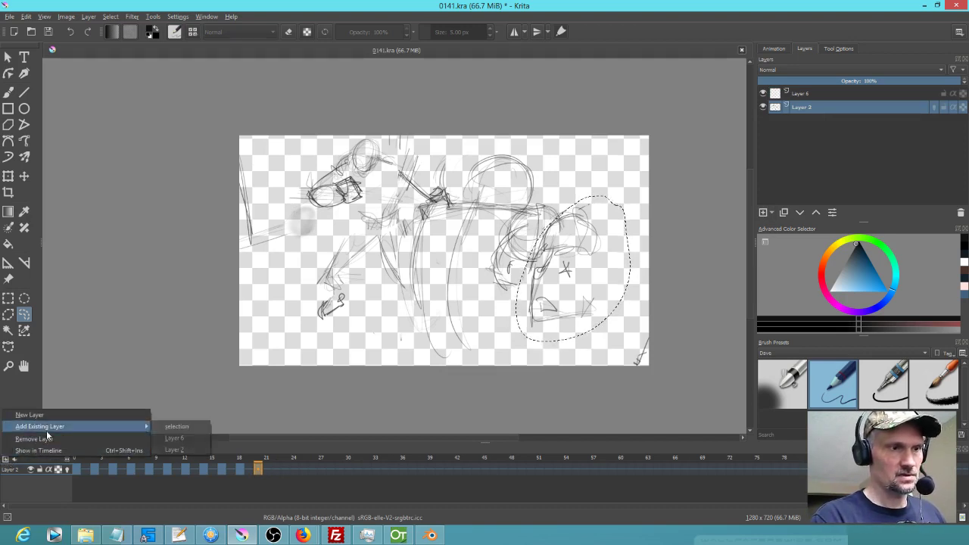
pyautogui.click(192, 437)
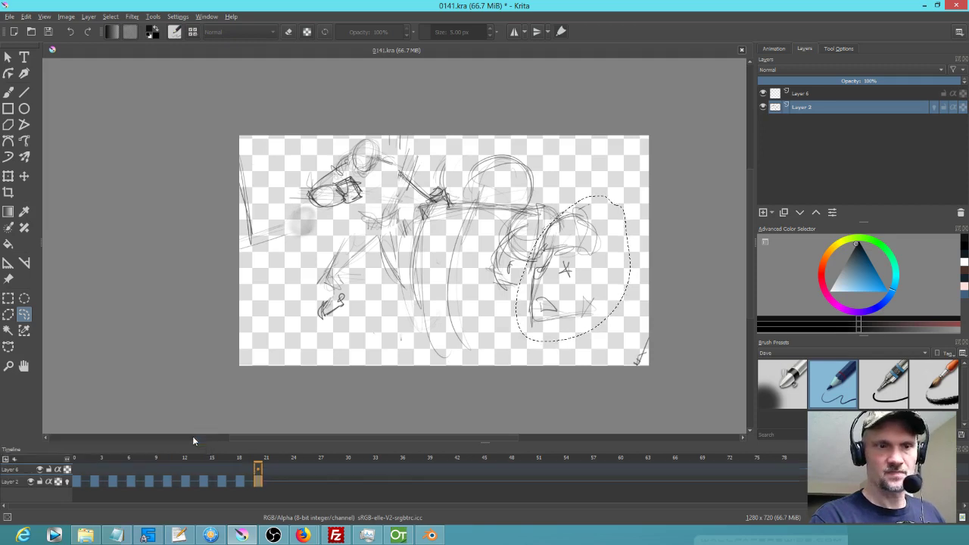
# - Transfer frame 20's drawing through the new layer onto frame 18 of Layer 2, replacing that keyframe's drawing
pyautogui.click(241, 482)
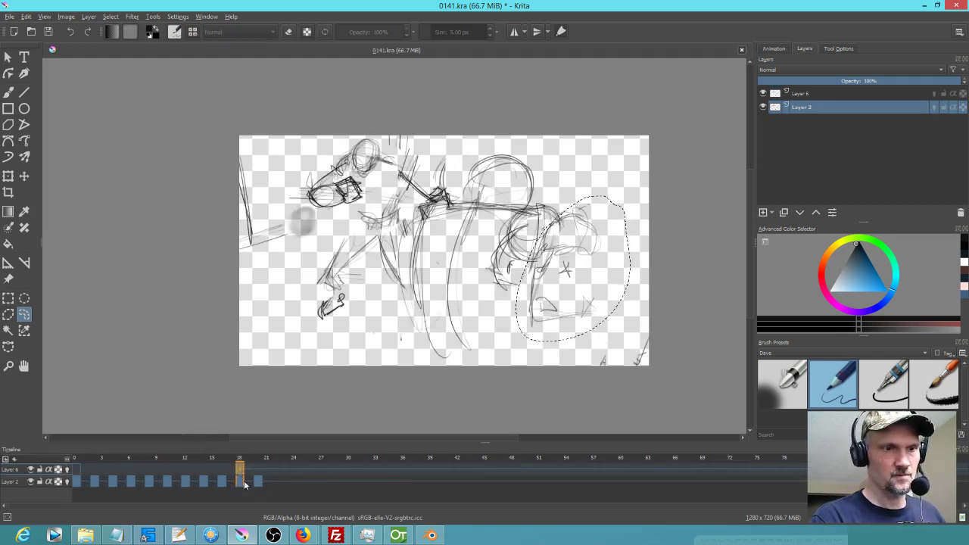
pyautogui.click(240, 483)
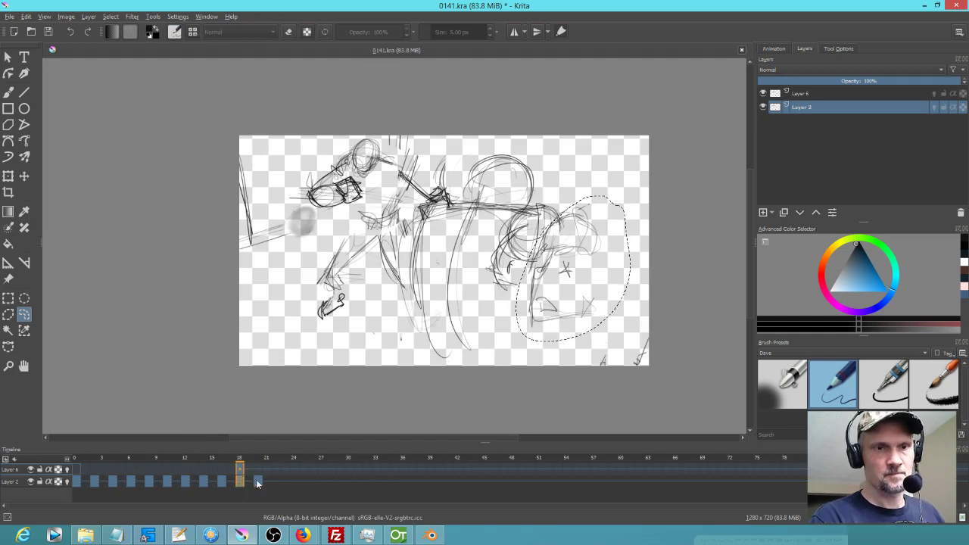
pyautogui.click(258, 482)
pyautogui.click(222, 481)
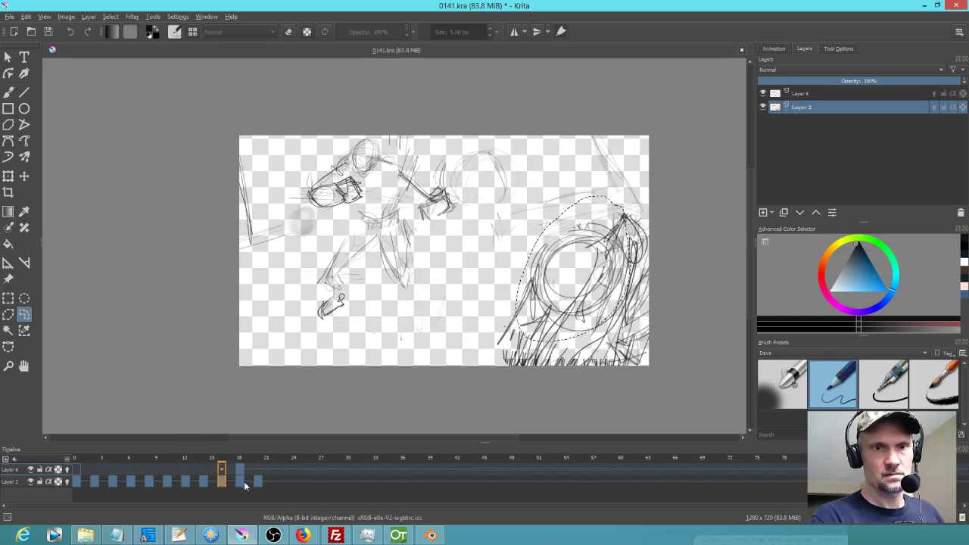
pyautogui.click(243, 482)
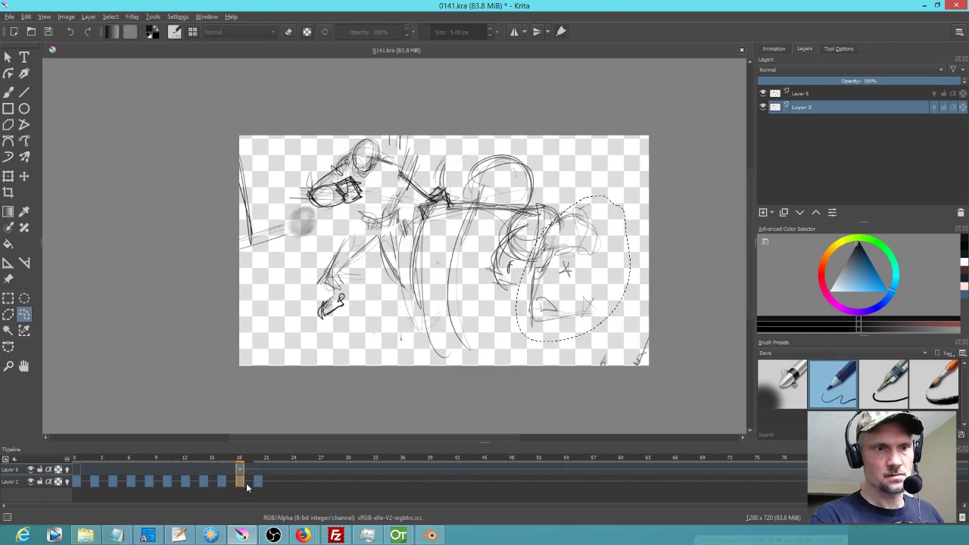
pyautogui.click(258, 481)
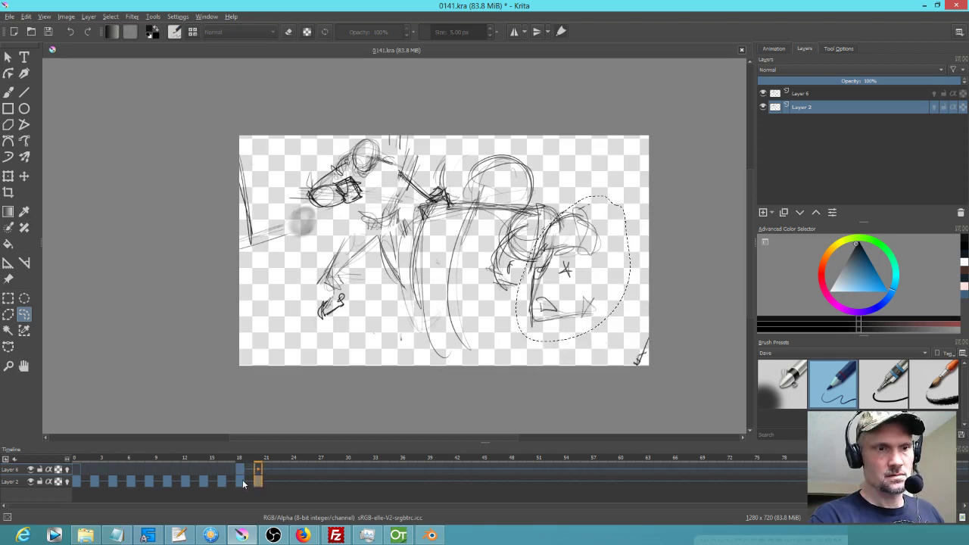
pyautogui.click(241, 481)
pyautogui.click(242, 470)
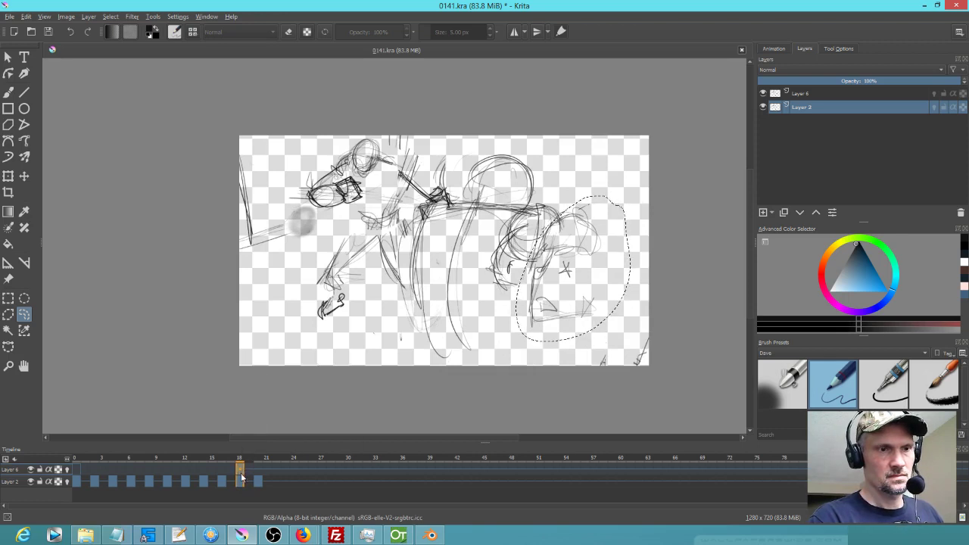
pyautogui.click(240, 481)
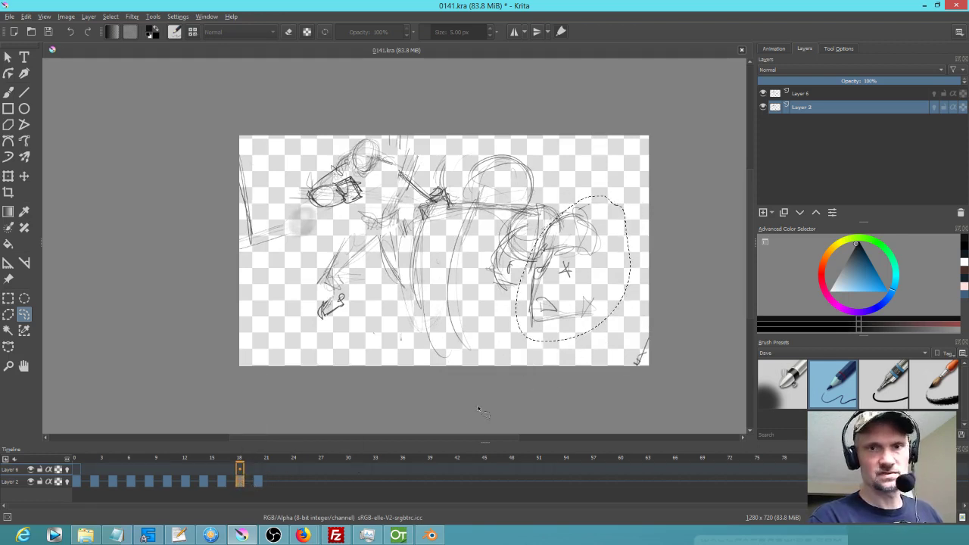
# - Delete the selected head sketch from frame 20 of Layer 2 and remove the temporary layer
pyautogui.click(259, 483)
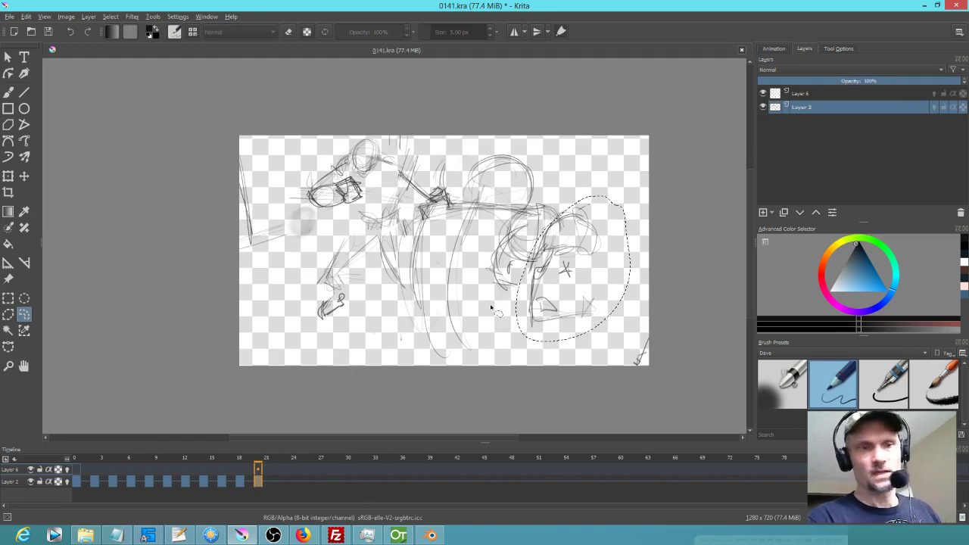
pyautogui.press('Delete')
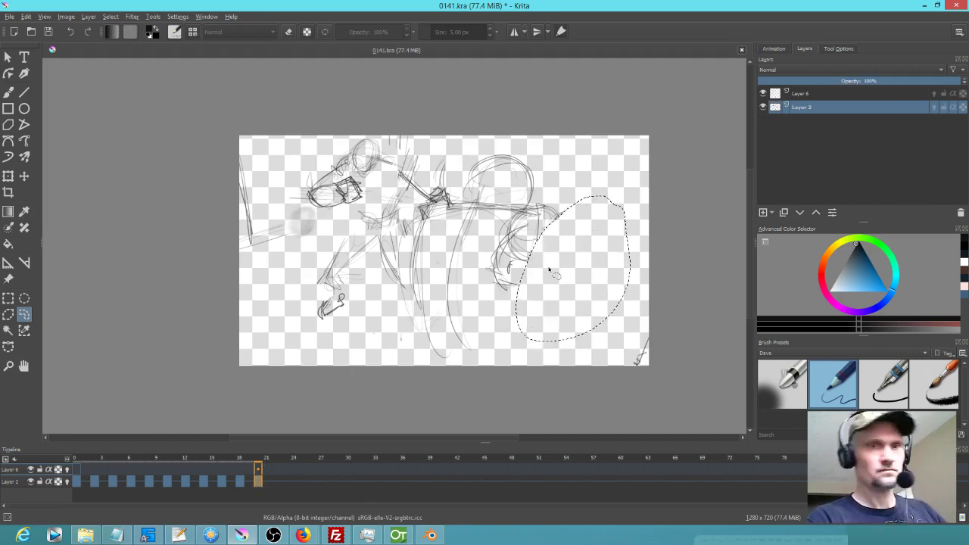
pyautogui.click(837, 94)
pyautogui.click(961, 212)
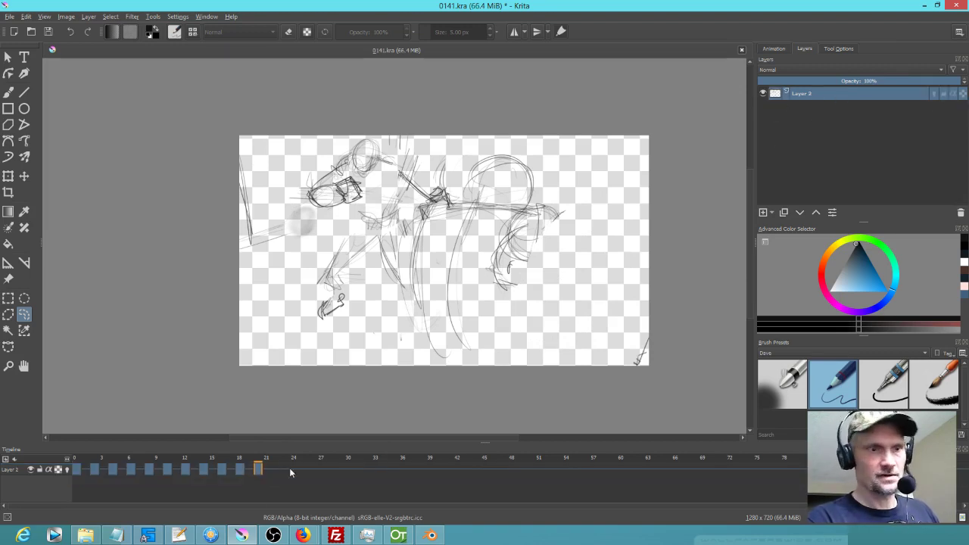
pyautogui.press('Left')
pyautogui.press('Left')
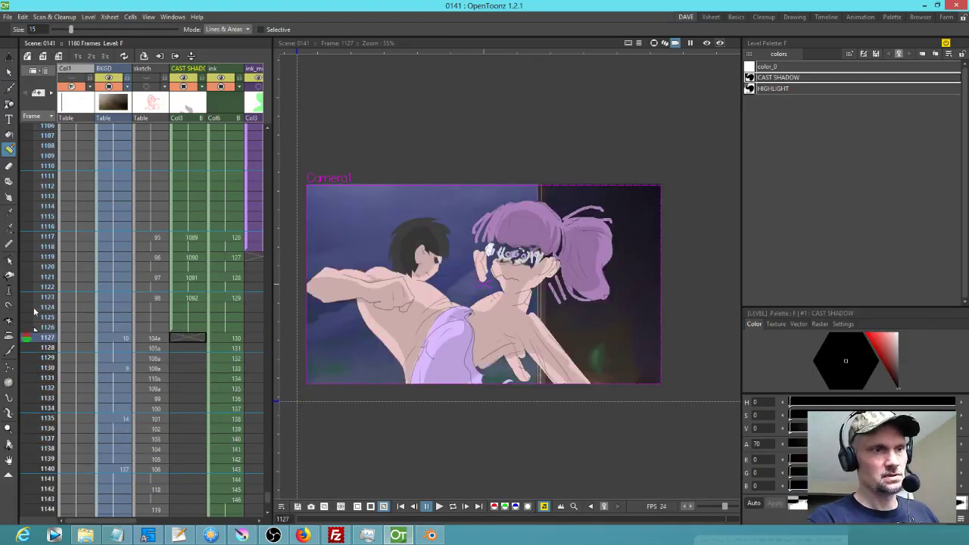
# - Switch to OpenToonz, examine the scene 0141 reference around frame 1127, and return to Krita
pyautogui.click(50, 347)
pyautogui.moveTo(53, 346)
pyautogui.mouseDown()
pyautogui.moveTo(54, 327)
pyautogui.moveTo(55, 342)
pyautogui.mouseUp()
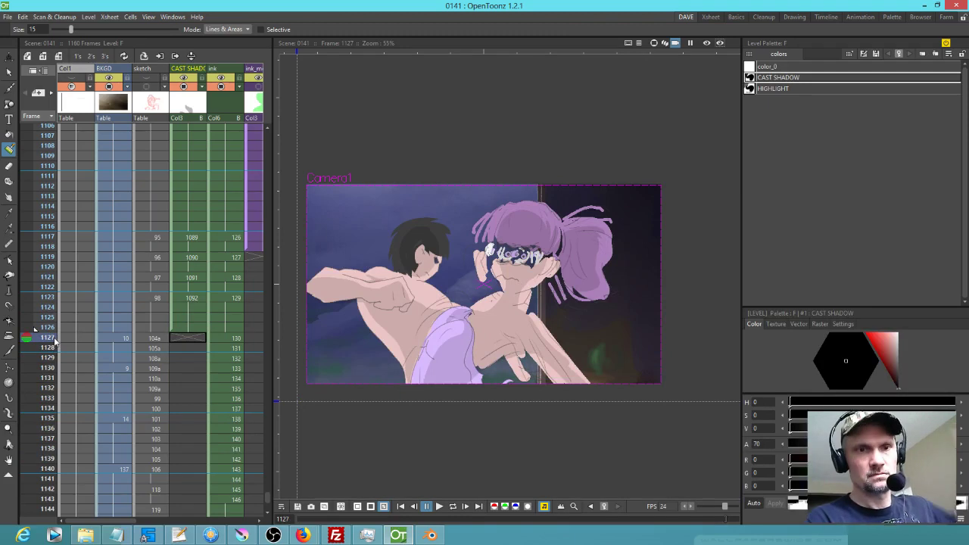
pyautogui.moveTo(53, 341)
pyautogui.mouseDown()
pyautogui.moveTo(50, 327)
pyautogui.moveTo(52, 340)
pyautogui.mouseUp()
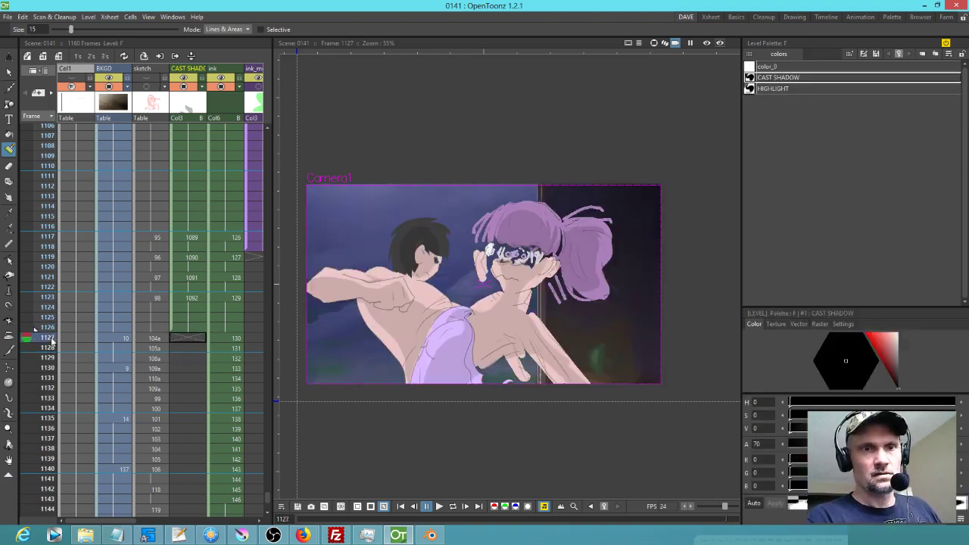
pyautogui.hotkey('alt', 'Tab')
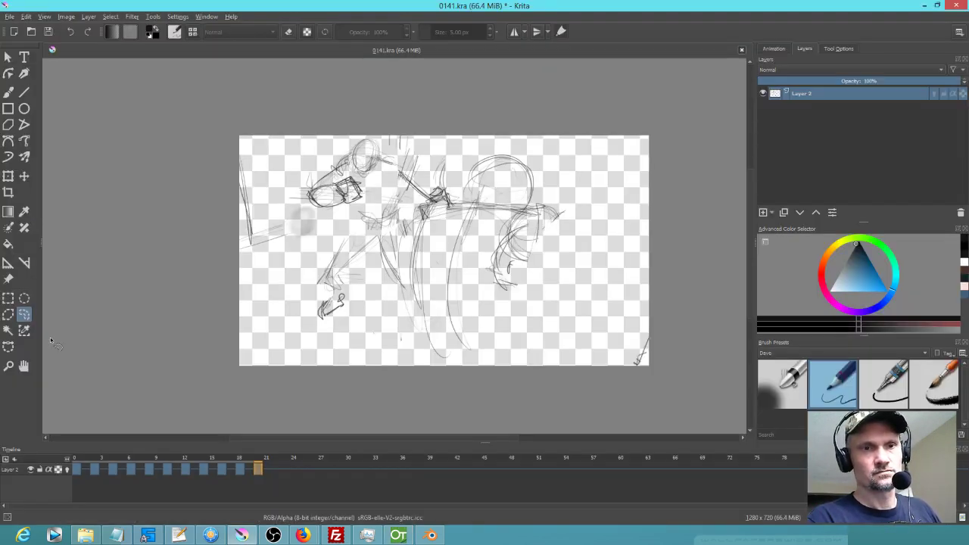
pyautogui.hotkey('alt', 'Tab')
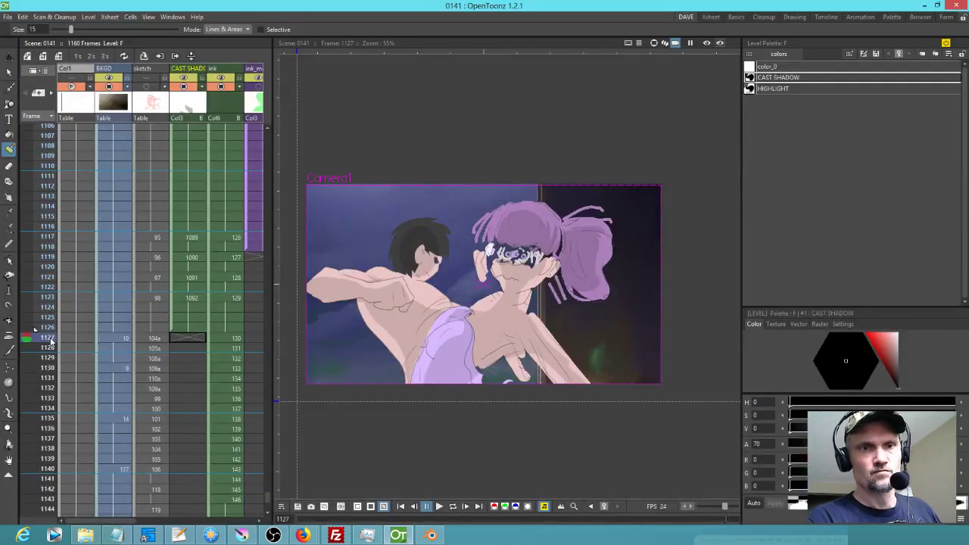
pyautogui.hotkey('alt', 'Tab')
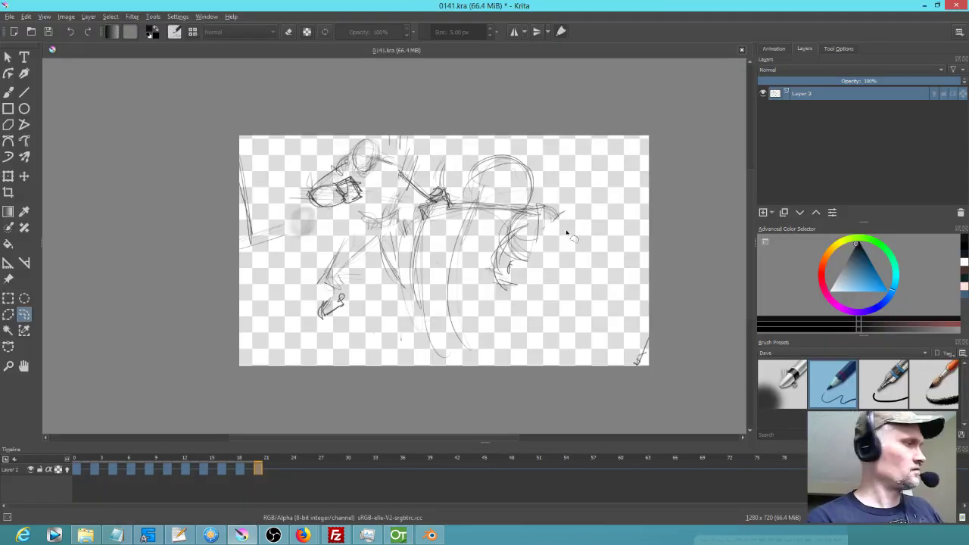
# - Sketch the side, jaw and chin lines of a new head on frame 20 with Pencil-2, checking the OpenToonz reference
pyautogui.click(240, 471)
pyautogui.click(258, 471)
pyautogui.press('b')
pyautogui.moveTo(534, 240); pyautogui.dragTo(539, 306)
pyautogui.hotkey('alt', 'Tab')
pyautogui.hotkey('alt', 'Tab')
pyautogui.moveTo(534, 230); pyautogui.dragTo(536, 301)
pyautogui.moveTo(532, 244)
pyautogui.mouseDown()
pyautogui.moveTo(543, 317)
pyautogui.moveTo(550, 326)
pyautogui.moveTo(552, 309)
pyautogui.moveTo(578, 300)
pyautogui.mouseUp()
pyautogui.moveTo(555, 303)
pyautogui.mouseDown()
pyautogui.moveTo(597, 286)
pyautogui.moveTo(601, 249)
pyautogui.mouseUp()
pyautogui.hotkey('alt', 'Tab')
pyautogui.hotkey('alt', 'Tab')
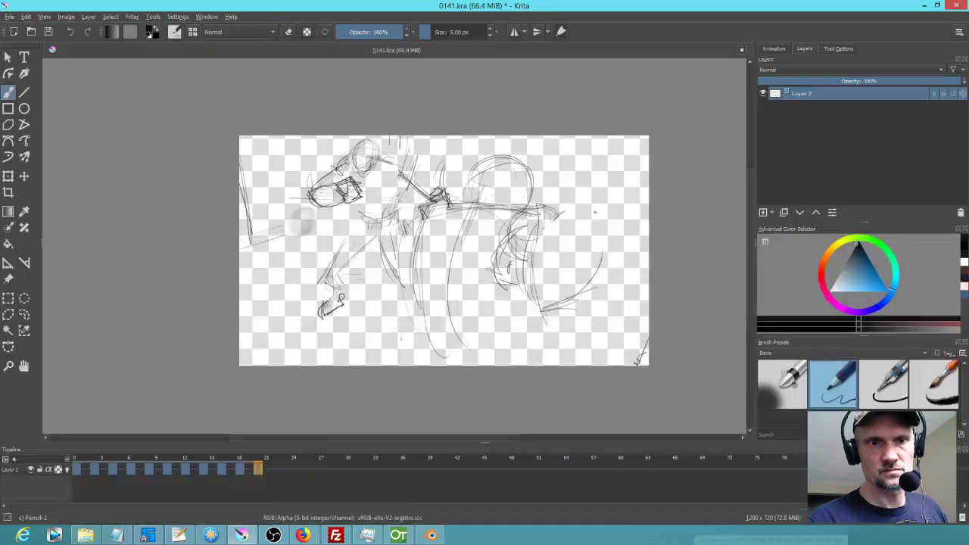
# - Sketch curved hair strands over the new head on frame 20 and add round eyes across the face
pyautogui.moveTo(567, 180); pyautogui.dragTo(521, 234)
pyautogui.moveTo(575, 199)
pyautogui.mouseDown()
pyautogui.moveTo(526, 238)
pyautogui.moveTo(543, 246)
pyautogui.mouseUp()
pyautogui.moveTo(577, 218)
pyautogui.mouseDown()
pyautogui.moveTo(563, 238)
pyautogui.moveTo(581, 253)
pyautogui.mouseUp()
pyautogui.moveTo(602, 216)
pyautogui.mouseDown()
pyautogui.moveTo(597, 247)
pyautogui.moveTo(554, 247)
pyautogui.moveTo(544, 268)
pyautogui.moveTo(548, 245)
pyautogui.moveTo(570, 233)
pyautogui.moveTo(551, 241)
pyautogui.moveTo(555, 264)
pyautogui.mouseUp()
pyautogui.hotkey('alt', 'Tab')
pyautogui.hotkey('alt', 'Tab')
pyautogui.hotkey('alt', 'Tab')
pyautogui.moveTo(564, 238)
pyautogui.mouseDown()
pyautogui.moveTo(584, 270)
pyautogui.moveTo(602, 276)
pyautogui.moveTo(604, 251)
pyautogui.mouseUp()
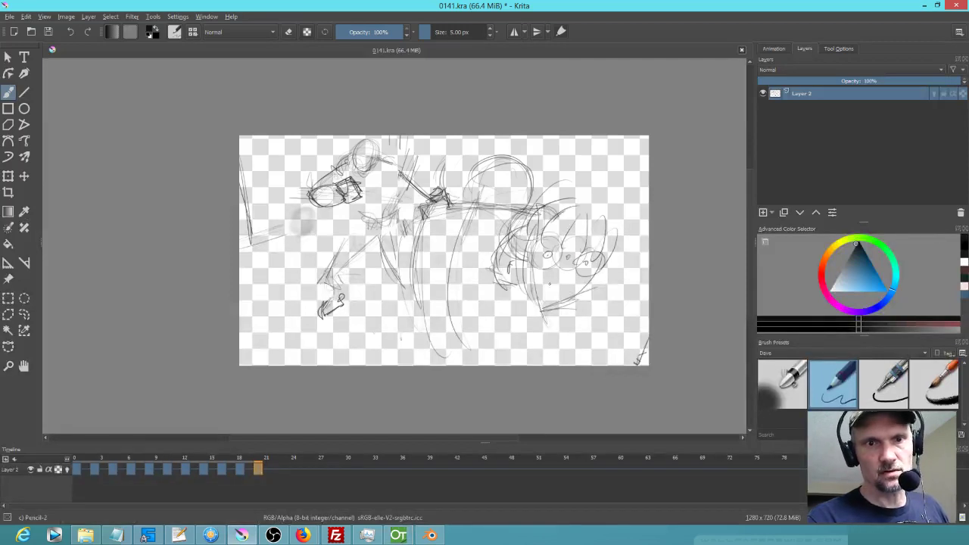
# - Duplicate frame 20's keyframe to frame 22 and switch to OpenToonz
pyautogui.moveTo(258, 469); pyautogui.dragTo(275, 469)
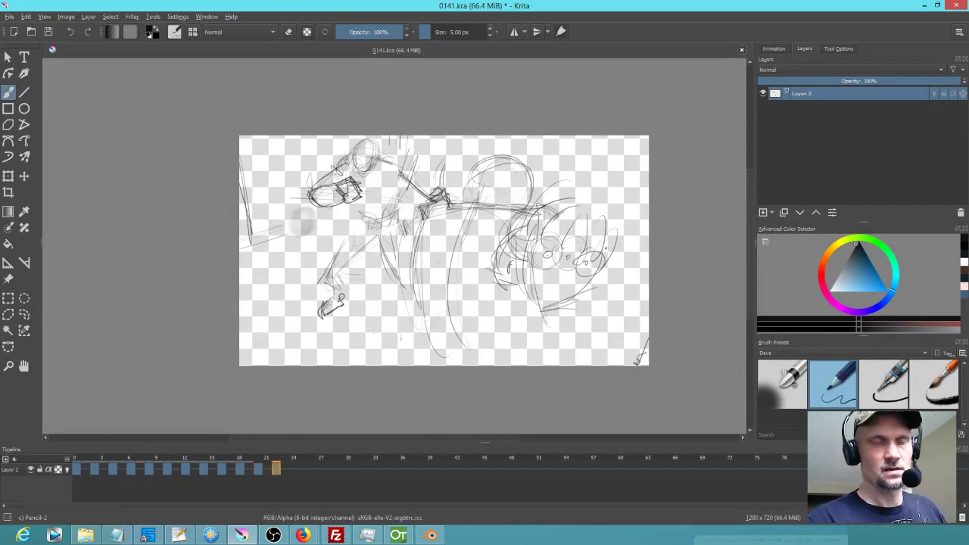
pyautogui.hotkey('alt', 'Tab')
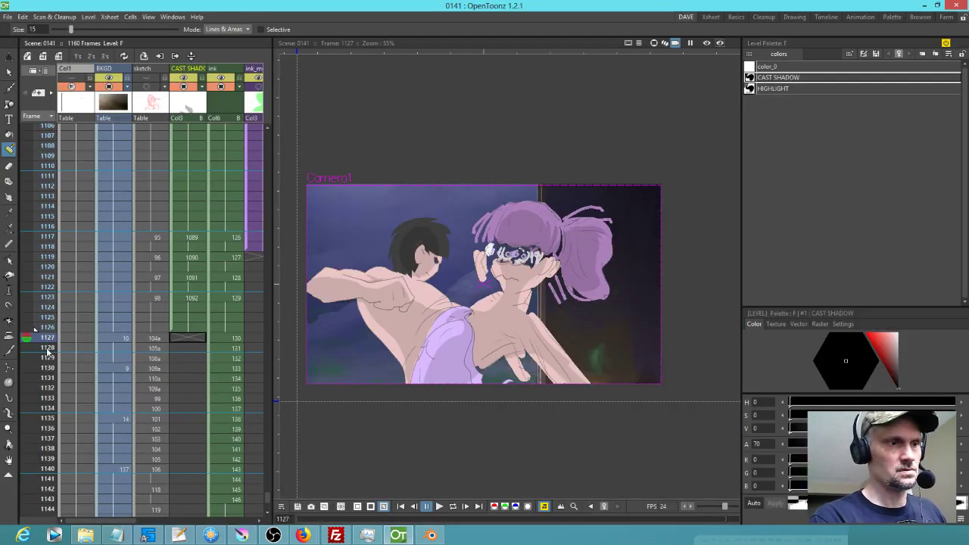
# - Return to Krita and erase the copied head on frame 22 using Ink-7 Brush Rough in eraser mode
pyautogui.hotkey('alt', 'Tab')
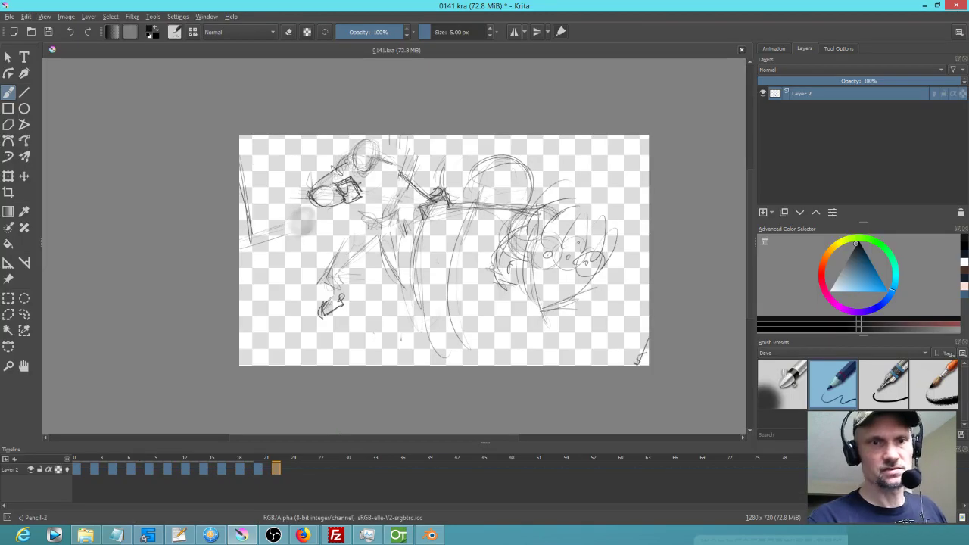
pyautogui.click(931, 369)
pyautogui.press('e')
pyautogui.moveTo(602, 229)
pyautogui.mouseDown()
pyautogui.moveTo(563, 292)
pyautogui.moveTo(592, 242)
pyautogui.mouseUp()
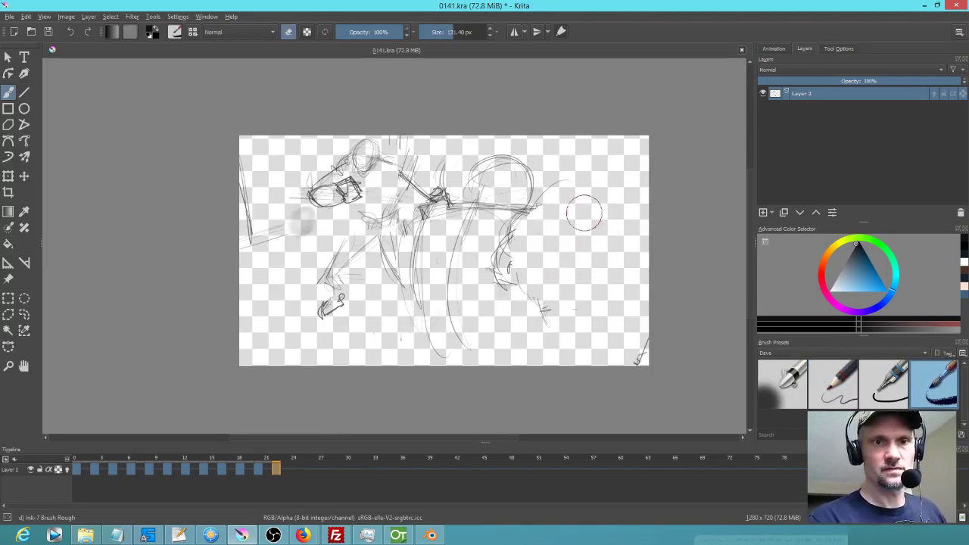
# - Sketch the angular jaw and chin of the new head on frame 22 with Pencil-2, comparing against frame 20
pyautogui.click(833, 388)
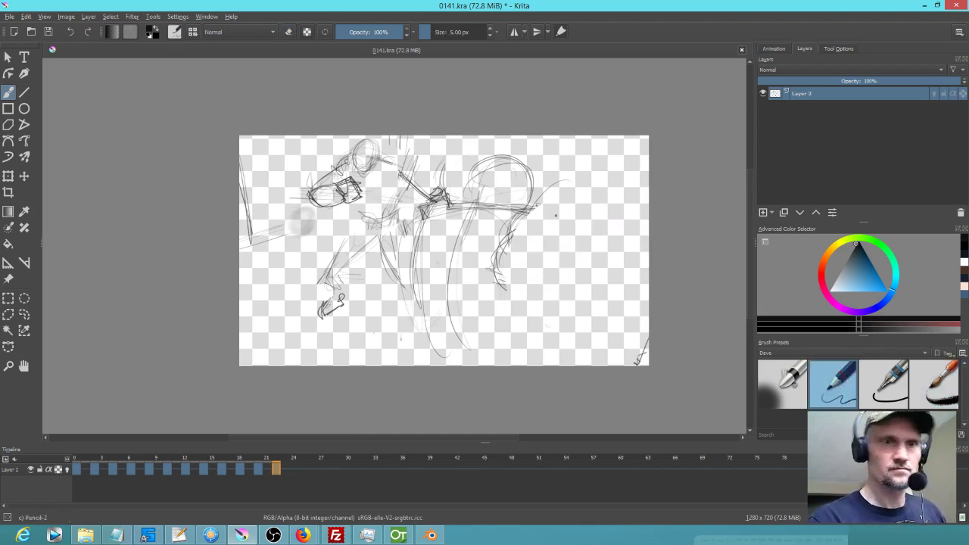
pyautogui.press('Left')
pyautogui.press('Left')
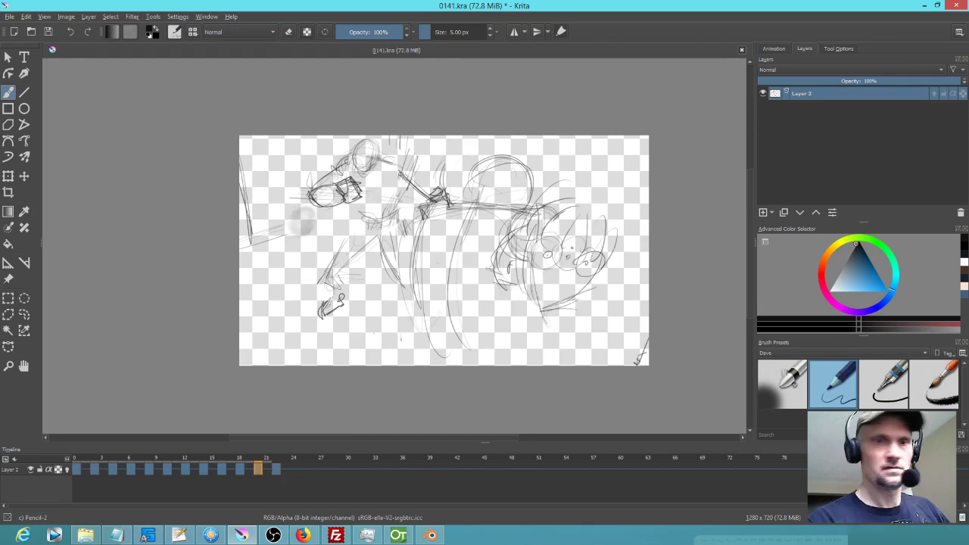
pyautogui.press('Right')
pyautogui.press('Right')
pyautogui.press('Left')
pyautogui.press('Left')
pyautogui.press('Right')
pyautogui.press('Right')
pyautogui.moveTo(529, 271)
pyautogui.mouseDown()
pyautogui.moveTo(545, 305)
pyautogui.moveTo(592, 290)
pyautogui.mouseUp()
pyautogui.moveTo(542, 244); pyautogui.dragTo(527, 286)
pyautogui.moveTo(535, 240)
pyautogui.mouseDown()
pyautogui.moveTo(521, 279)
pyautogui.moveTo(550, 308)
pyautogui.mouseUp()
pyautogui.moveTo(526, 276)
pyautogui.mouseDown()
pyautogui.moveTo(552, 309)
pyautogui.moveTo(587, 297)
pyautogui.mouseUp()
pyautogui.moveTo(549, 305)
pyautogui.mouseDown()
pyautogui.moveTo(596, 286)
pyautogui.moveTo(605, 256)
pyautogui.mouseUp()
pyautogui.moveTo(591, 299); pyautogui.dragTo(600, 265)
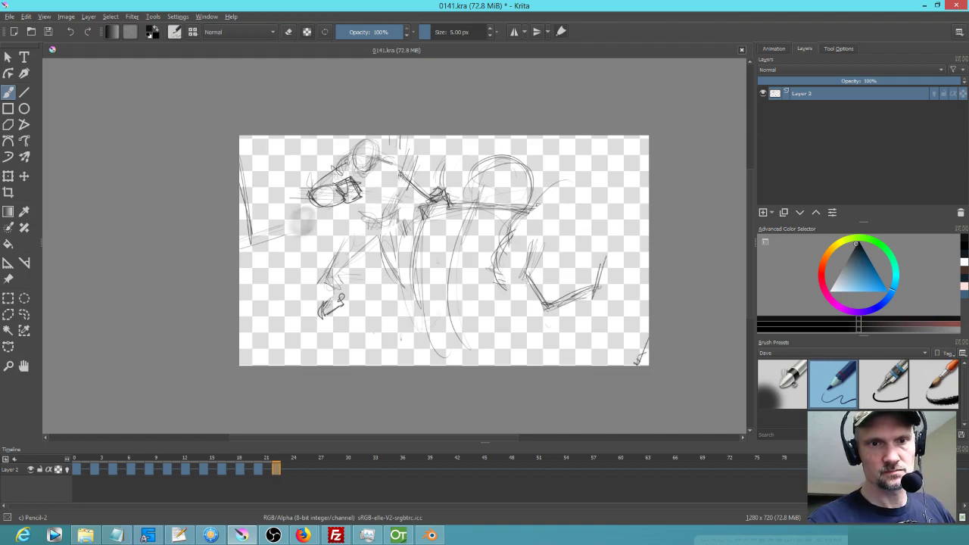
# - Sketch a round cranium shape above the jaw on frame 22, checking its position against frame 20
pyautogui.press('Left')
pyautogui.press('Left')
pyautogui.press('Right')
pyautogui.press('Right')
pyautogui.moveTo(569, 196)
pyautogui.mouseDown()
pyautogui.moveTo(551, 232)
pyautogui.moveTo(575, 231)
pyautogui.mouseUp()
pyautogui.moveTo(554, 229); pyautogui.dragTo(595, 236)
pyautogui.moveTo(589, 221); pyautogui.dragTo(607, 234)
pyautogui.moveTo(598, 194); pyautogui.dragTo(605, 227)
pyautogui.moveTo(555, 193)
pyautogui.mouseDown()
pyautogui.moveTo(578, 194)
pyautogui.moveTo(551, 226)
pyautogui.mouseUp()
pyautogui.moveTo(595, 203); pyautogui.dragTo(596, 218)
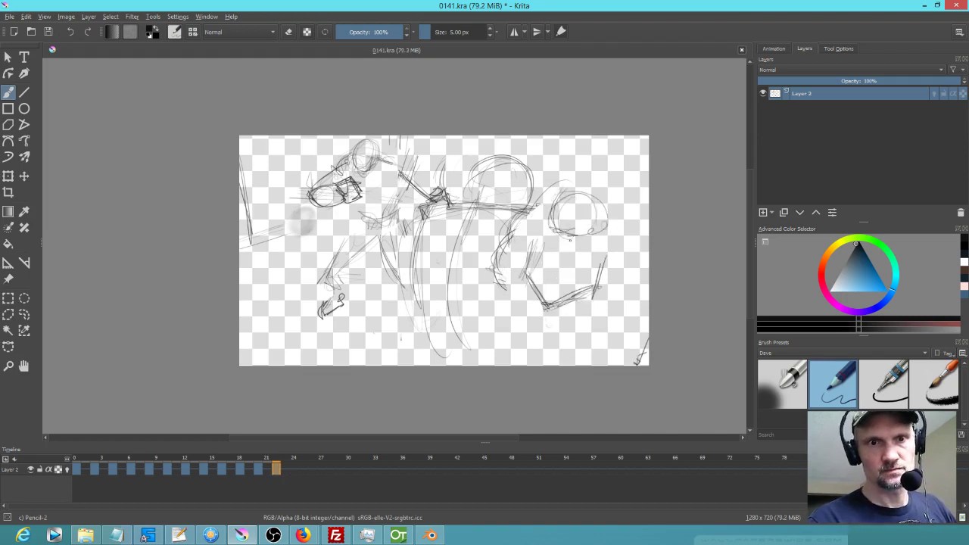
pyautogui.press('Left')
pyautogui.press('Left')
pyautogui.press('Right')
pyautogui.press('Right')
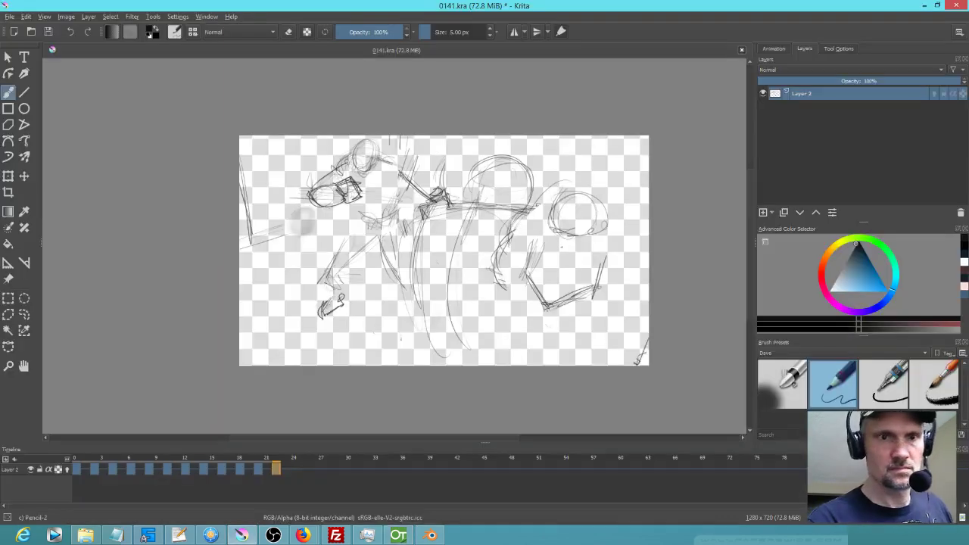
# - Add round eyes with pupils inside the face on frame 22 and an ear on each side of the head
pyautogui.moveTo(560, 233)
pyautogui.mouseDown()
pyautogui.moveTo(534, 244)
pyautogui.moveTo(548, 260)
pyautogui.moveTo(601, 254)
pyautogui.moveTo(574, 260)
pyautogui.mouseUp()
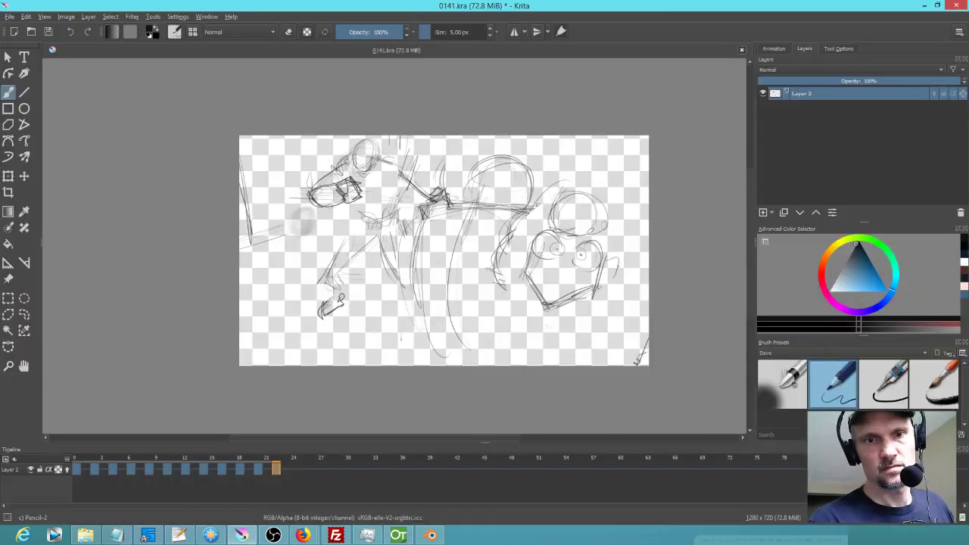
pyautogui.moveTo(609, 282); pyautogui.dragTo(616, 259)
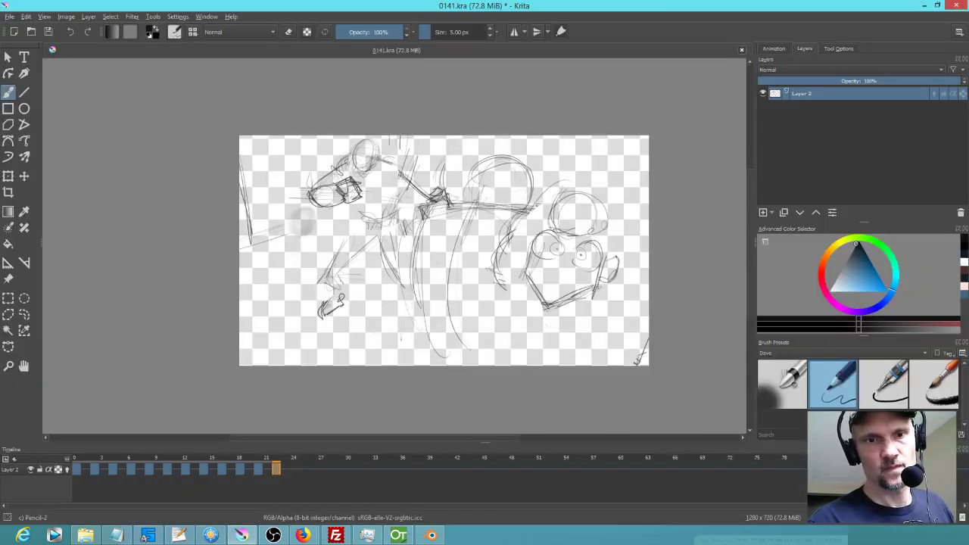
pyautogui.moveTo(535, 235)
pyautogui.mouseDown()
pyautogui.moveTo(518, 251)
pyautogui.moveTo(530, 259)
pyautogui.mouseUp()
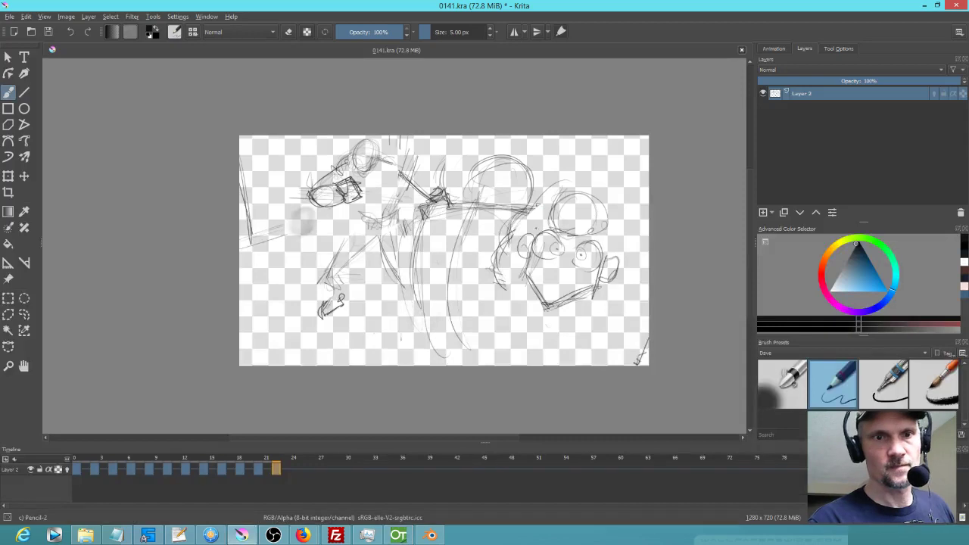
# - Draw the hairline, side lock and ponytail around the head on frame 22, plus the neck and shoulders below it
pyautogui.moveTo(534, 237)
pyautogui.mouseDown()
pyautogui.moveTo(534, 203)
pyautogui.moveTo(589, 188)
pyautogui.moveTo(616, 208)
pyautogui.moveTo(627, 250)
pyautogui.mouseUp()
pyautogui.moveTo(610, 194); pyautogui.dragTo(626, 242)
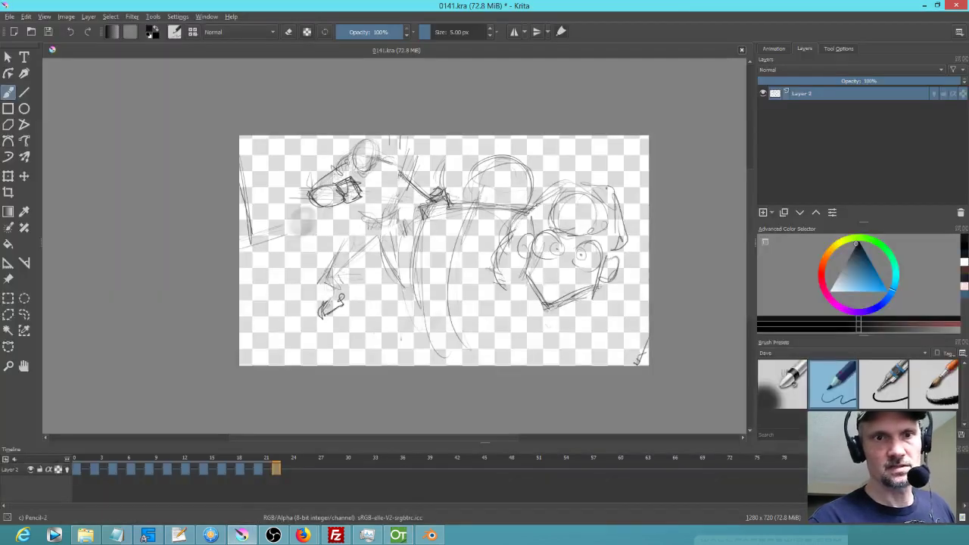
pyautogui.moveTo(590, 193)
pyautogui.mouseDown()
pyautogui.moveTo(619, 165)
pyautogui.moveTo(648, 164)
pyautogui.mouseUp()
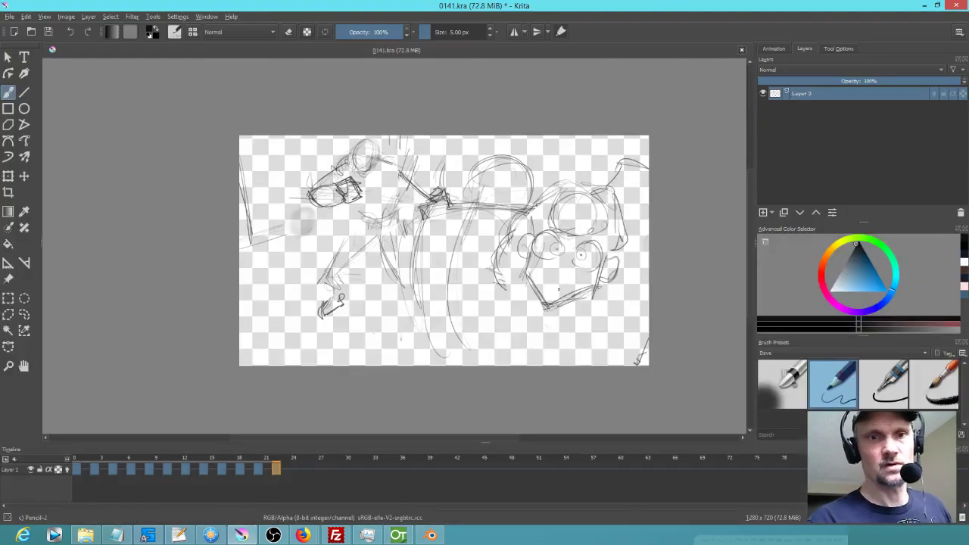
pyautogui.moveTo(530, 296)
pyautogui.mouseDown()
pyautogui.moveTo(522, 327)
pyautogui.moveTo(541, 316)
pyautogui.moveTo(417, 360)
pyautogui.moveTo(484, 351)
pyautogui.moveTo(522, 329)
pyautogui.moveTo(475, 365)
pyautogui.moveTo(532, 350)
pyautogui.mouseUp()
pyautogui.moveTo(567, 301)
pyautogui.mouseDown()
pyautogui.moveTo(569, 327)
pyautogui.moveTo(595, 360)
pyautogui.moveTo(586, 356)
pyautogui.mouseUp()
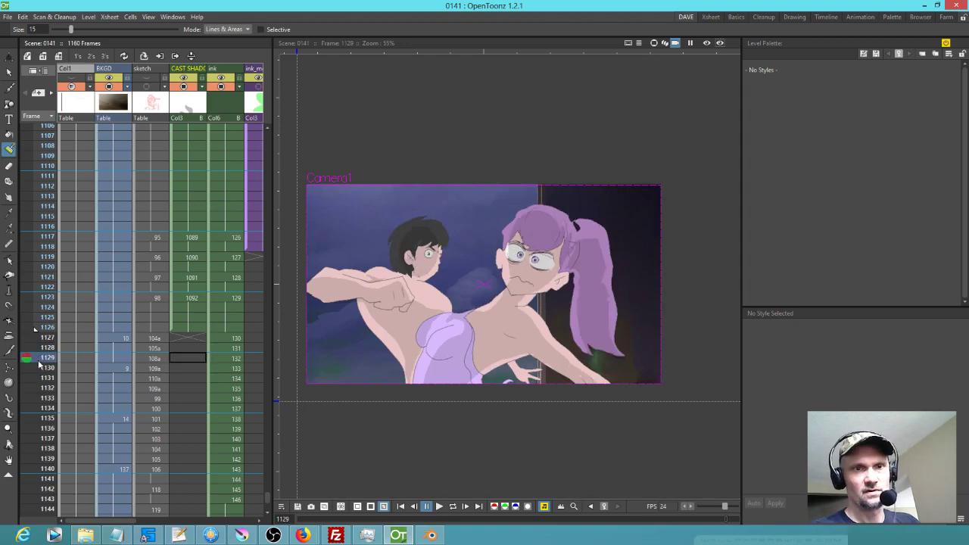
# - Examine OpenToonz reference frames 1129 and 1130, return to Krita, and compare frames 20 and 22
pyautogui.moveTo(39, 359)
pyautogui.mouseDown()
pyautogui.moveTo(39, 350)
pyautogui.moveTo(38, 395)
pyautogui.moveTo(39, 347)
pyautogui.moveTo(38, 399)
pyautogui.moveTo(38, 342)
pyautogui.moveTo(41, 368)
pyautogui.mouseUp()
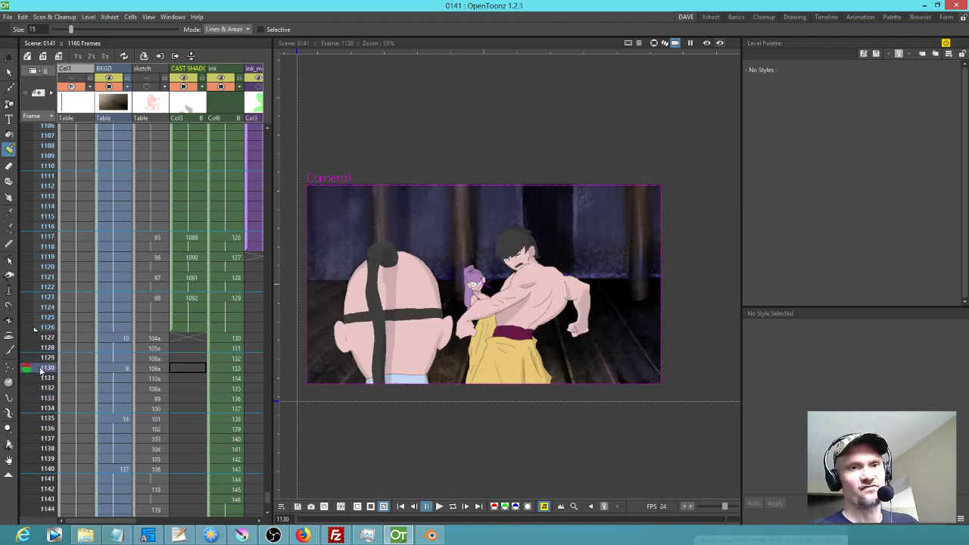
pyautogui.hotkey('alt', 'Tab')
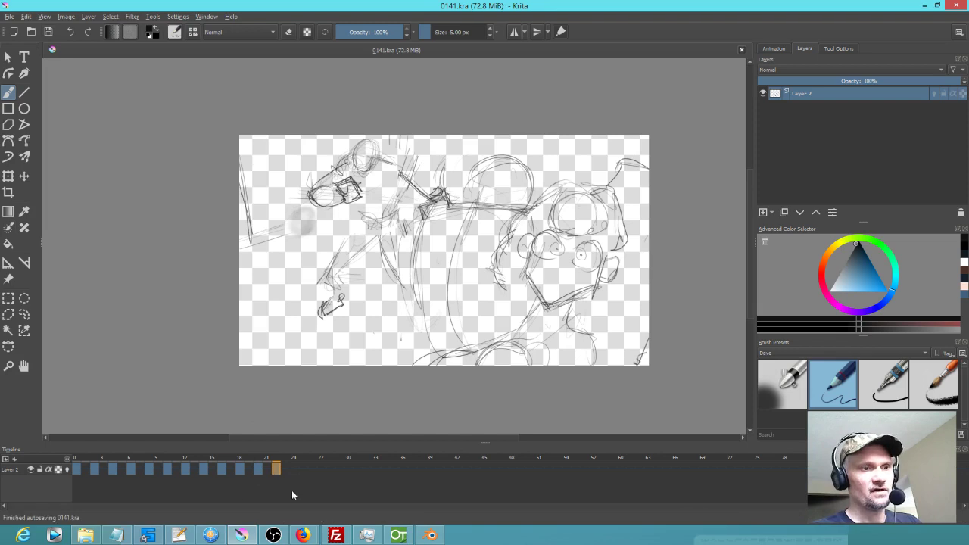
pyautogui.moveTo(276, 464)
pyautogui.mouseDown()
pyautogui.moveTo(65, 446)
pyautogui.moveTo(286, 481)
pyautogui.moveTo(232, 477)
pyautogui.moveTo(277, 482)
pyautogui.mouseUp()
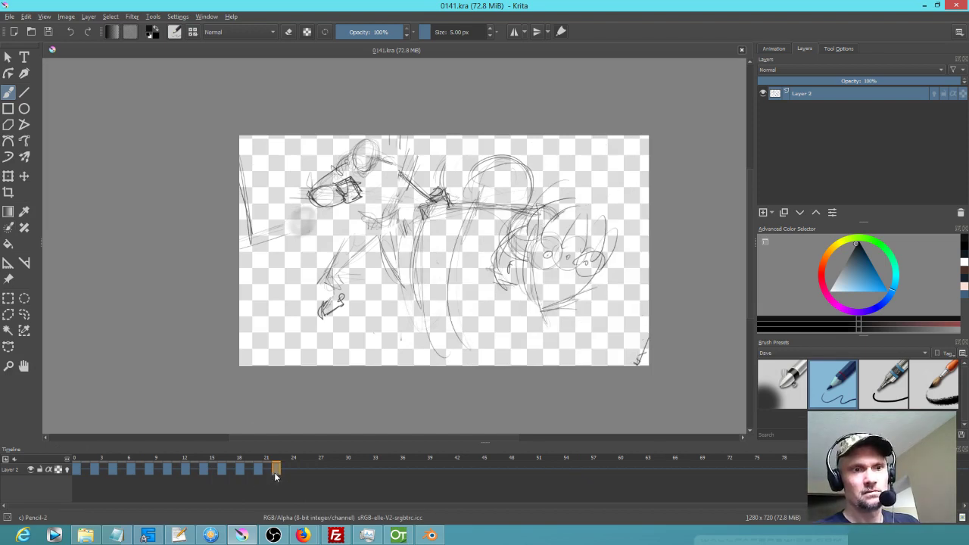
pyautogui.moveTo(277, 469)
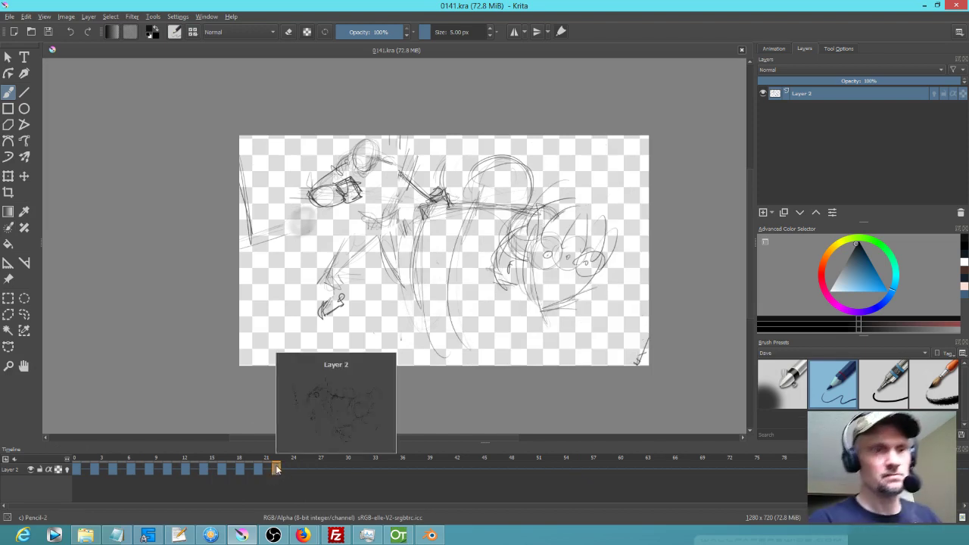
pyautogui.click(256, 473)
pyautogui.click(274, 473)
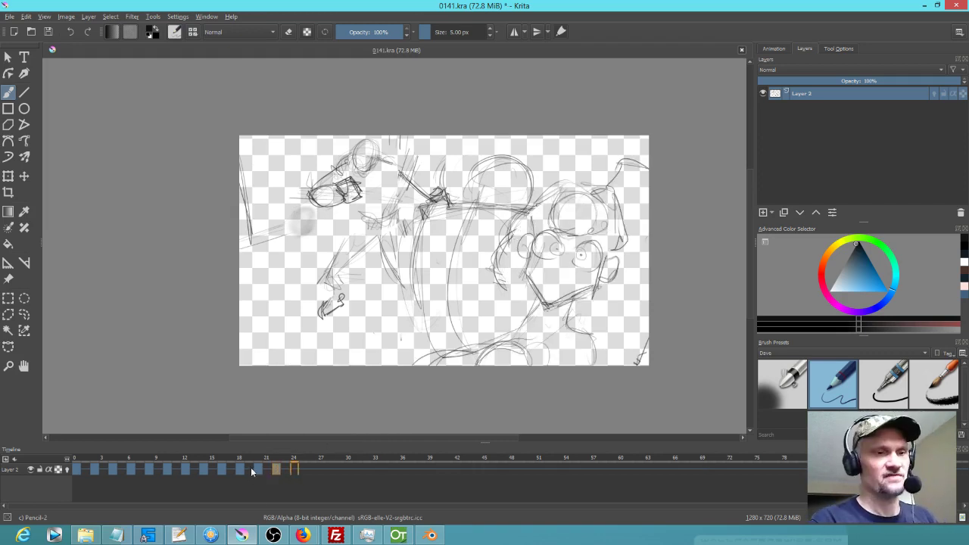
# - Duplicate frame 22's keyframe to frame 24 and compare the two frames
pyautogui.moveTo(243, 459); pyautogui.dragTo(292, 469)
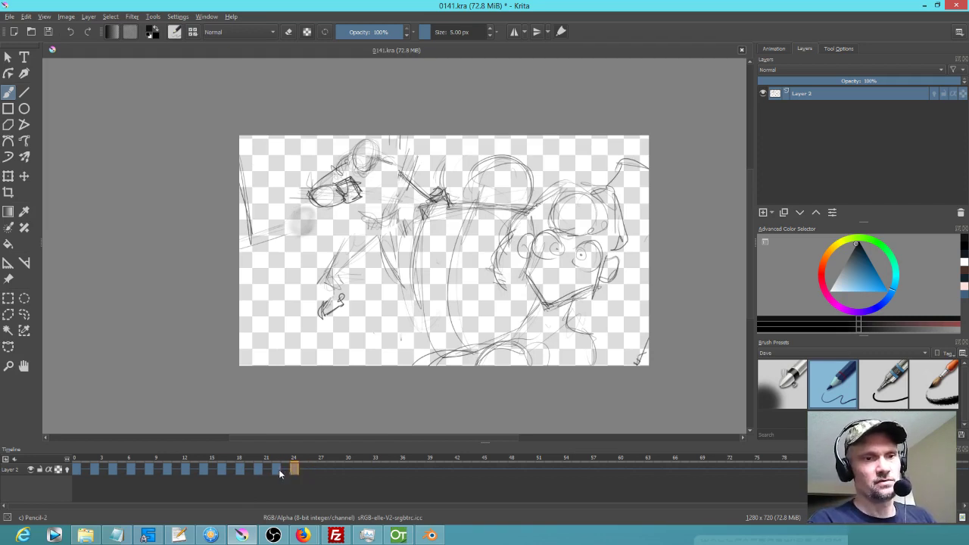
pyautogui.click(294, 469)
pyautogui.click(276, 471)
pyautogui.click(293, 469)
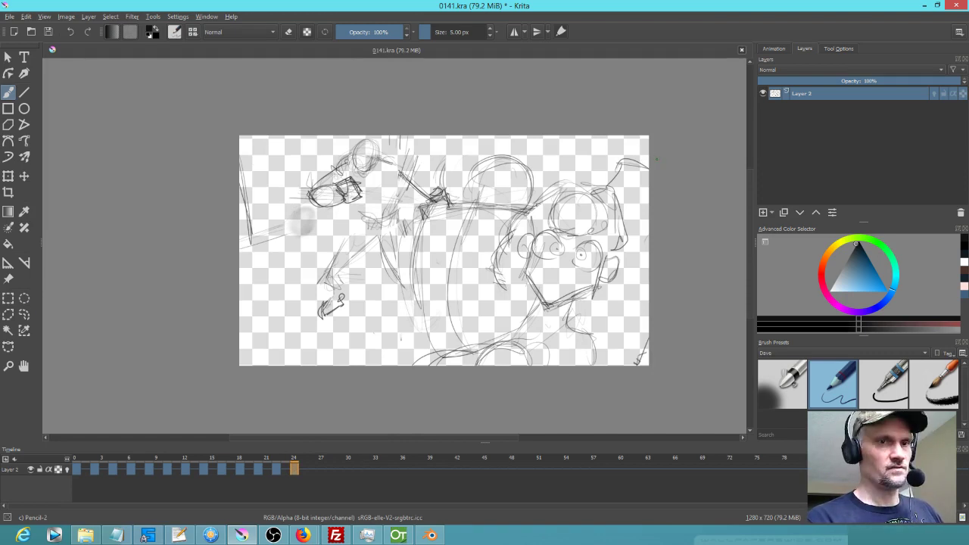
# - Select the foreground head, ponytail and shoulders on frame 24 with a freehand outline and start a transform
pyautogui.press('l')
pyautogui.moveTo(657, 159)
pyautogui.mouseDown()
pyautogui.moveTo(608, 156)
pyautogui.moveTo(557, 182)
pyautogui.mouseUp()
pyautogui.moveTo(524, 229)
pyautogui.mouseDown()
pyautogui.moveTo(522, 298)
pyautogui.moveTo(409, 367)
pyautogui.moveTo(542, 406)
pyautogui.moveTo(689, 331)
pyautogui.moveTo(641, 150)
pyautogui.mouseUp()
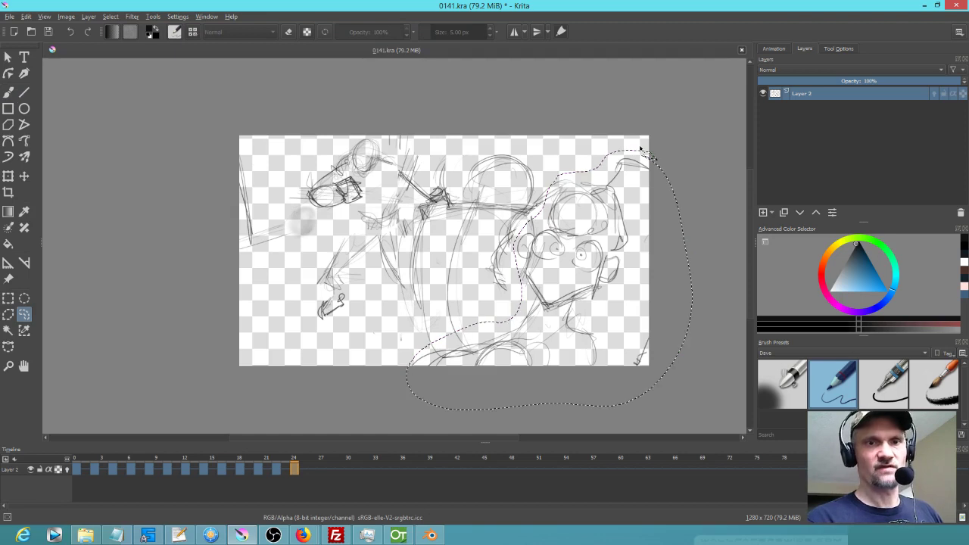
pyautogui.hotkey('ctrl', 't')
pyautogui.moveTo(625, 281); pyautogui.dragTo(632, 275)
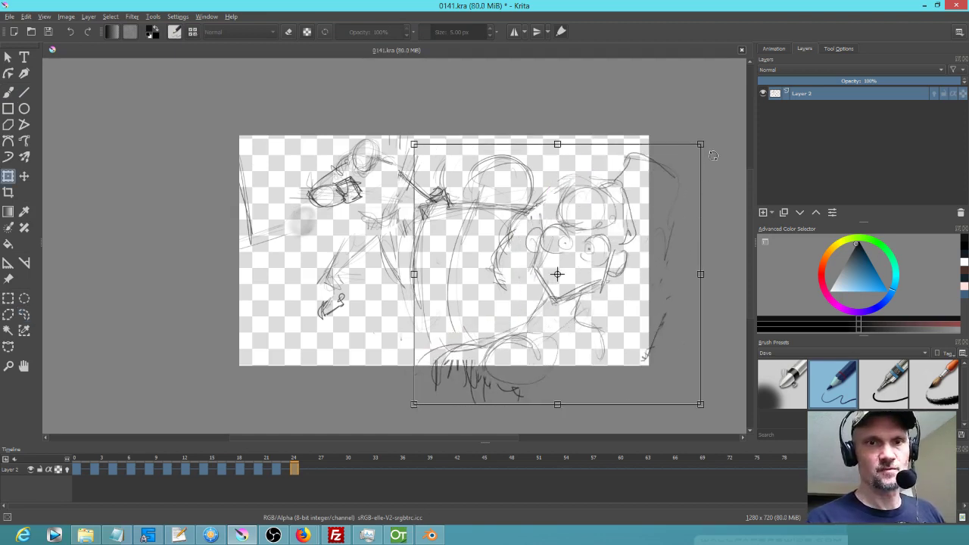
pyautogui.moveTo(713, 155); pyautogui.dragTo(705, 151)
pyautogui.hotkey('ctrl', 'z')
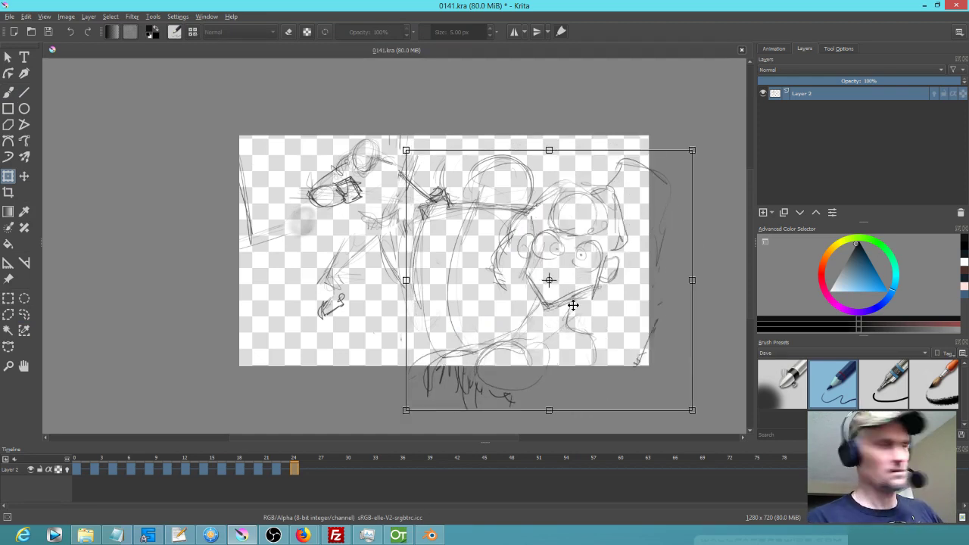
# - Rotate the selected figure slightly counterclockwise on frame 24, nudge it up and left, and compare it with frame 22
pyautogui.moveTo(700, 251); pyautogui.dragTo(700, 249)
pyautogui.moveTo(698, 149); pyautogui.dragTo(695, 146)
pyautogui.moveTo(621, 284); pyautogui.dragTo(619, 283)
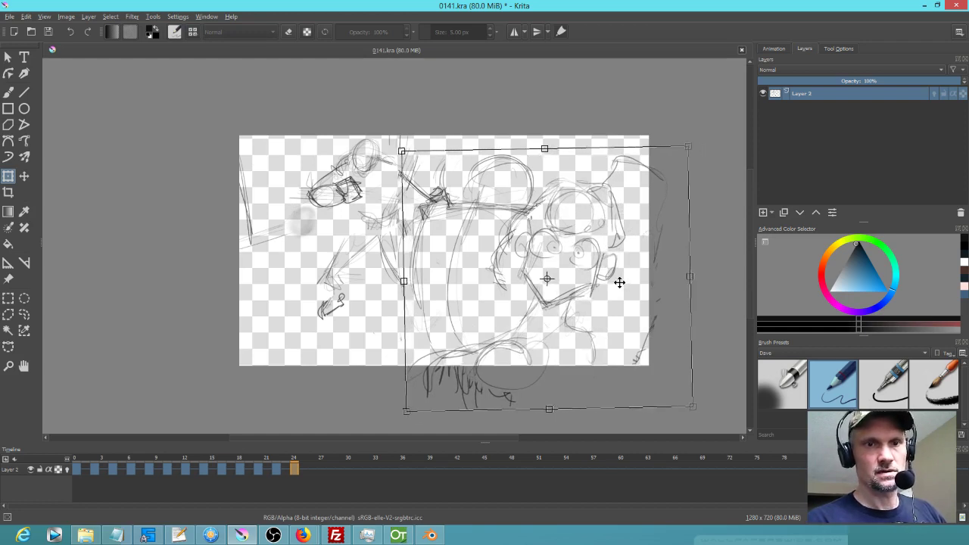
pyautogui.click(277, 465)
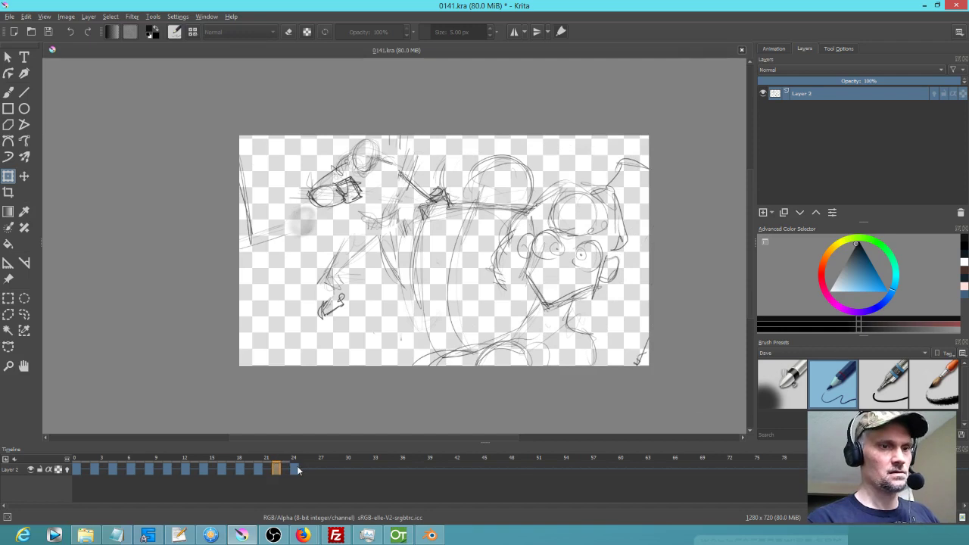
pyautogui.click(297, 470)
pyautogui.press('Left')
pyautogui.press('Right')
pyautogui.press('Left')
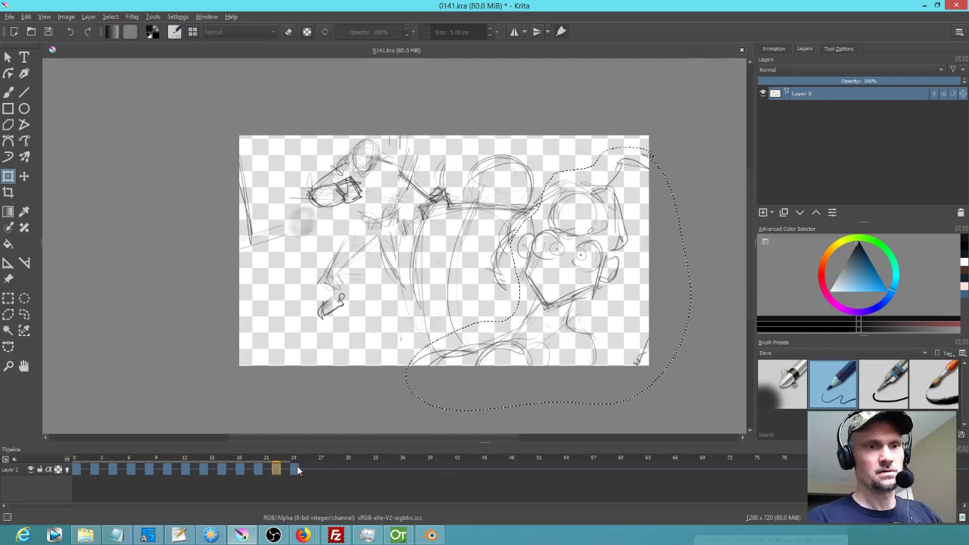
# - Repeat the keyframes of frames 22 and 24 at frames 26 through 32 and play the animation from frame 0
pyautogui.press('Left')
pyautogui.moveTo(278, 469); pyautogui.dragTo(351, 470)
pyautogui.click(75, 463)
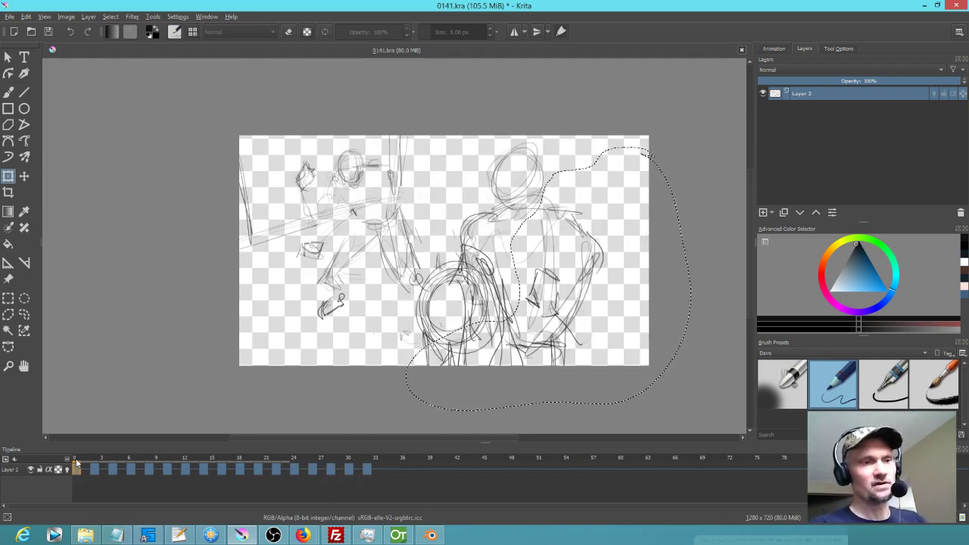
pyautogui.moveTo(79, 462)
pyautogui.mouseDown()
pyautogui.moveTo(129, 463)
pyautogui.moveTo(104, 469)
pyautogui.mouseUp()
pyautogui.click(76, 461)
pyautogui.press('space')
pyautogui.press('space')
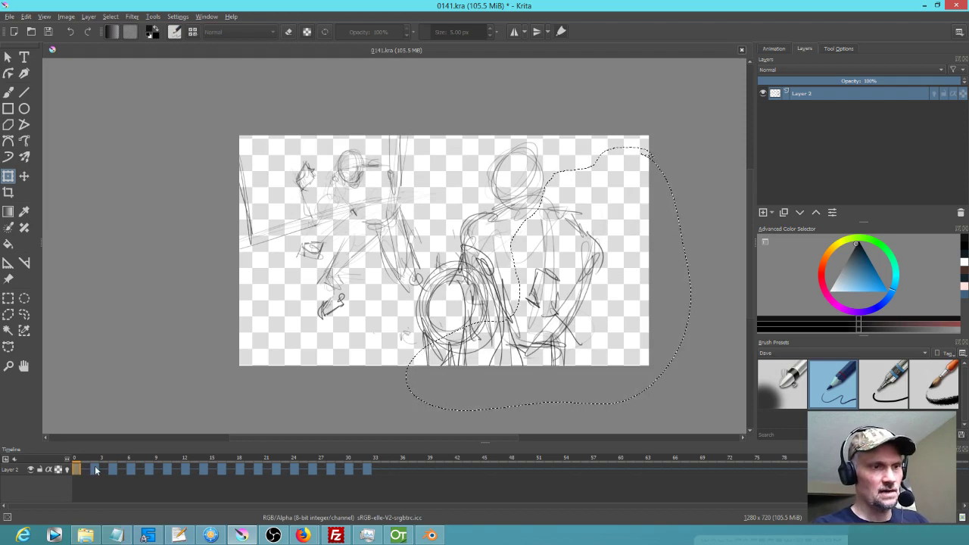
# - Move frame 2's keyframe to frame 4, shift all following keyframes four frames onward, and play from frame 0
pyautogui.click(96, 469)
pyautogui.moveTo(95, 468); pyautogui.dragTo(150, 473)
pyautogui.press('space')
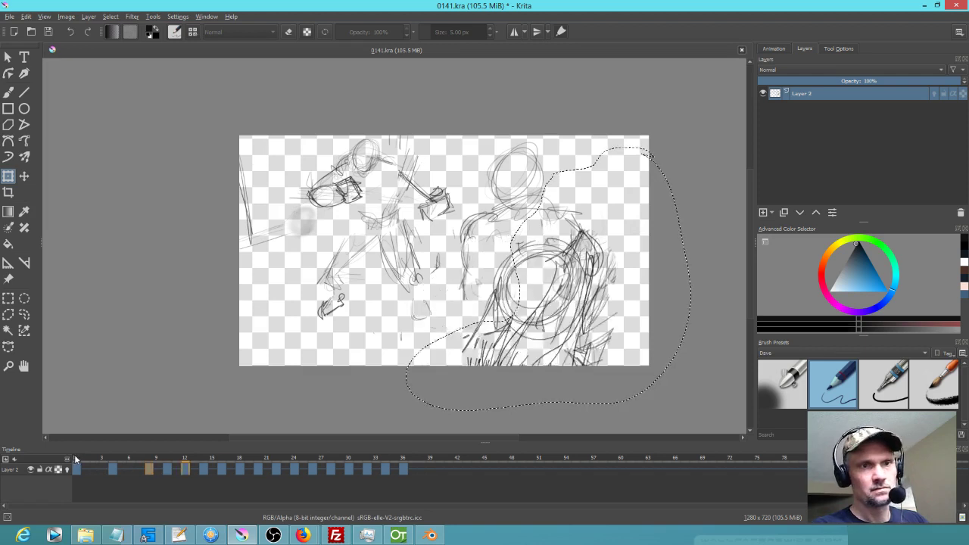
pyautogui.press('space')
pyautogui.click(75, 460)
pyautogui.press('space')
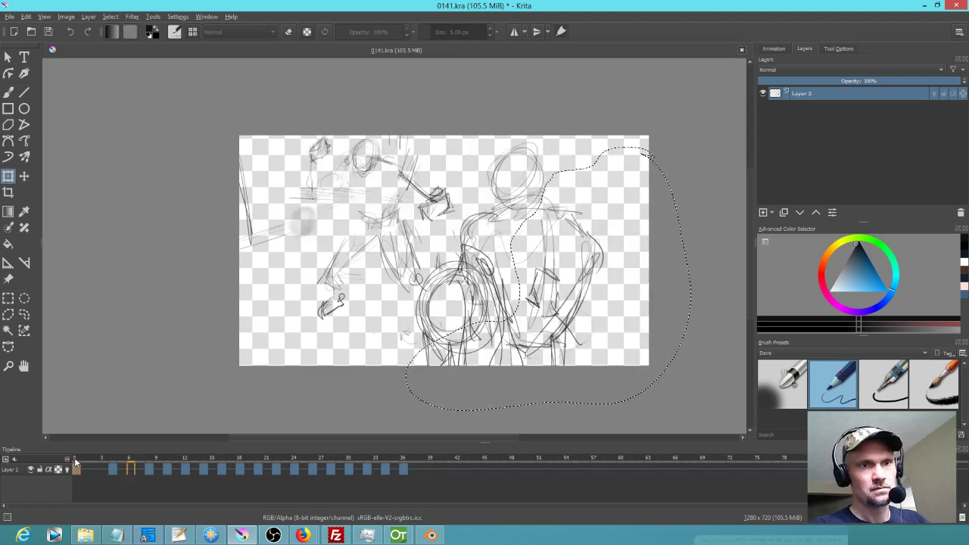
pyautogui.press('space')
# - Move the keyframe on frame 8 back to frame 6 and replay the animation from frame 0
pyautogui.click(148, 471)
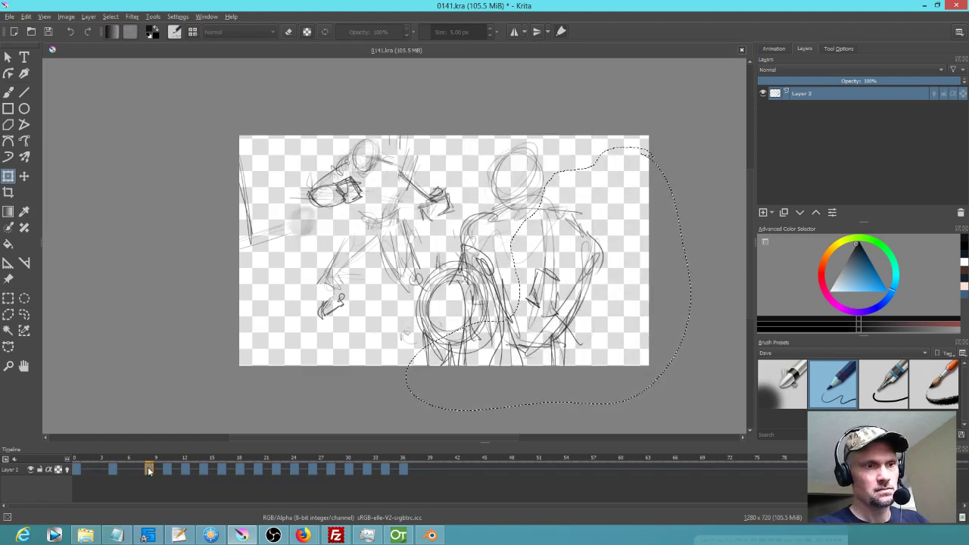
pyautogui.moveTo(145, 473); pyautogui.dragTo(137, 471)
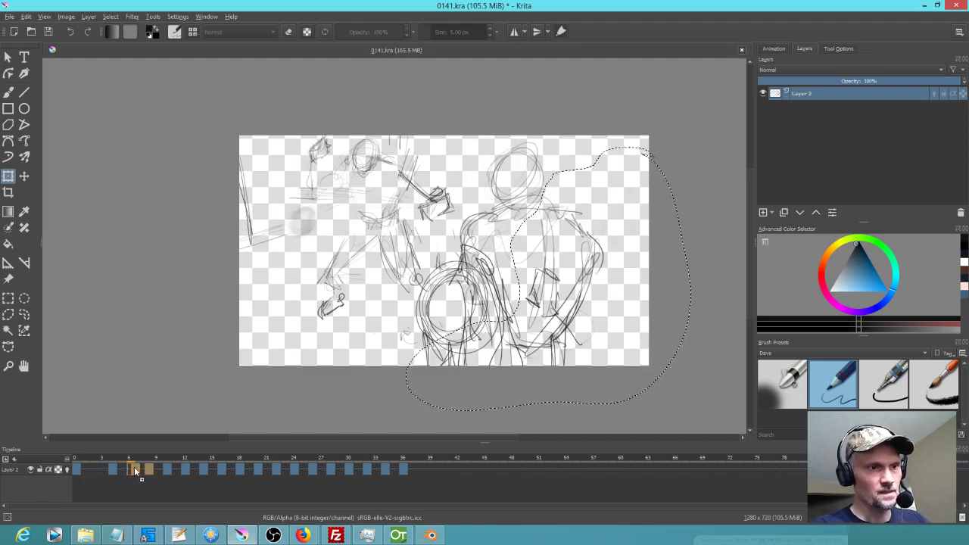
pyautogui.click(74, 460)
pyautogui.press('space')
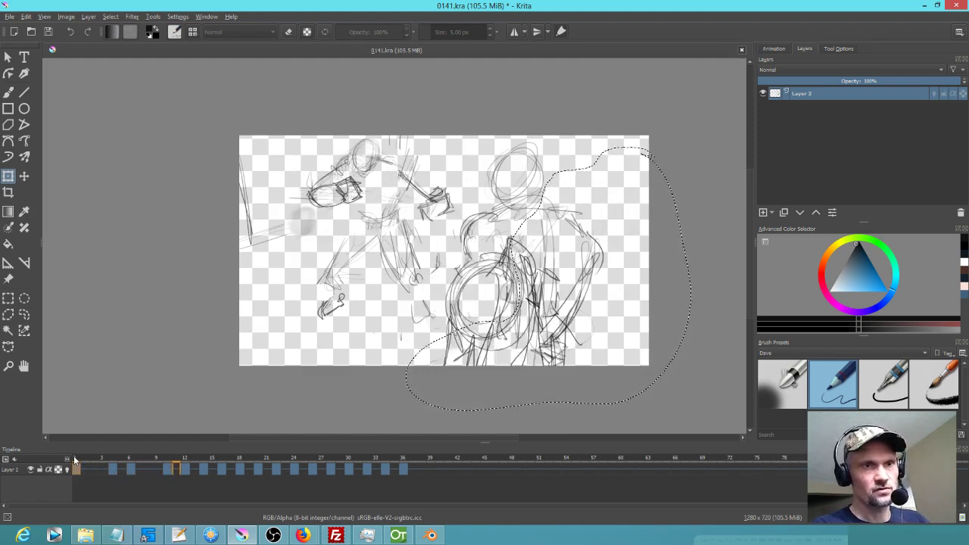
# - Move the keyframe on frame 6 to frame 7 and play the animation from the start to check the timing
pyautogui.click(131, 470)
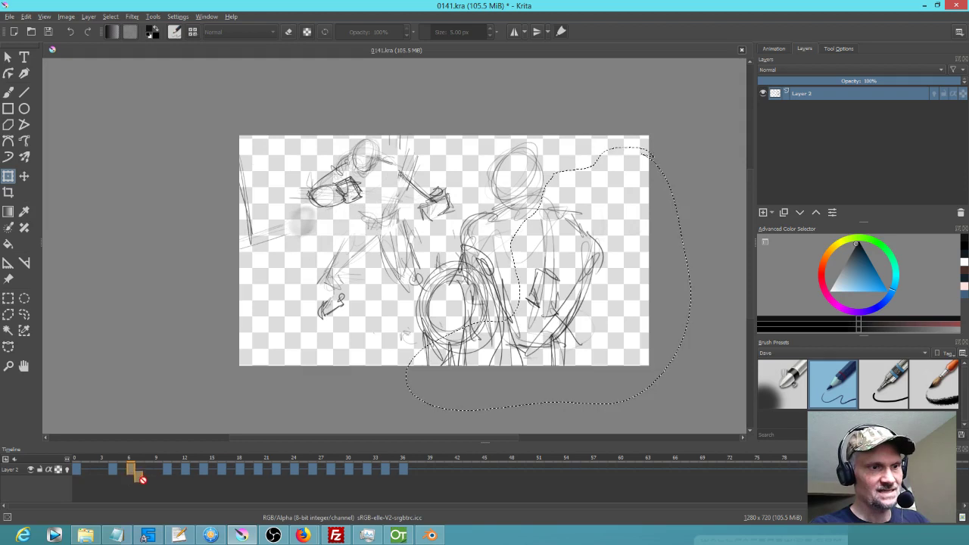
pyautogui.moveTo(138, 474); pyautogui.dragTo(141, 470)
pyautogui.click(77, 460)
pyautogui.press('space')
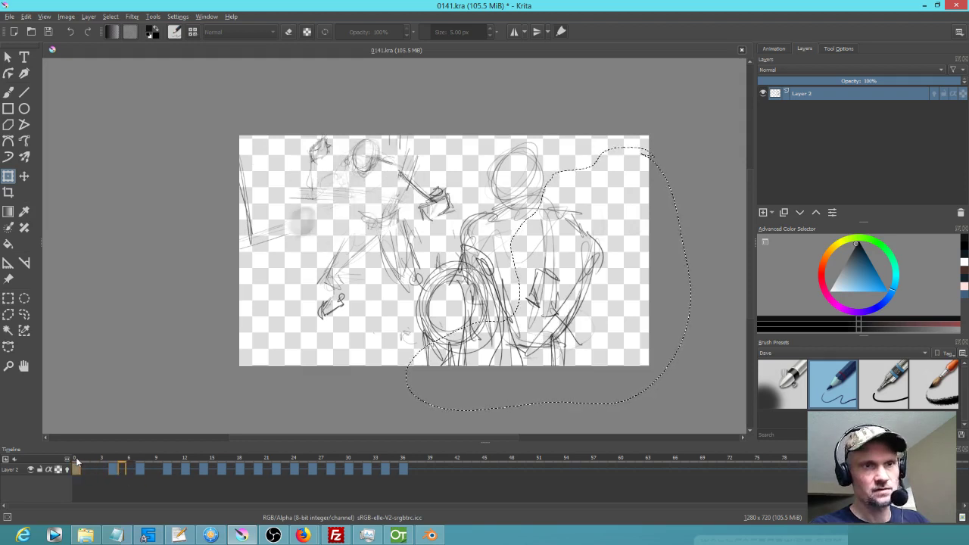
# - Shift the keyframe on frame 10 and all following keyframes so they start at frame 28, and play from frame 0
pyautogui.click(168, 470)
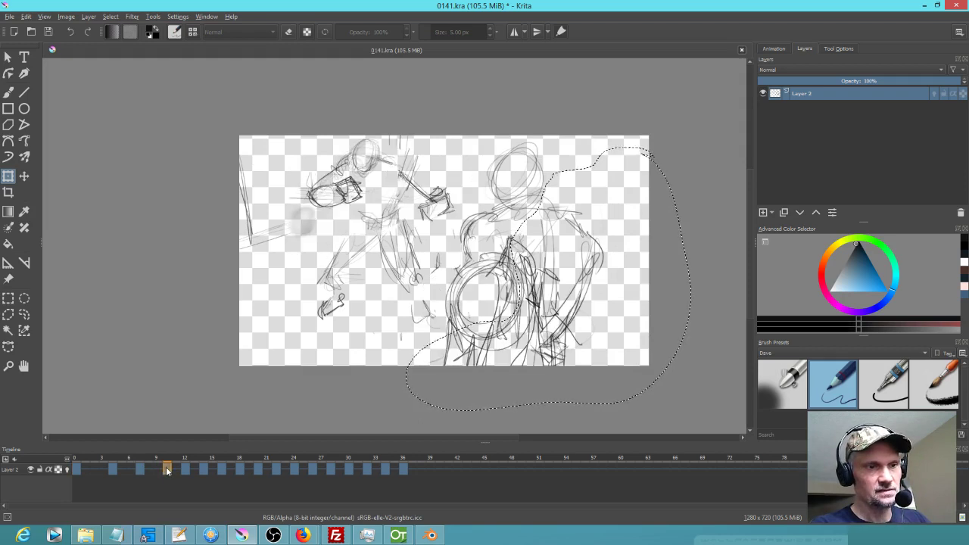
pyautogui.moveTo(169, 474)
pyautogui.mouseDown()
pyautogui.moveTo(283, 501)
pyautogui.moveTo(345, 470)
pyautogui.moveTo(333, 468)
pyautogui.mouseUp()
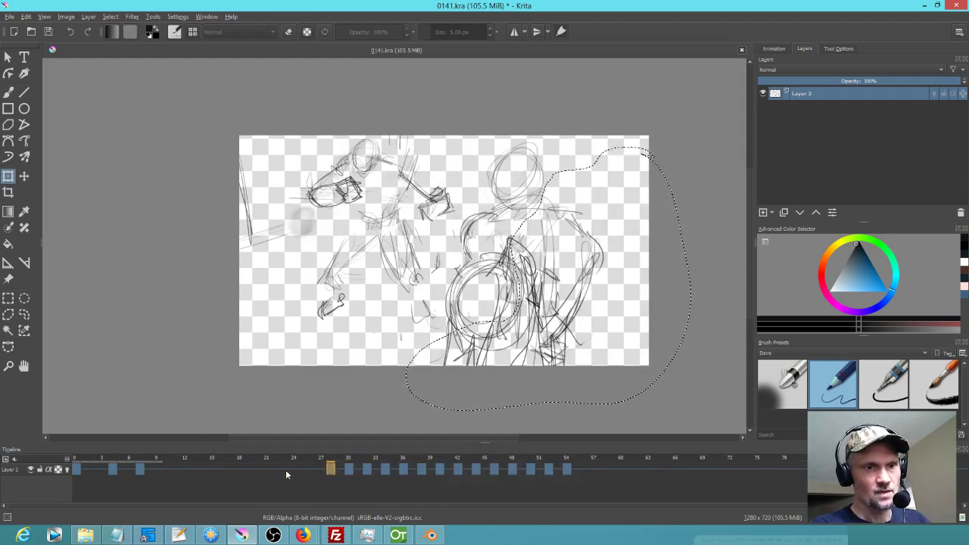
pyautogui.click(76, 459)
pyautogui.press('space')
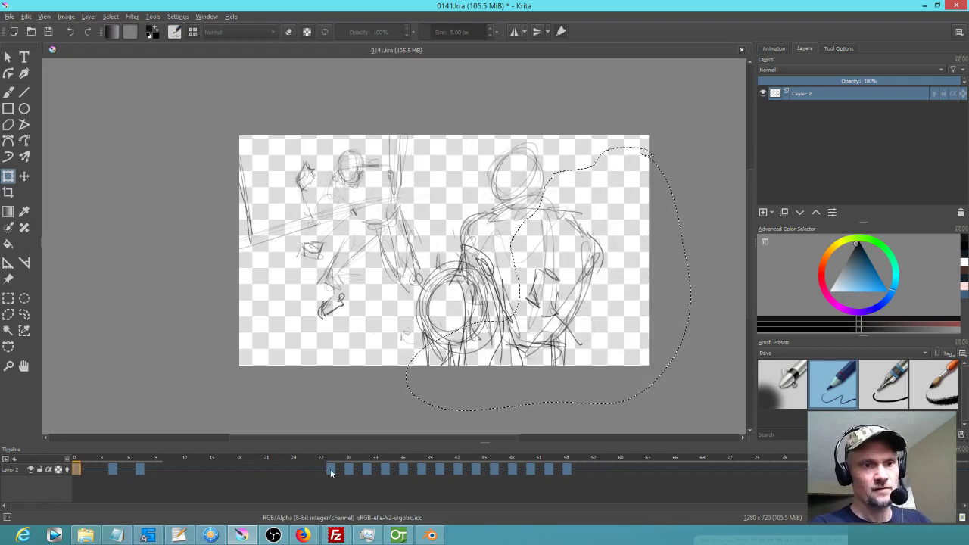
# - Shift the keyframes from frame 34 onward to start at frame 48, and replay from frame 0 with the selection cleared
pyautogui.moveTo(329, 458); pyautogui.dragTo(511, 468)
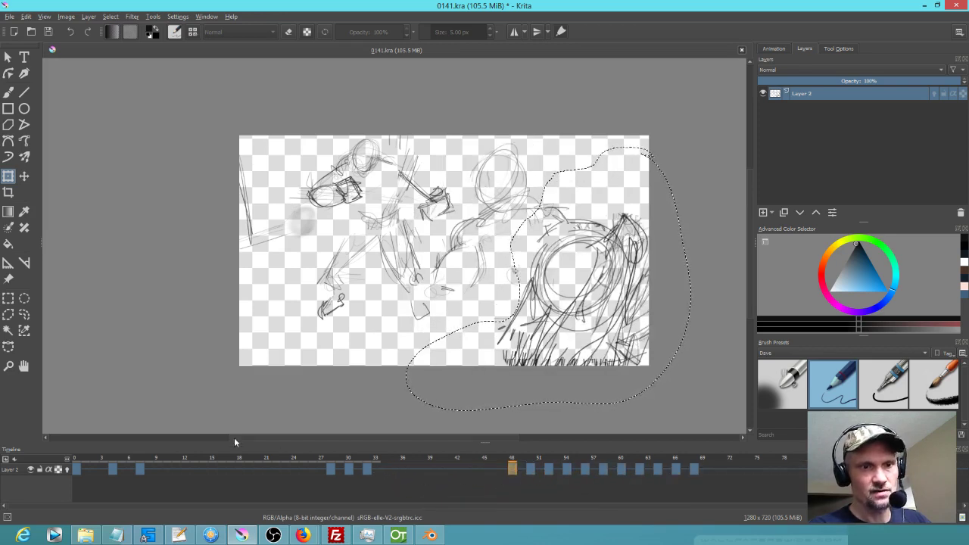
pyautogui.click(78, 465)
pyautogui.hotkey('ctrl', 'shift', 'a')
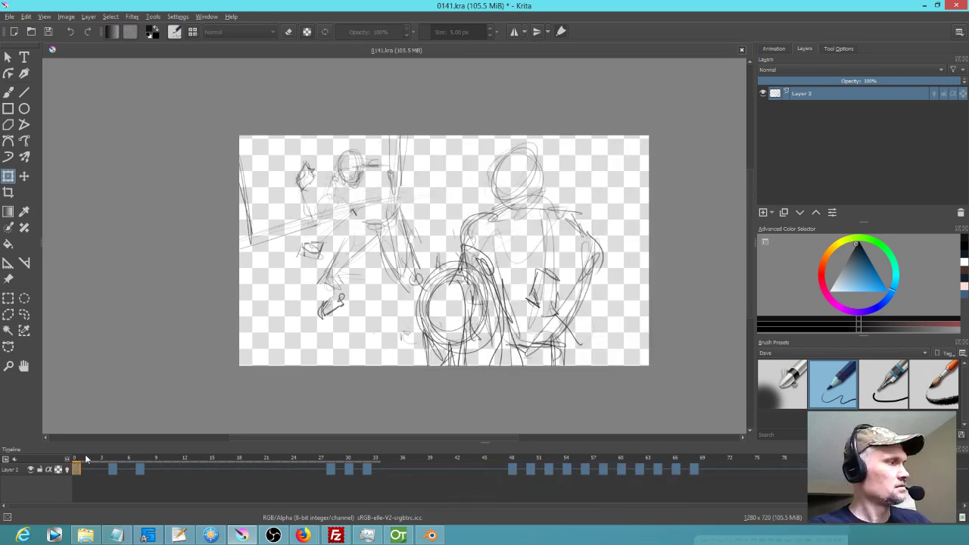
pyautogui.press('space')
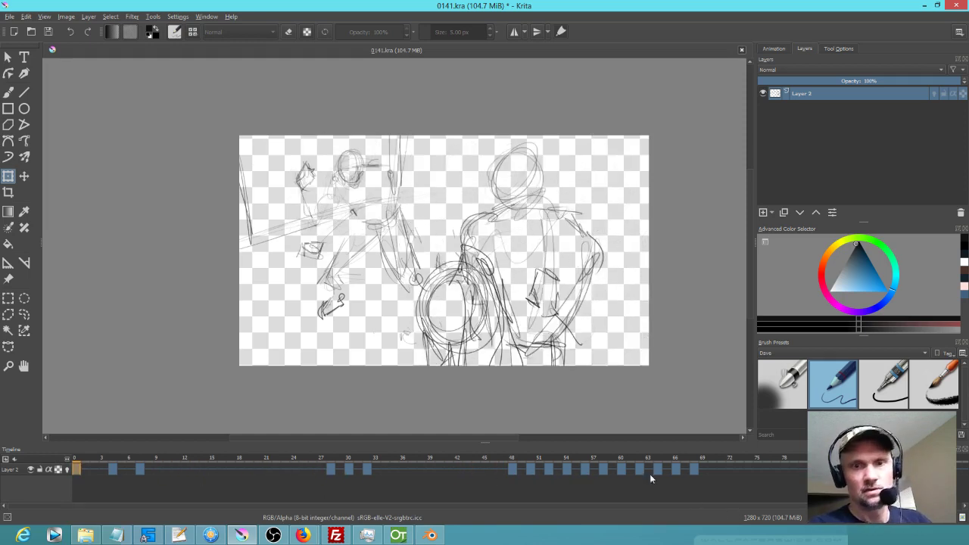
# - Space the keyframes after frame 48 at frames 51, 54, 57 and 60, with the rest following from frame 62, and replay the animation
pyautogui.moveTo(497, 458)
pyautogui.mouseDown()
pyautogui.moveTo(676, 469)
pyautogui.moveTo(532, 473)
pyautogui.moveTo(625, 477)
pyautogui.moveTo(641, 460)
pyautogui.moveTo(613, 460)
pyautogui.moveTo(640, 459)
pyautogui.mouseUp()
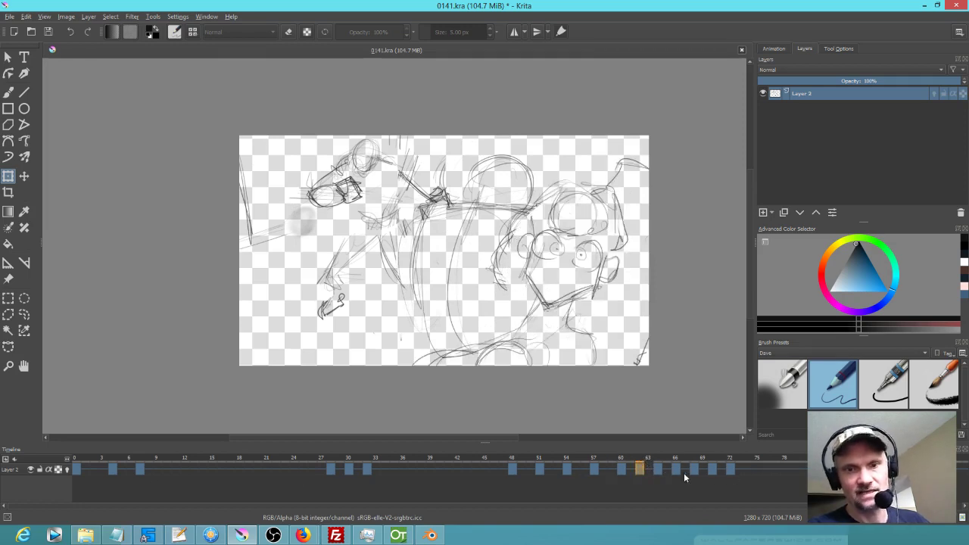
pyautogui.click(78, 457)
pyautogui.press('space')
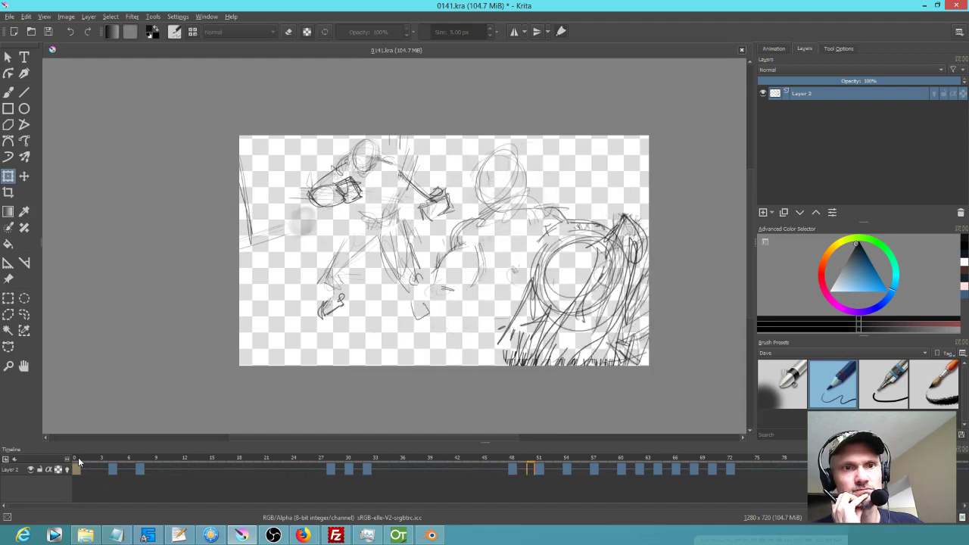
# - Shift the keyframe on frame 54 and all following ones so they start at frame 62, and play from frame 0
pyautogui.moveTo(507, 474); pyautogui.dragTo(640, 471)
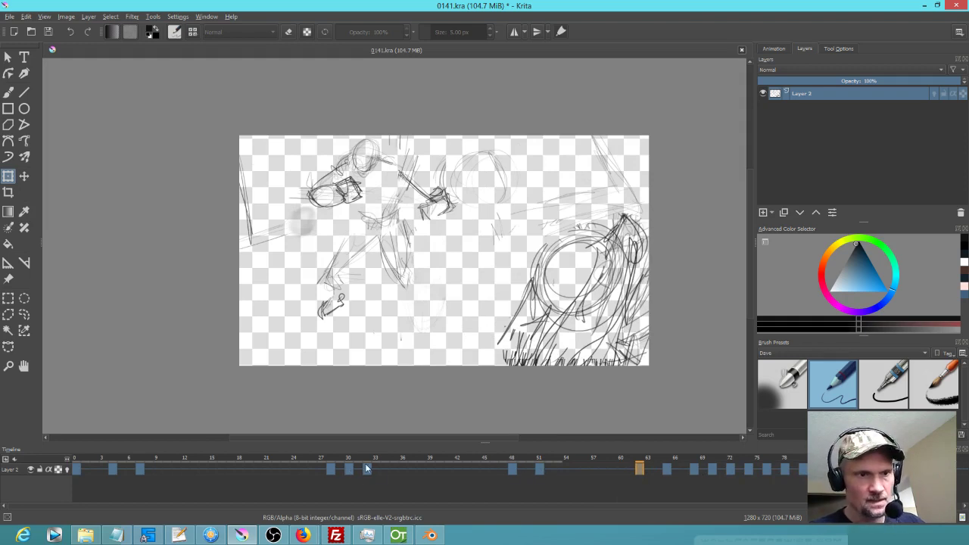
pyautogui.click(77, 458)
pyautogui.press('space')
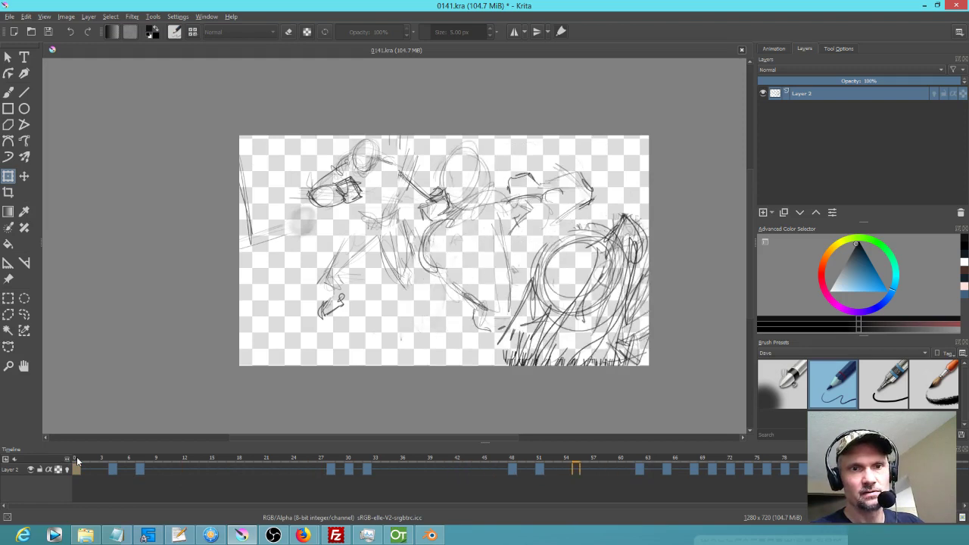
pyautogui.press('space')
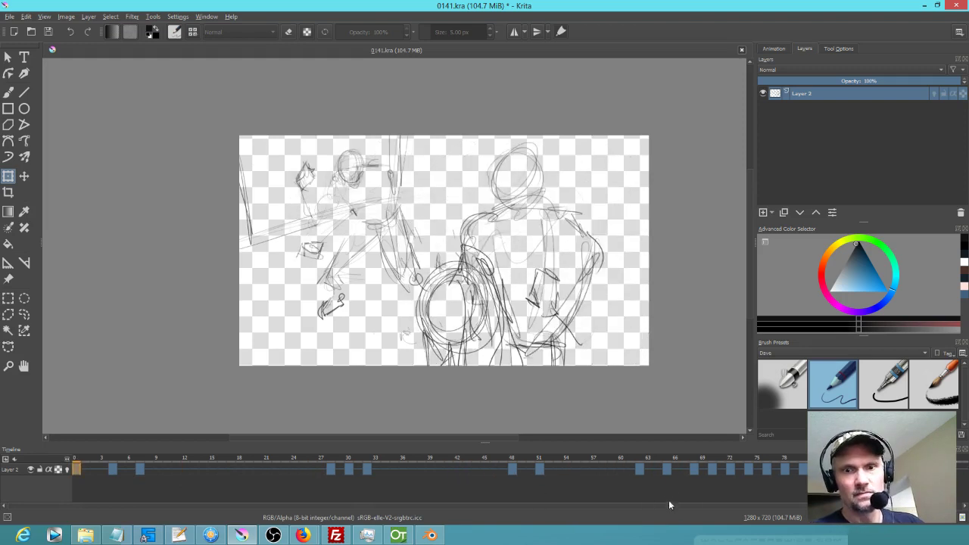
# - Tighten the keyframes after frame 62 to every two frames, from frame 64 to 78, and replay the animation from frame 0
pyautogui.click(646, 462)
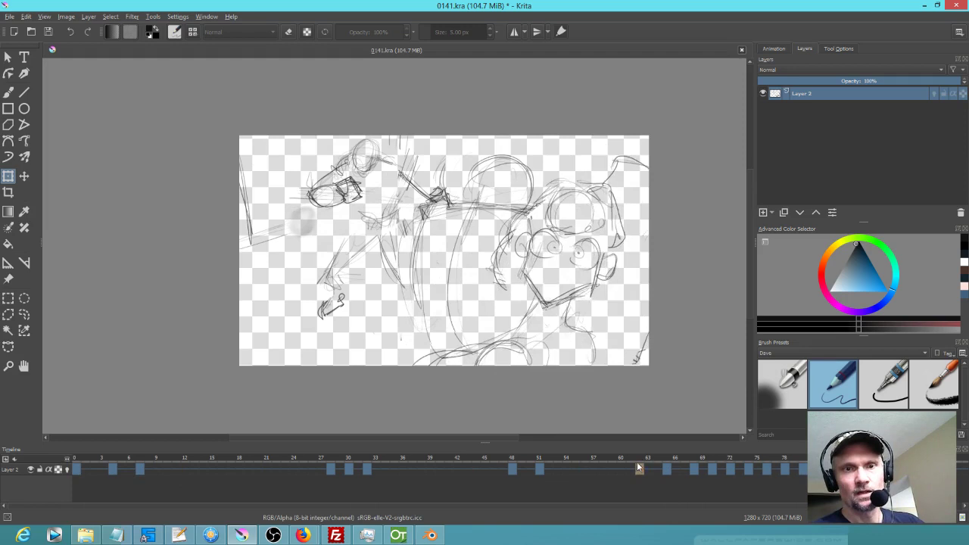
pyautogui.click(621, 462)
pyautogui.click(665, 468)
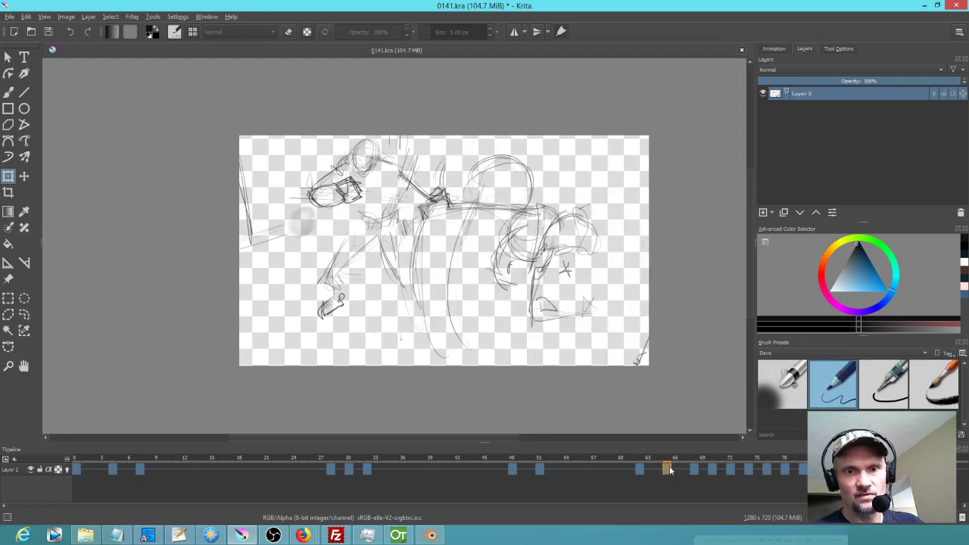
pyautogui.moveTo(664, 472); pyautogui.dragTo(676, 468)
pyautogui.click(688, 467)
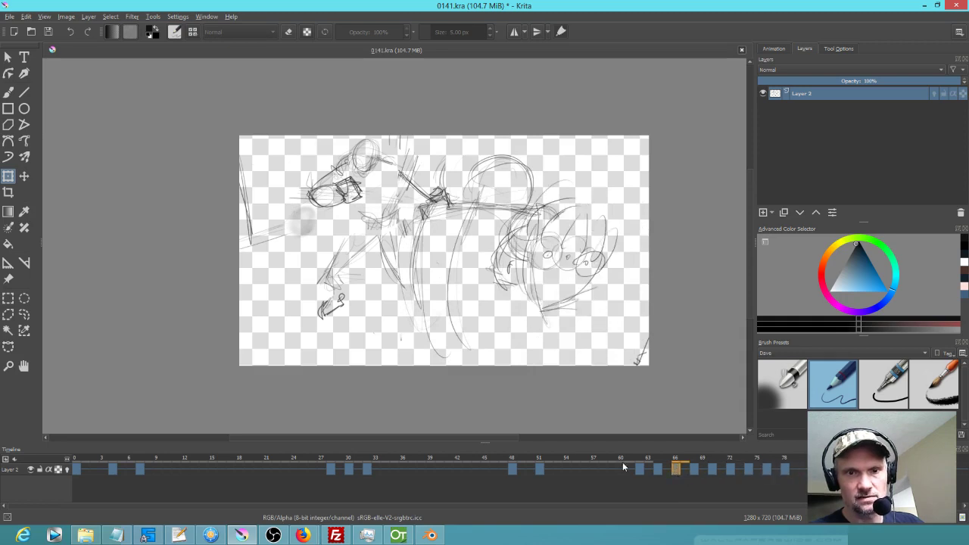
pyautogui.click(73, 459)
pyautogui.press('space')
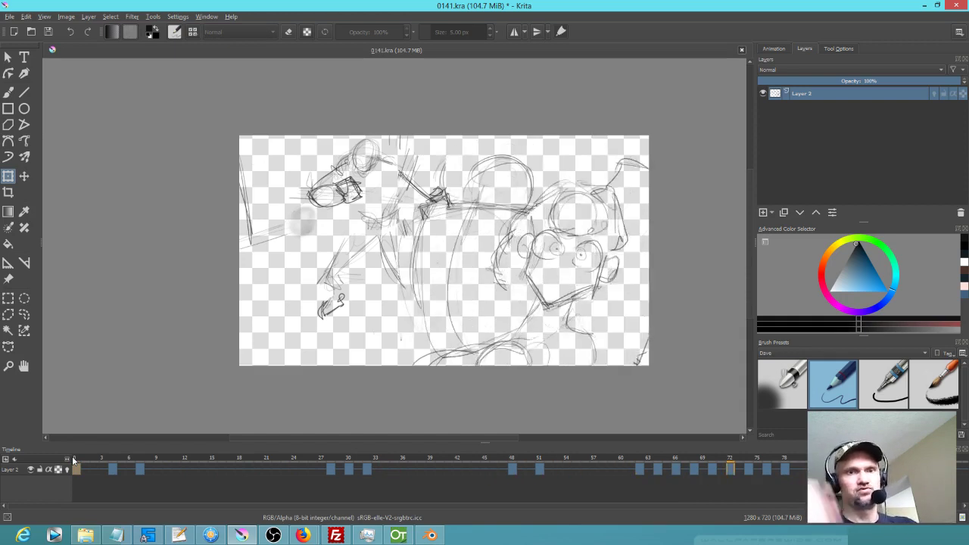
pyautogui.press('space')
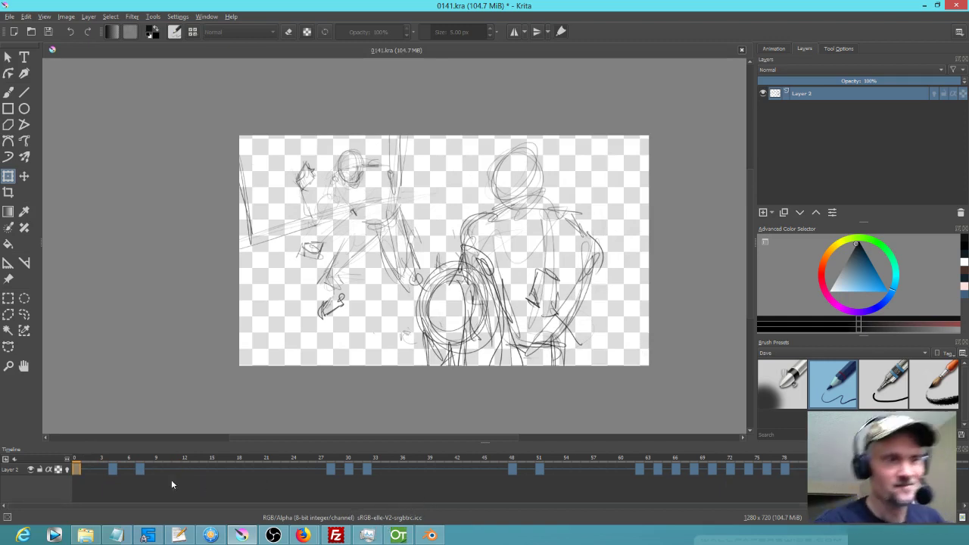
pyautogui.press('space')
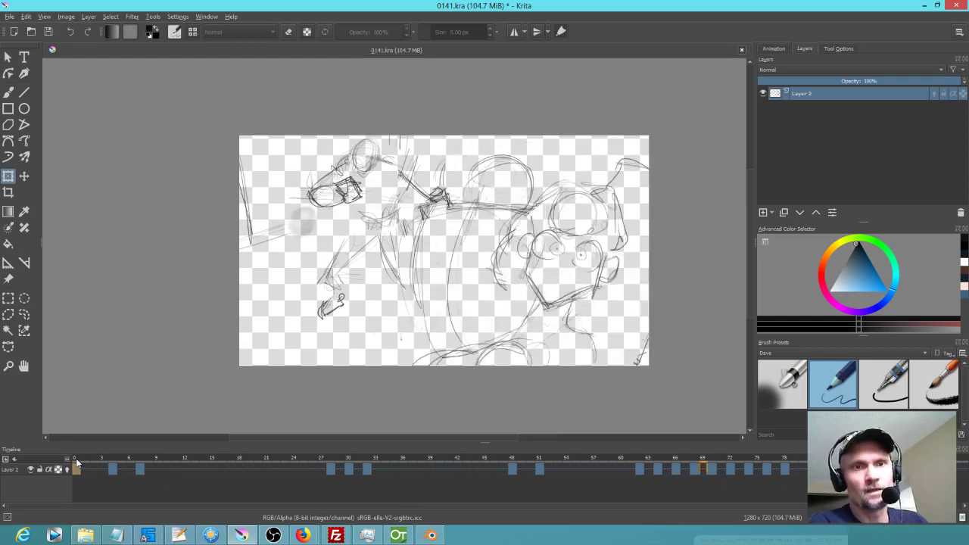
pyautogui.press('space')
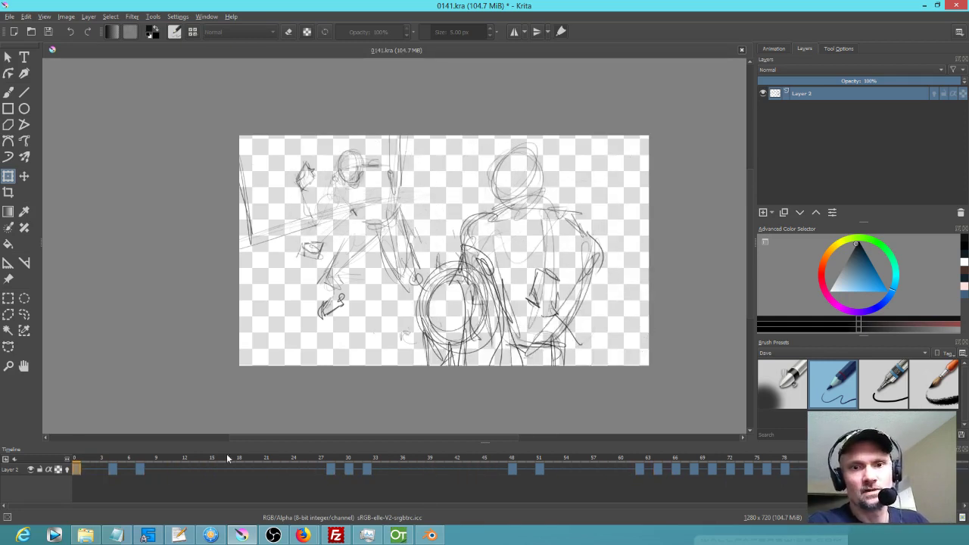
# - Duplicate the last keyframe onto frame 80, lasso the large-faced foreground figure, and rotate and lower it with the Transform tool
pyautogui.click(804, 469)
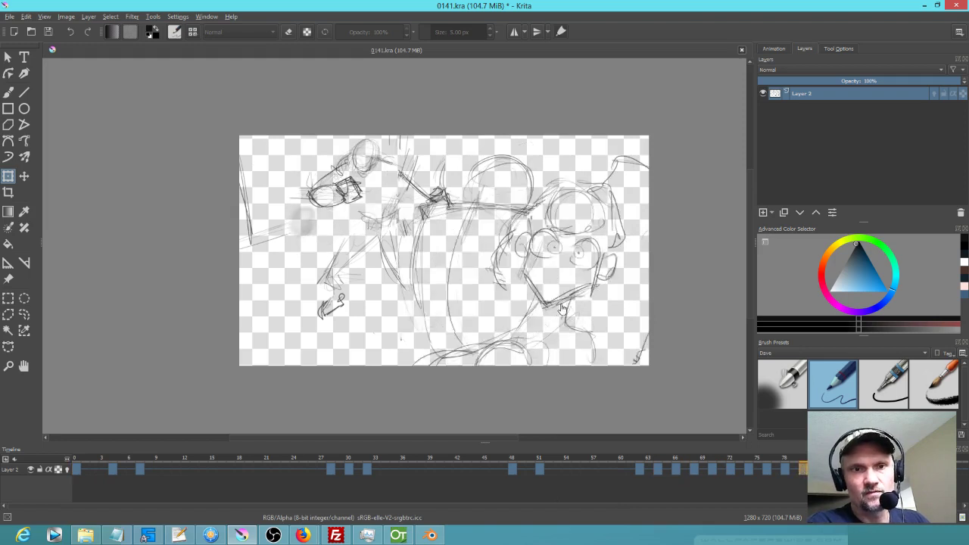
pyautogui.click(785, 469)
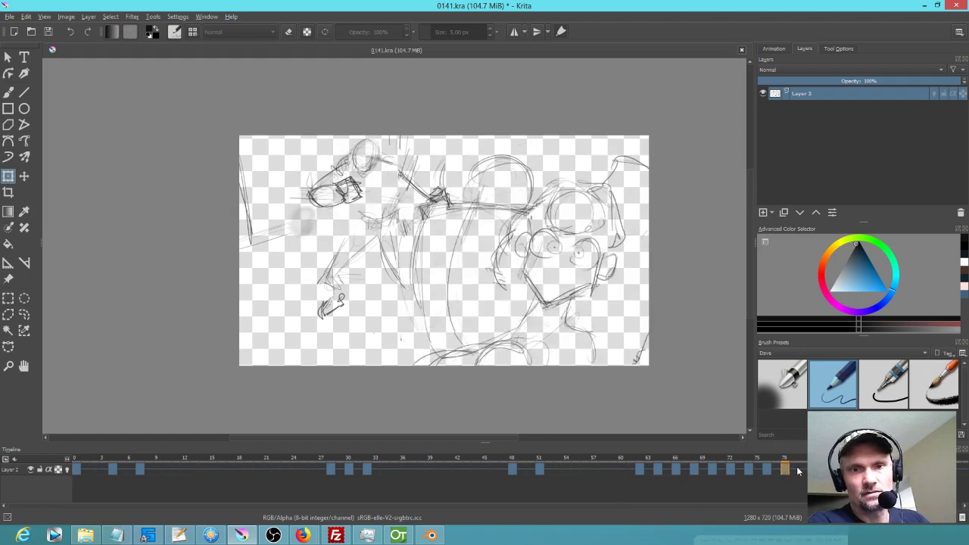
pyautogui.click(802, 469)
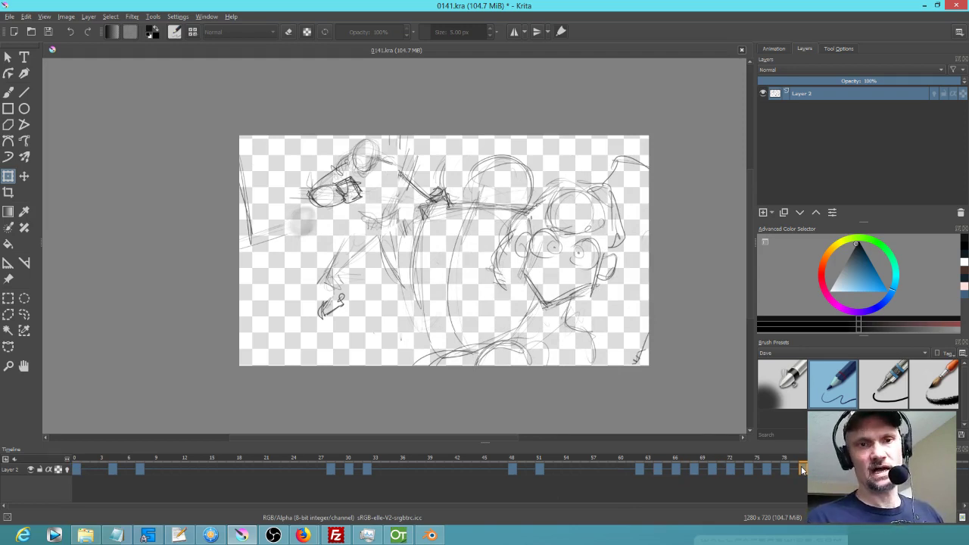
pyautogui.press('l')
pyautogui.moveTo(665, 151)
pyautogui.mouseDown()
pyautogui.moveTo(645, 139)
pyautogui.moveTo(570, 175)
pyautogui.moveTo(522, 218)
pyautogui.moveTo(487, 288)
pyautogui.moveTo(388, 374)
pyautogui.moveTo(619, 375)
pyautogui.moveTo(663, 155)
pyautogui.moveTo(701, 166)
pyautogui.moveTo(665, 124)
pyautogui.mouseUp()
pyautogui.hotkey('ctrl', 't')
pyautogui.moveTo(597, 292)
pyautogui.mouseDown()
pyautogui.moveTo(597, 324)
pyautogui.moveTo(599, 309)
pyautogui.mouseUp()
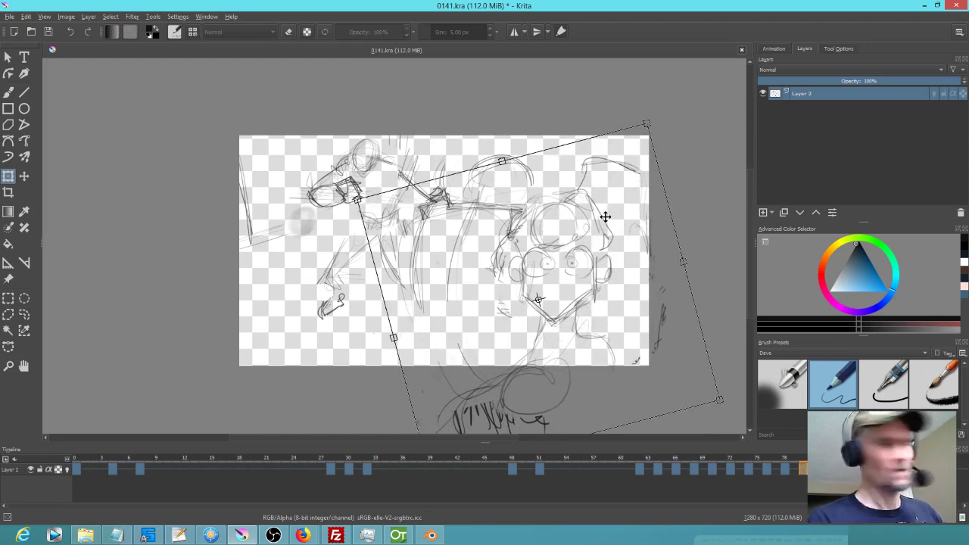
# - Duplicate the lowered pose onto frame 82 and draw half-closed eyelids and lines under both eyes with the pencil brush
pyautogui.scroll(3, 605, 214)
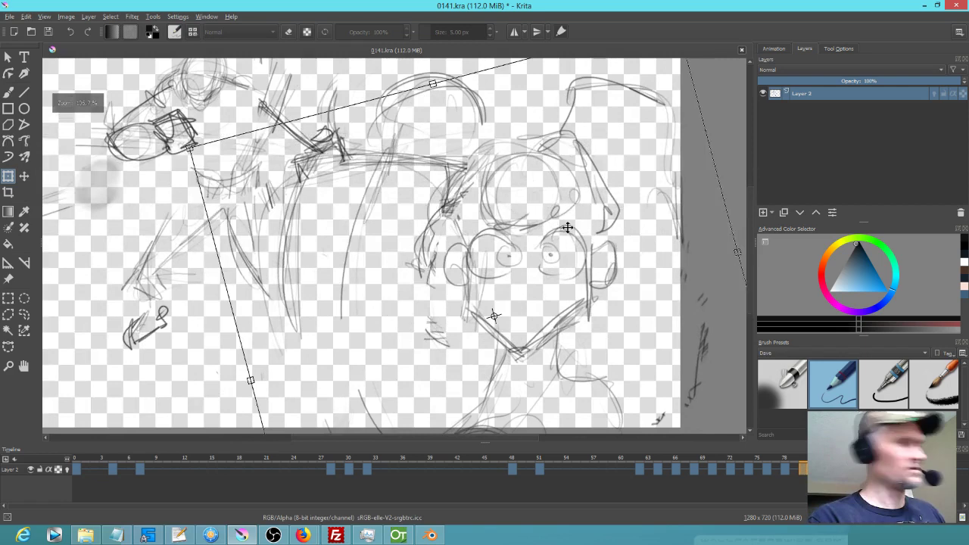
pyautogui.press('b')
pyautogui.moveTo(539, 244); pyautogui.dragTo(583, 243)
pyautogui.moveTo(486, 247); pyautogui.dragTo(520, 241)
pyautogui.moveTo(475, 273)
pyautogui.mouseDown()
pyautogui.moveTo(506, 274)
pyautogui.moveTo(581, 272)
pyautogui.moveTo(547, 270)
pyautogui.moveTo(583, 262)
pyautogui.mouseUp()
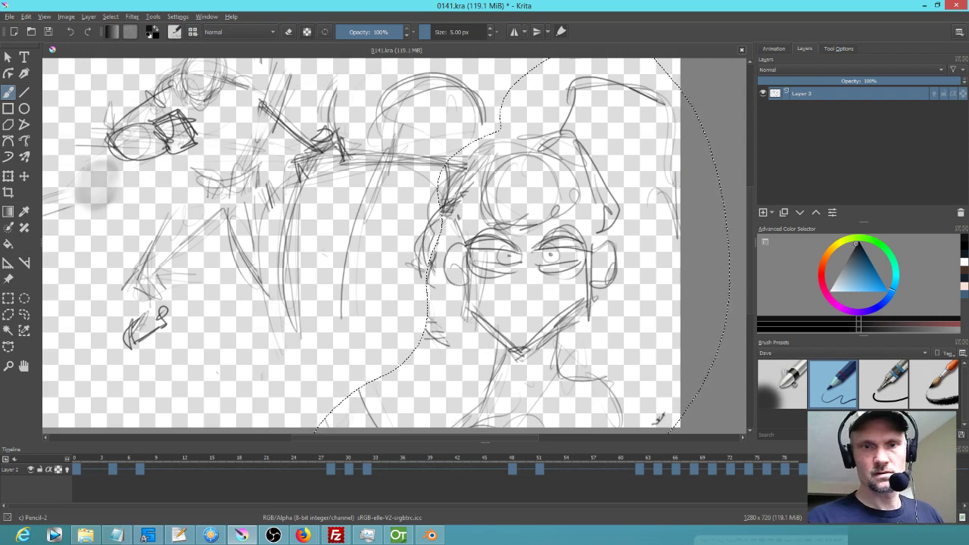
# - Duplicate the pose onto frames 84, 86, 88 and 90, moving the selected figure slightly further down on each
pyautogui.hotkey('ctrl', 't')
pyautogui.moveTo(580, 282); pyautogui.dragTo(581, 296)
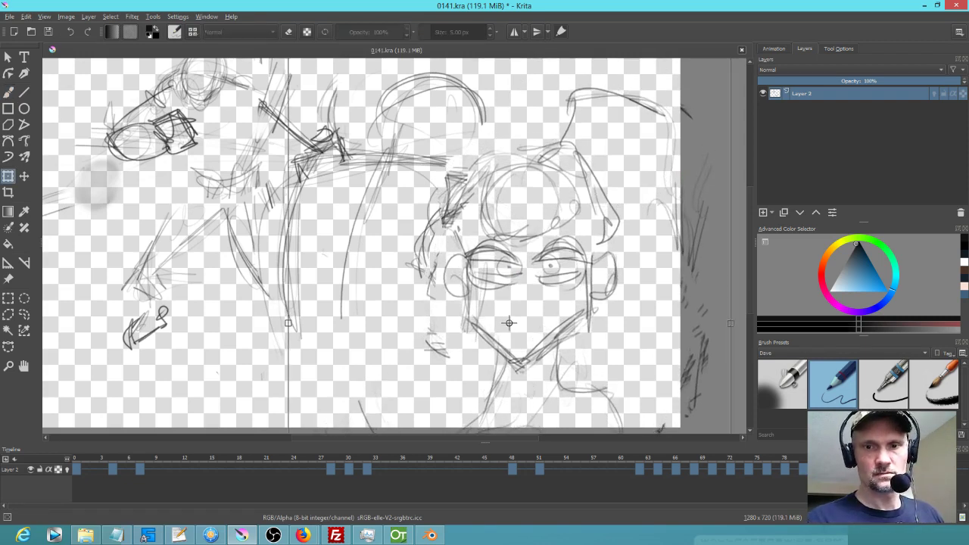
pyautogui.moveTo(562, 316); pyautogui.dragTo(563, 325)
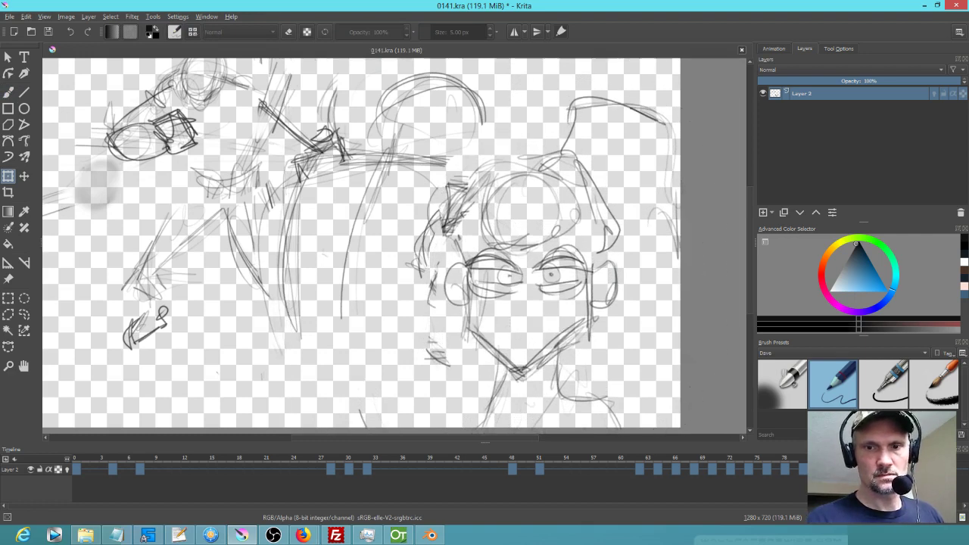
pyautogui.moveTo(540, 319); pyautogui.dragTo(540, 331)
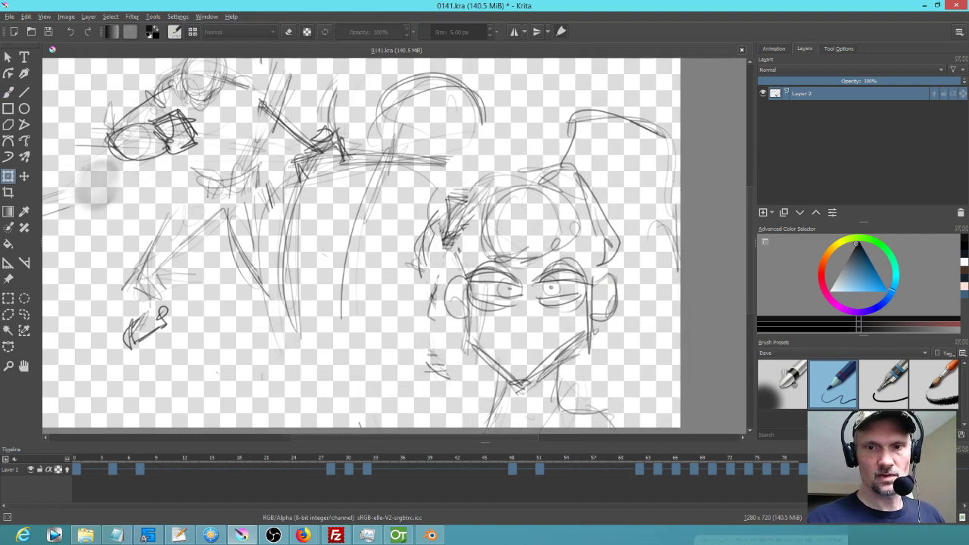
pyautogui.moveTo(537, 323); pyautogui.dragTo(536, 341)
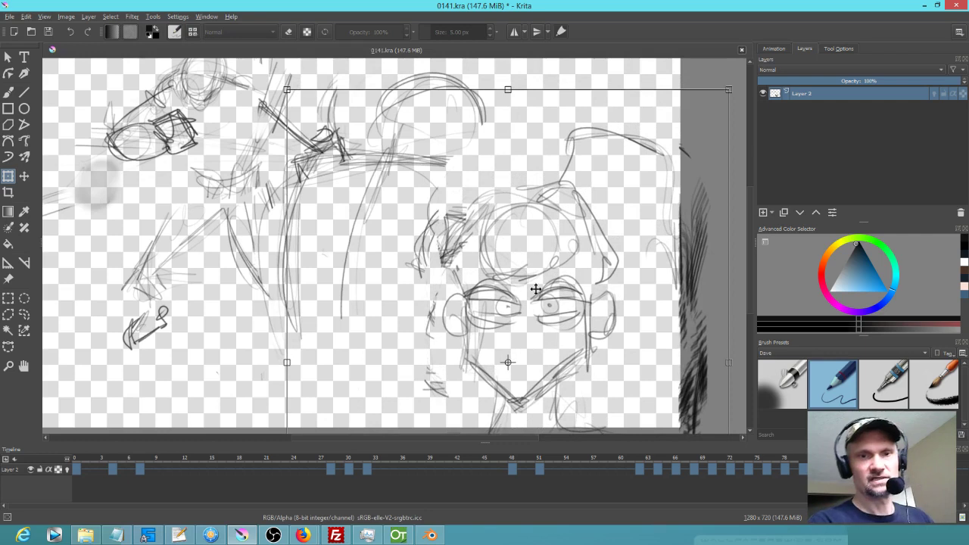
pyautogui.scroll(-2, 554, 315)
pyautogui.moveTo(640, 340); pyautogui.dragTo(588, 303)
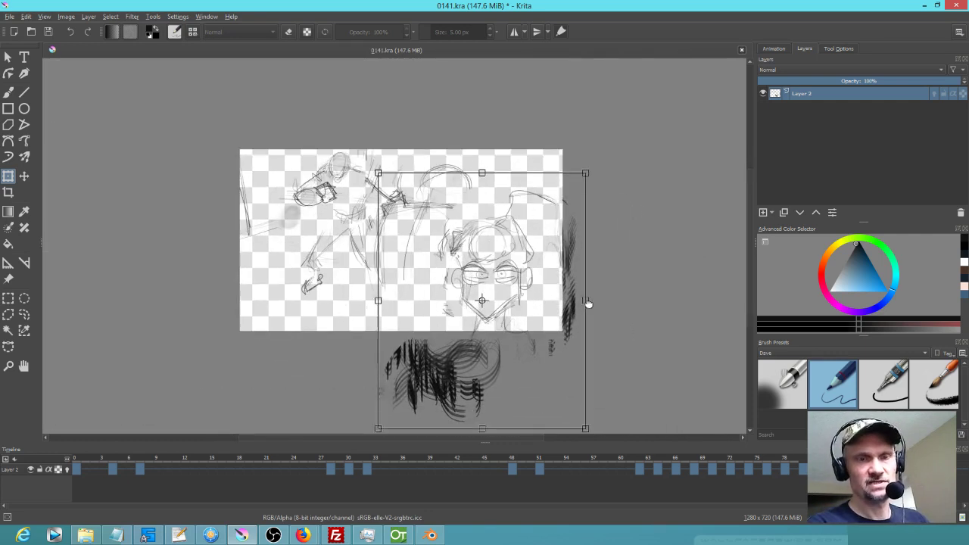
# - Save the file and play the animation from frame 0 with the selection cleared
pyautogui.click(48, 32)
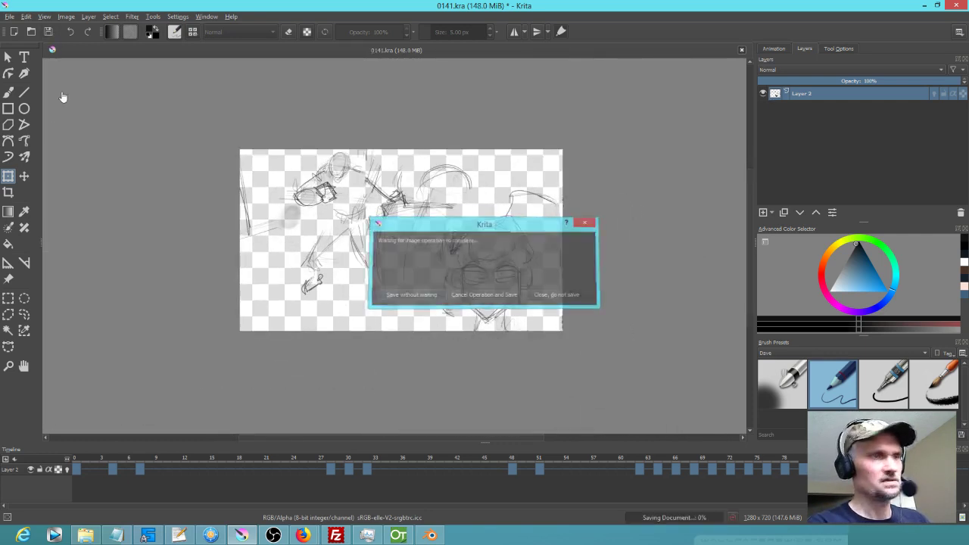
pyautogui.hotkey('ctrl', 'shift', 'a')
pyautogui.press('space')
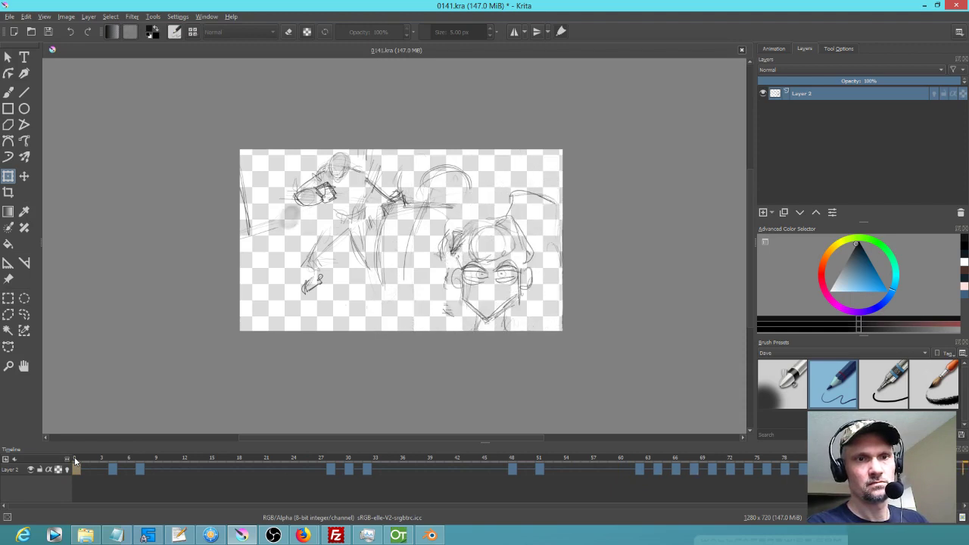
pyautogui.press('space')
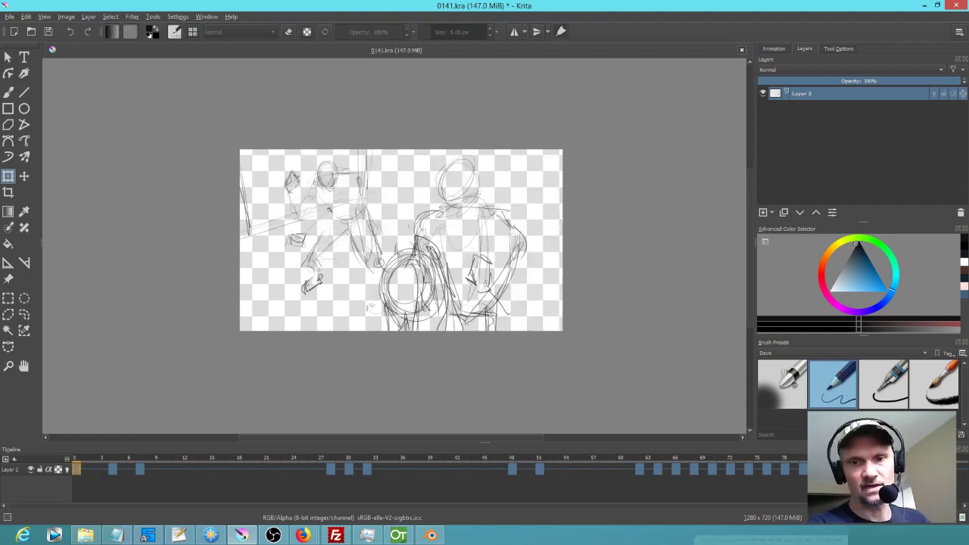
# - Set the animation's end frame to 160
pyautogui.hscroll(4, 386, 503)
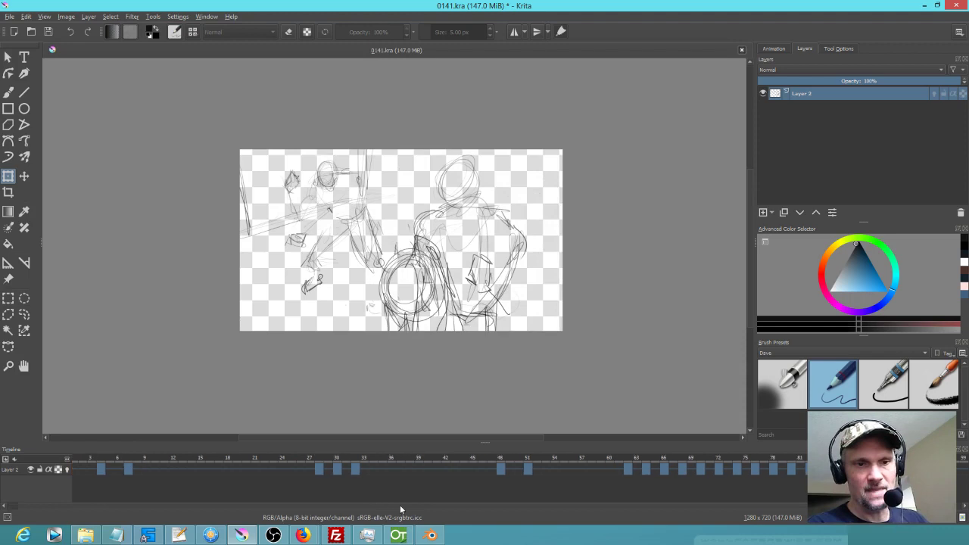
pyautogui.hscroll(1, 475, 507)
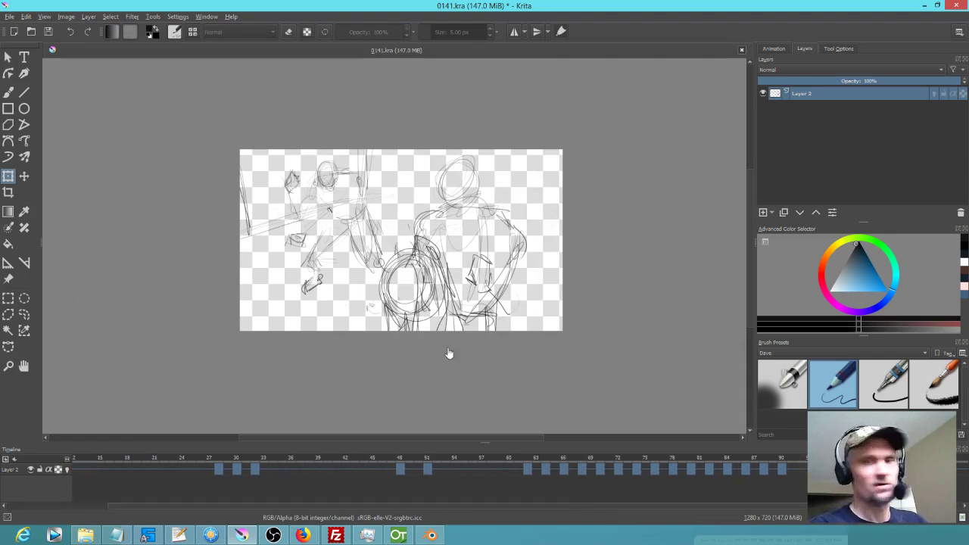
pyautogui.click(775, 50)
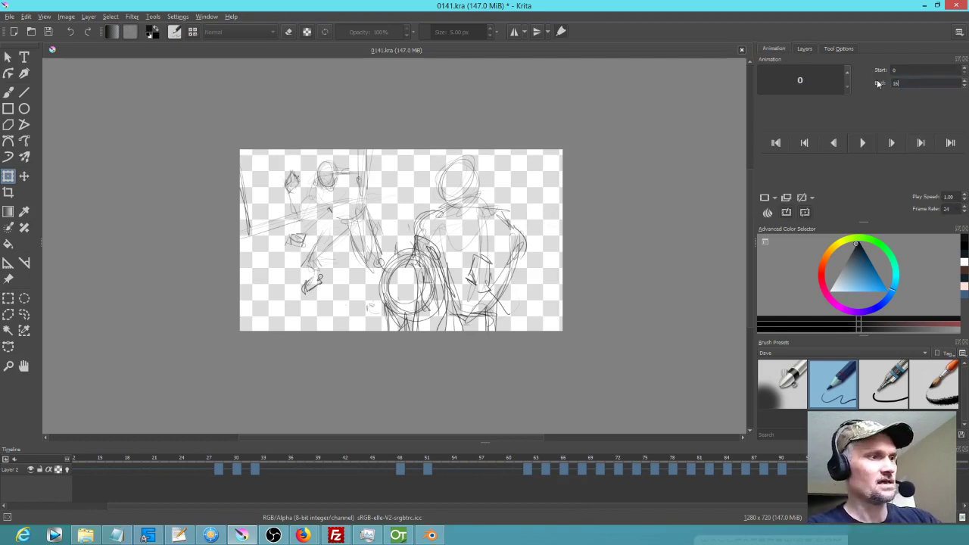
pyautogui.press('Return')
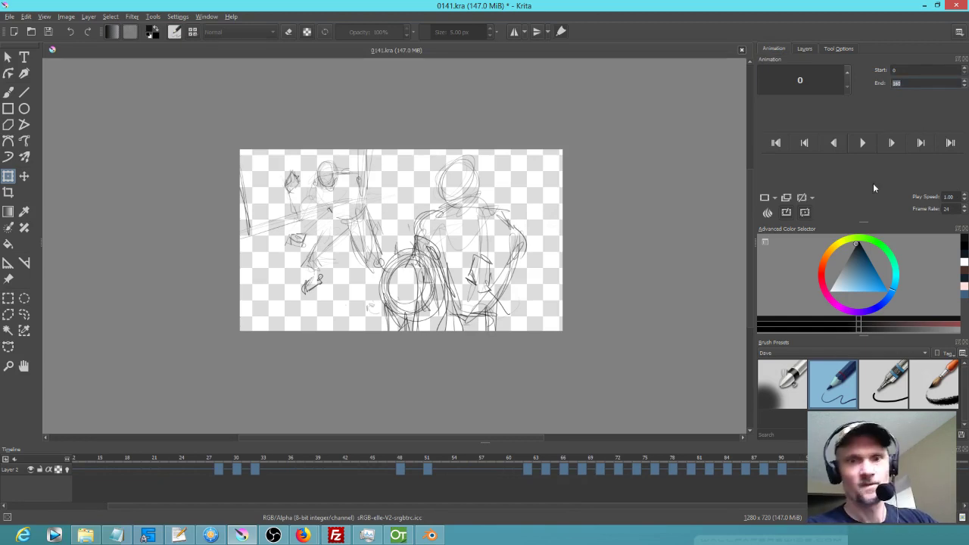
# - Duplicate the last keyframe onto frame 92, lasso the large-faced foreground figure, and rotate it slightly and move it down
pyautogui.click(75, 459)
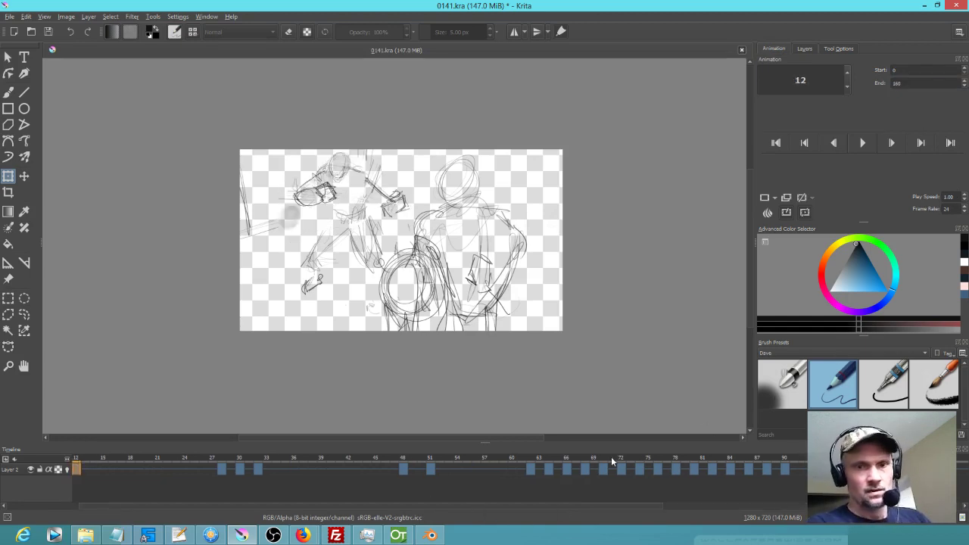
pyautogui.moveTo(580, 459); pyautogui.dragTo(794, 461)
pyautogui.click(784, 471)
pyautogui.click(802, 469)
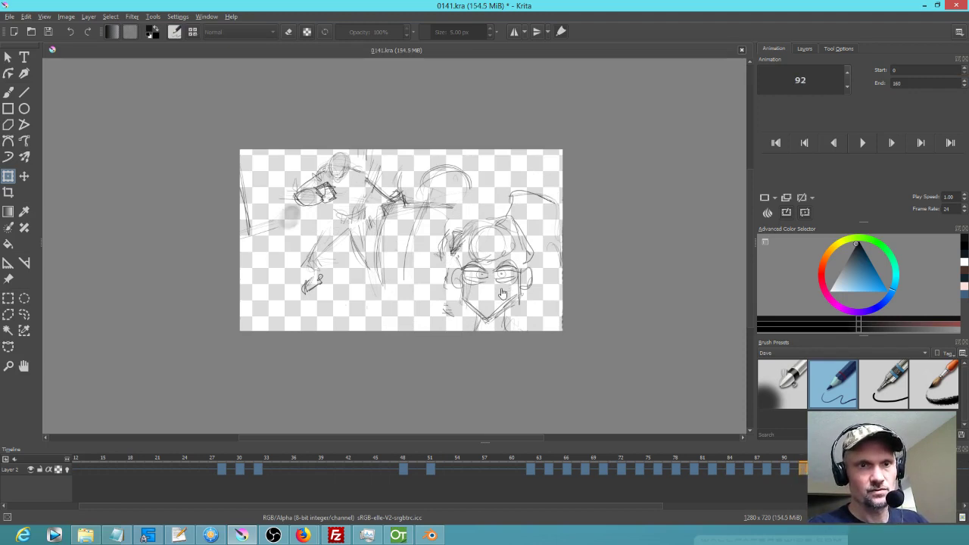
pyautogui.press('l')
pyautogui.moveTo(590, 184)
pyautogui.mouseDown()
pyautogui.moveTo(508, 175)
pyautogui.moveTo(418, 288)
pyautogui.moveTo(636, 328)
pyautogui.moveTo(591, 182)
pyautogui.mouseUp()
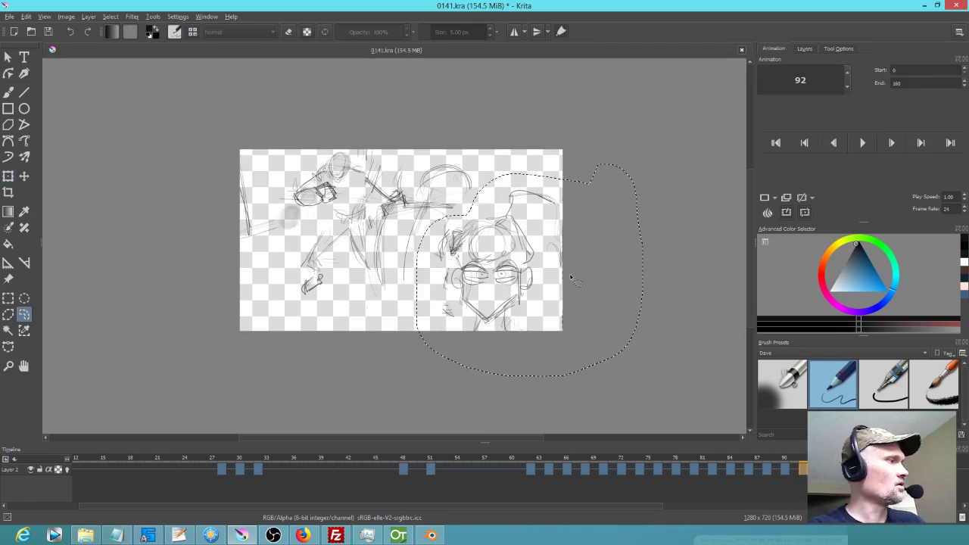
pyautogui.hotkey('ctrl', 't')
pyautogui.moveTo(657, 360); pyautogui.dragTo(663, 348)
pyautogui.moveTo(548, 331); pyautogui.dragTo(545, 339)
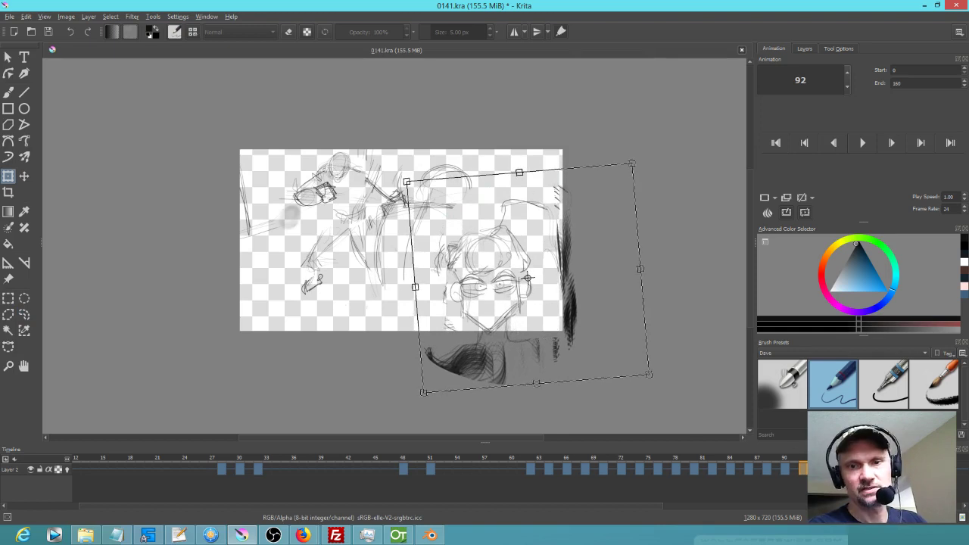
# - Duplicate the lowered pose onto frame 94 and tilt the selected figure clockwise while moving it further down
pyautogui.click(821, 469)
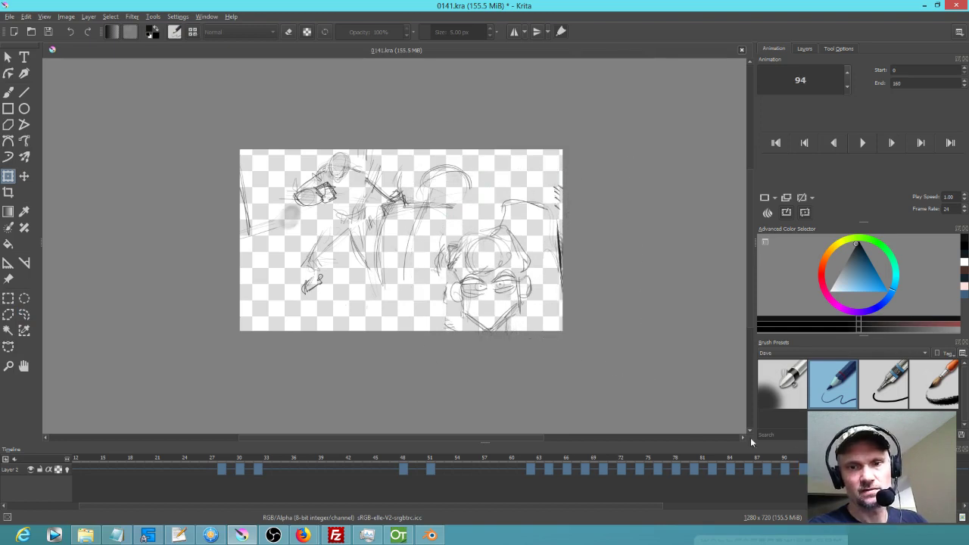
pyautogui.click(632, 298)
pyautogui.moveTo(657, 284); pyautogui.dragTo(654, 296)
pyautogui.moveTo(554, 286); pyautogui.dragTo(552, 297)
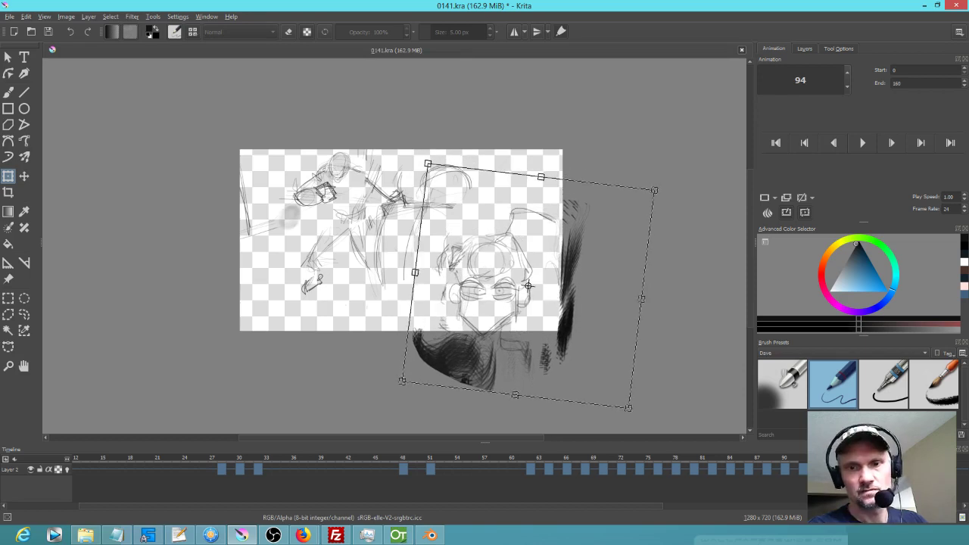
pyautogui.press('Return')
# - Duplicate the pose onto frame 96, tilt the selected figure counter-clockwise, and lower it slightly
pyautogui.press('.')
pyautogui.press('.')
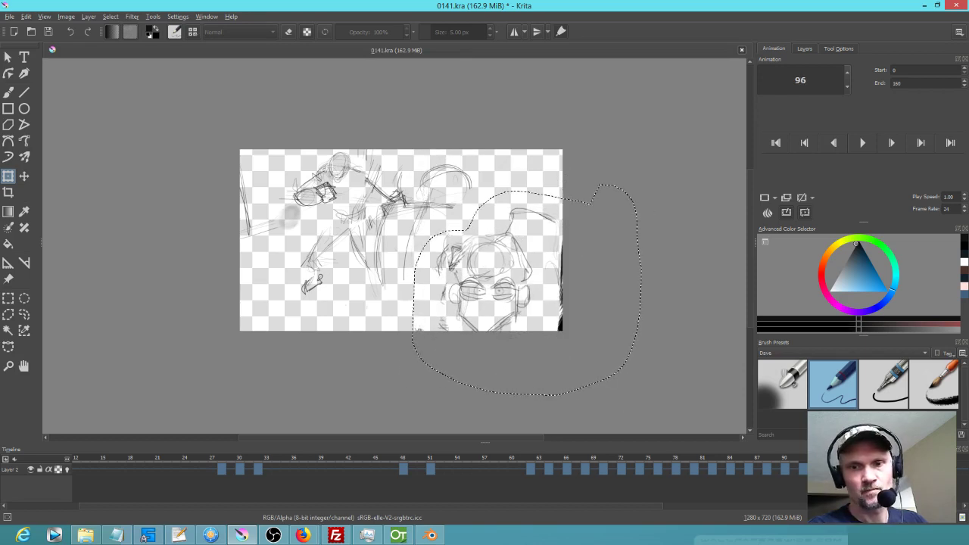
pyautogui.hotkey('ctrl', 't')
pyautogui.moveTo(674, 367); pyautogui.dragTo(673, 353)
pyautogui.moveTo(506, 336); pyautogui.dragTo(507, 339)
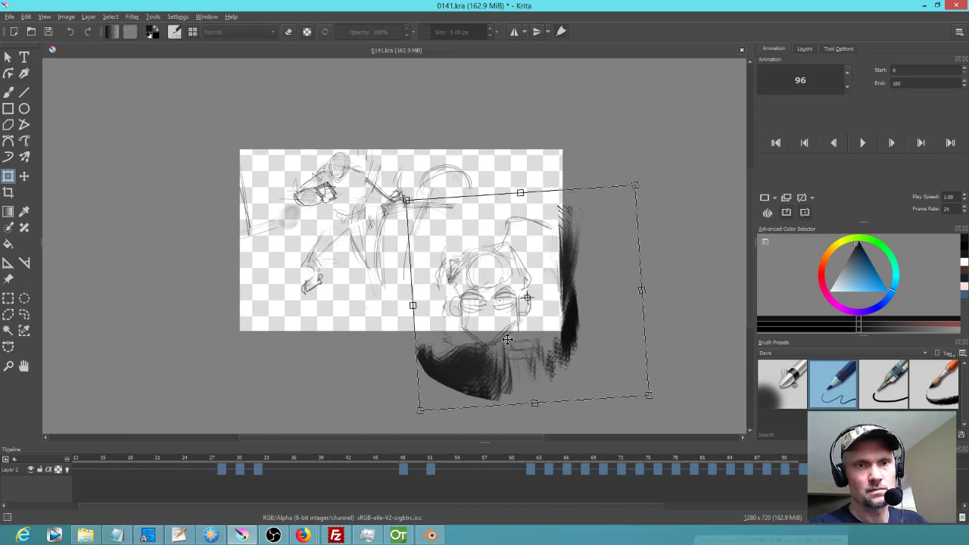
pyautogui.press('Return')
# - Duplicate the pose onto frames 98 and 100, rotating the selected figure on each and lowering it further on frame 100
pyautogui.press('Right')
pyautogui.press('Right')
pyautogui.click(505, 311)
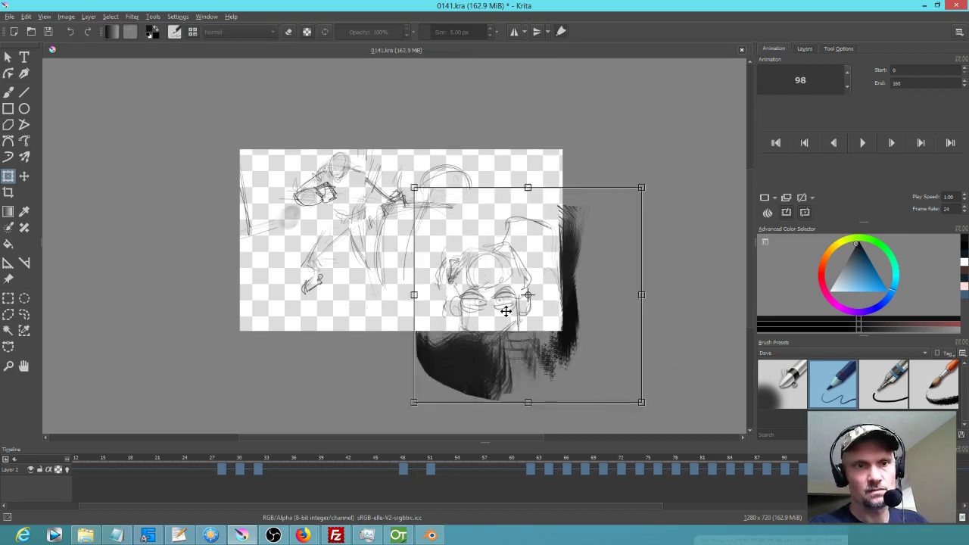
pyautogui.moveTo(684, 366); pyautogui.dragTo(658, 392)
pyautogui.press('.')
pyautogui.press('.')
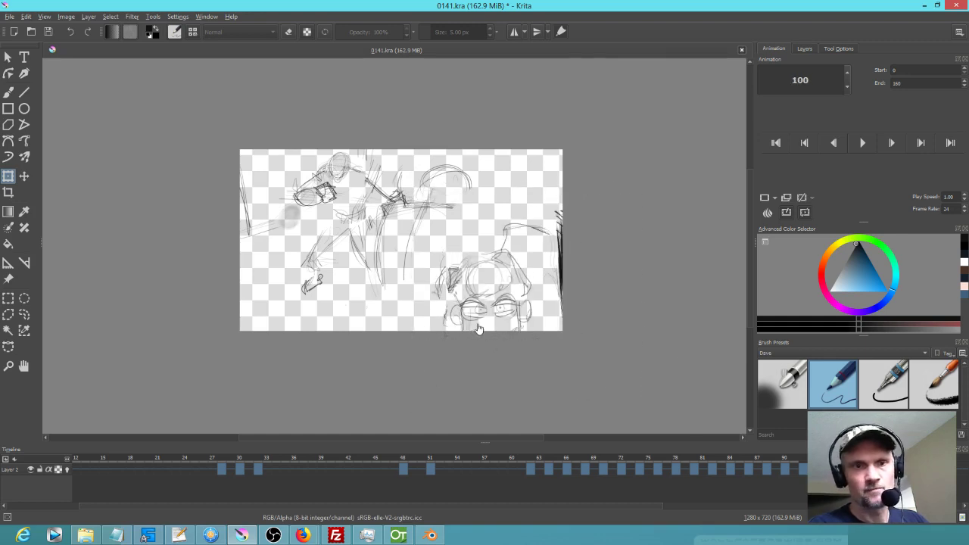
pyautogui.moveTo(673, 353); pyautogui.dragTo(673, 359)
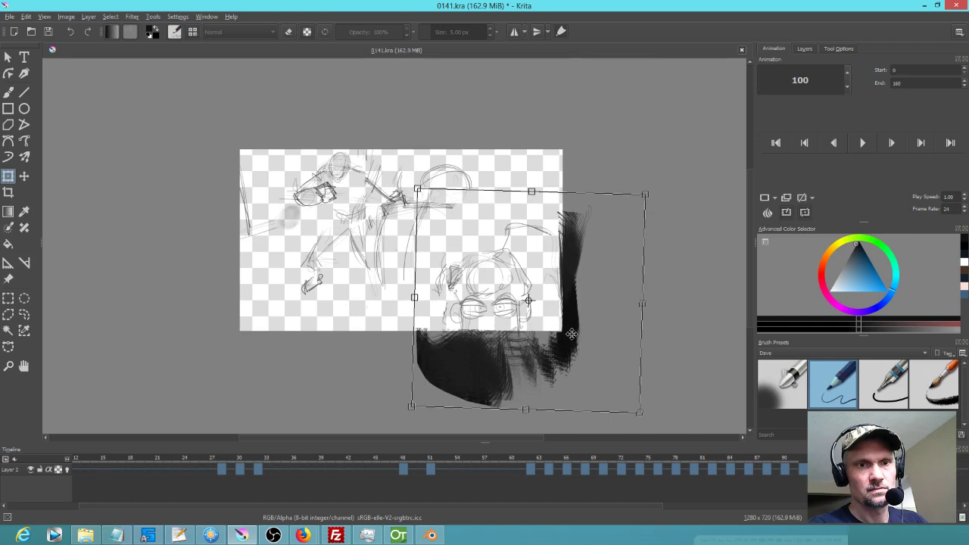
pyautogui.moveTo(571, 333); pyautogui.dragTo(571, 339)
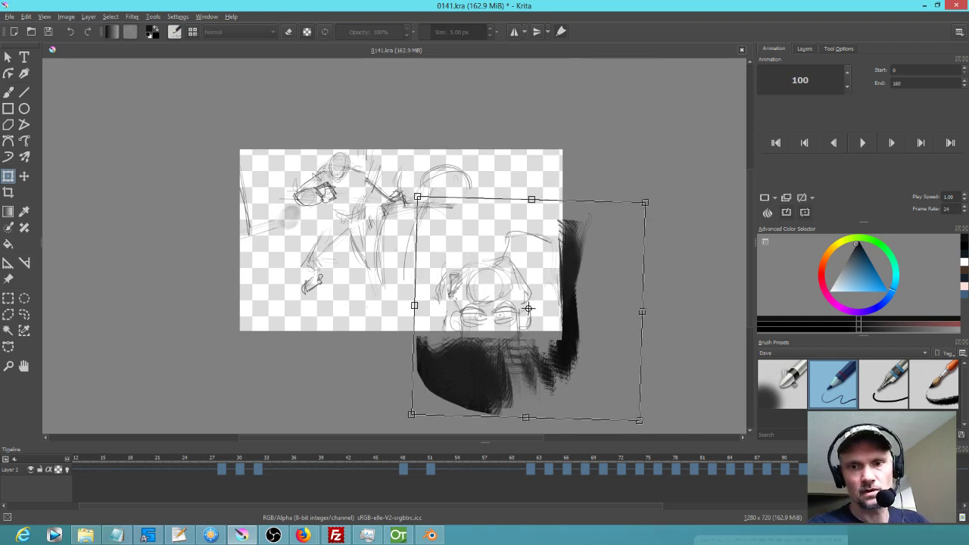
# - Duplicate the pose onto frames 102 and 104, tilting the selected figure slightly clockwise and moving it further down on each
pyautogui.press('.')
pyautogui.press('.')
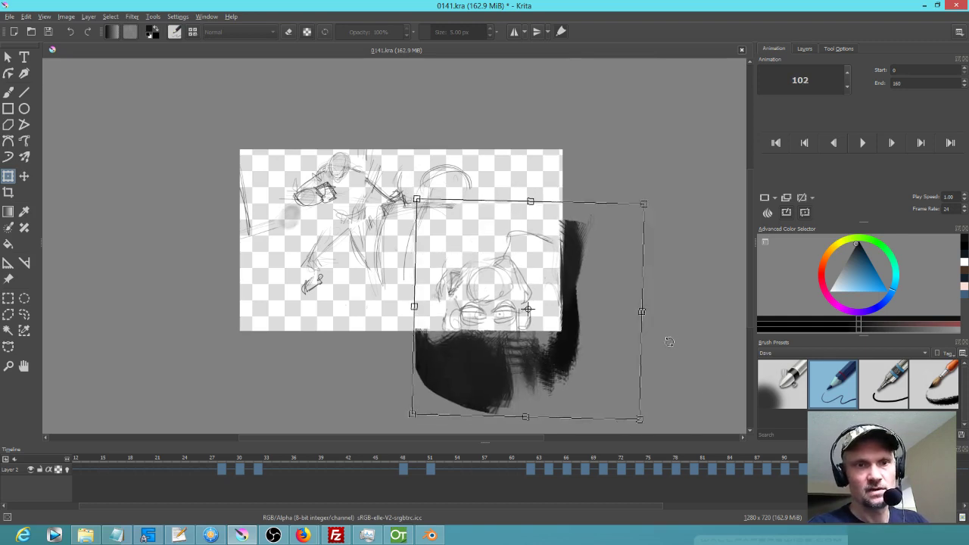
pyautogui.moveTo(553, 311); pyautogui.dragTo(553, 319)
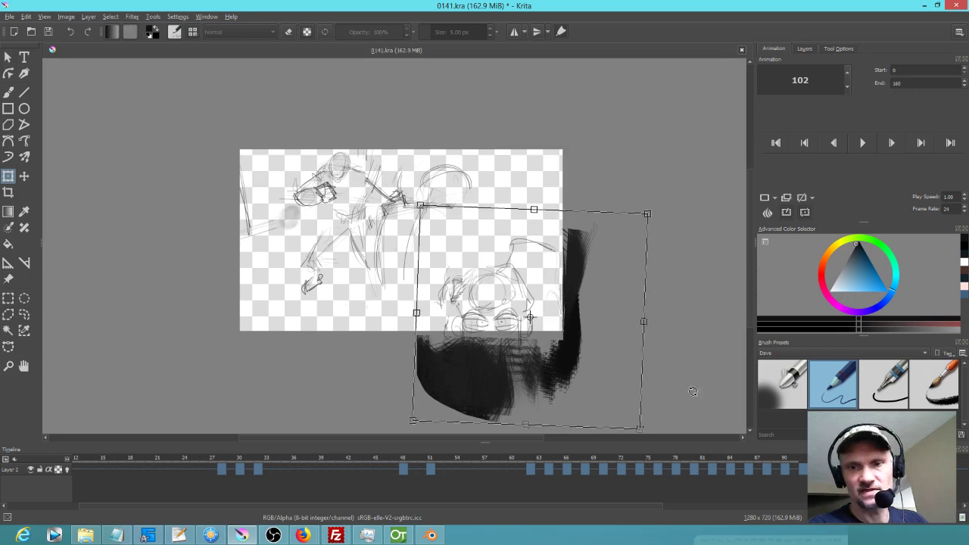
pyautogui.press('.')
pyautogui.press('.')
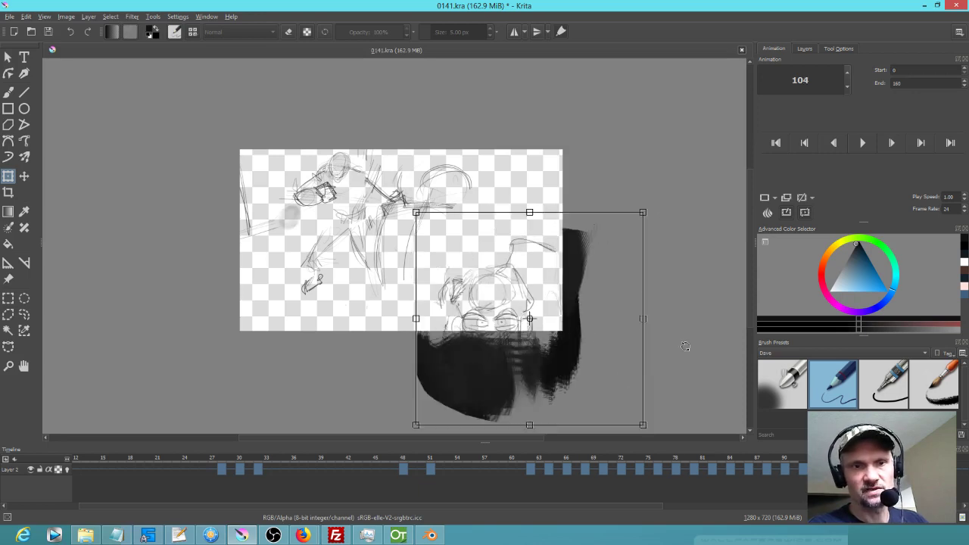
pyautogui.moveTo(727, 358); pyautogui.dragTo(724, 364)
pyautogui.moveTo(550, 342); pyautogui.dragTo(553, 348)
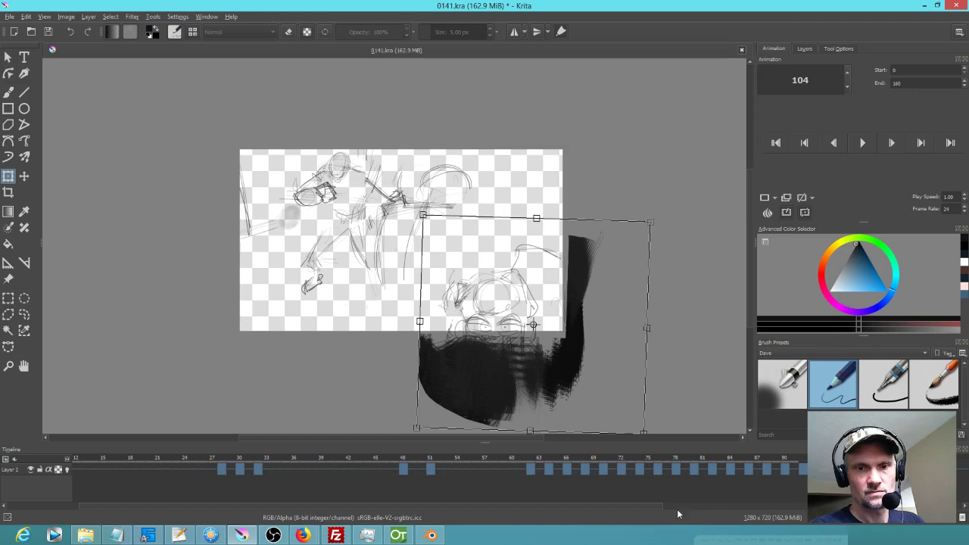
# - Return to frame 0 and save the file
pyautogui.moveTo(68, 460); pyautogui.dragTo(47, 455)
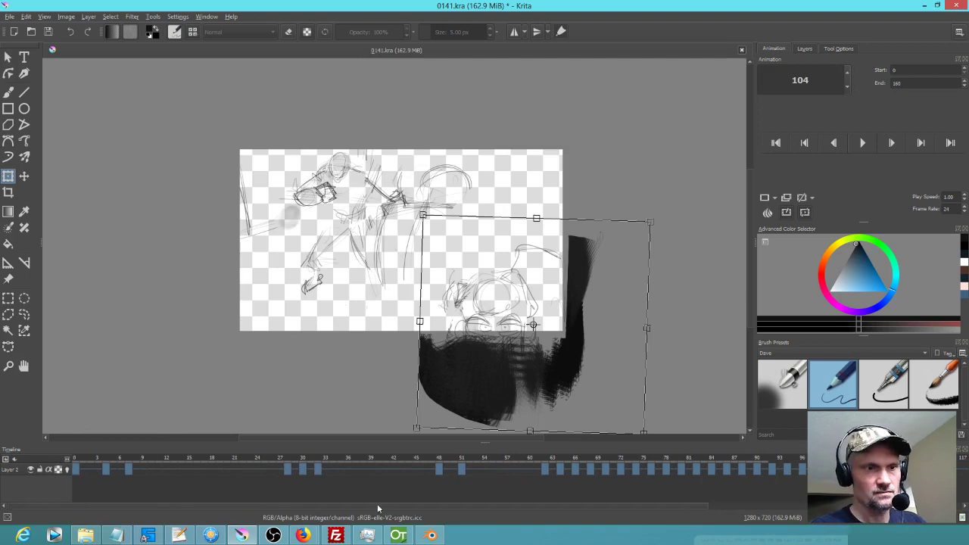
pyautogui.click(79, 462)
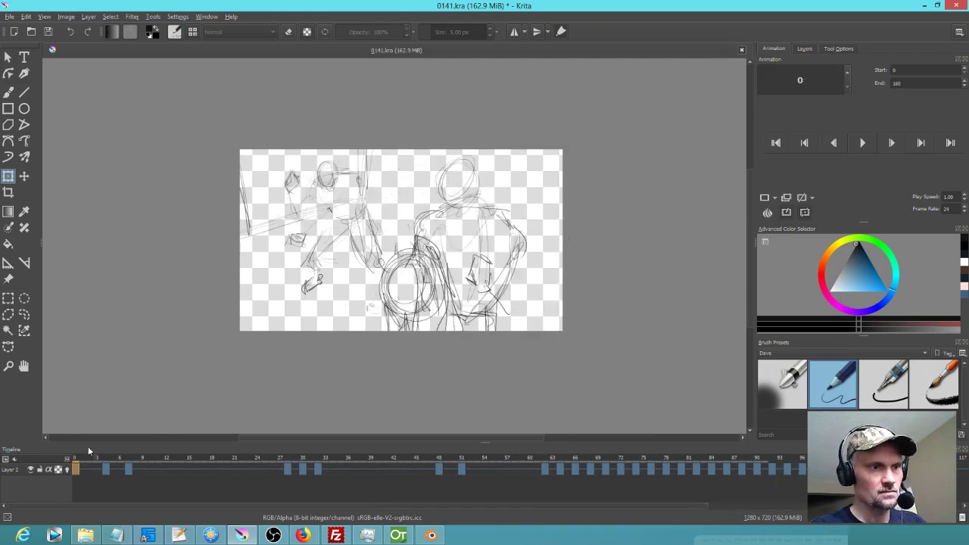
pyautogui.hotkey('ctrl', 's')
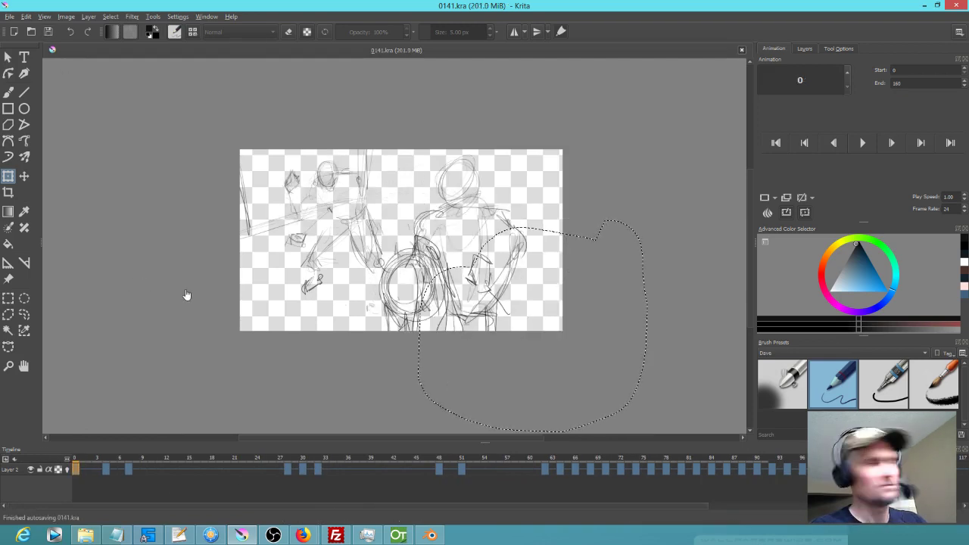
# - Play the animation from frame 0 with the selection cleared, and scrub to frame 104
pyautogui.hotkey('ctrl', 'shift', 'a')
pyautogui.press('space')
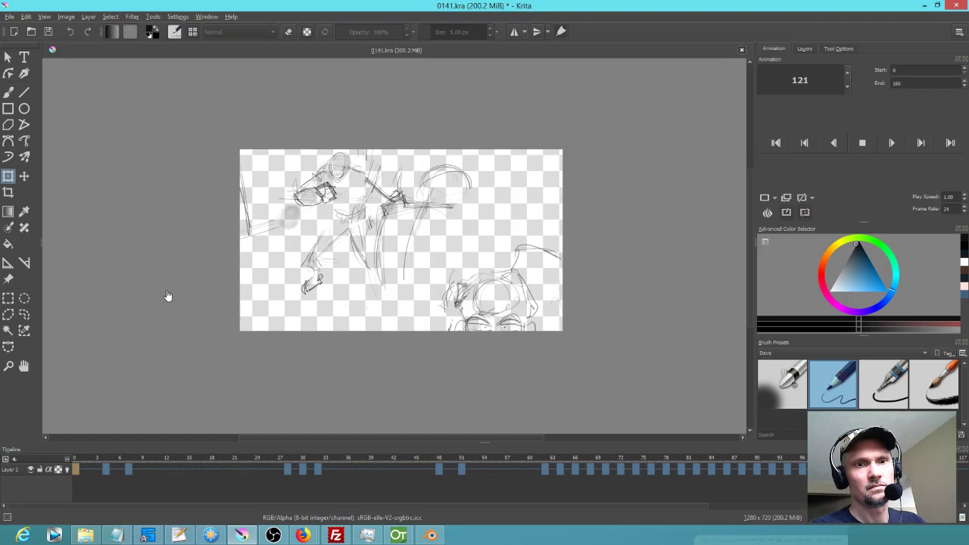
pyautogui.press('space')
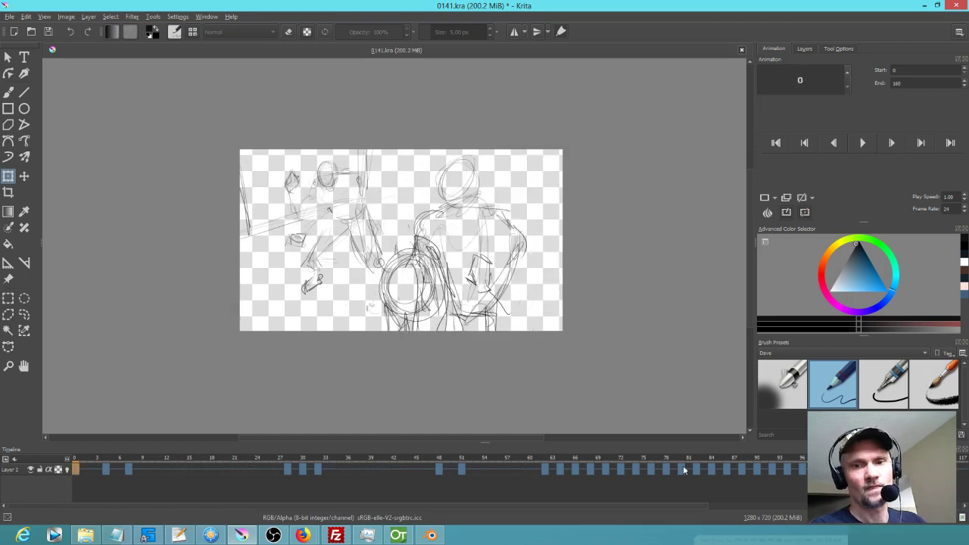
pyautogui.click(653, 459)
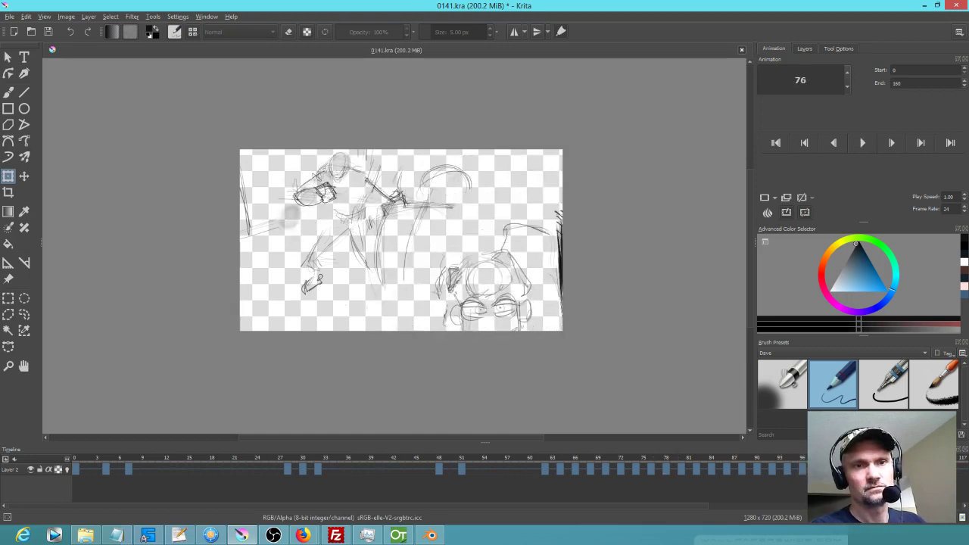
pyautogui.moveTo(653, 458); pyautogui.dragTo(864, 458)
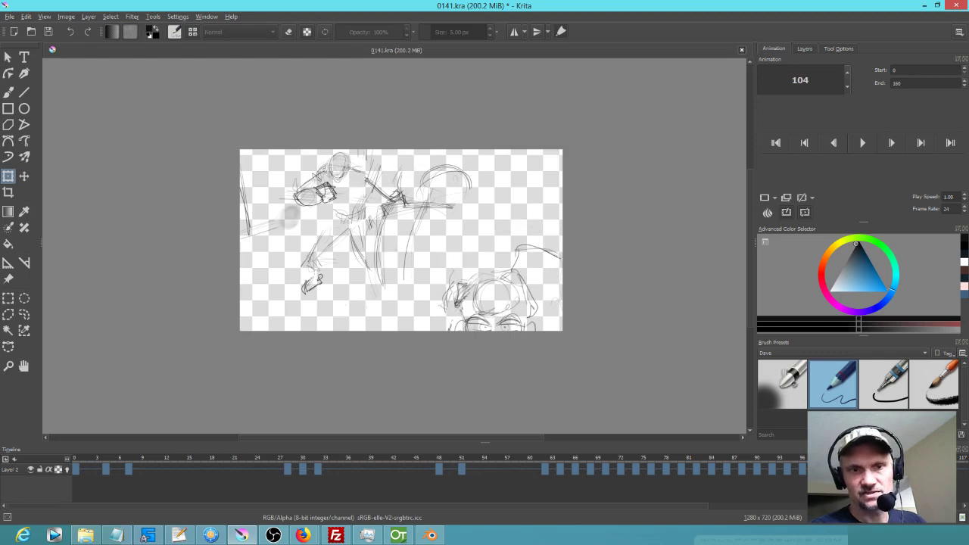
pyautogui.click(498, 318)
pyautogui.moveTo(508, 314); pyautogui.dragTo(508, 323)
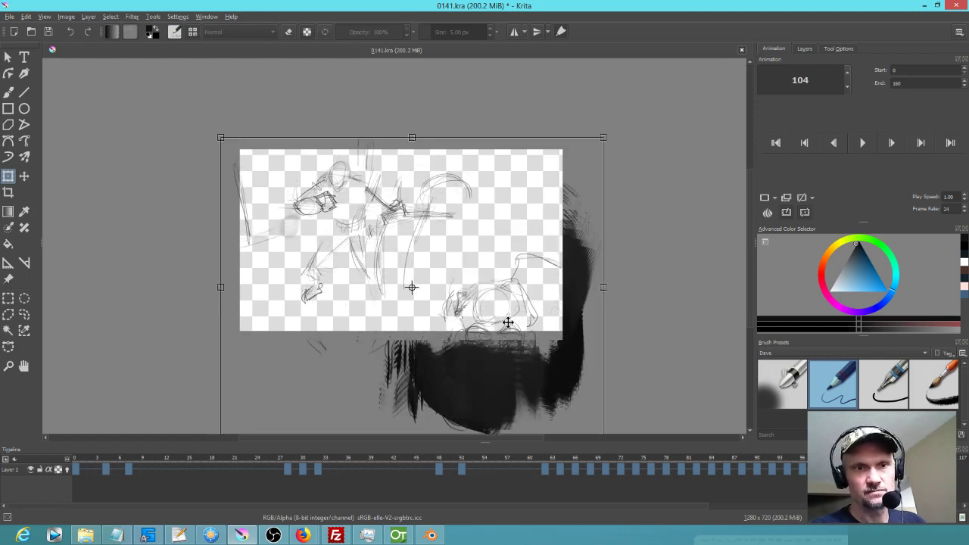
pyautogui.hotkey('ctrl', 'z')
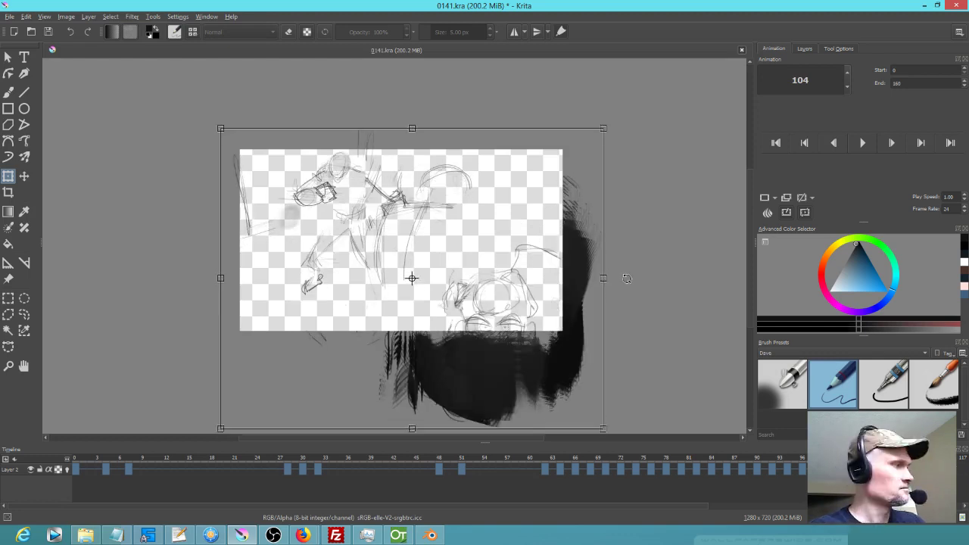
# - Lasso the sinking head on frame 104 and move it slightly further down with the Transform tool
pyautogui.press('l')
pyautogui.moveTo(626, 262)
pyautogui.mouseDown()
pyautogui.moveTo(599, 249)
pyautogui.moveTo(446, 232)
pyautogui.moveTo(504, 387)
pyautogui.moveTo(622, 261)
pyautogui.mouseUp()
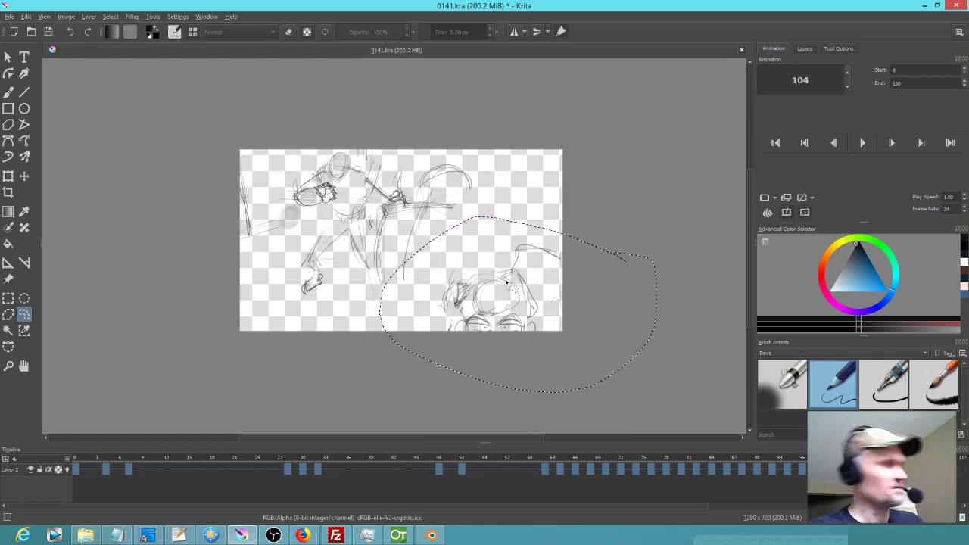
pyautogui.hotkey('ctrl', 't')
pyautogui.moveTo(492, 301); pyautogui.dragTo(497, 309)
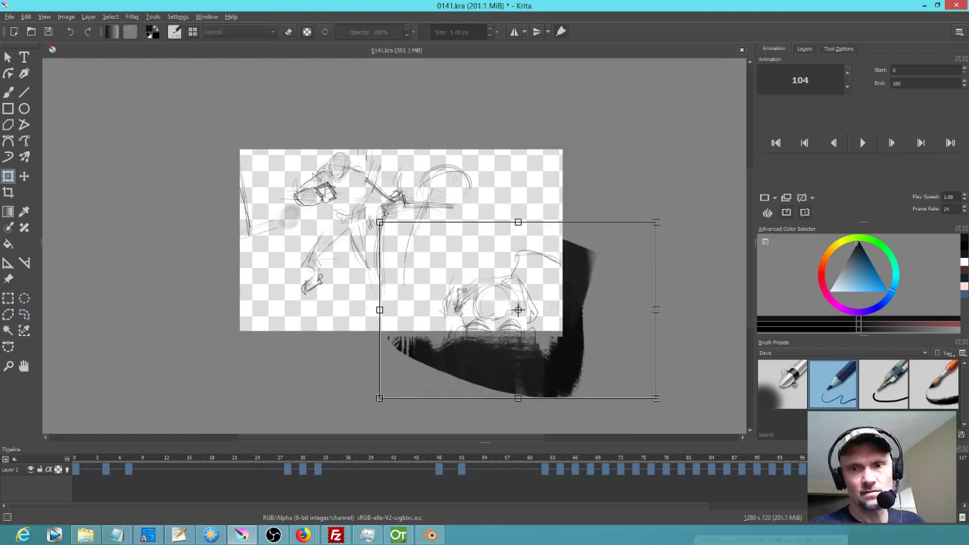
# - Duplicate the pose onto frames 106 and 108, rotating the selected head on frame 106 and lowering it on frame 108
pyautogui.press('Right')
pyautogui.press('Right')
pyautogui.click(506, 324)
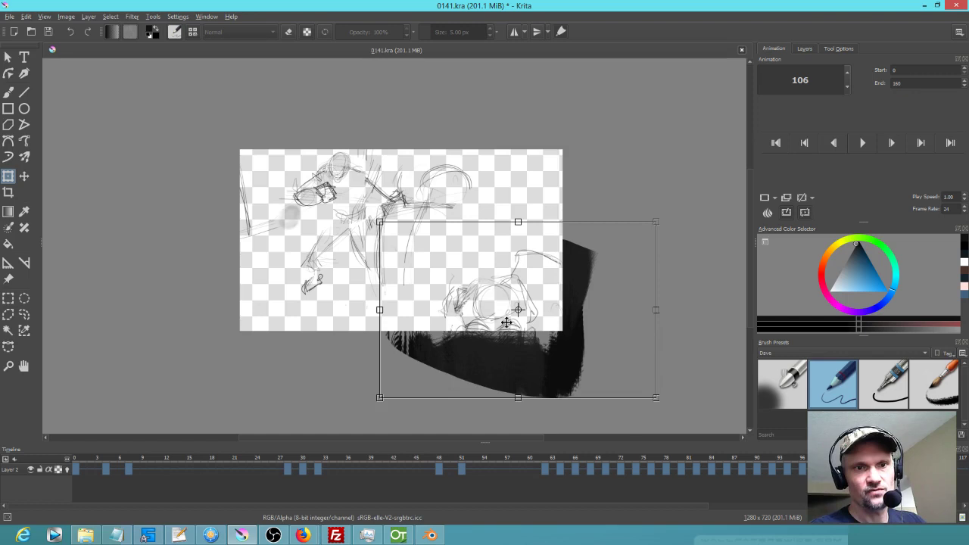
pyautogui.moveTo(702, 415); pyautogui.dragTo(696, 376)
pyautogui.press('.')
pyautogui.press('.')
pyautogui.moveTo(585, 345); pyautogui.dragTo(585, 353)
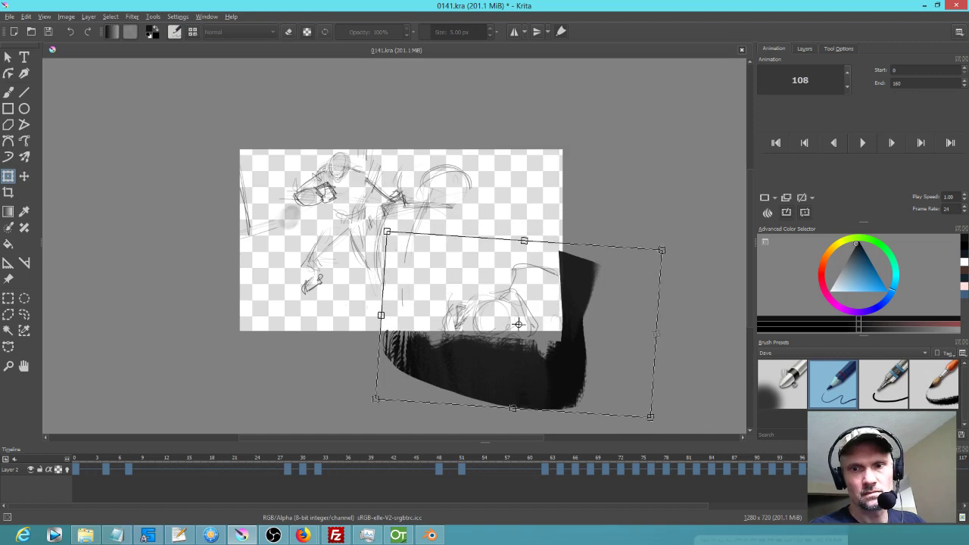
# - Duplicate the pose onto frames 110 and 112, rotating the selected head in alternating directions and lowering it slightly on each
pyautogui.press('.')
pyautogui.press('.')
pyautogui.moveTo(713, 367); pyautogui.dragTo(707, 354)
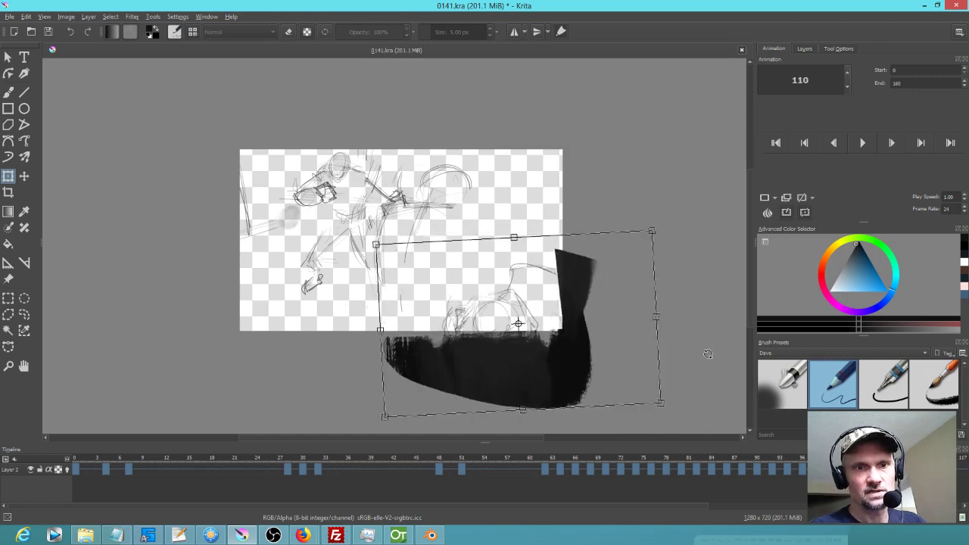
pyautogui.moveTo(600, 360); pyautogui.dragTo(599, 367)
pyautogui.press('.')
pyautogui.press('.')
pyautogui.moveTo(707, 371); pyautogui.dragTo(705, 381)
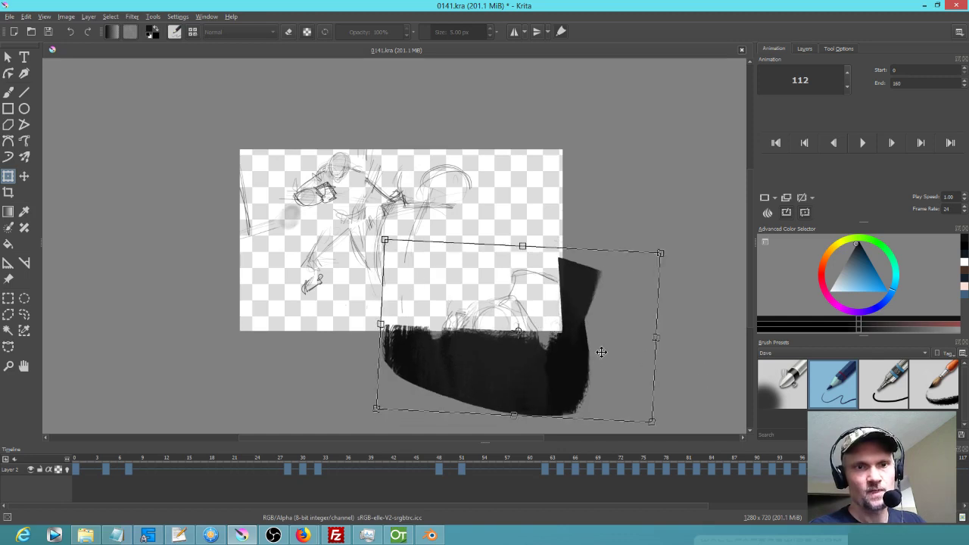
pyautogui.moveTo(601, 351); pyautogui.dragTo(603, 365)
# - Continue the sinking exit on duplicated frames 114 and 116, tilting the selected head in alternating directions and moving it further down
pyautogui.press('.')
pyautogui.press('.')
pyautogui.moveTo(687, 381); pyautogui.dragTo(681, 363)
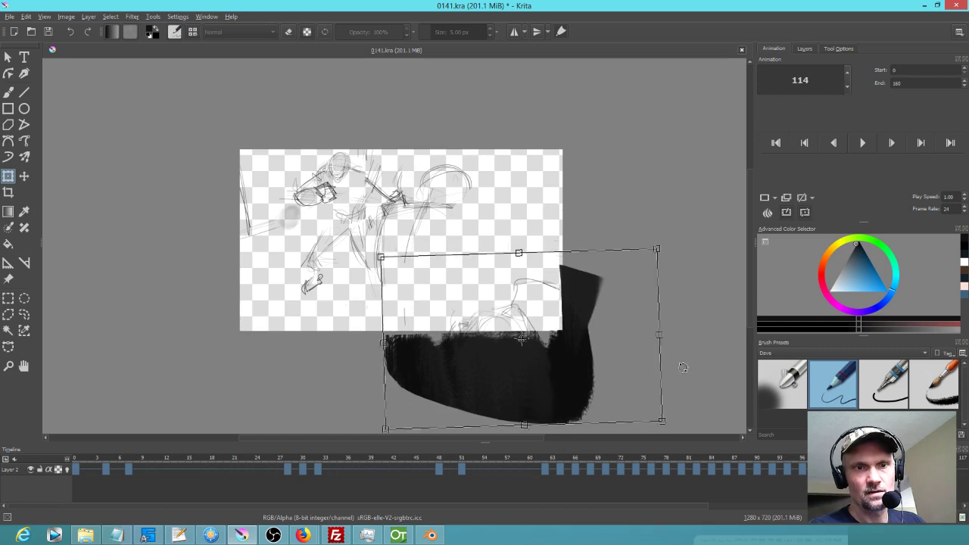
pyautogui.moveTo(529, 372); pyautogui.dragTo(531, 382)
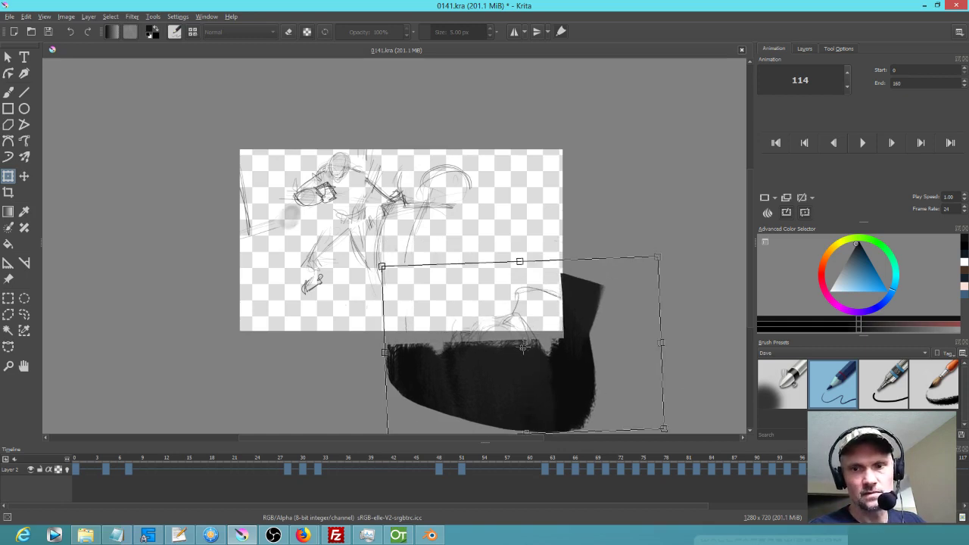
pyautogui.press('.')
pyautogui.press('.')
pyautogui.moveTo(717, 383); pyautogui.dragTo(711, 393)
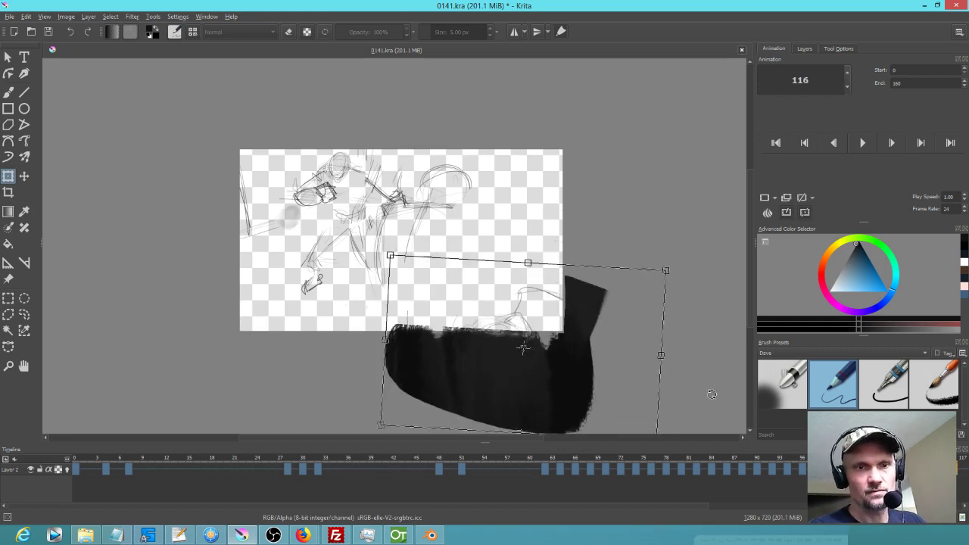
pyautogui.moveTo(601, 366); pyautogui.dragTo(601, 376)
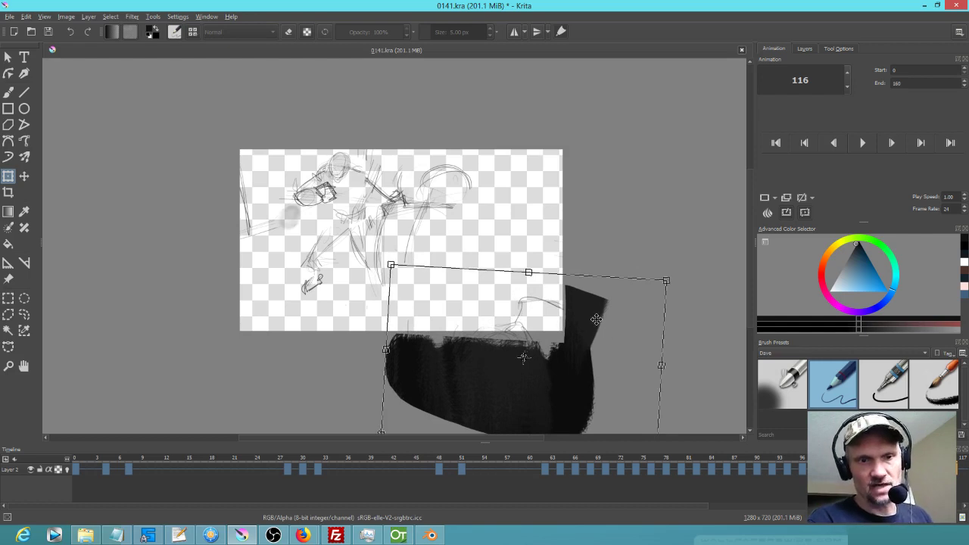
# - Clear the selection and scrub through the animation to frame 96
pyautogui.click(521, 465)
pyautogui.moveTo(521, 464)
pyautogui.mouseDown()
pyautogui.moveTo(298, 458)
pyautogui.moveTo(427, 482)
pyautogui.moveTo(908, 512)
pyautogui.moveTo(653, 516)
pyautogui.moveTo(381, 480)
pyautogui.moveTo(767, 483)
pyautogui.moveTo(582, 479)
pyautogui.mouseUp()
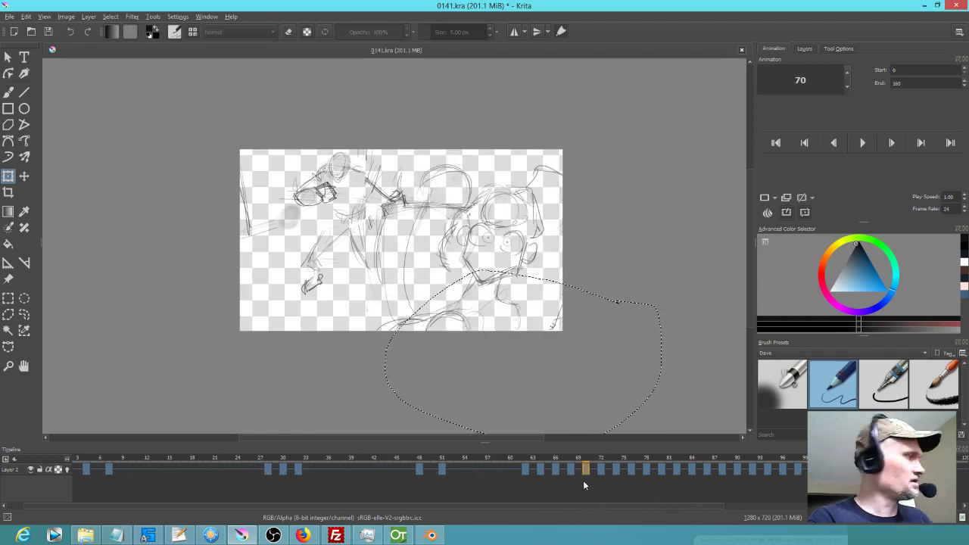
pyautogui.hotkey('ctrl', 'shift', 'a')
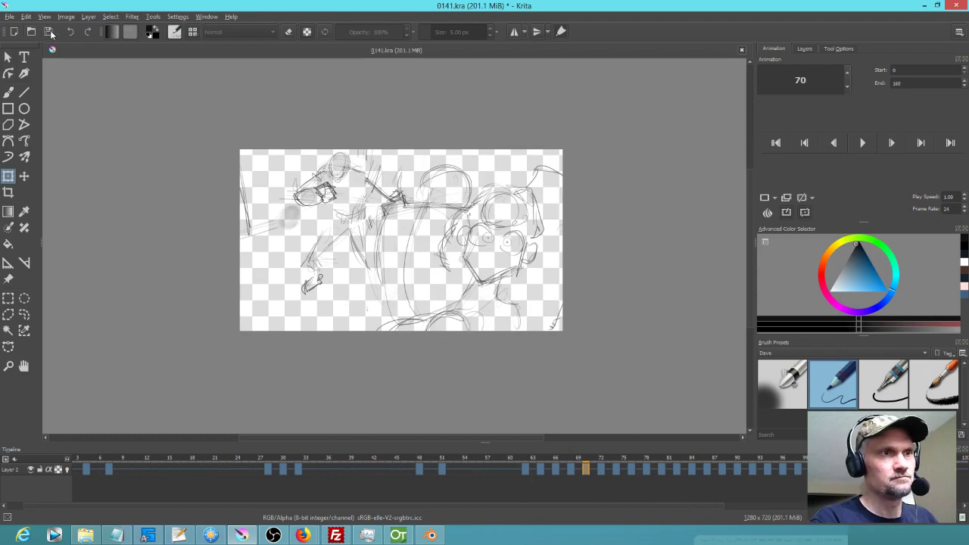
pyautogui.moveTo(522, 466)
pyautogui.mouseDown()
pyautogui.moveTo(651, 452)
pyautogui.moveTo(782, 464)
pyautogui.mouseUp()
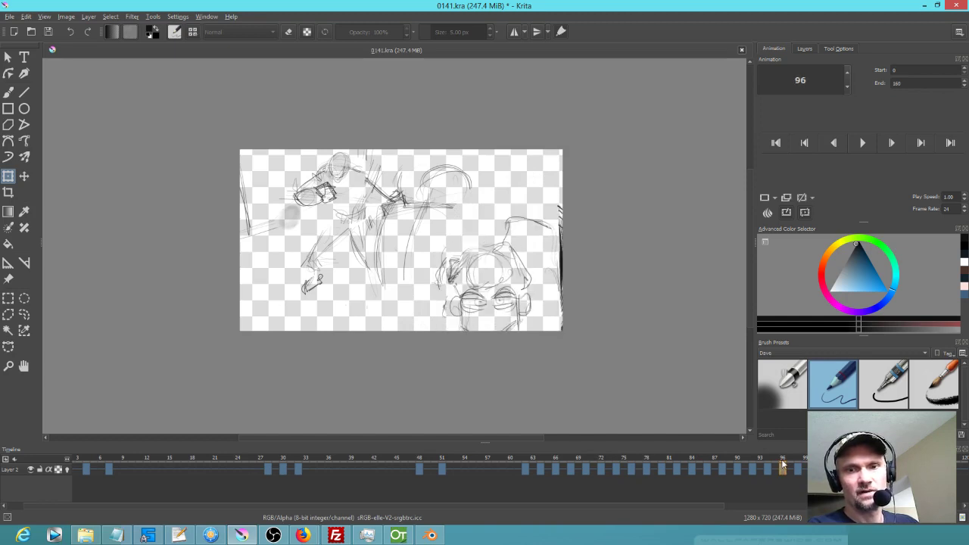
# - Add a new paint layer above Layer 2 and reduce Layer 2's opacity to 65%
pyautogui.click(802, 48)
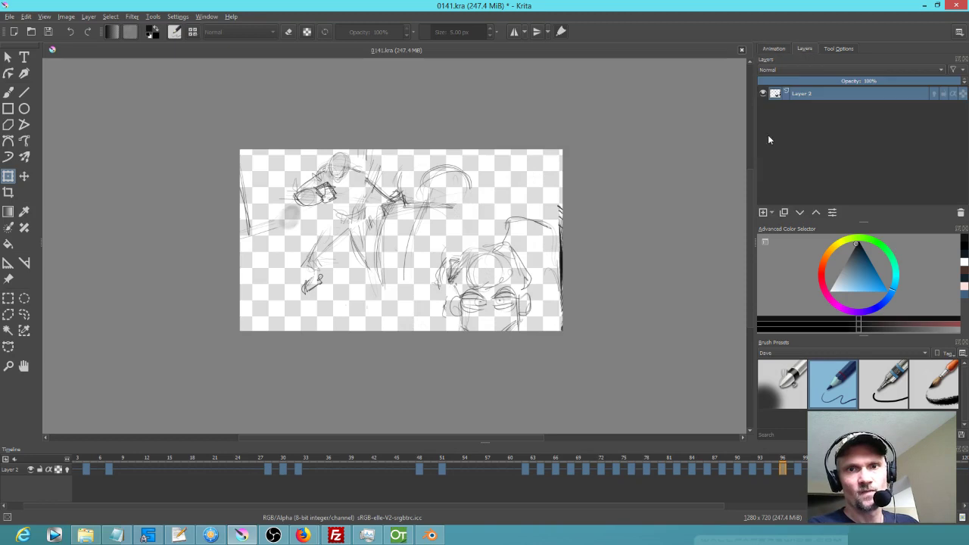
pyautogui.click(763, 213)
pyautogui.click(836, 106)
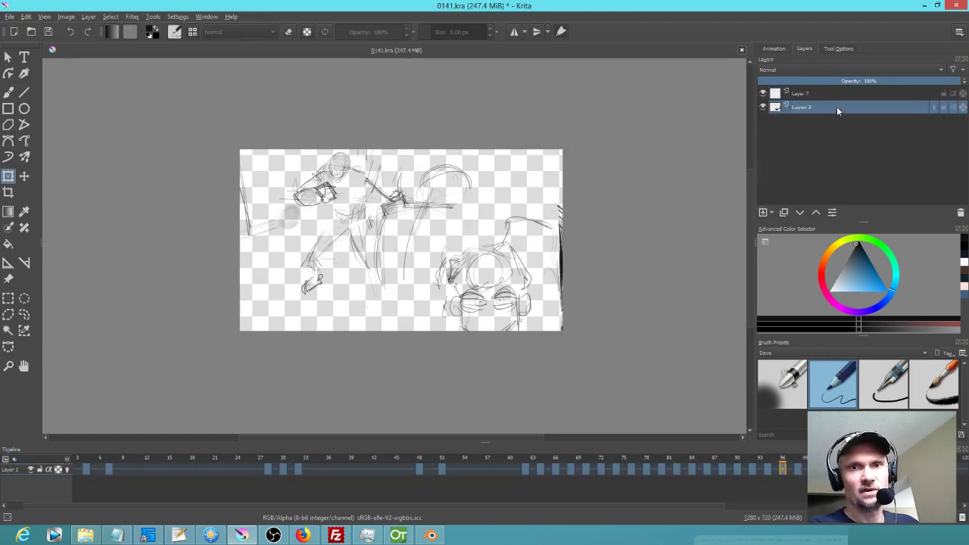
pyautogui.click(891, 80)
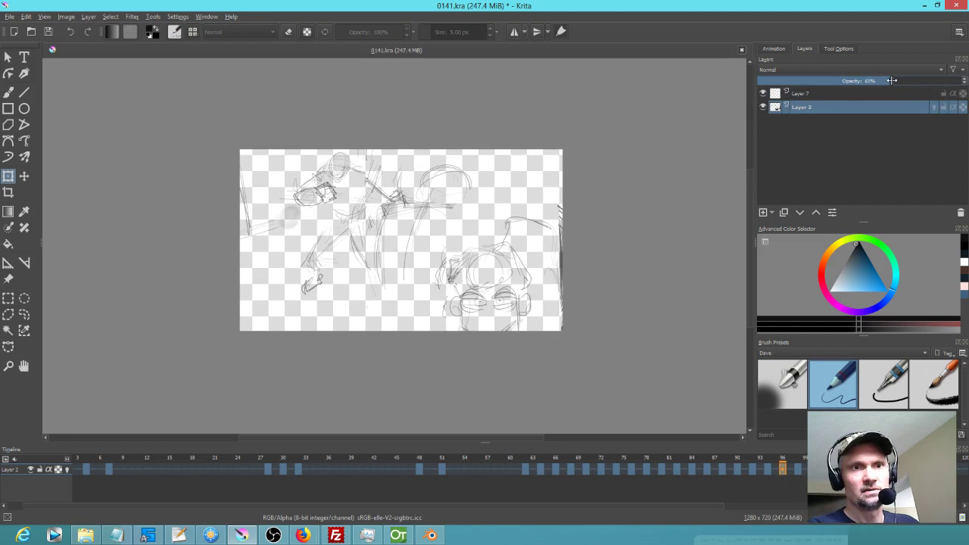
# - Sketch a new figure's shoulder, torso side and round head with the brush on Layer 7 at frame 96
pyautogui.click(835, 95)
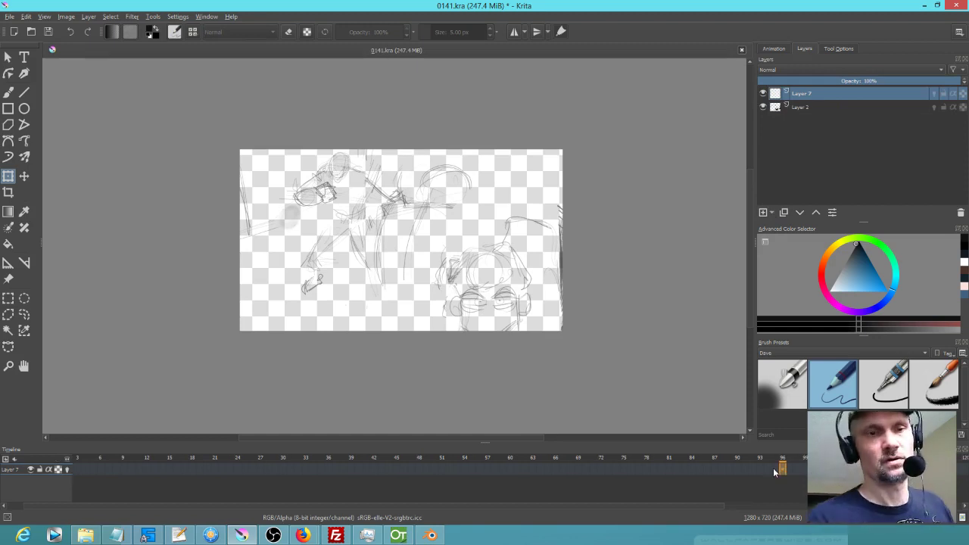
pyautogui.press('b')
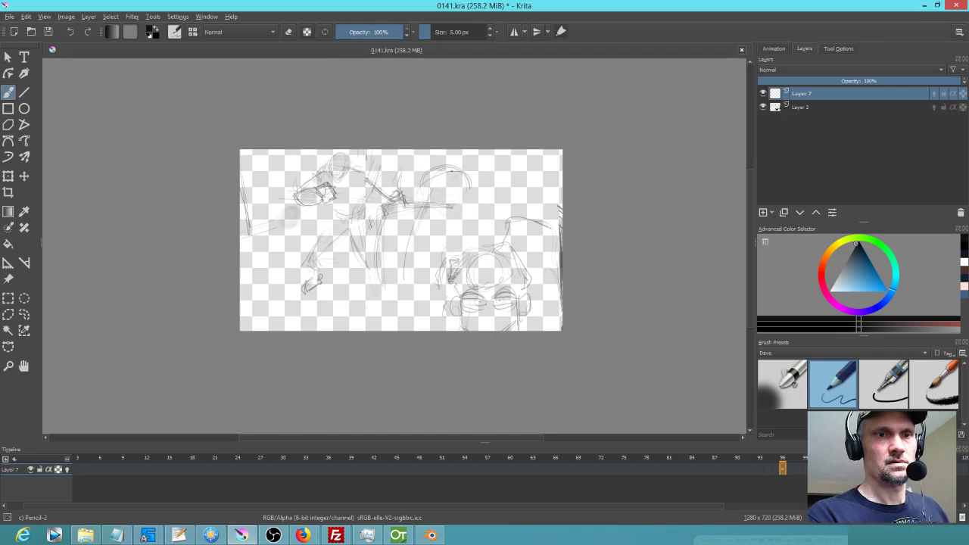
pyautogui.moveTo(421, 224)
pyautogui.mouseDown()
pyautogui.moveTo(464, 219)
pyautogui.moveTo(490, 244)
pyautogui.moveTo(469, 215)
pyautogui.mouseUp()
pyautogui.moveTo(385, 212)
pyautogui.mouseDown()
pyautogui.moveTo(349, 259)
pyautogui.moveTo(373, 318)
pyautogui.mouseUp()
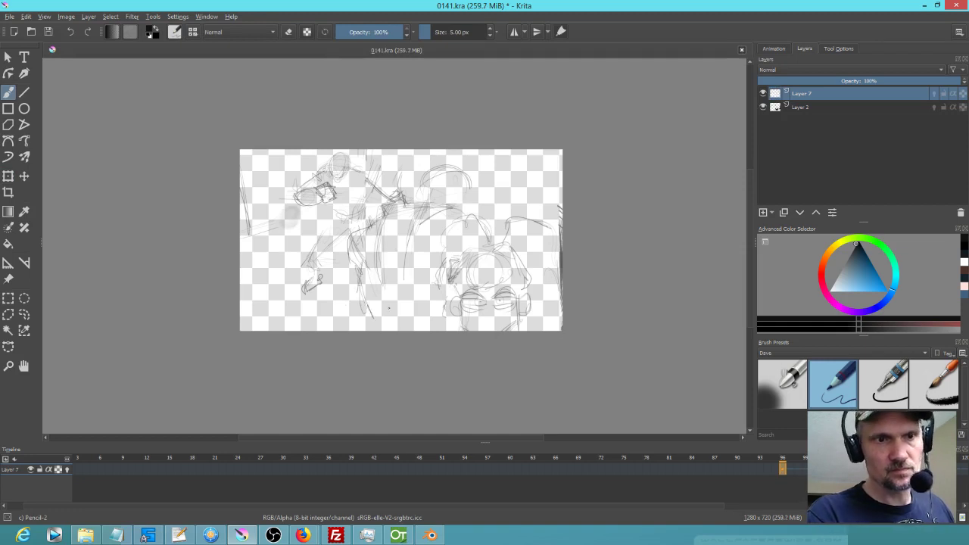
pyautogui.moveTo(421, 213)
pyautogui.mouseDown()
pyautogui.moveTo(441, 165)
pyautogui.moveTo(475, 186)
pyautogui.mouseUp()
pyautogui.moveTo(452, 165)
pyautogui.mouseDown()
pyautogui.moveTo(470, 201)
pyautogui.moveTo(463, 216)
pyautogui.mouseUp()
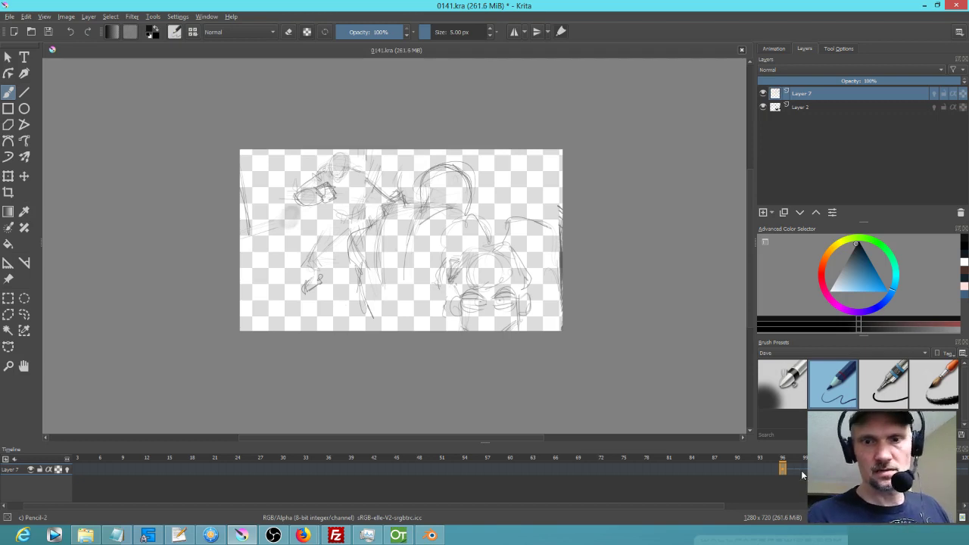
# - Advance Layer 7 to frame 98 and clear the copied drawing to leave a blank frame
pyautogui.press('.')
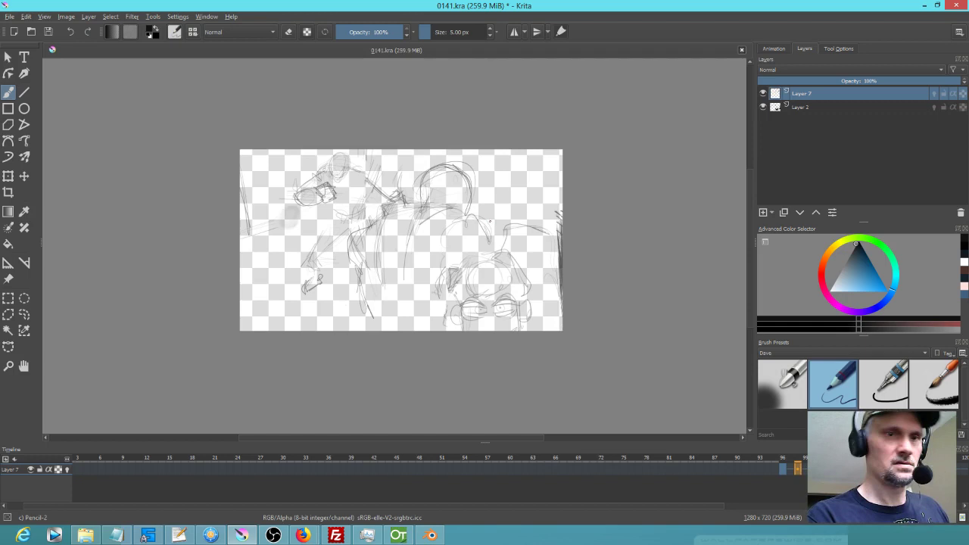
pyautogui.press('Delete')
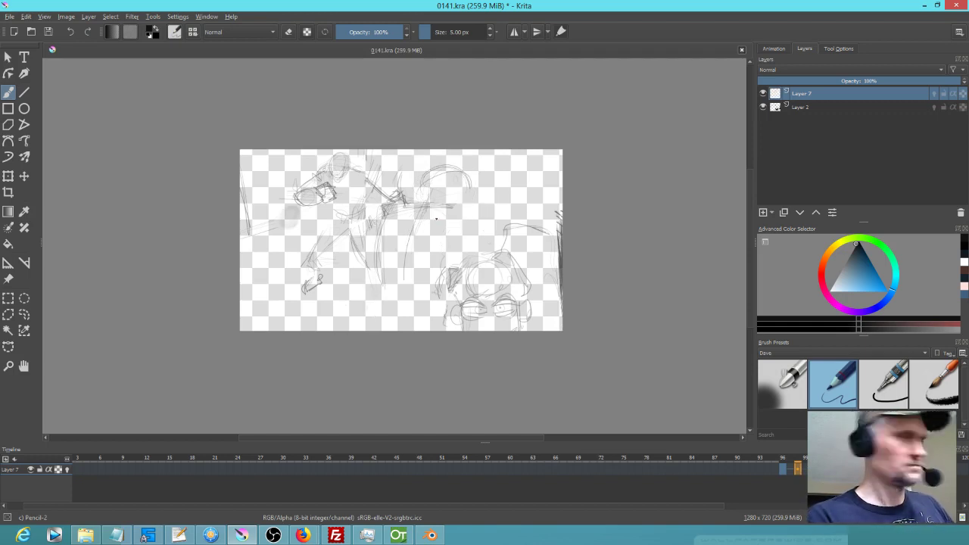
pyautogui.hotkey('ctrl', 'shift', 'z')
pyautogui.press('Right')
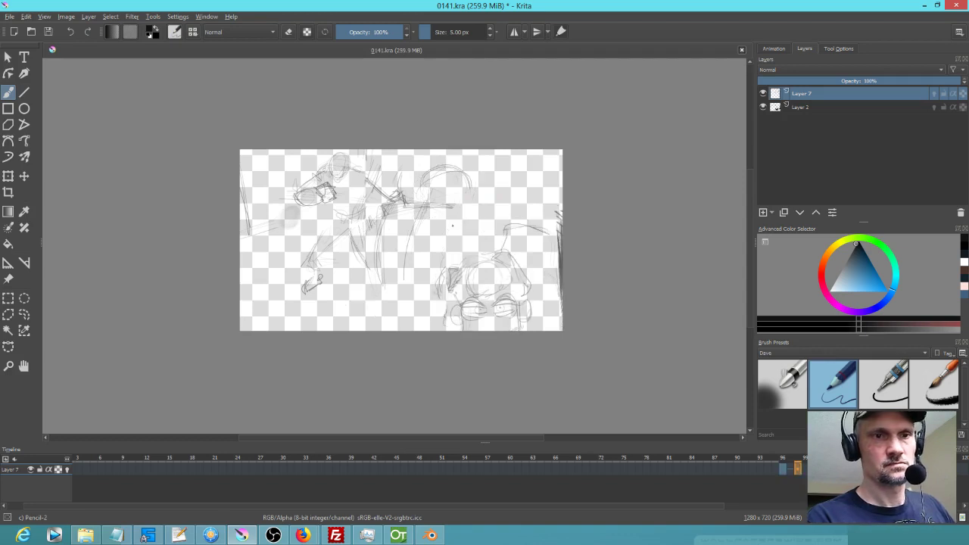
# - Sketch the figure's rounded shoulder and outer torso curve on frame 98, flipping to frame 96 for comparison
pyautogui.moveTo(426, 251); pyautogui.dragTo(452, 257)
pyautogui.press('Left')
pyautogui.press('Right')
pyautogui.moveTo(418, 210)
pyautogui.mouseDown()
pyautogui.moveTo(371, 252)
pyautogui.moveTo(368, 278)
pyautogui.mouseUp()
pyautogui.press('Left')
pyautogui.press('Right')
pyautogui.press('Left')
pyautogui.press('Right')
# - Draw the figure's inner body line and lower outer contour on frame 98, checking them against frame 96
pyautogui.moveTo(404, 235); pyautogui.dragTo(409, 318)
pyautogui.press('Left')
pyautogui.press('Right')
pyautogui.moveTo(370, 283); pyautogui.dragTo(382, 322)
pyautogui.moveTo(370, 279); pyautogui.dragTo(383, 320)
pyautogui.press('Left')
pyautogui.press('Right')
# - Sketch the figure's round head with its inner oval on frame 98 and compare it with frame 96
pyautogui.moveTo(420, 191)
pyautogui.mouseDown()
pyautogui.moveTo(444, 155)
pyautogui.moveTo(465, 165)
pyautogui.moveTo(476, 202)
pyautogui.mouseUp()
pyautogui.moveTo(448, 153)
pyautogui.mouseDown()
pyautogui.moveTo(478, 189)
pyautogui.moveTo(422, 202)
pyautogui.moveTo(449, 199)
pyautogui.mouseUp()
pyautogui.press('Left')
pyautogui.press('Right')
# - Clear Layer 7's drawing on frame 100 to leave a blank frame, and return to frame 98
pyautogui.press('Left')
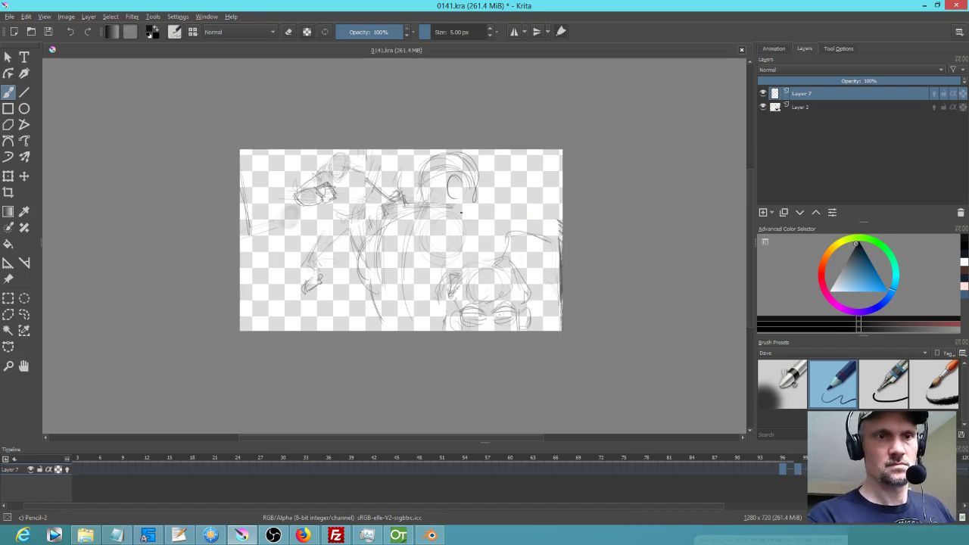
pyautogui.press('Delete')
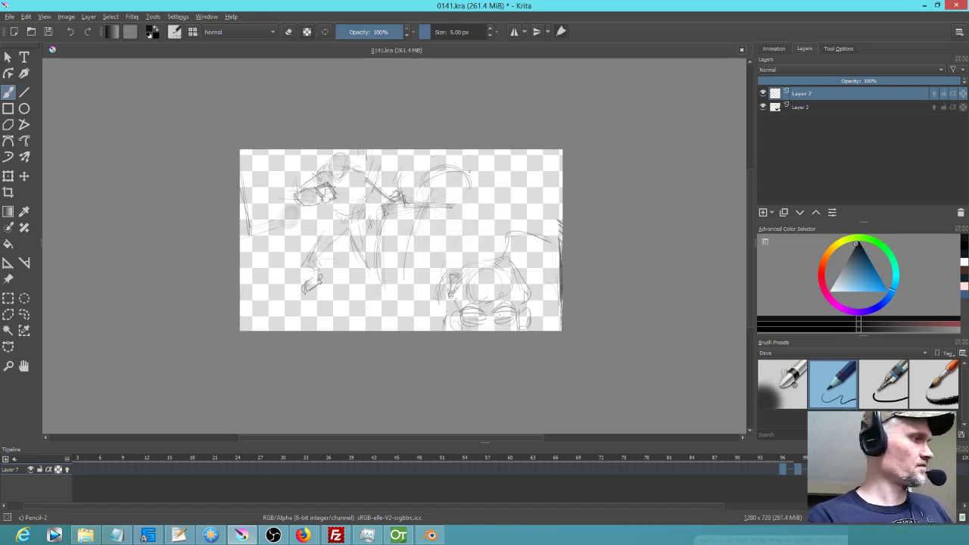
pyautogui.press('Right')
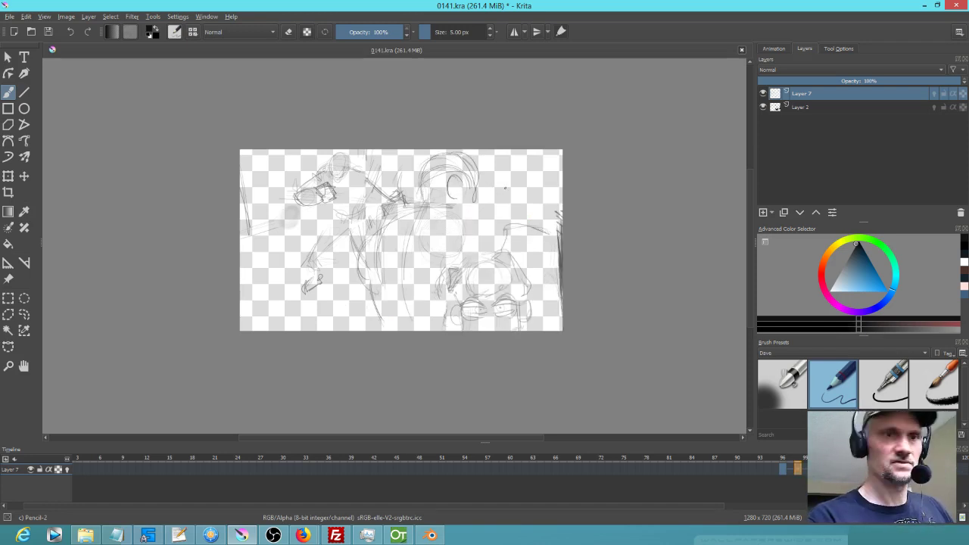
# - Fade Layer 2 further to about 28% opacity and make Layer 7 active again
pyautogui.click(791, 108)
pyautogui.moveTo(851, 79); pyautogui.dragTo(814, 81)
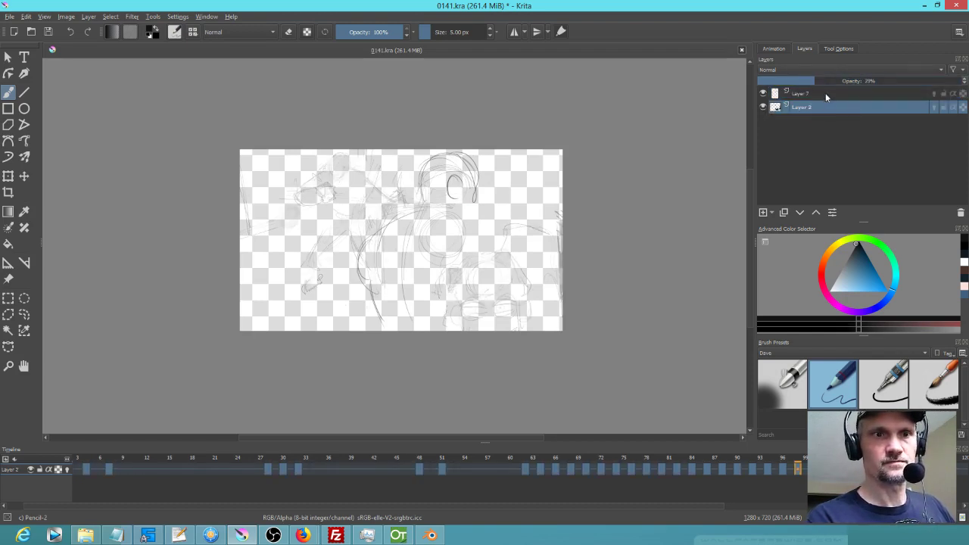
pyautogui.click(813, 96)
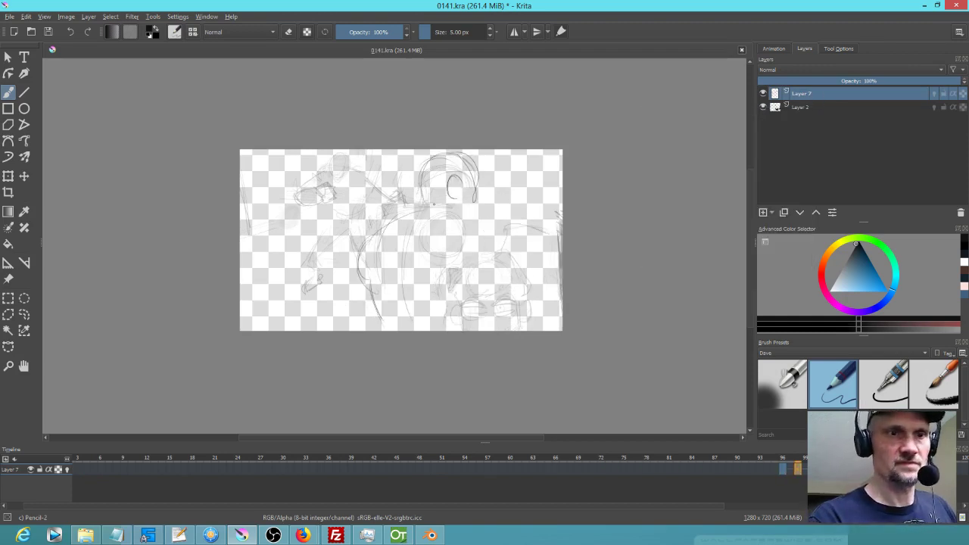
# - Sketch the figure's curved outer torso and lower contour on frame 100, flipping between neighbouring frames to compare
pyautogui.moveTo(416, 214); pyautogui.dragTo(383, 237)
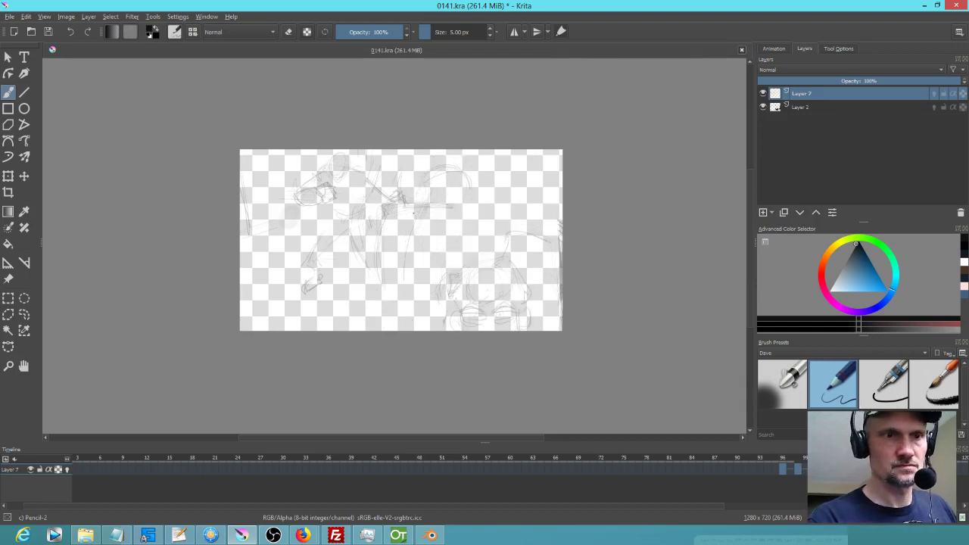
pyautogui.moveTo(414, 215); pyautogui.dragTo(374, 245)
pyautogui.moveTo(402, 217)
pyautogui.mouseDown()
pyautogui.moveTo(380, 238)
pyautogui.moveTo(371, 284)
pyautogui.mouseUp()
pyautogui.moveTo(366, 245); pyautogui.dragTo(393, 318)
pyautogui.press('Left')
pyautogui.press('Right')
pyautogui.press('Left')
pyautogui.press('Left')
pyautogui.press('Right')
pyautogui.moveTo(420, 225); pyautogui.dragTo(401, 327)
pyautogui.moveTo(470, 229); pyautogui.dragTo(444, 309)
pyautogui.press('Left')
pyautogui.press('Right')
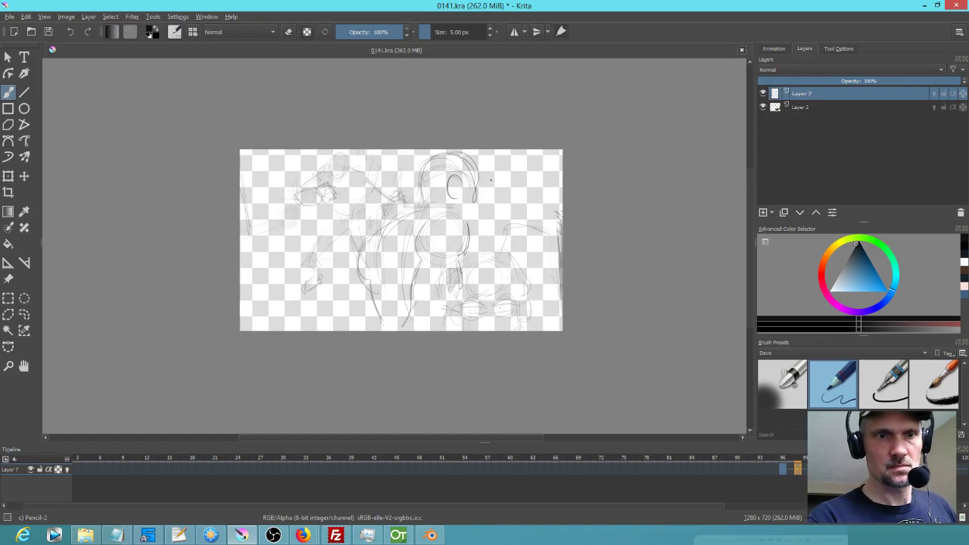
pyautogui.press('Left')
pyautogui.press('Right')
pyautogui.press('Left')
pyautogui.press('Right')
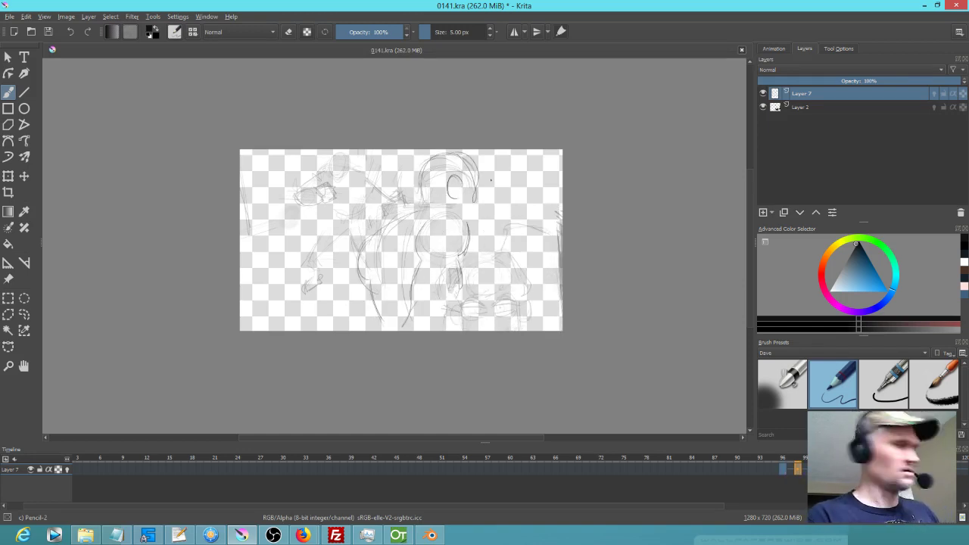
pyautogui.hotkey('ctrl', 'z')
pyautogui.hotkey('ctrl', 'z')
pyautogui.hotkey('ctrl', 'z')
pyautogui.hotkey('ctrl', 'z')
pyautogui.hotkey('ctrl', 'z')
pyautogui.hotkey('ctrl', 'z')
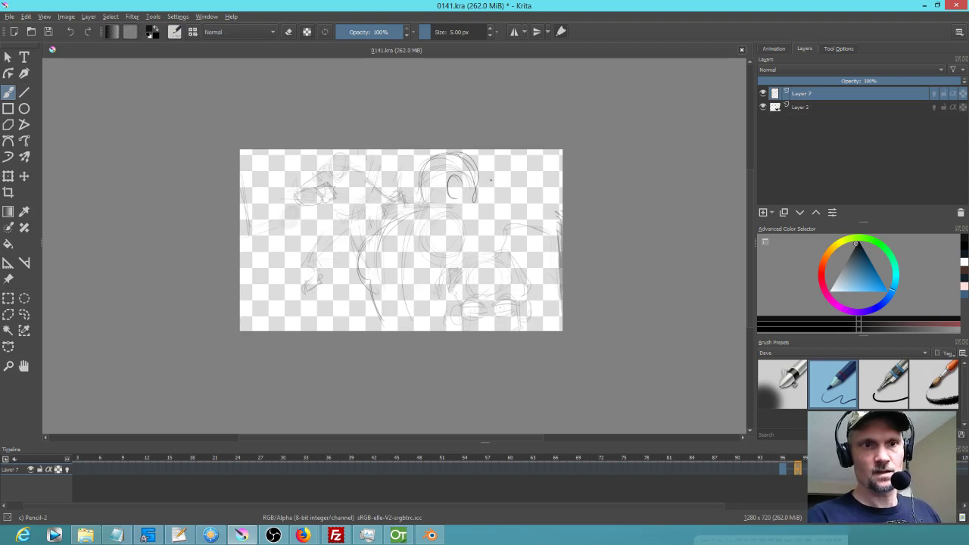
# - Redraw the figure's inner body contour below the rounded shoulder on frame 98, and go to frame 100
pyautogui.press('Left')
pyautogui.press('Right')
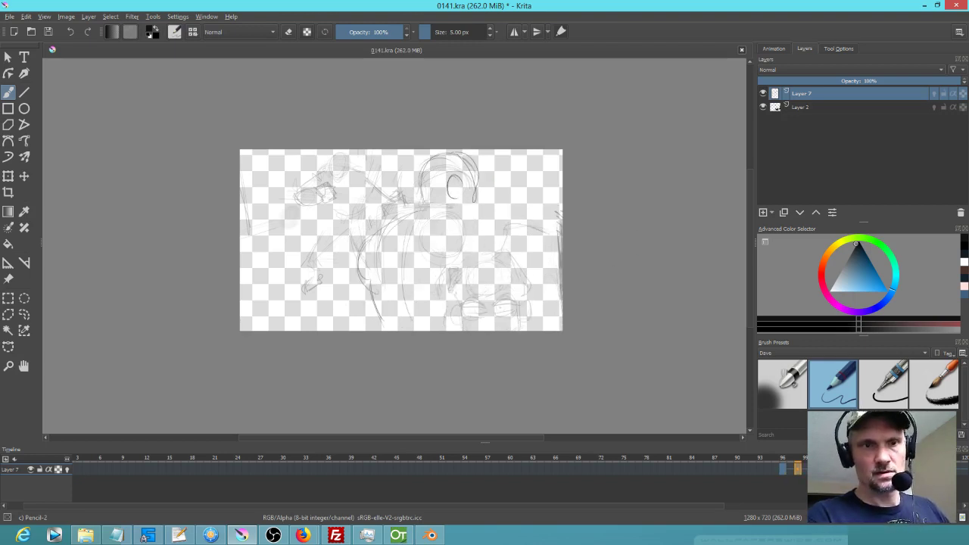
pyautogui.moveTo(464, 219)
pyautogui.mouseDown()
pyautogui.moveTo(468, 241)
pyautogui.moveTo(428, 302)
pyautogui.moveTo(430, 324)
pyautogui.mouseUp()
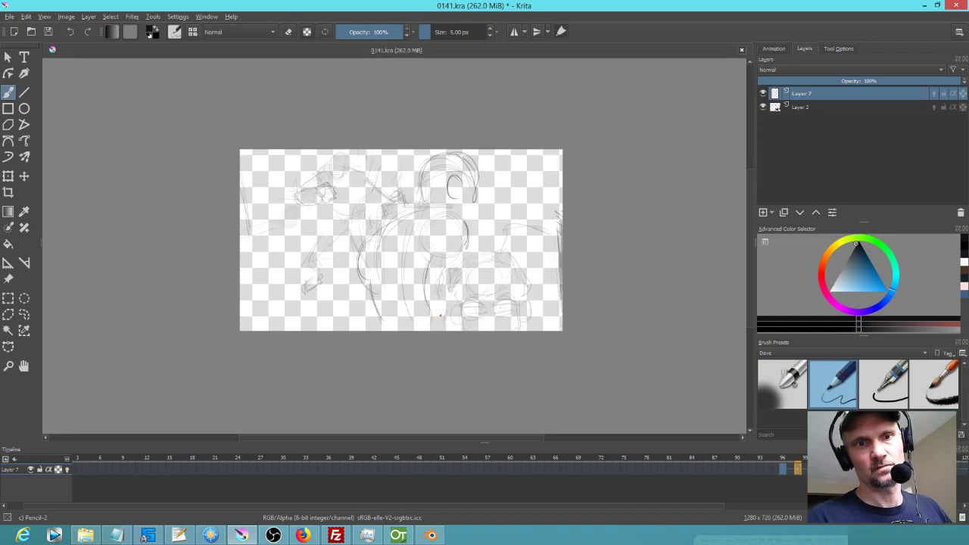
pyautogui.press('Right')
pyautogui.press('Right')
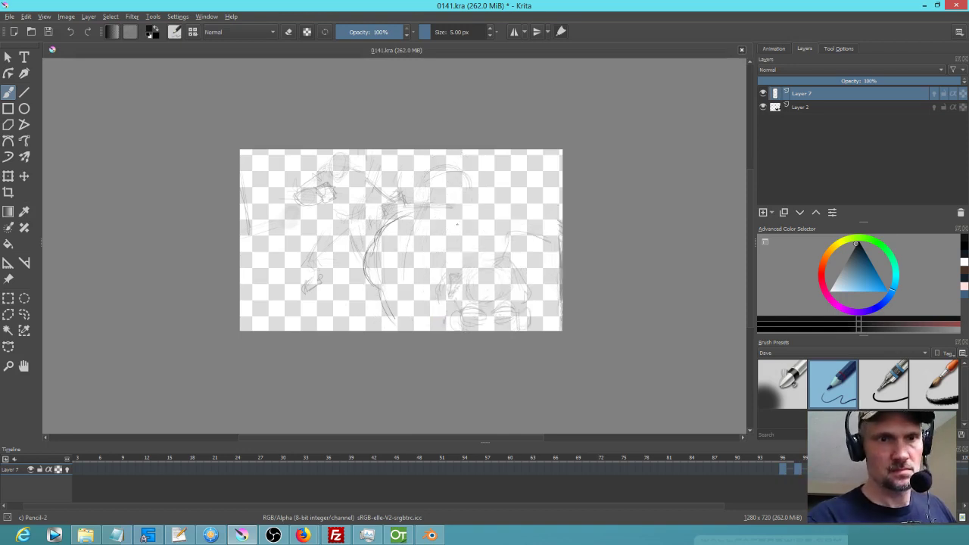
# - Sketch the rounded shoulder and inner body contour on frame 100, comparing them with the earlier frames
pyautogui.moveTo(429, 256)
pyautogui.mouseDown()
pyautogui.moveTo(477, 251)
pyautogui.moveTo(469, 270)
pyautogui.moveTo(431, 274)
pyautogui.moveTo(421, 322)
pyautogui.mouseUp()
pyautogui.press('Left')
pyautogui.press('Left')
pyautogui.press('Right')
pyautogui.press('Right')
# - Draw the figure's round head with its inner facial shape on frame 100 and check it against frame 98
pyautogui.moveTo(416, 174)
pyautogui.mouseDown()
pyautogui.moveTo(469, 155)
pyautogui.moveTo(474, 184)
pyautogui.moveTo(431, 206)
pyautogui.mouseUp()
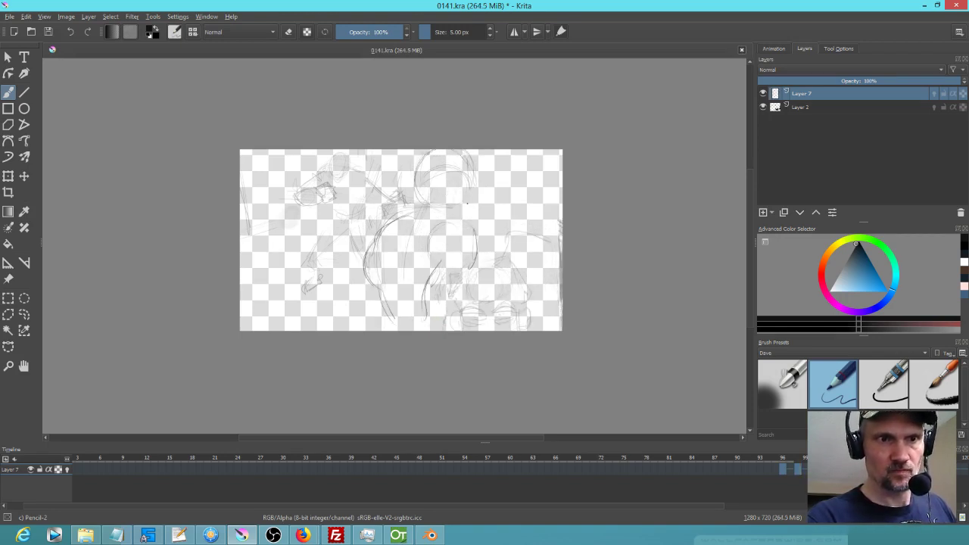
pyautogui.moveTo(459, 177)
pyautogui.mouseDown()
pyautogui.moveTo(433, 185)
pyautogui.moveTo(476, 186)
pyautogui.moveTo(455, 216)
pyautogui.mouseUp()
pyautogui.press('Left')
pyautogui.press('Right')
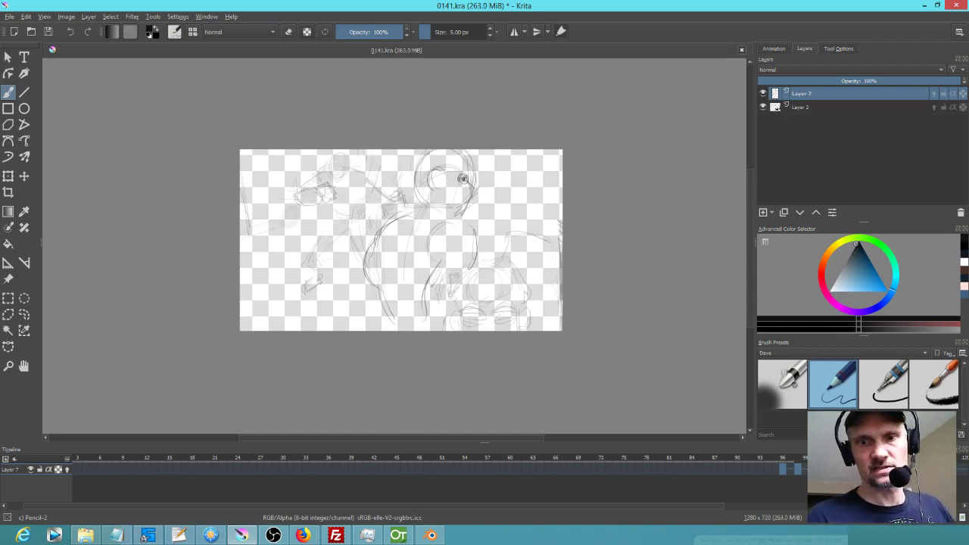
# - Advance Layer 7 to frame 102 and clear the copied drawing for the next pose
pyautogui.press('Right')
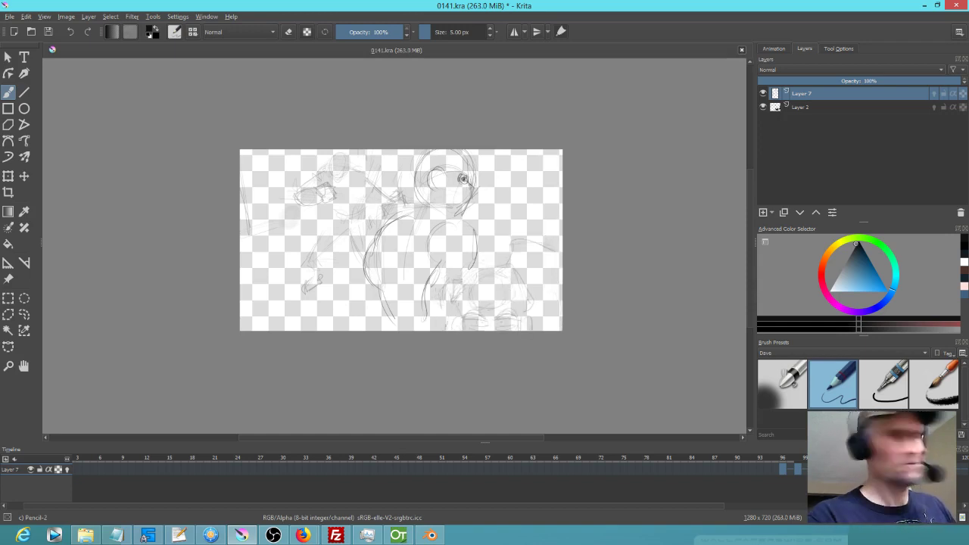
pyautogui.press('Delete')
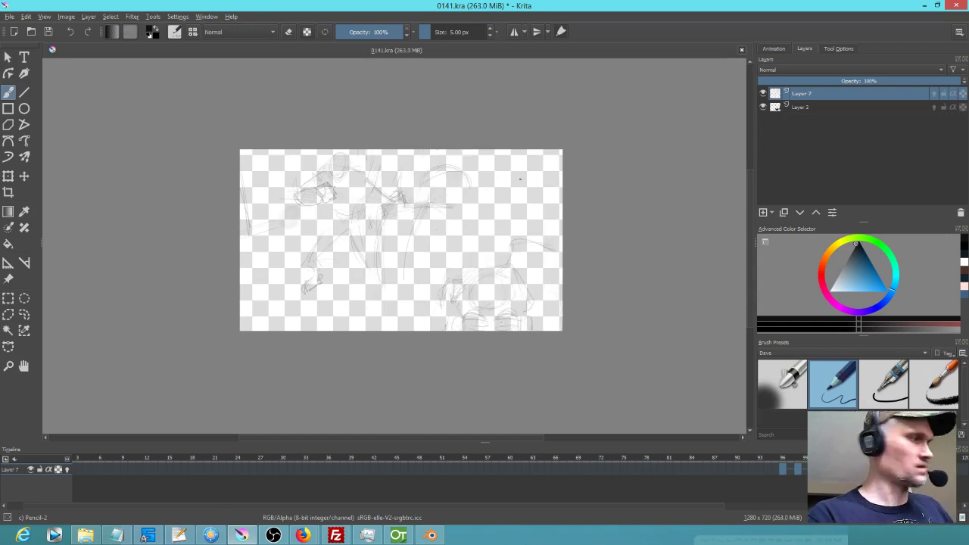
# - Compare the cleared frame 102 with the previous pose by repeatedly undoing and restoring the clearing
pyautogui.hotkey('ctrl', 'z')
pyautogui.hotkey('ctrl', 'shift', 'z')
pyautogui.hotkey('ctrl', 'z')
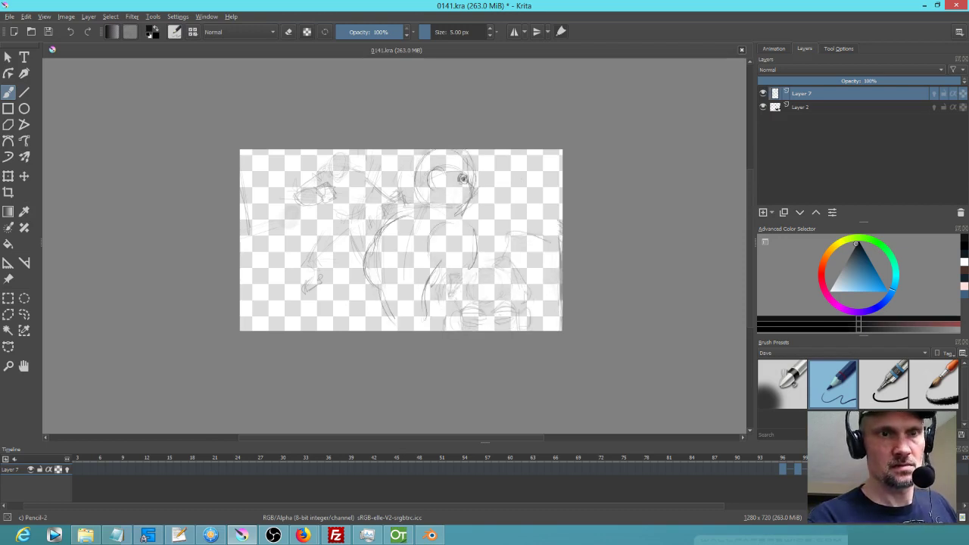
pyautogui.hotkey('ctrl', 'shift', 'z')
pyautogui.hotkey('ctrl', 'z')
pyautogui.hotkey('ctrl', 'shift', 'z')
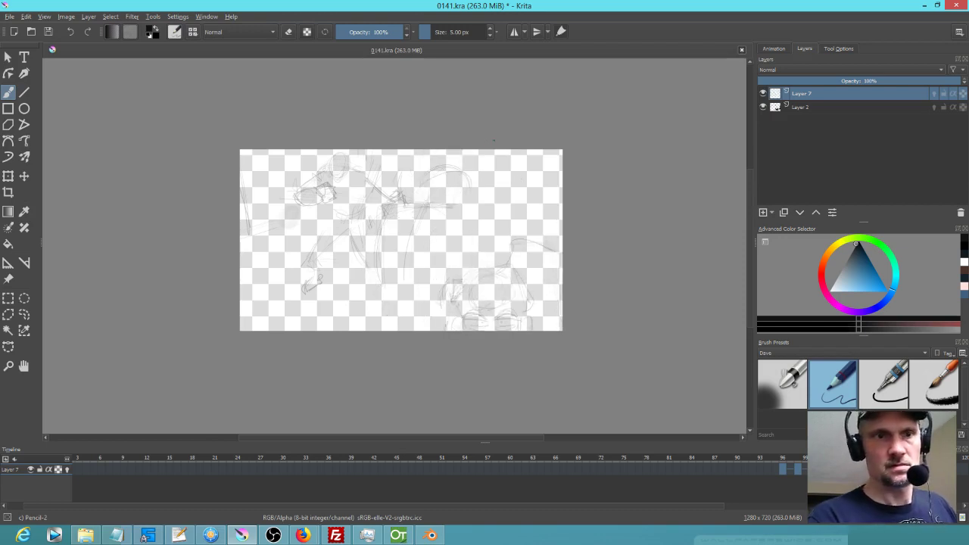
pyautogui.hotkey('ctrl', 'z')
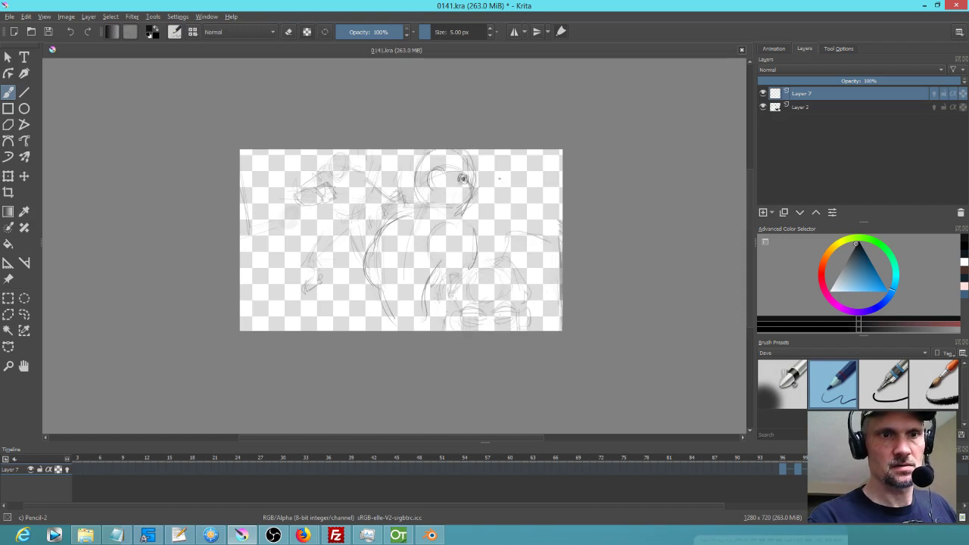
pyautogui.hotkey('ctrl', 'shift', 'z')
# - Sketch the rounded shoulder and outer body contour on frame 102, comparing them with frame 100
pyautogui.moveTo(393, 218); pyautogui.dragTo(376, 239)
pyautogui.moveTo(407, 206)
pyautogui.mouseDown()
pyautogui.moveTo(370, 242)
pyautogui.moveTo(376, 285)
pyautogui.mouseUp()
pyautogui.press('Left')
pyautogui.press('Right')
pyautogui.moveTo(365, 249); pyautogui.dragTo(374, 283)
pyautogui.moveTo(382, 229); pyautogui.dragTo(371, 241)
pyautogui.press('Left')
pyautogui.press('Right')
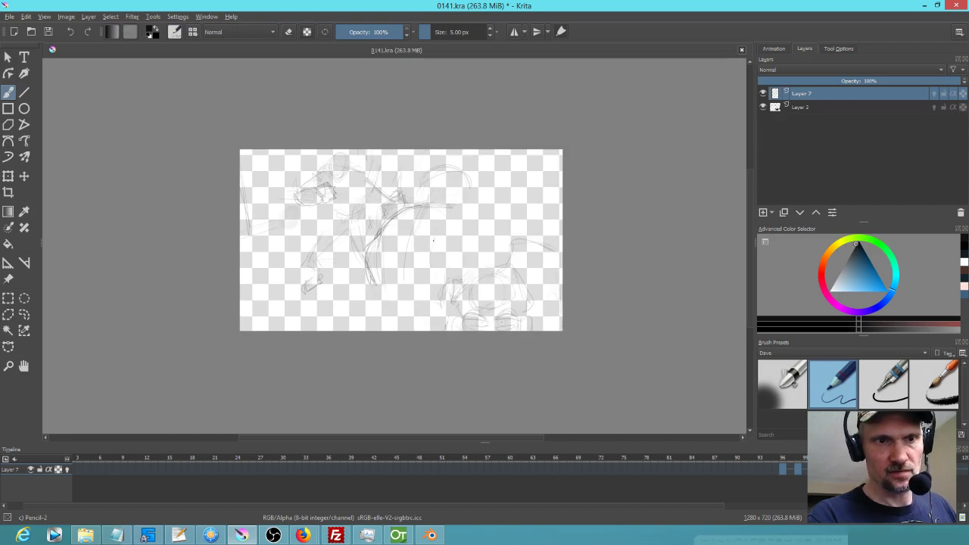
# - Add the figure's opposite shoulder and inner arm contour on frame 102, extend the outer body line downward, and check against frame 100
pyautogui.moveTo(485, 230)
pyautogui.mouseDown()
pyautogui.moveTo(481, 262)
pyautogui.moveTo(428, 301)
pyautogui.mouseUp()
pyautogui.press('Left')
pyautogui.press('Right')
pyautogui.press('Left')
pyautogui.press('Right')
pyautogui.moveTo(442, 266); pyautogui.dragTo(431, 319)
pyautogui.press('Left')
pyautogui.press('Right')
pyautogui.moveTo(378, 287); pyautogui.dragTo(387, 311)
pyautogui.press('Left')
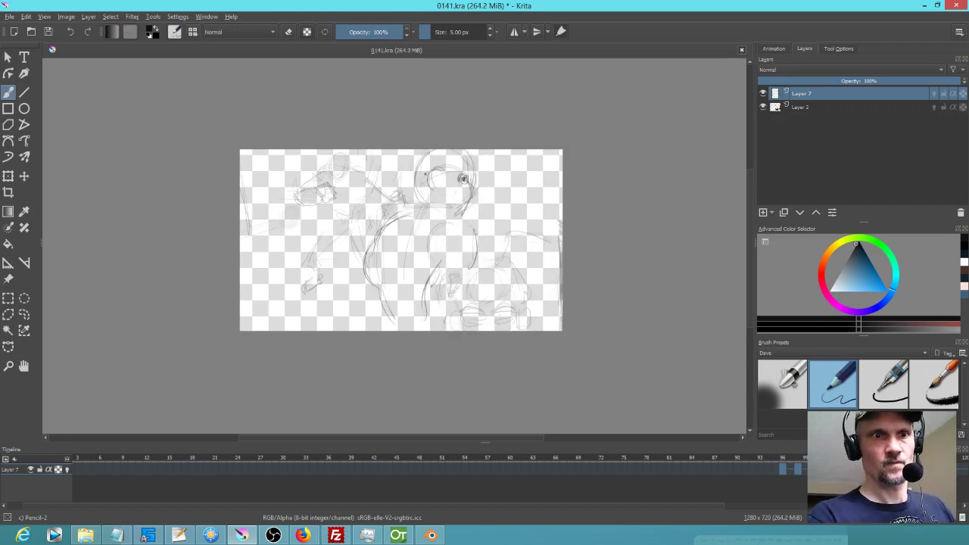
# - Draw the figure's head on frame 102 with its tapered jaw, ear and inner facial lines
pyautogui.hotkey('ctrl', 'z')
pyautogui.moveTo(415, 193)
pyautogui.mouseDown()
pyautogui.moveTo(420, 184)
pyautogui.moveTo(467, 186)
pyautogui.moveTo(465, 150)
pyautogui.moveTo(459, 204)
pyautogui.moveTo(422, 178)
pyautogui.moveTo(460, 207)
pyautogui.moveTo(466, 150)
pyautogui.moveTo(449, 164)
pyautogui.mouseUp()
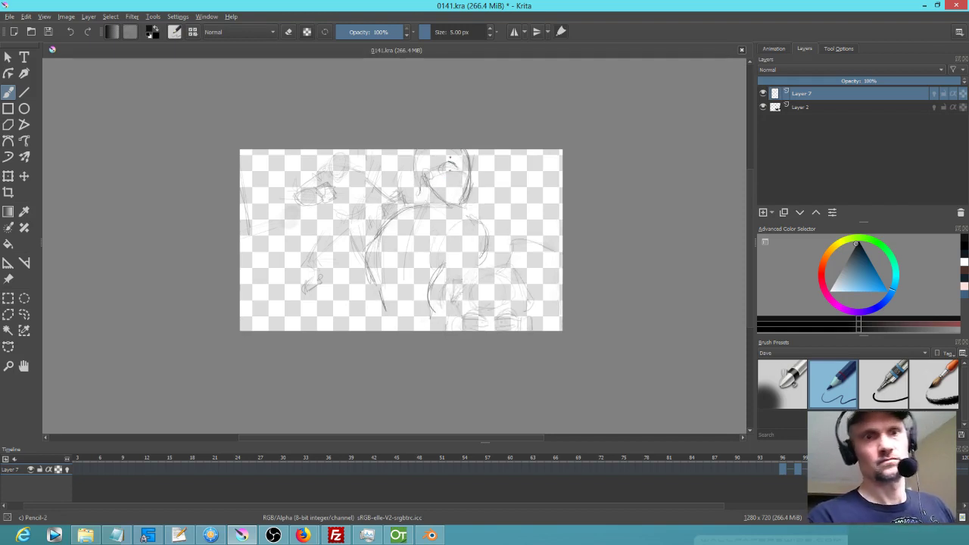
pyautogui.moveTo(429, 165); pyautogui.dragTo(426, 191)
pyautogui.moveTo(467, 151)
pyautogui.mouseDown()
pyautogui.moveTo(457, 179)
pyautogui.moveTo(448, 168)
pyautogui.mouseUp()
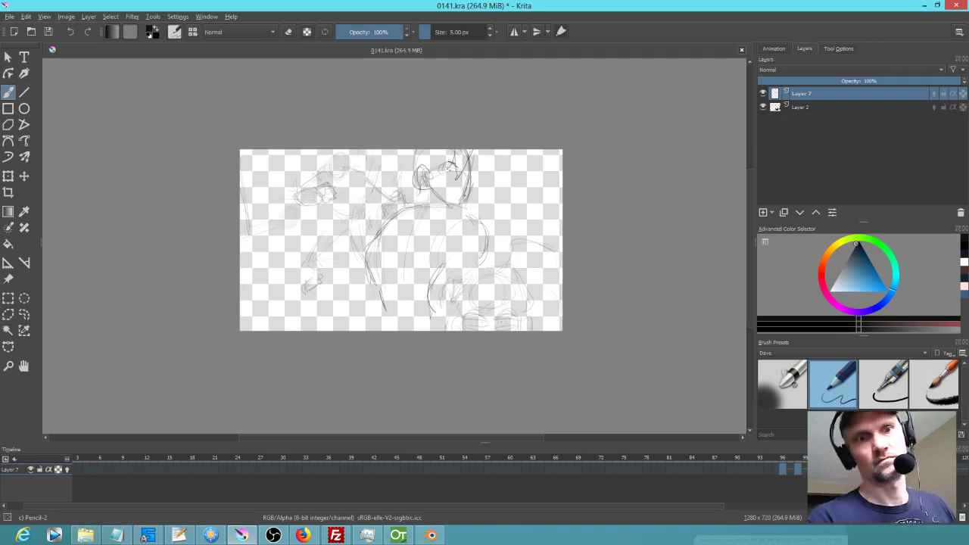
# - Compare the head across the neighbouring frames, touch up the small eye mark on frame 100, and switch the brush to erasing
pyautogui.press('Right')
pyautogui.press('Left')
pyautogui.press('Right')
pyautogui.moveTo(463, 178); pyautogui.dragTo(463, 179)
pyautogui.press('e')
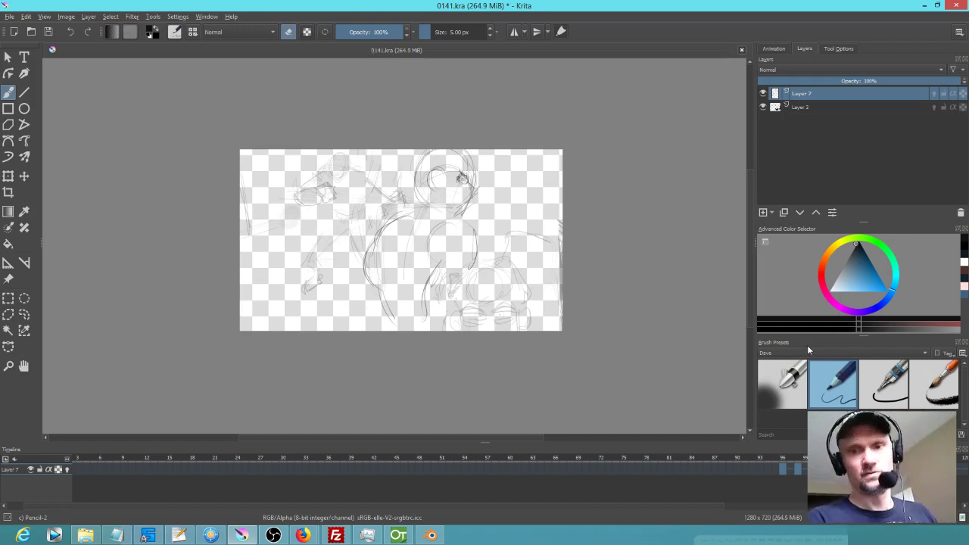
# - Raise the opacity of Layer 2 to 100%
pyautogui.click(787, 107)
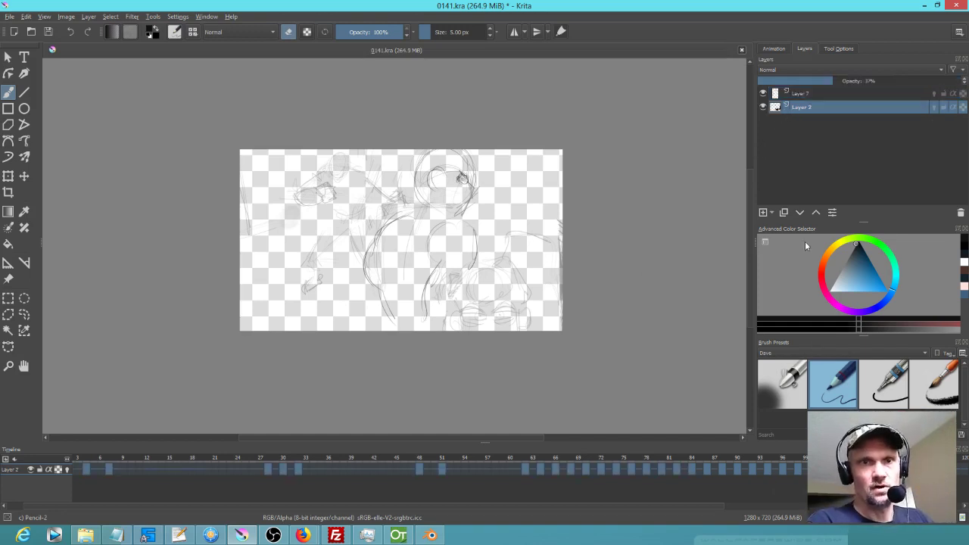
pyautogui.moveTo(829, 81)
pyautogui.mouseDown()
pyautogui.moveTo(891, 90)
pyautogui.moveTo(961, 82)
pyautogui.mouseUp()
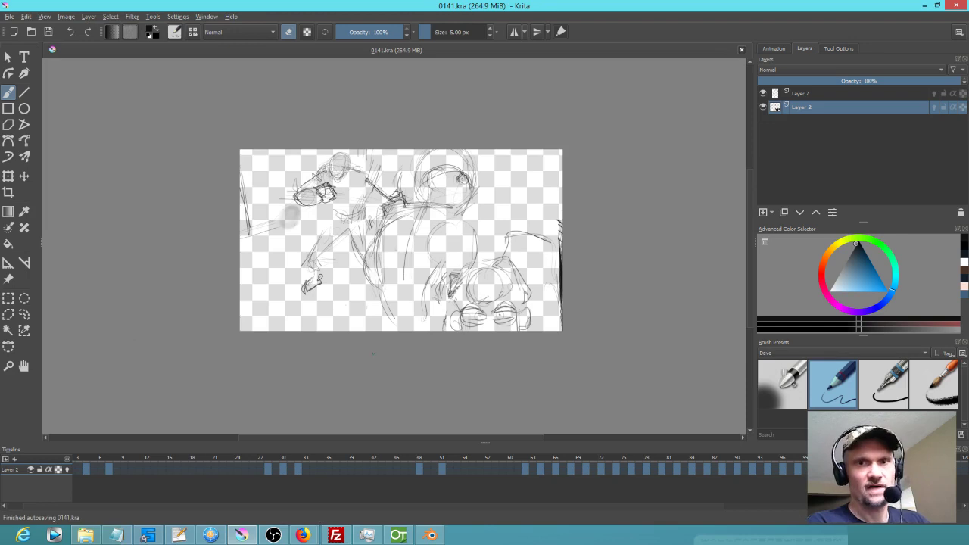
# - Play back the whole animation from frame 0 and save the file
pyautogui.click(77, 457)
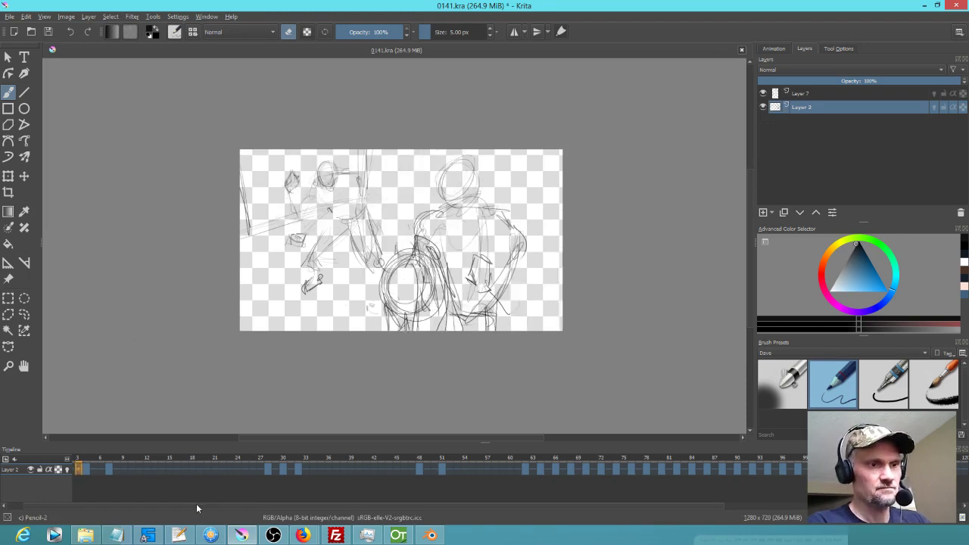
pyautogui.moveTo(228, 503); pyautogui.dragTo(153, 505)
pyautogui.click(74, 457)
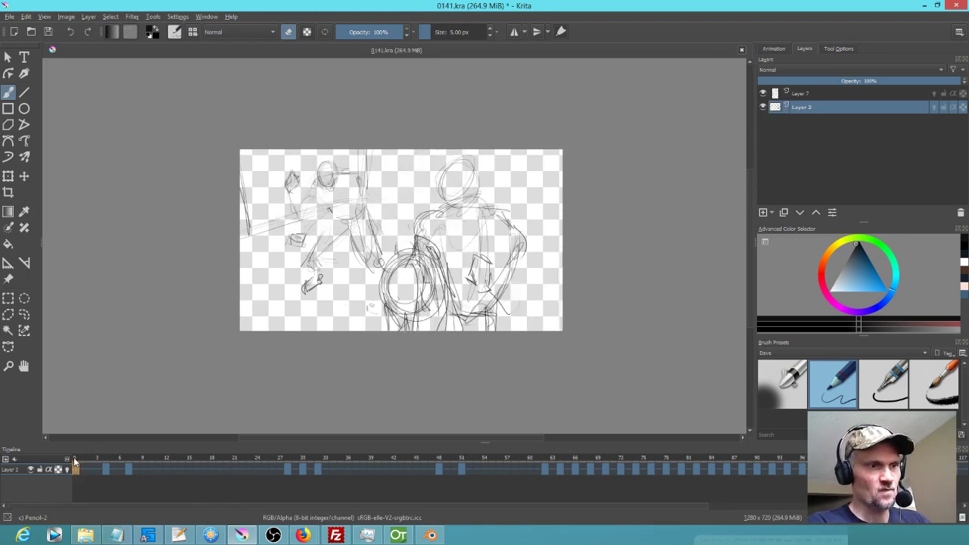
pyautogui.press('space')
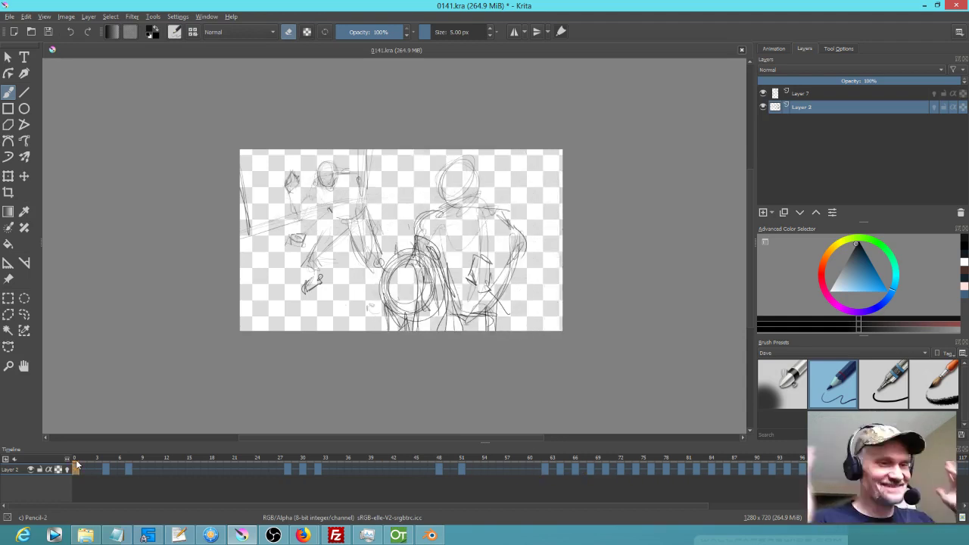
pyautogui.press('space')
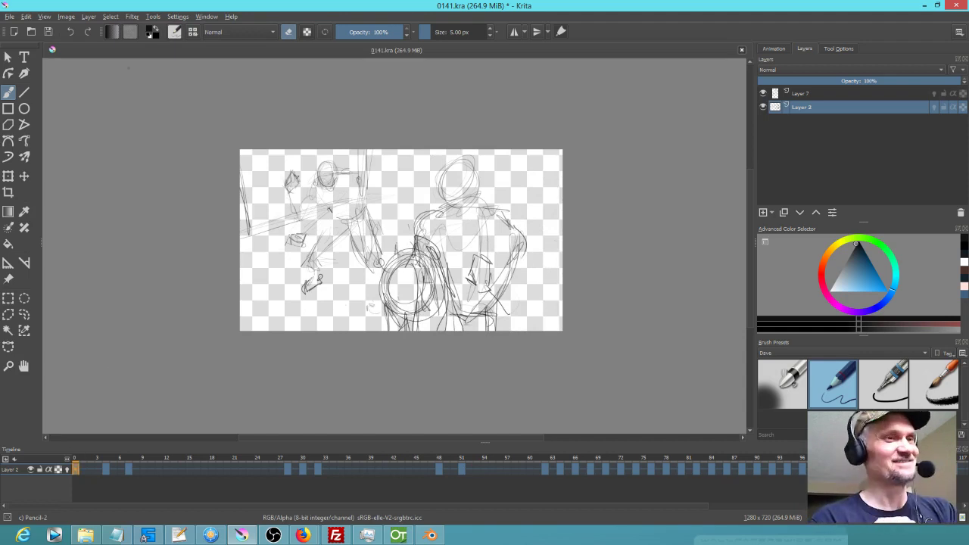
pyautogui.click(47, 33)
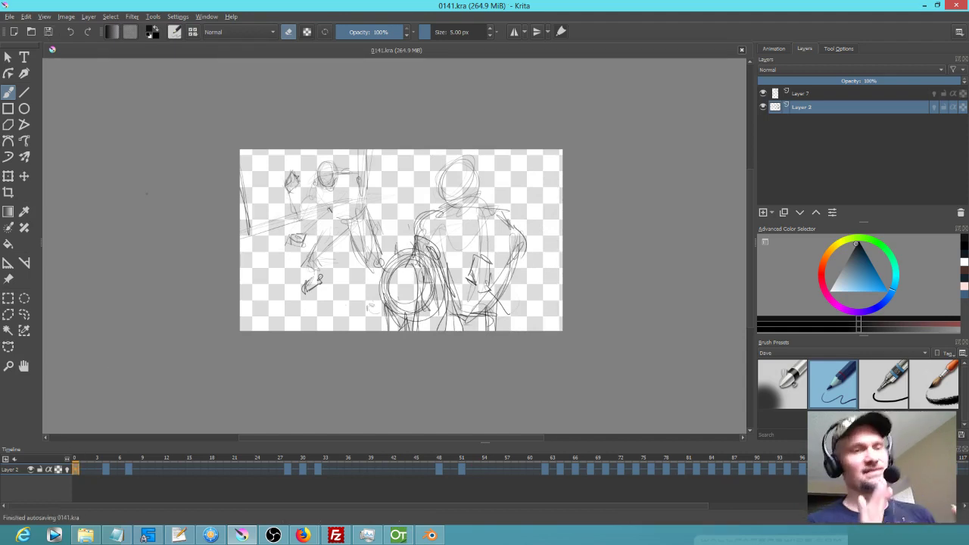